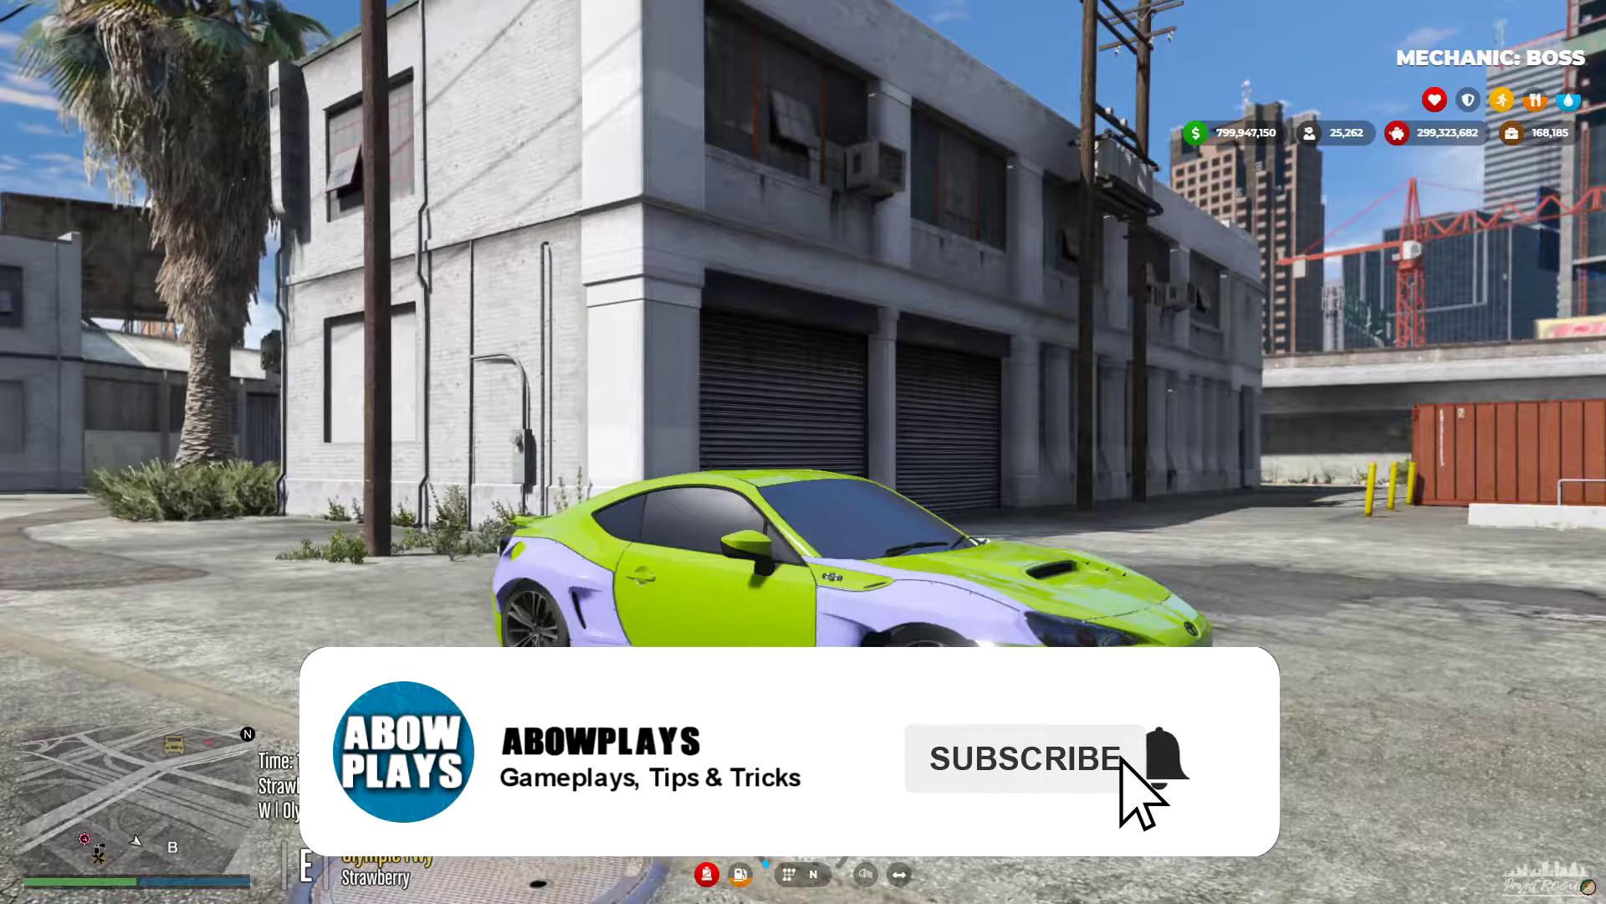
- Leave the game, bring up the running server console, and close its window
key("F8")
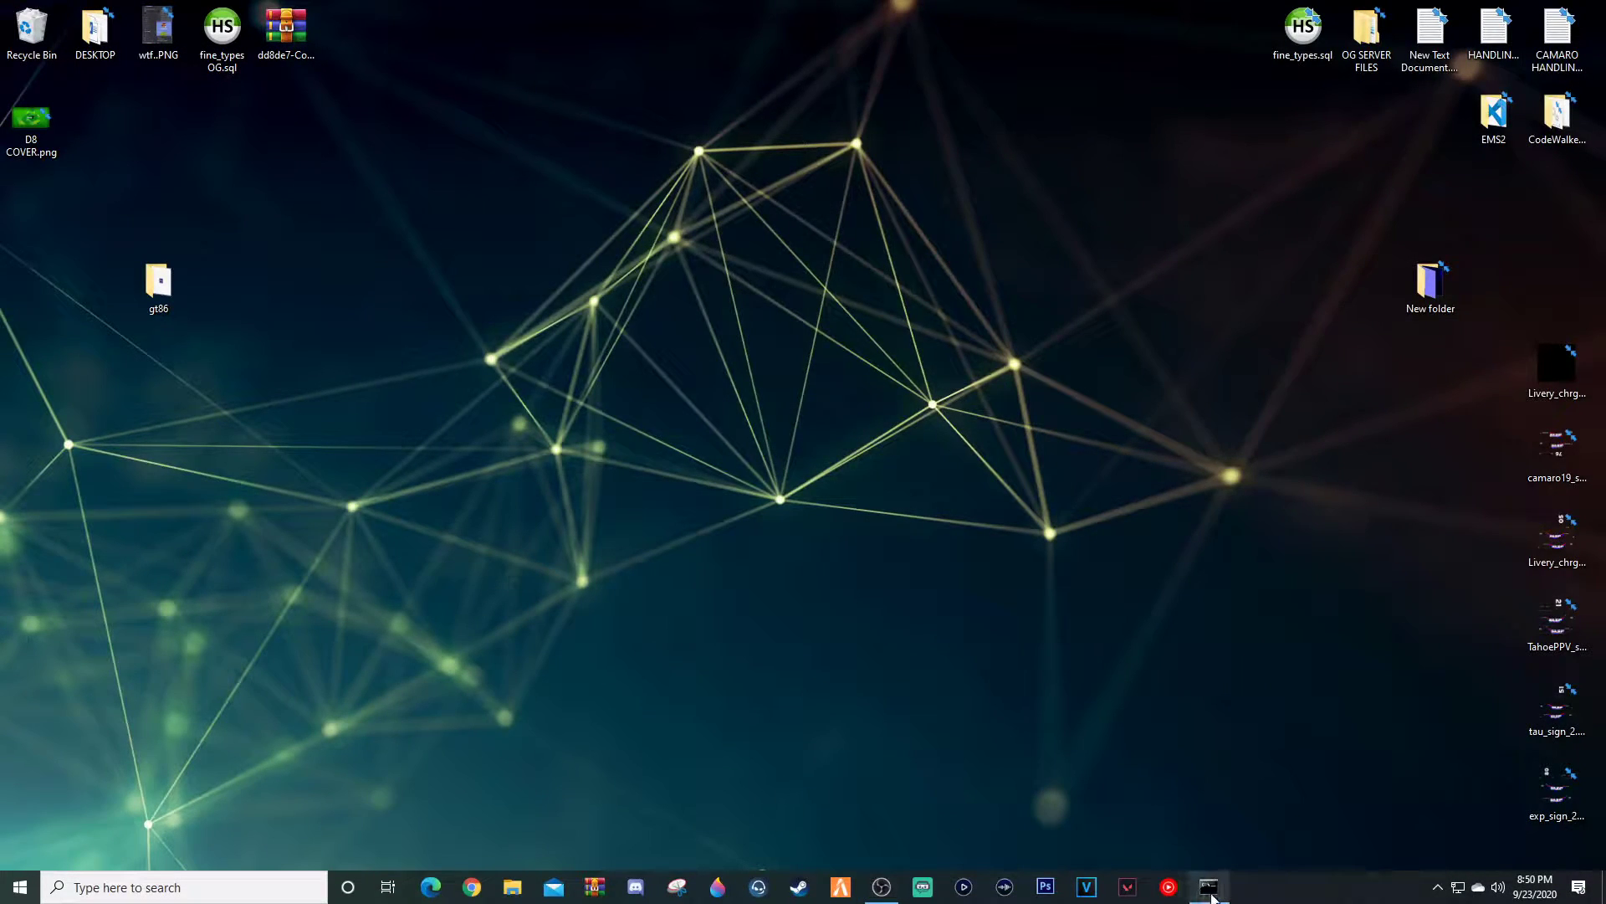
left_click(1210, 890)
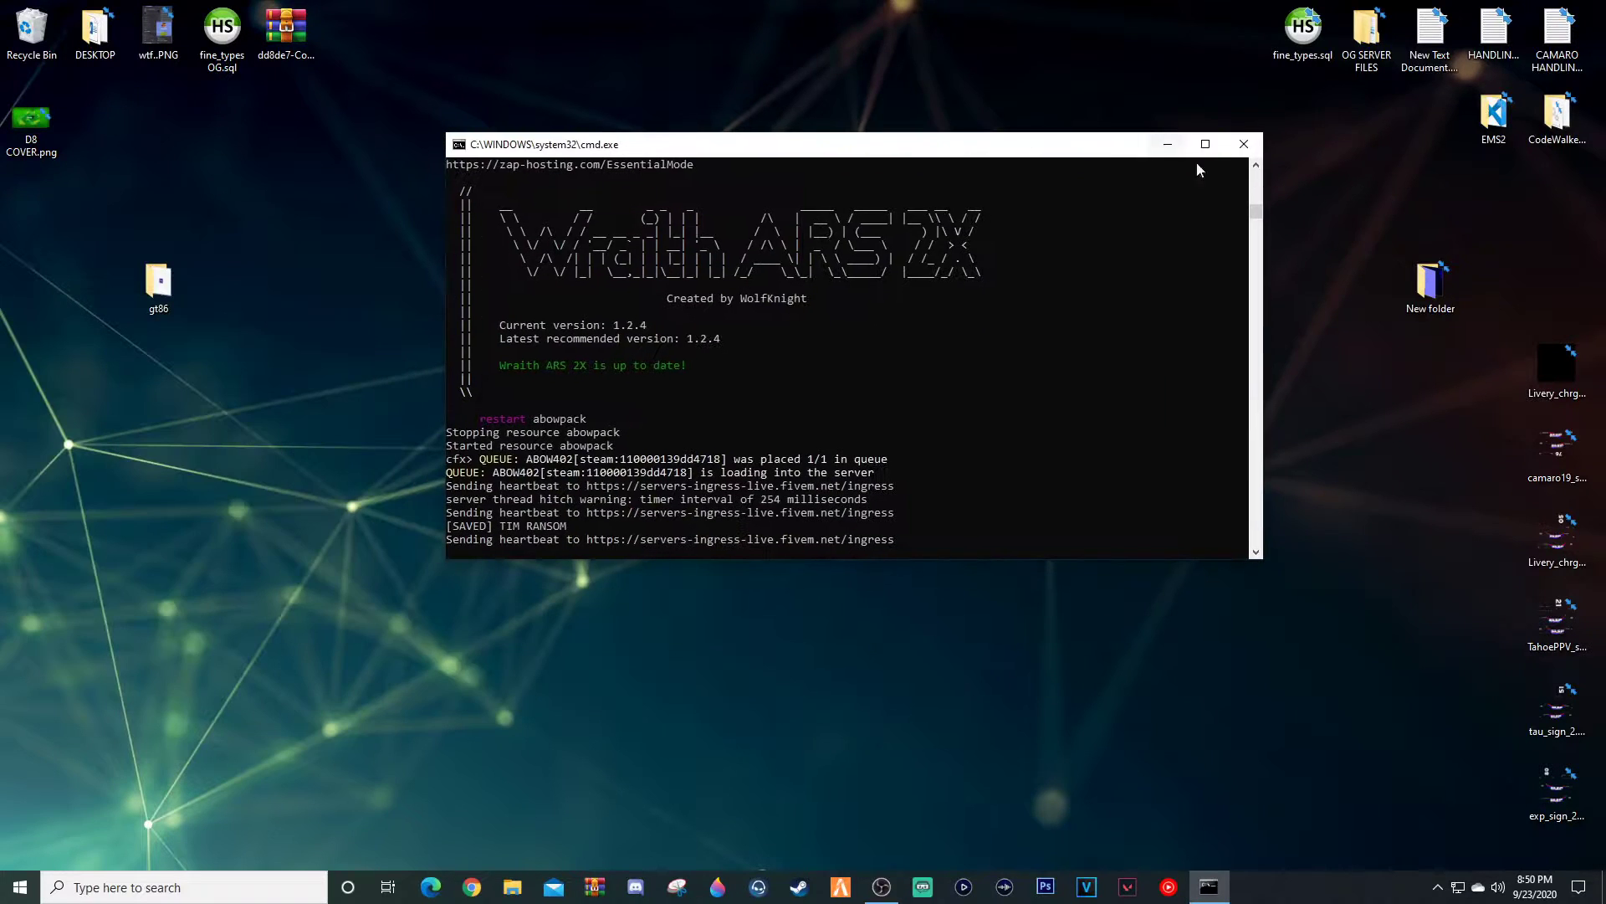
left_click(1252, 144)
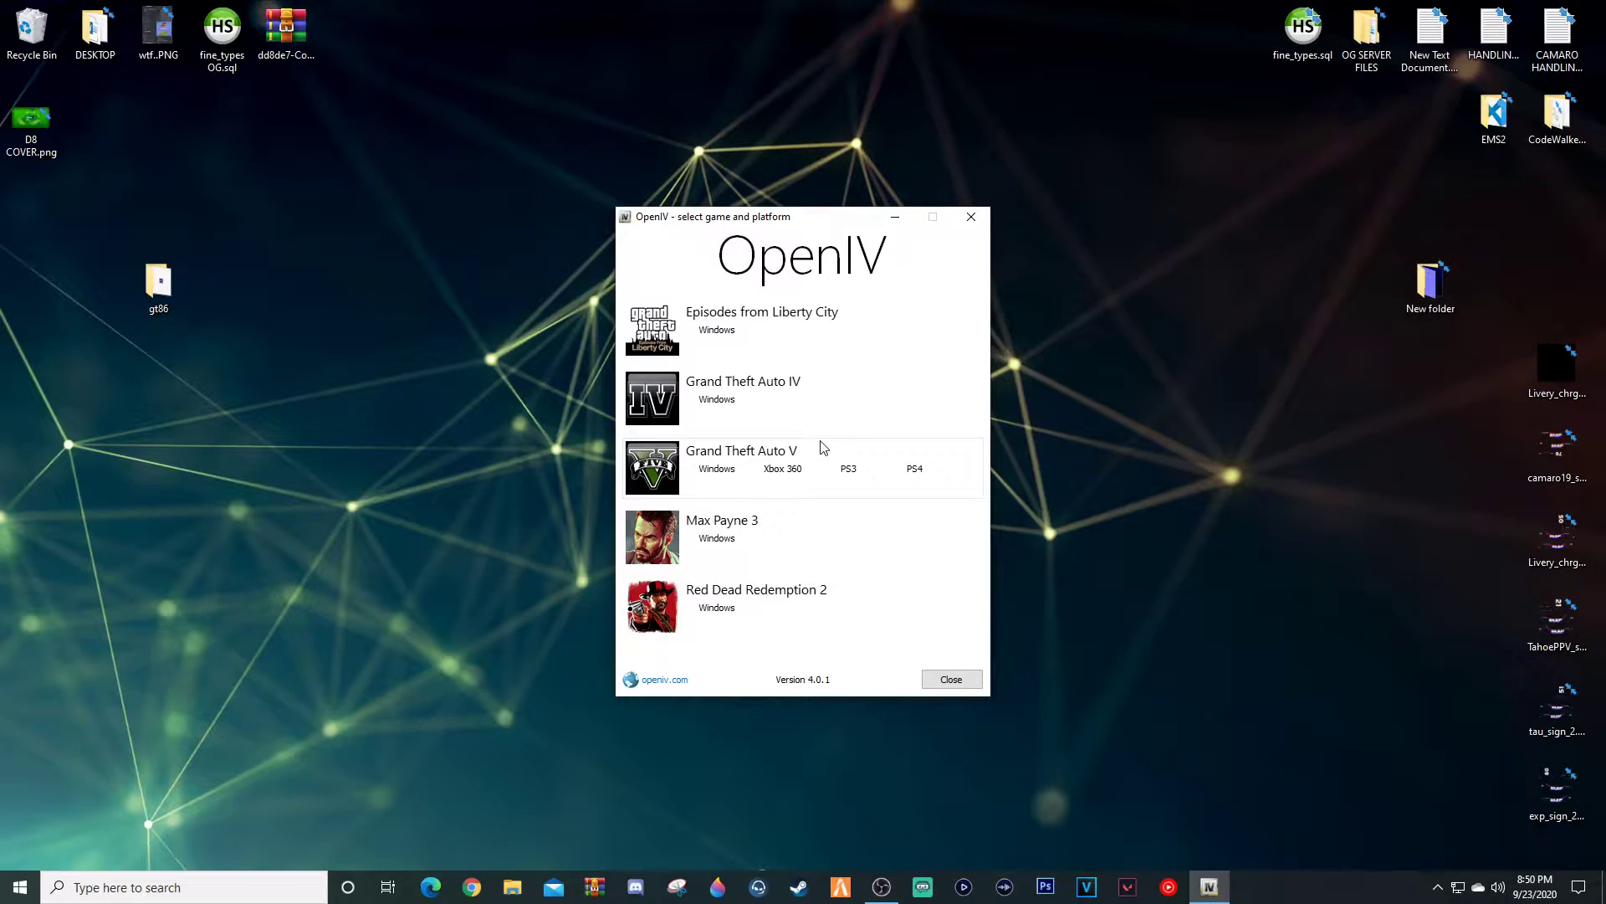
- Load the Windows version of Grand Theft Auto V in OpenIV and enable edit mode
left_click(719, 469)
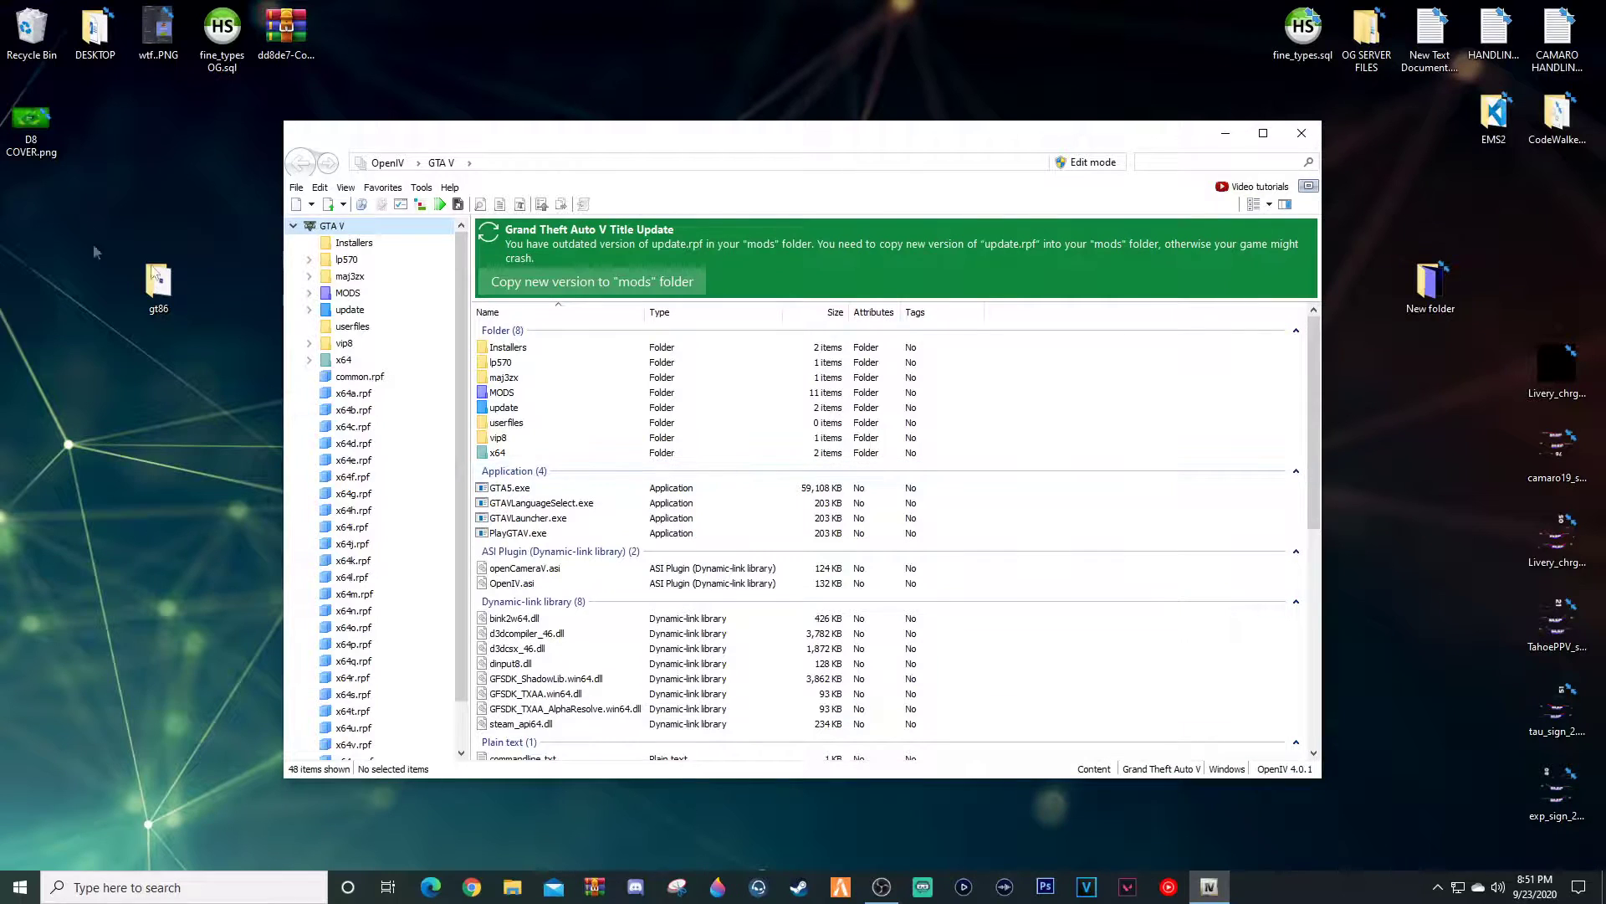
left_click(1087, 162)
left_click(850, 502)
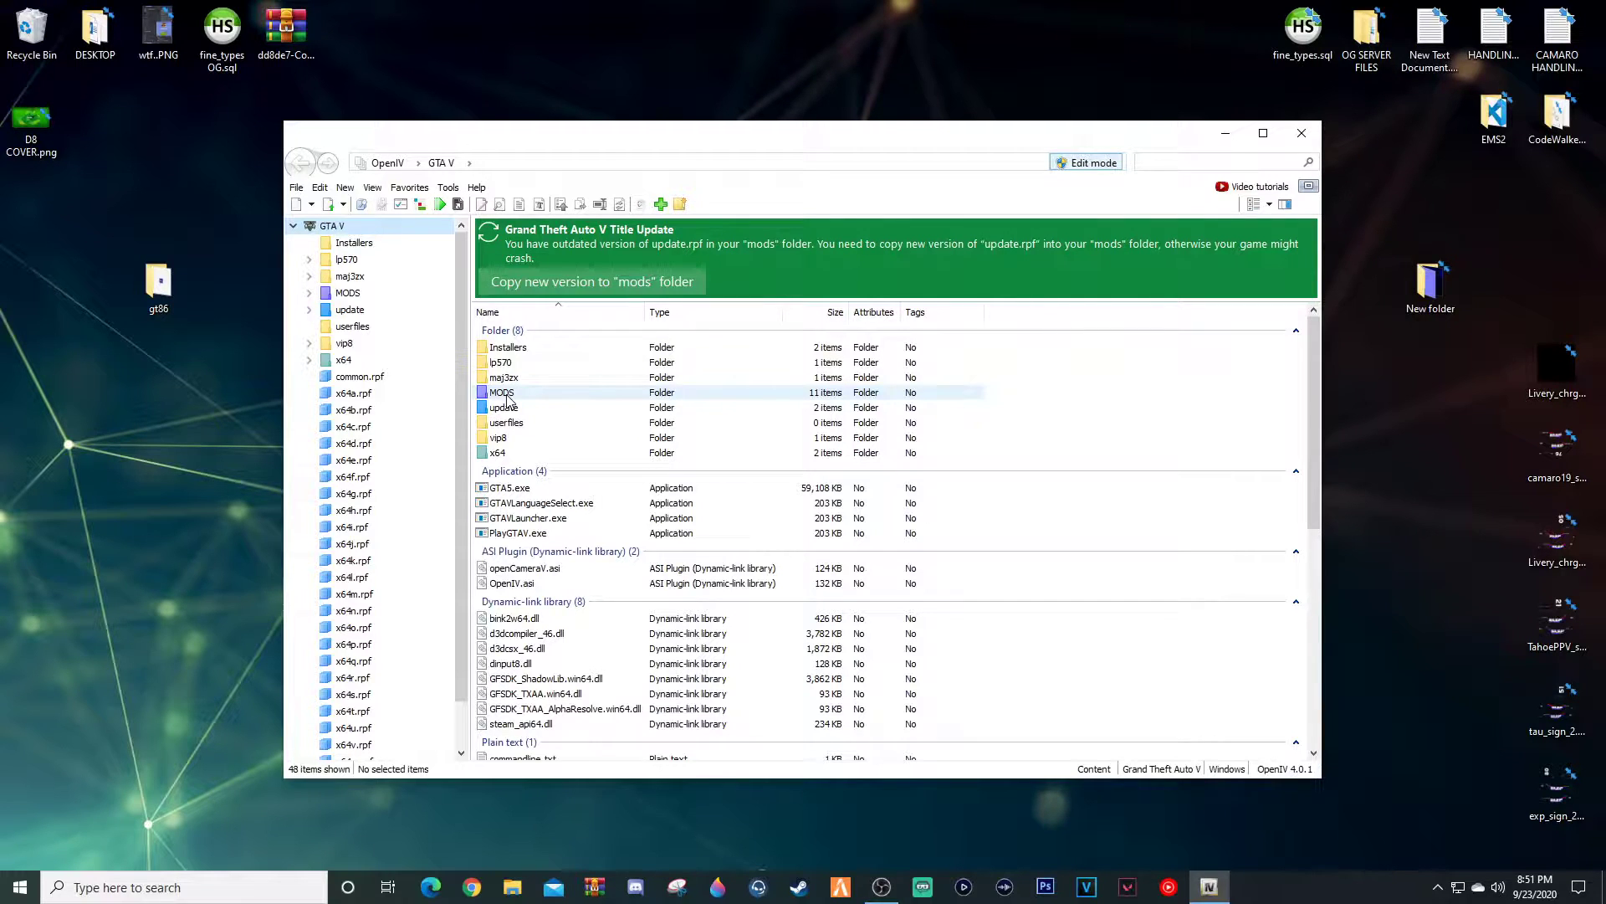
- Open the vehicles.rpf archive inside MODS > gt86 > dlc.rpf > x64
double_click(506, 393)
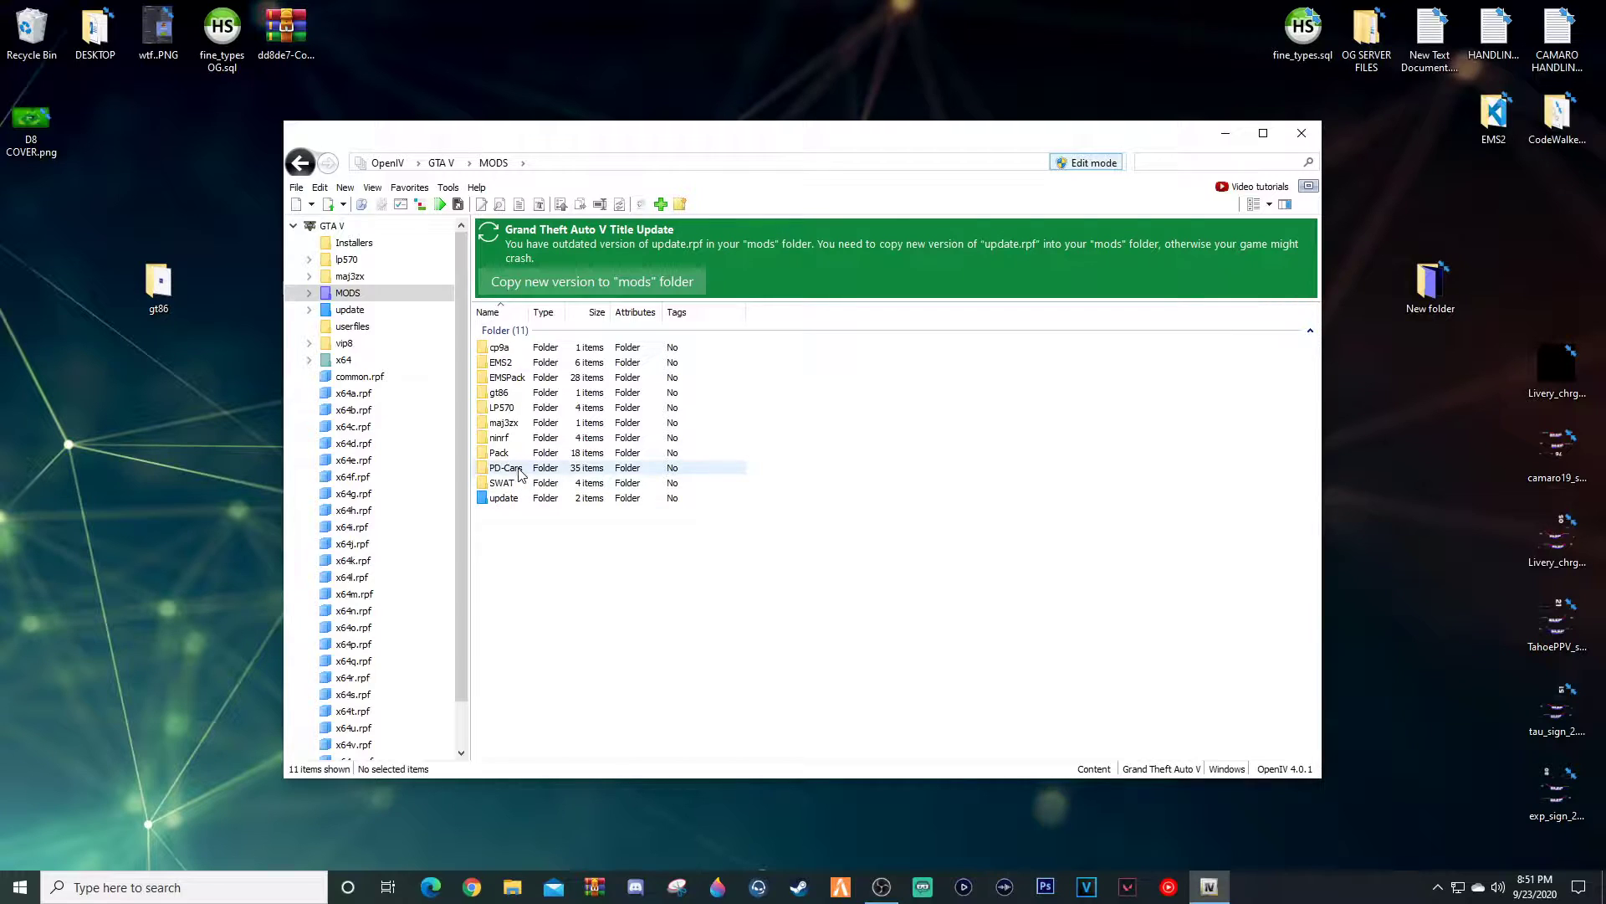
double_click(501, 393)
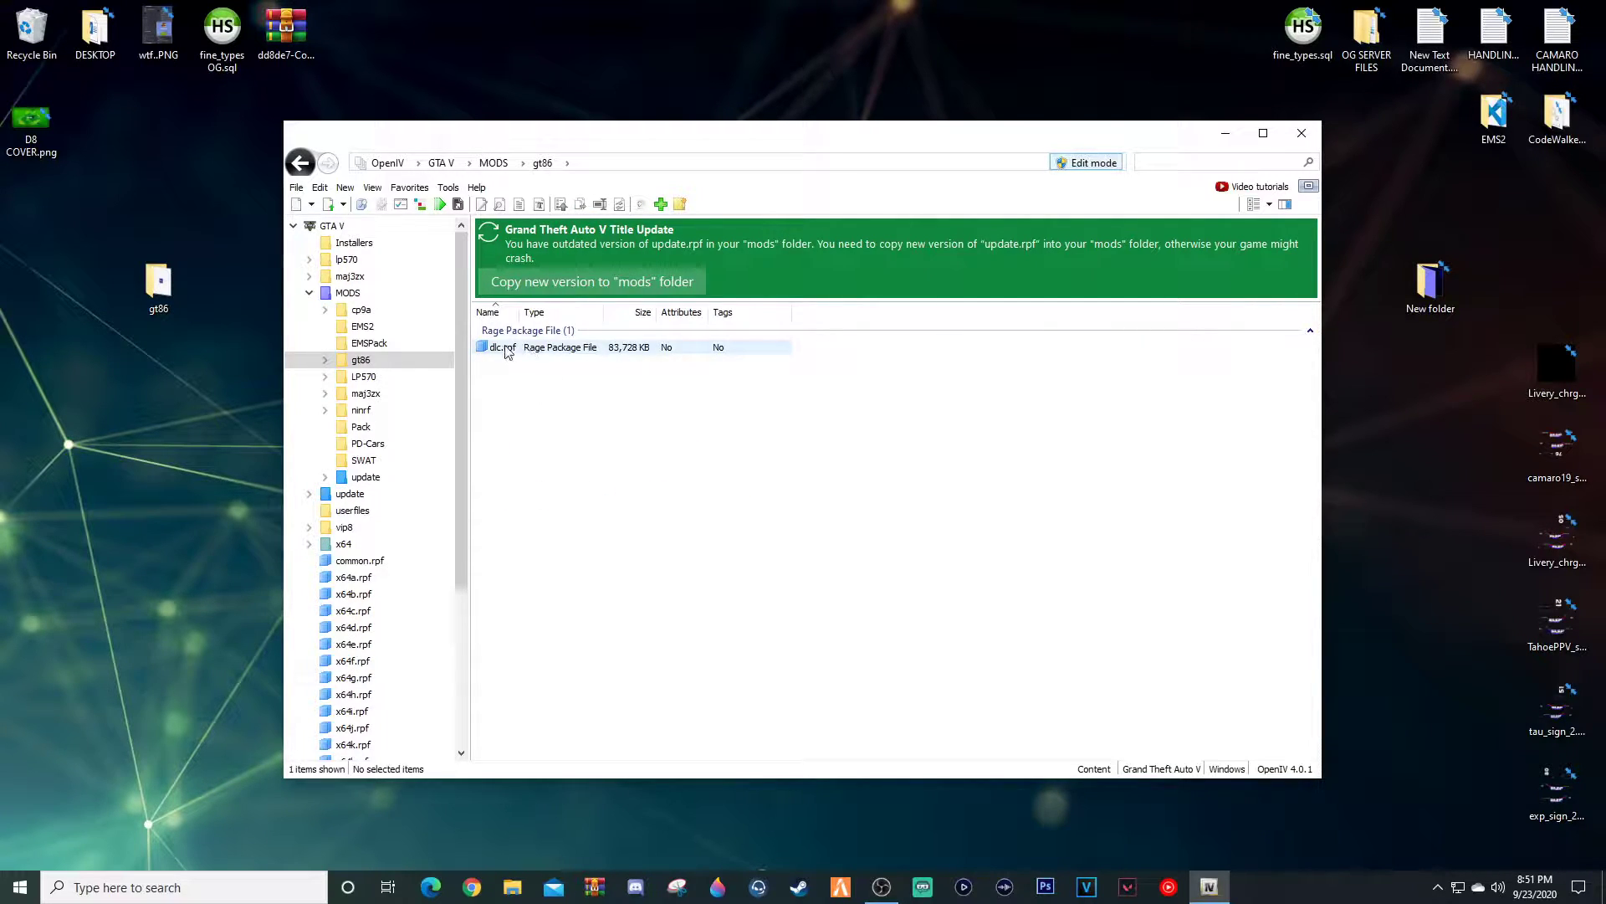
double_click(507, 355)
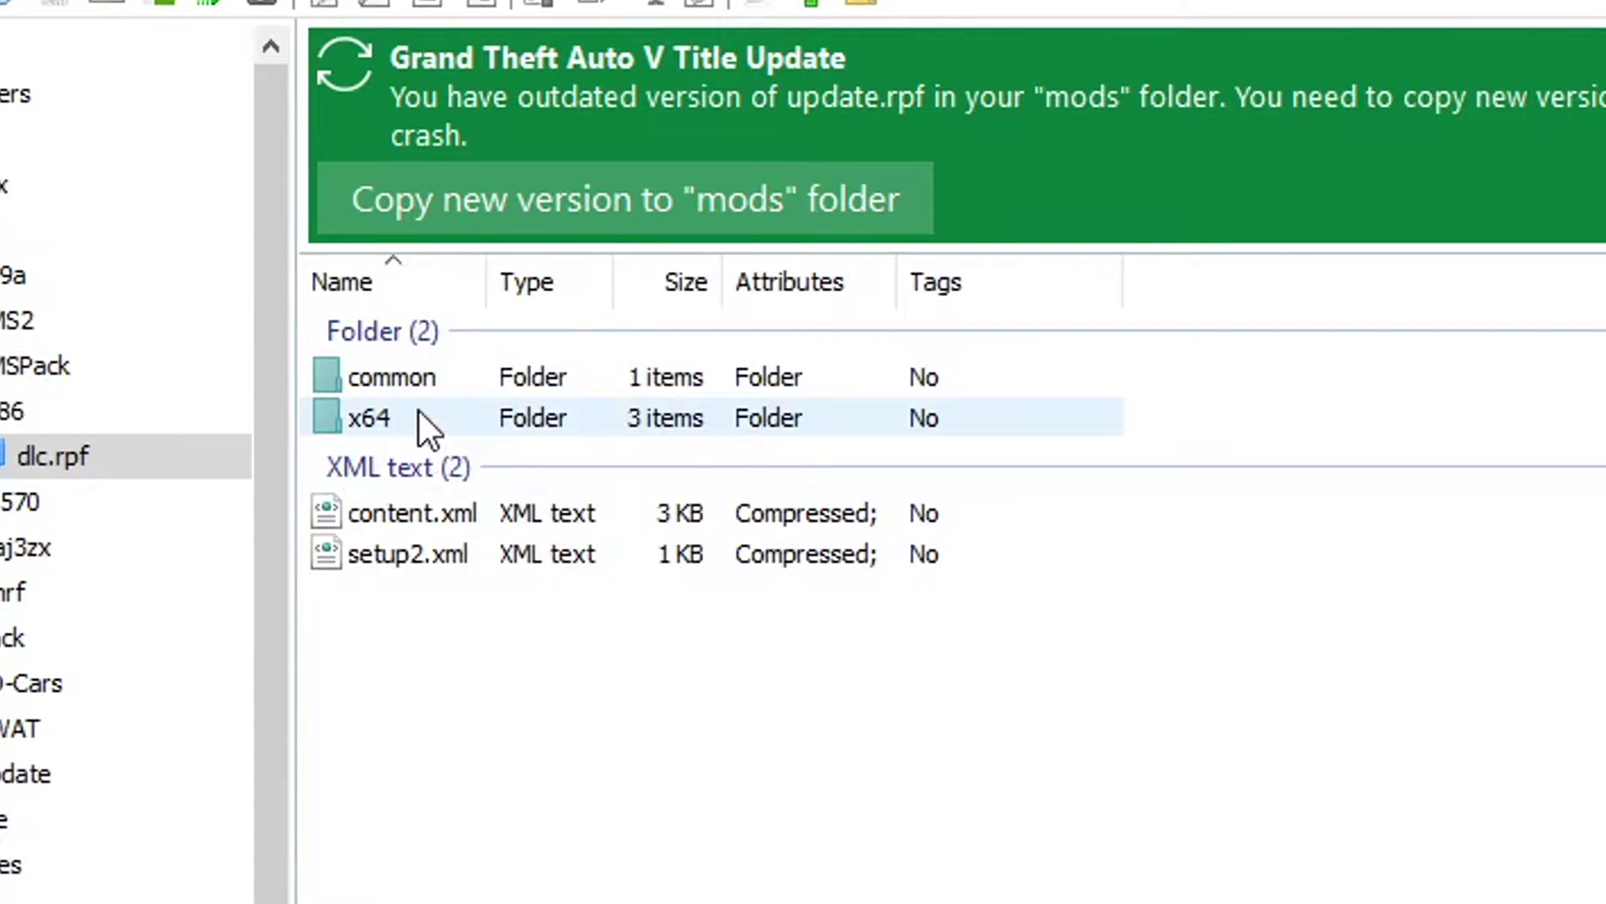
left_click(402, 415)
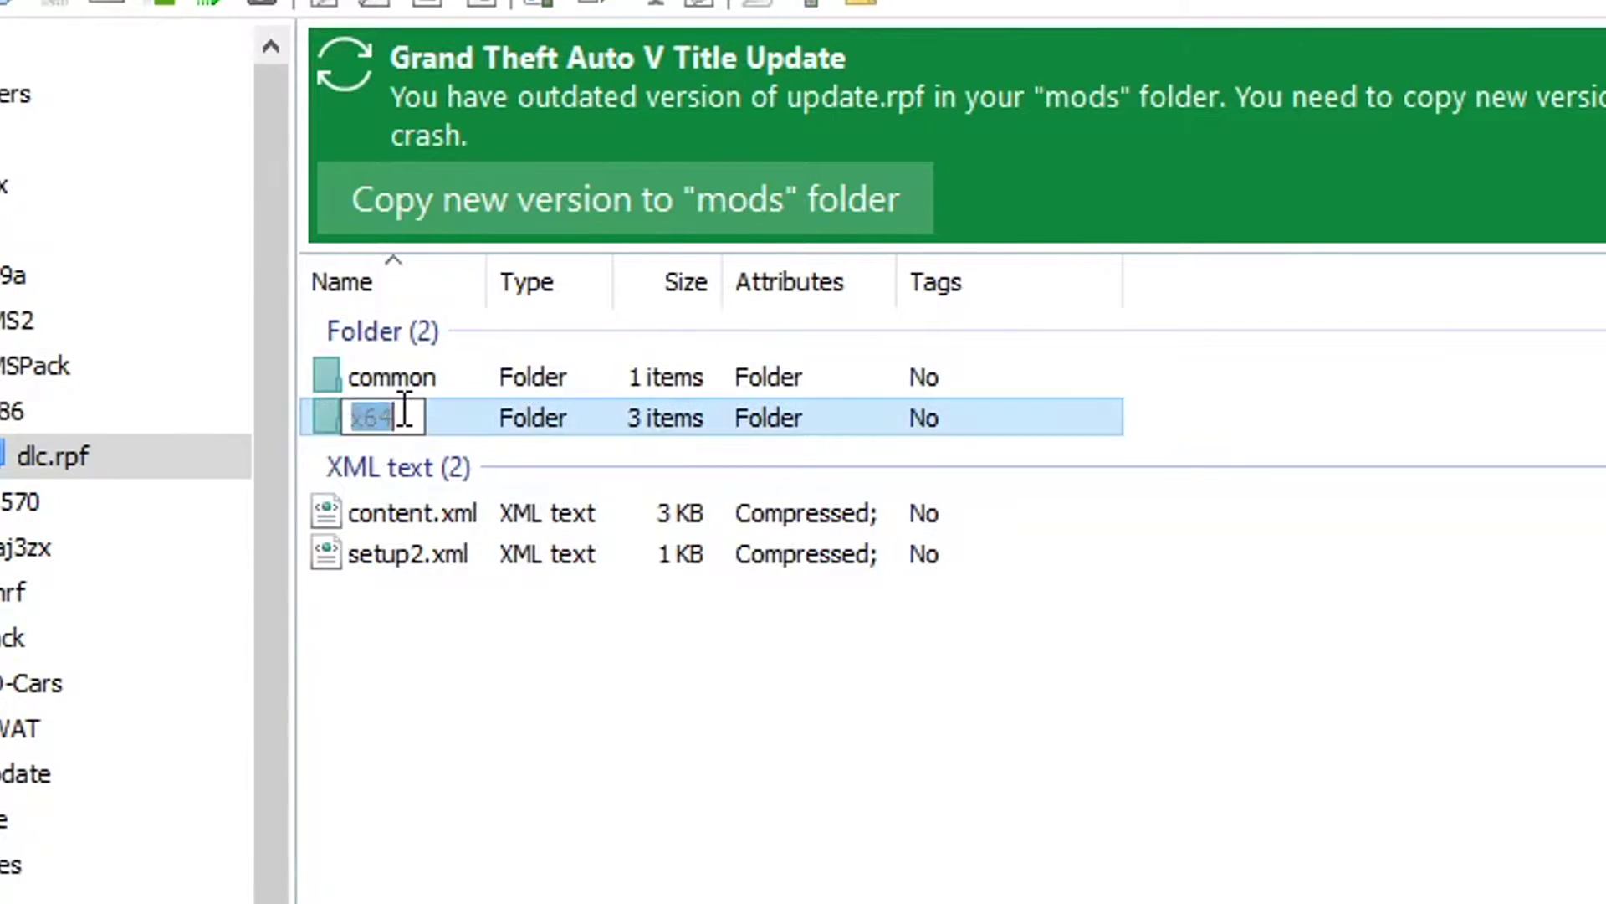
double_click(487, 420)
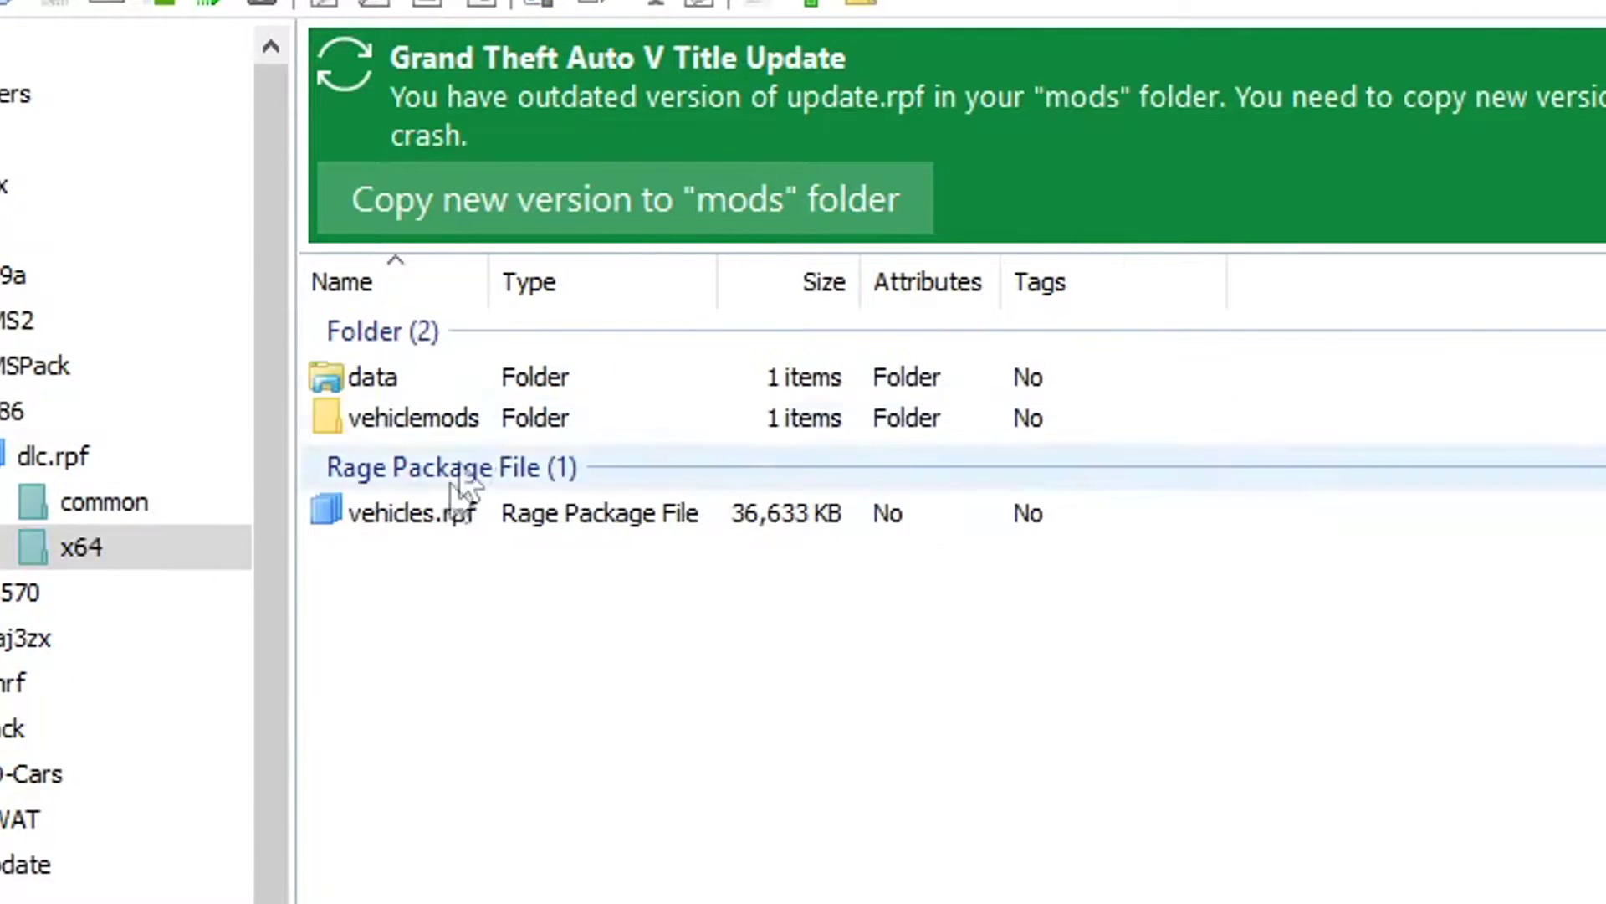
double_click(442, 522)
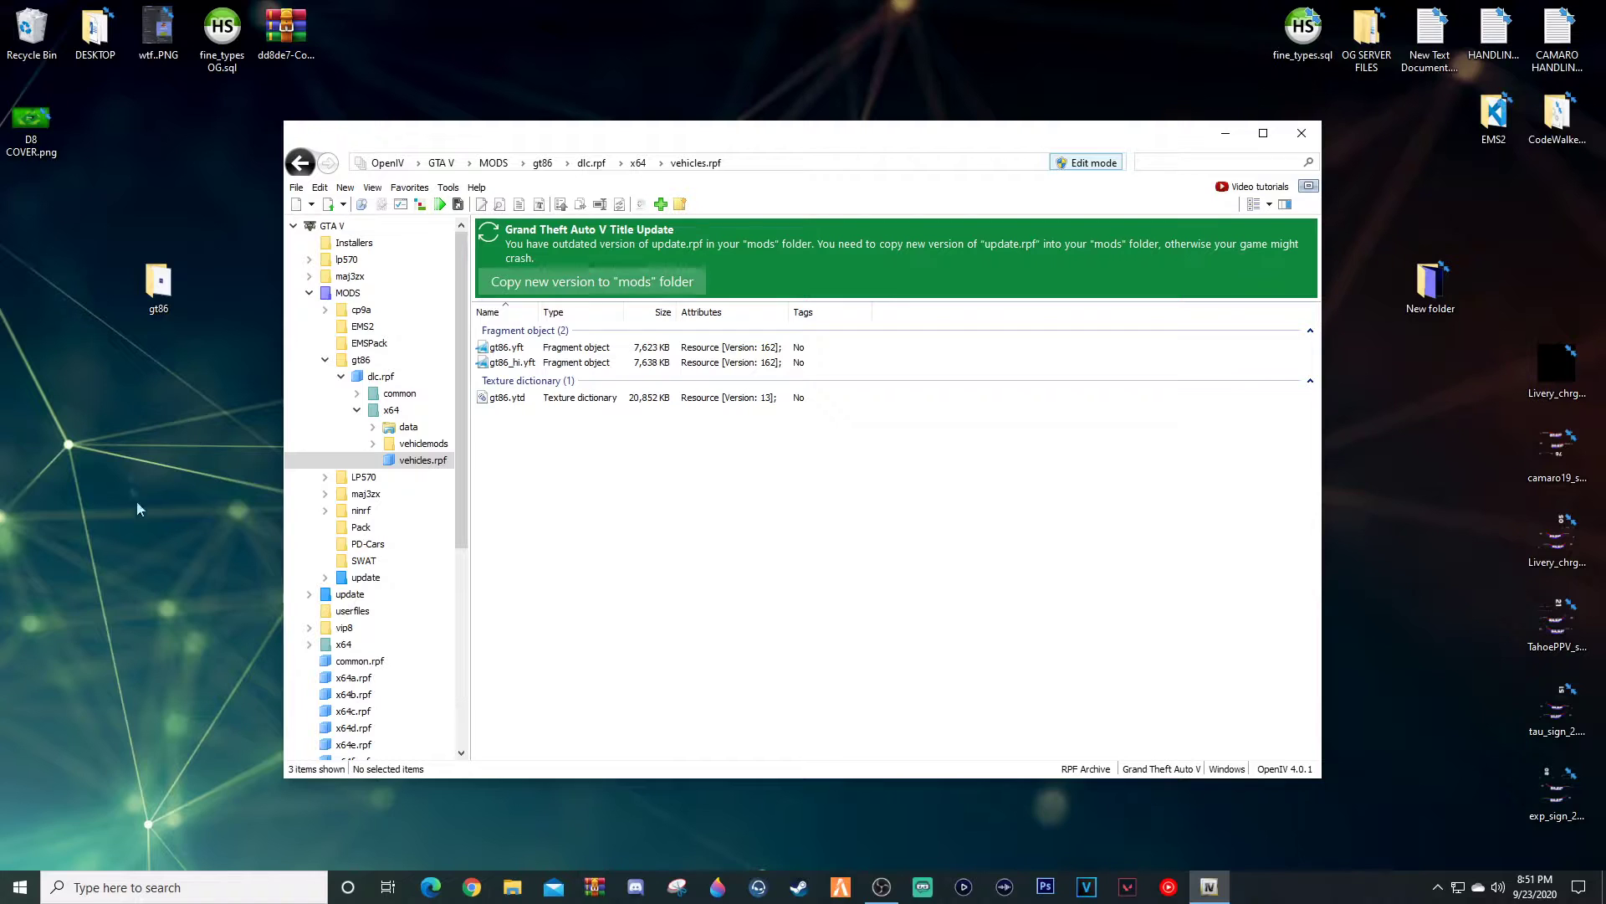
- Create a new desktop folder named ORIGINAL
right_click(133, 510)
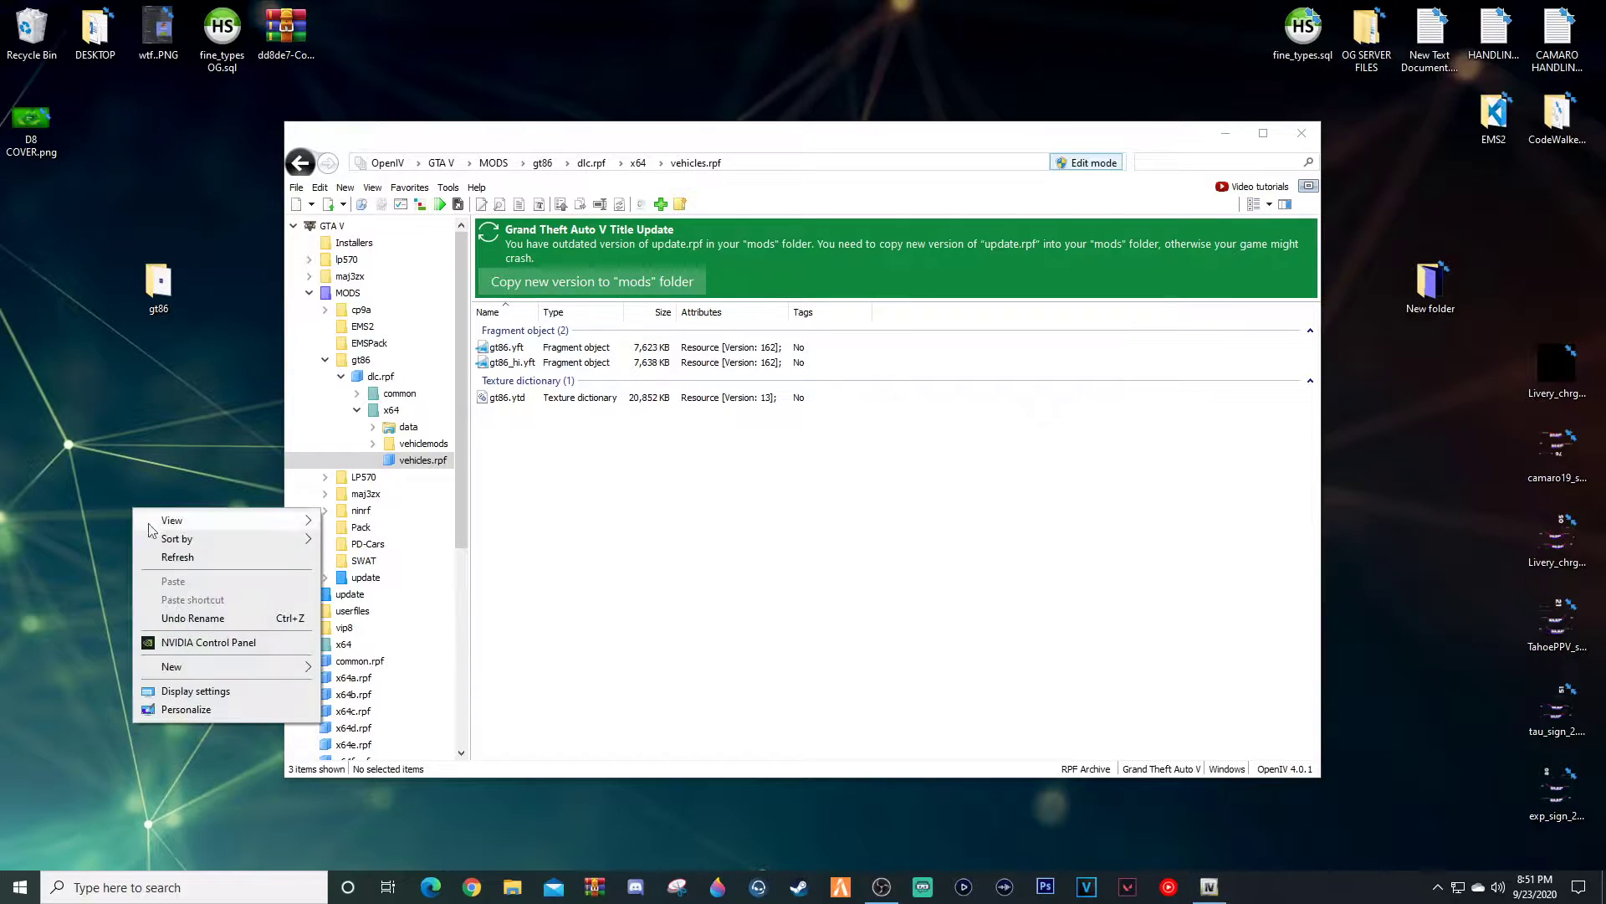
mouse_move(213, 669)
left_click(362, 668)
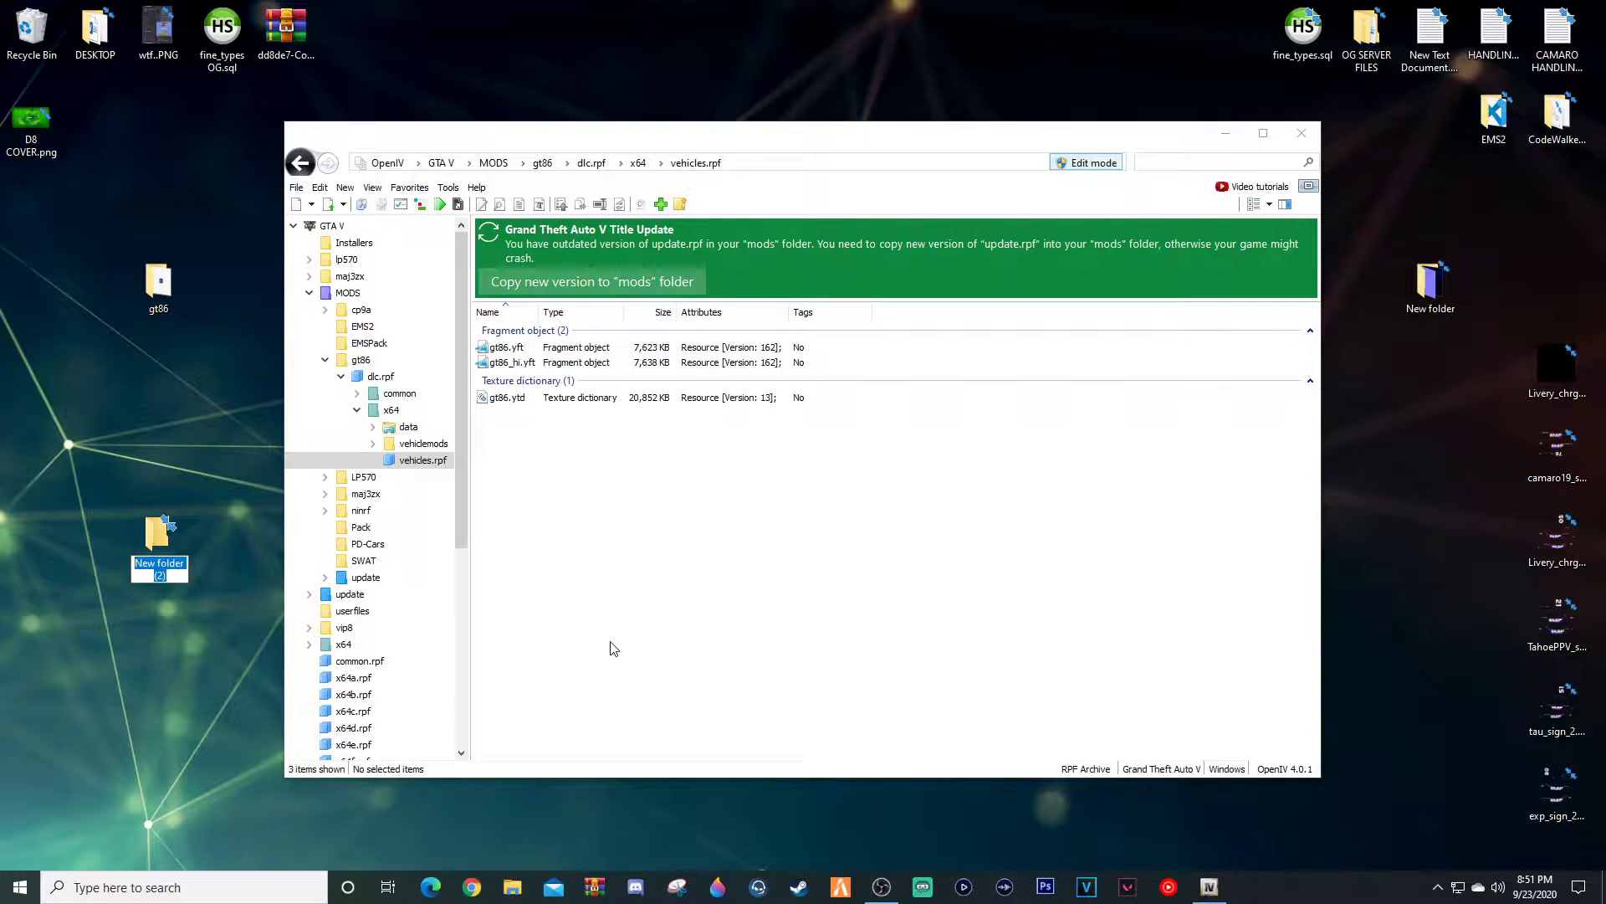
type("OR")
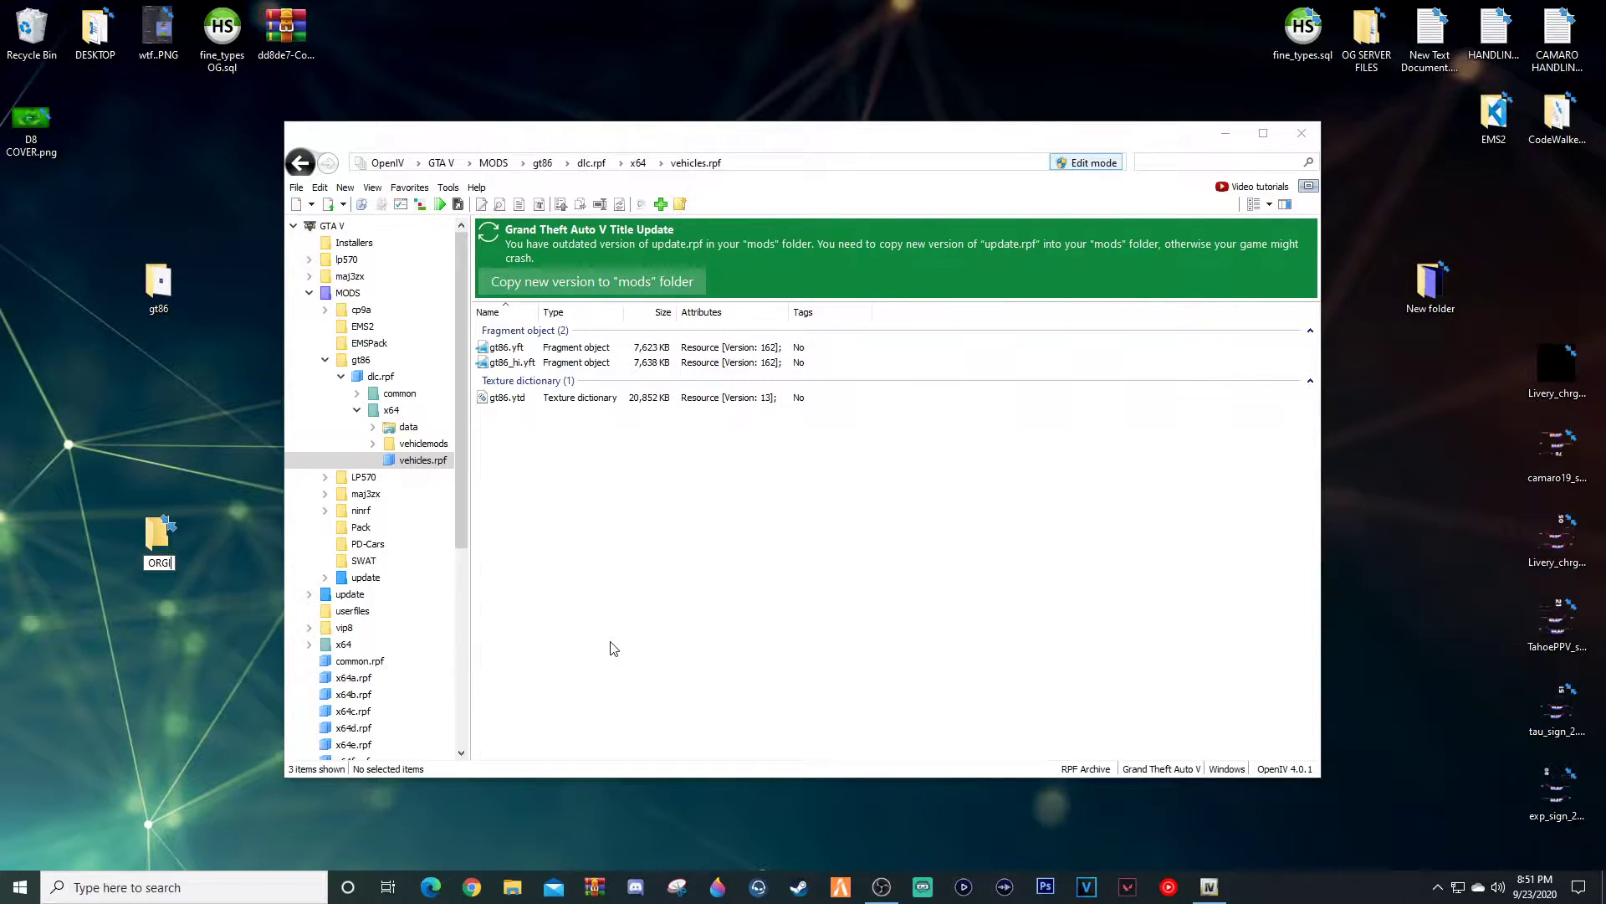
type("IGINAL")
key("Return")
left_click(611, 497)
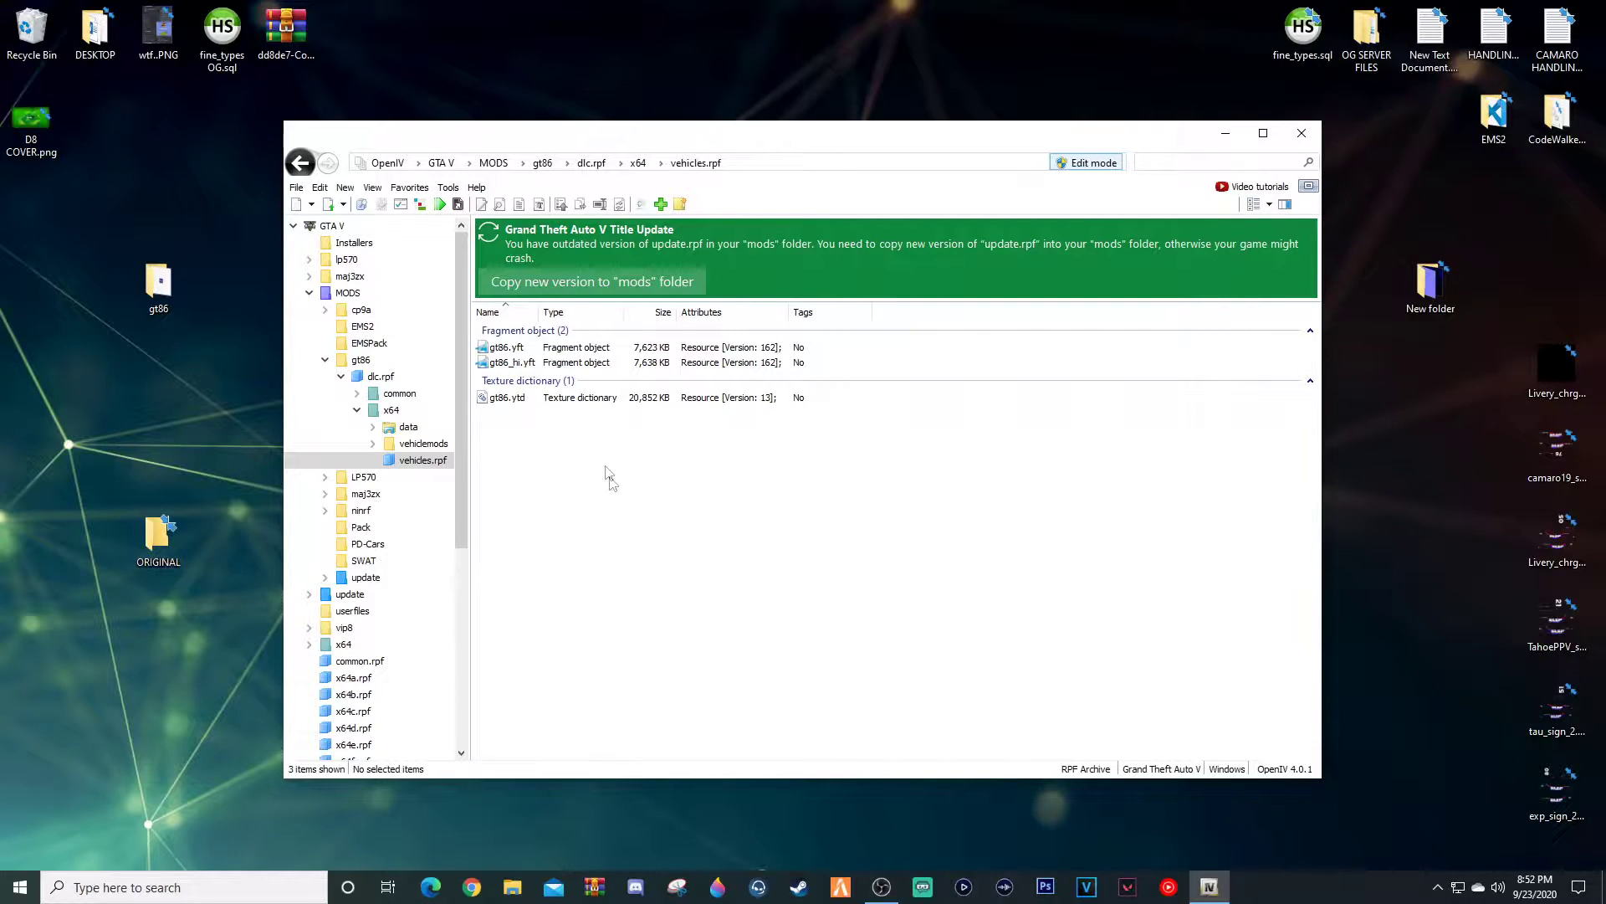
- Export all textures from gt86.ytd as PNG files into the desktop's ORIGINAL folder, then close the texture editor without saving
double_click(519, 407)
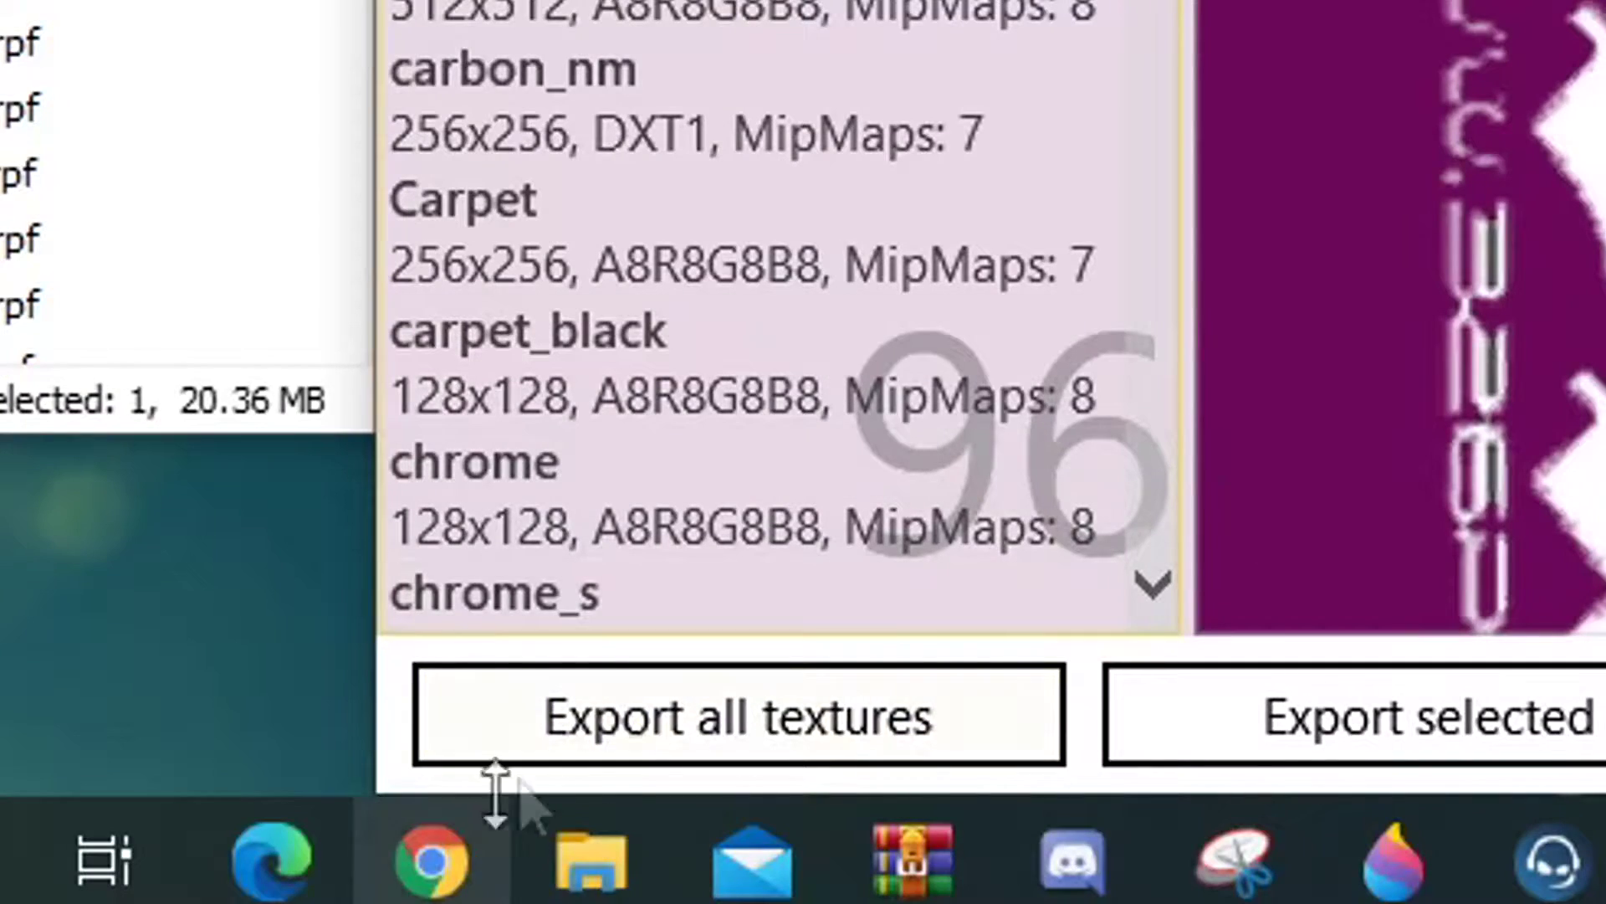
left_click(786, 723)
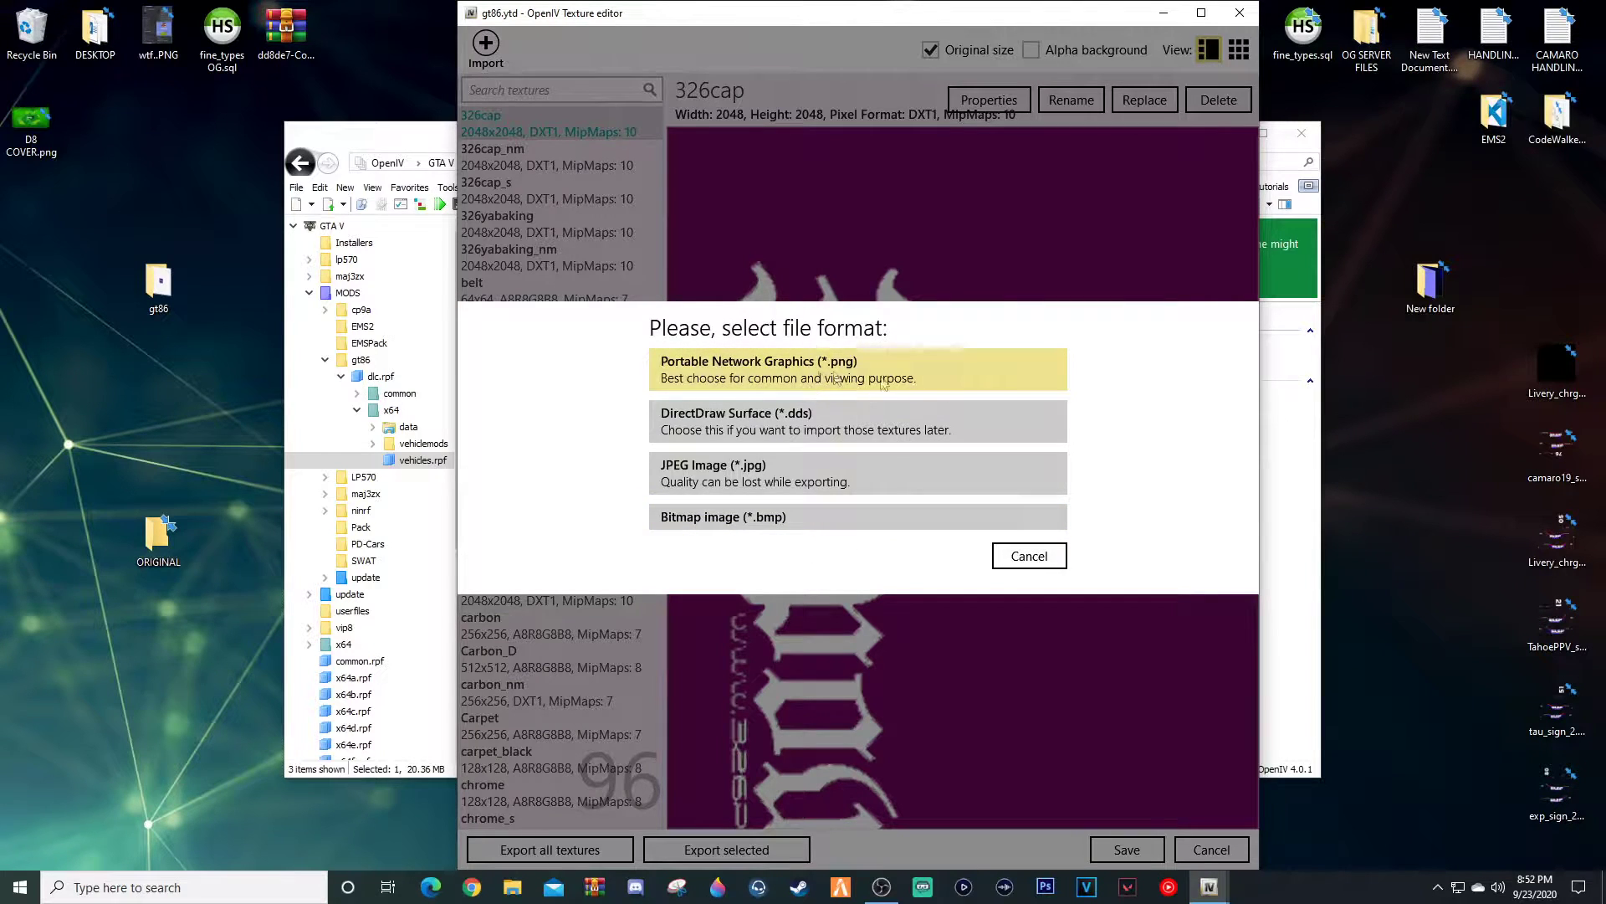
left_click(933, 375)
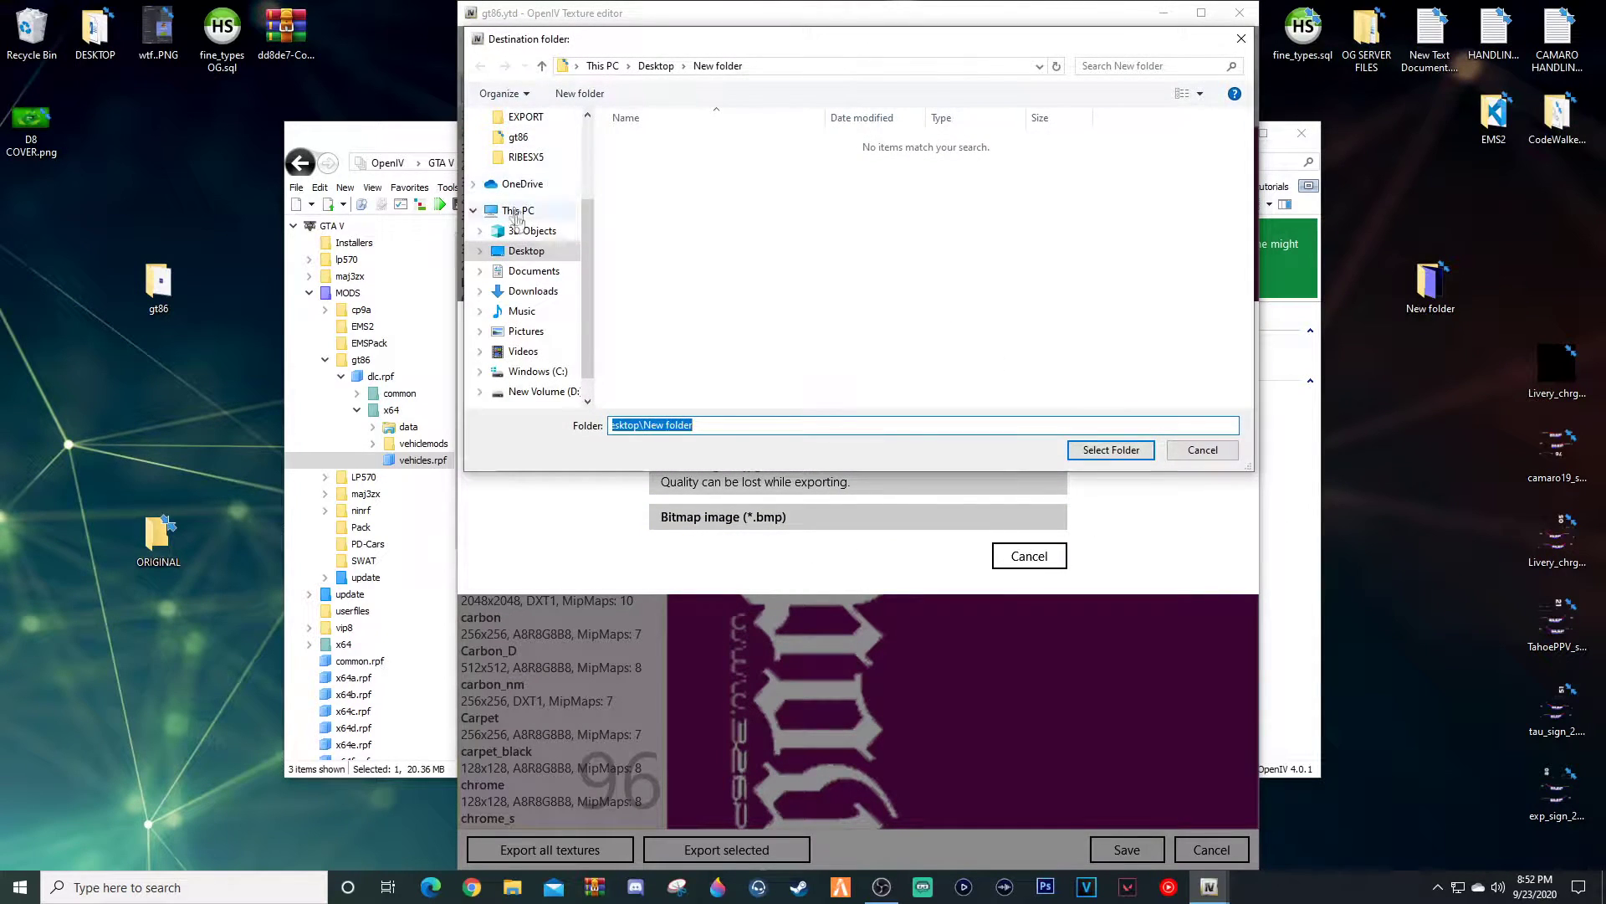
left_click(526, 251)
double_click(887, 268)
left_click(1111, 450)
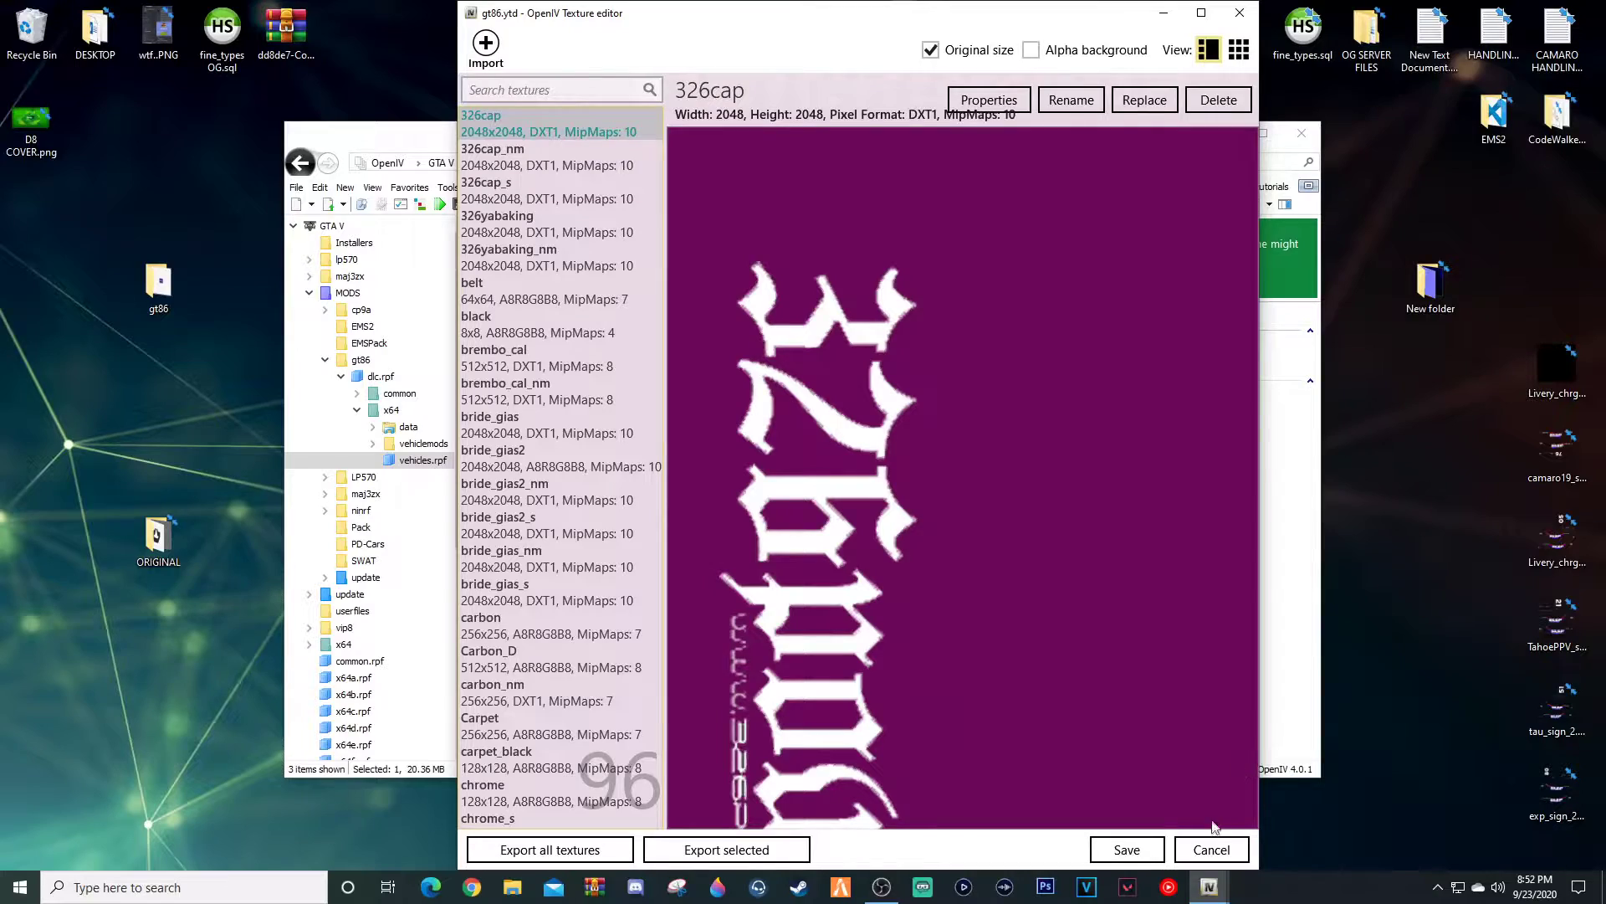
left_click(1222, 852)
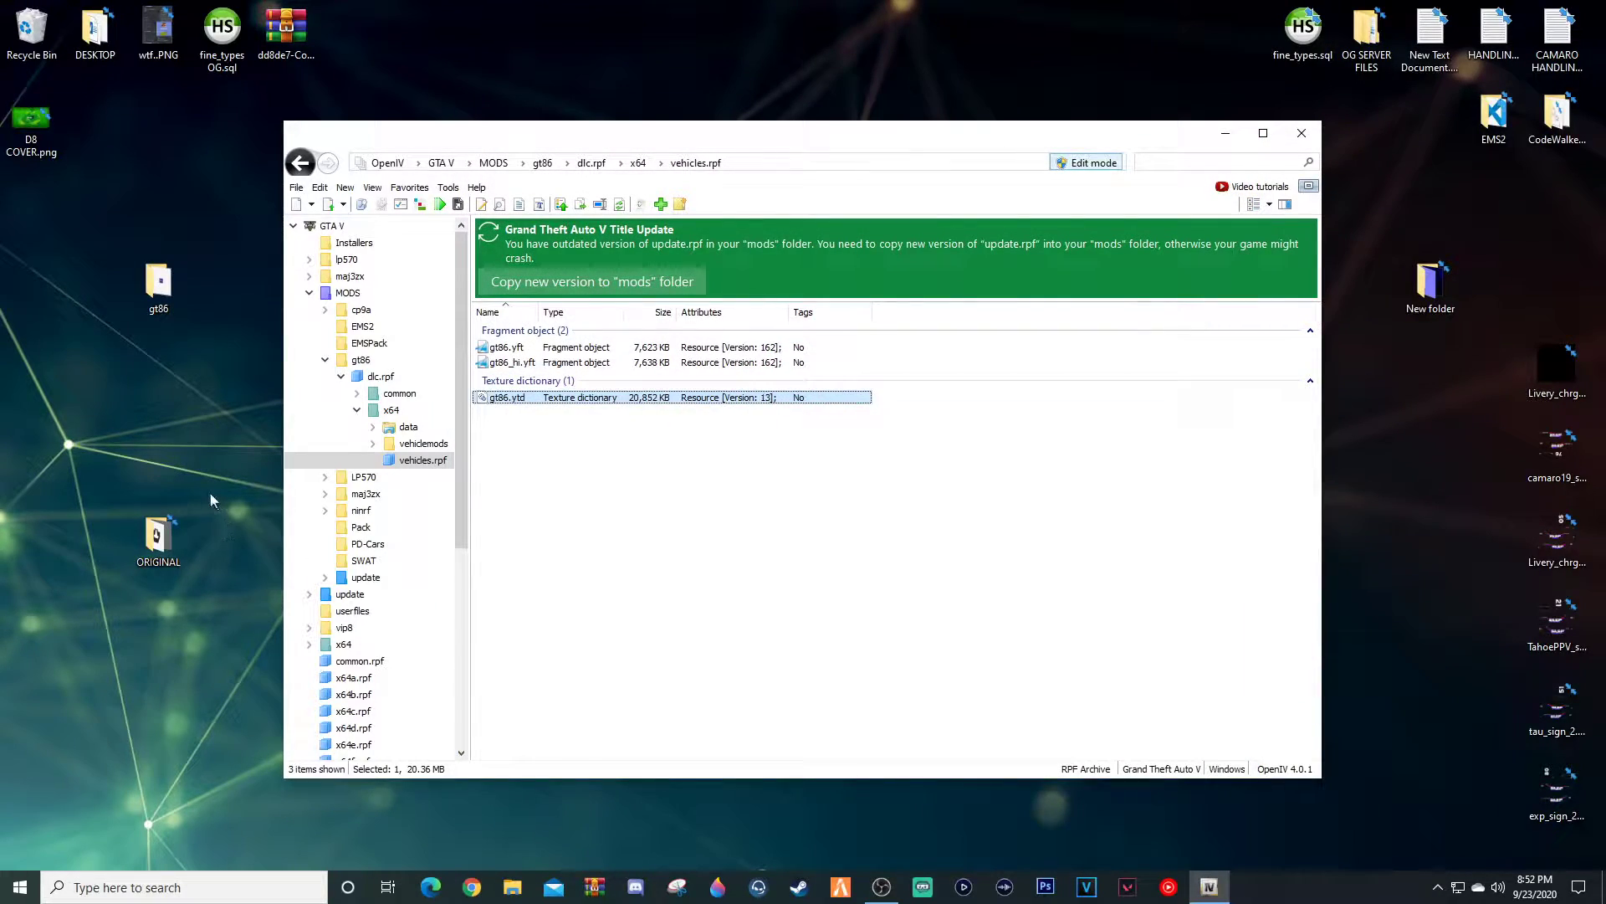
- Open the desktop's ORIGINAL folder, look through the exported textures, and sort them by size
double_click(159, 536)
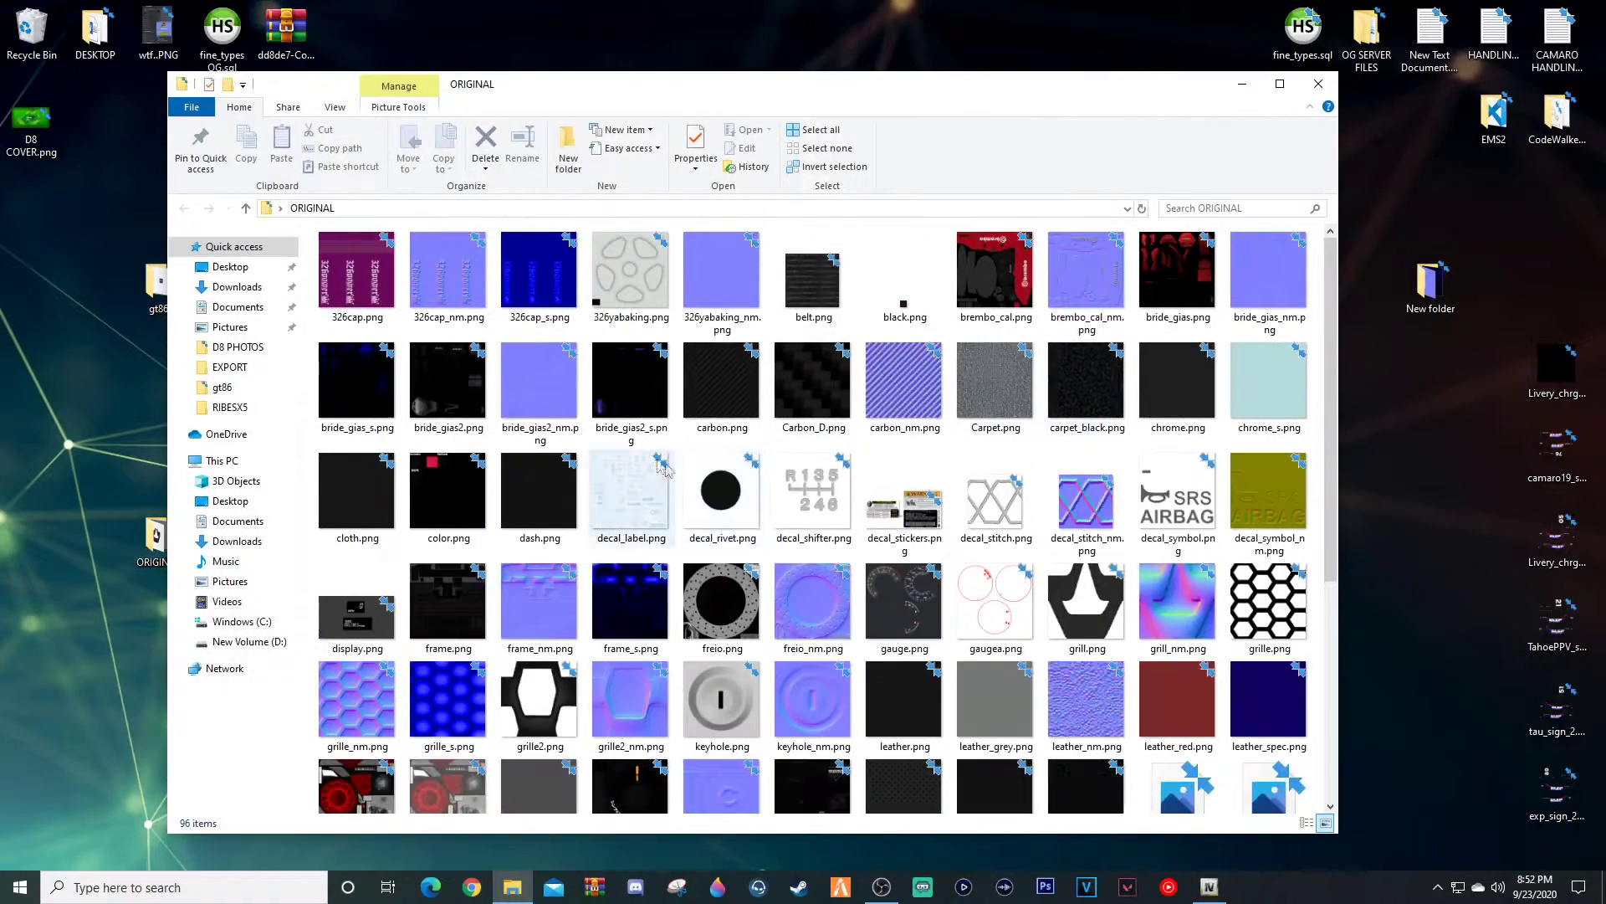
scroll(661, 466, "down", 4)
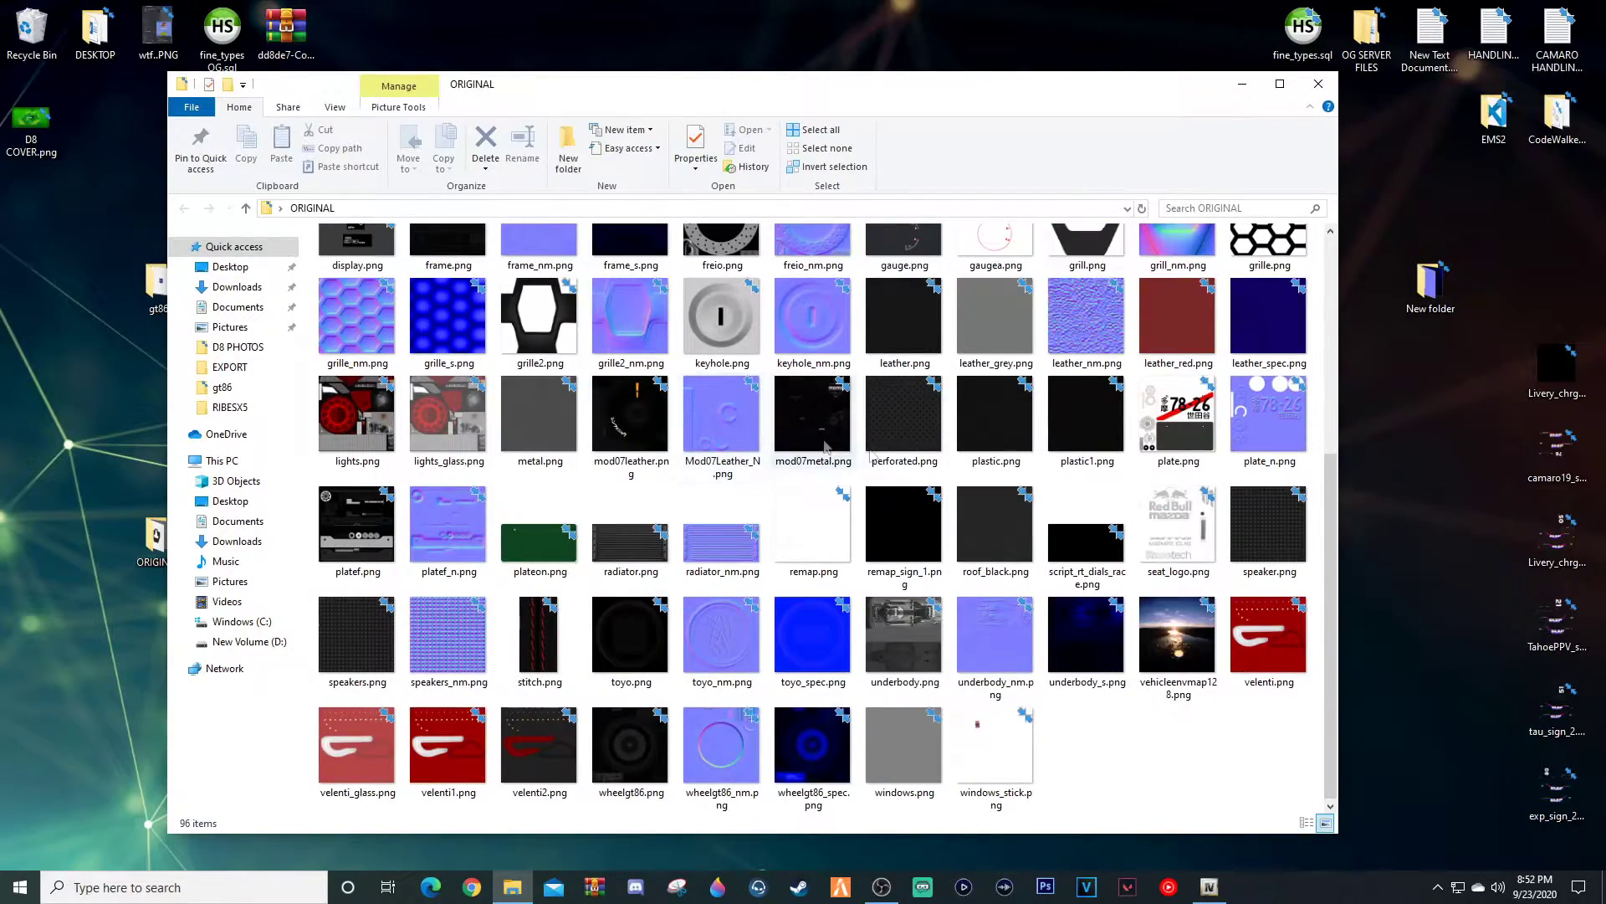
scroll(824, 446, "up", 4)
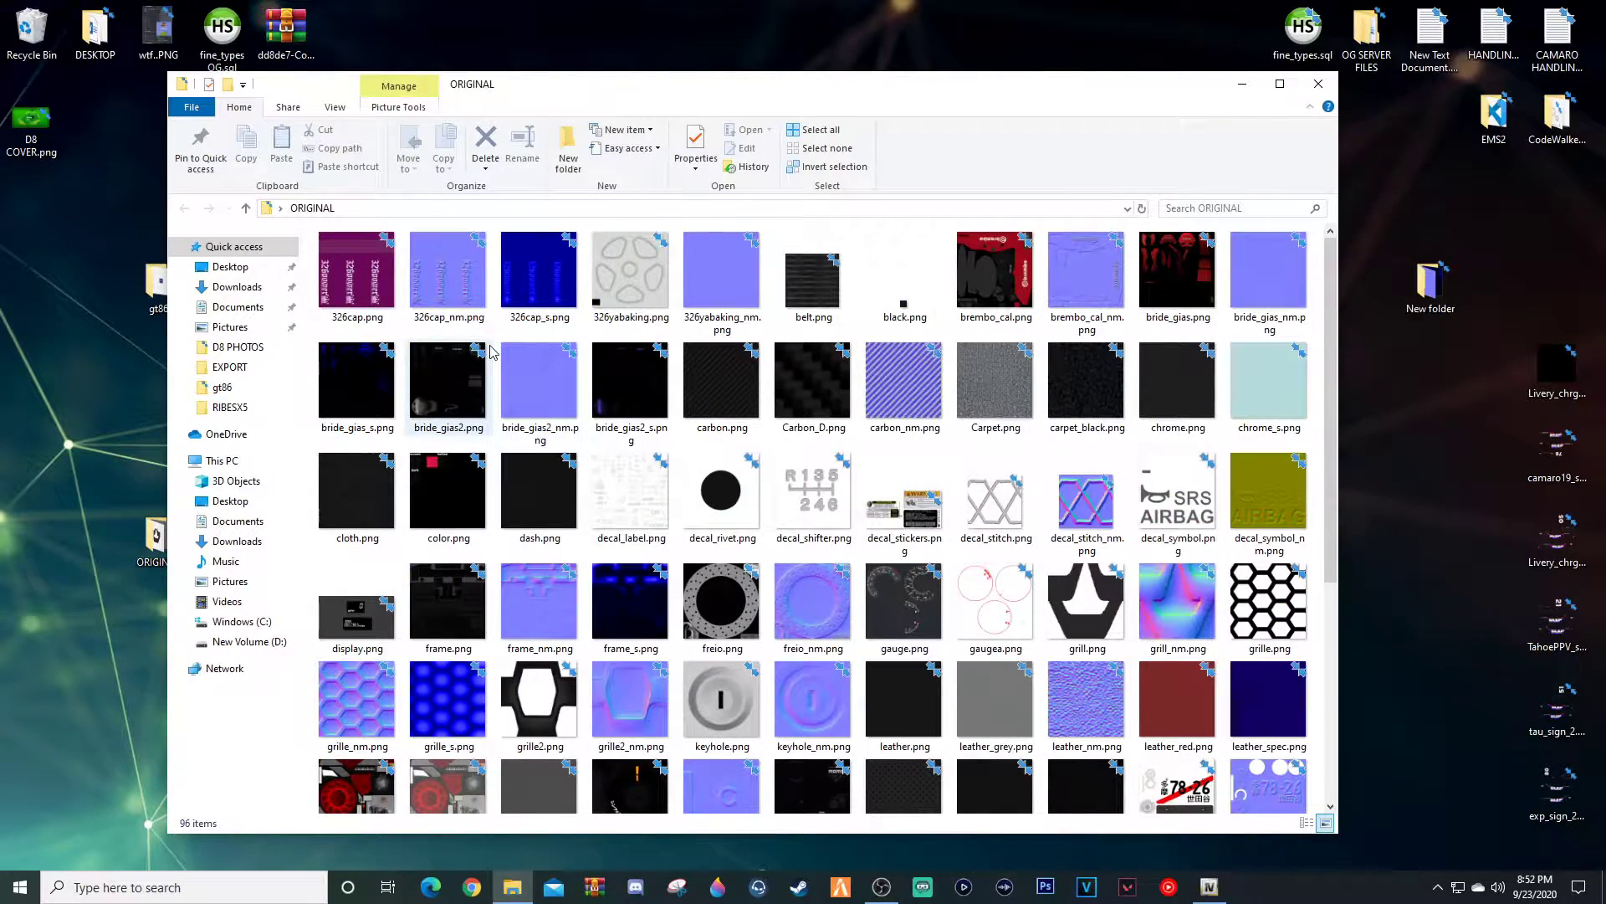
scroll(544, 385, "down", 4)
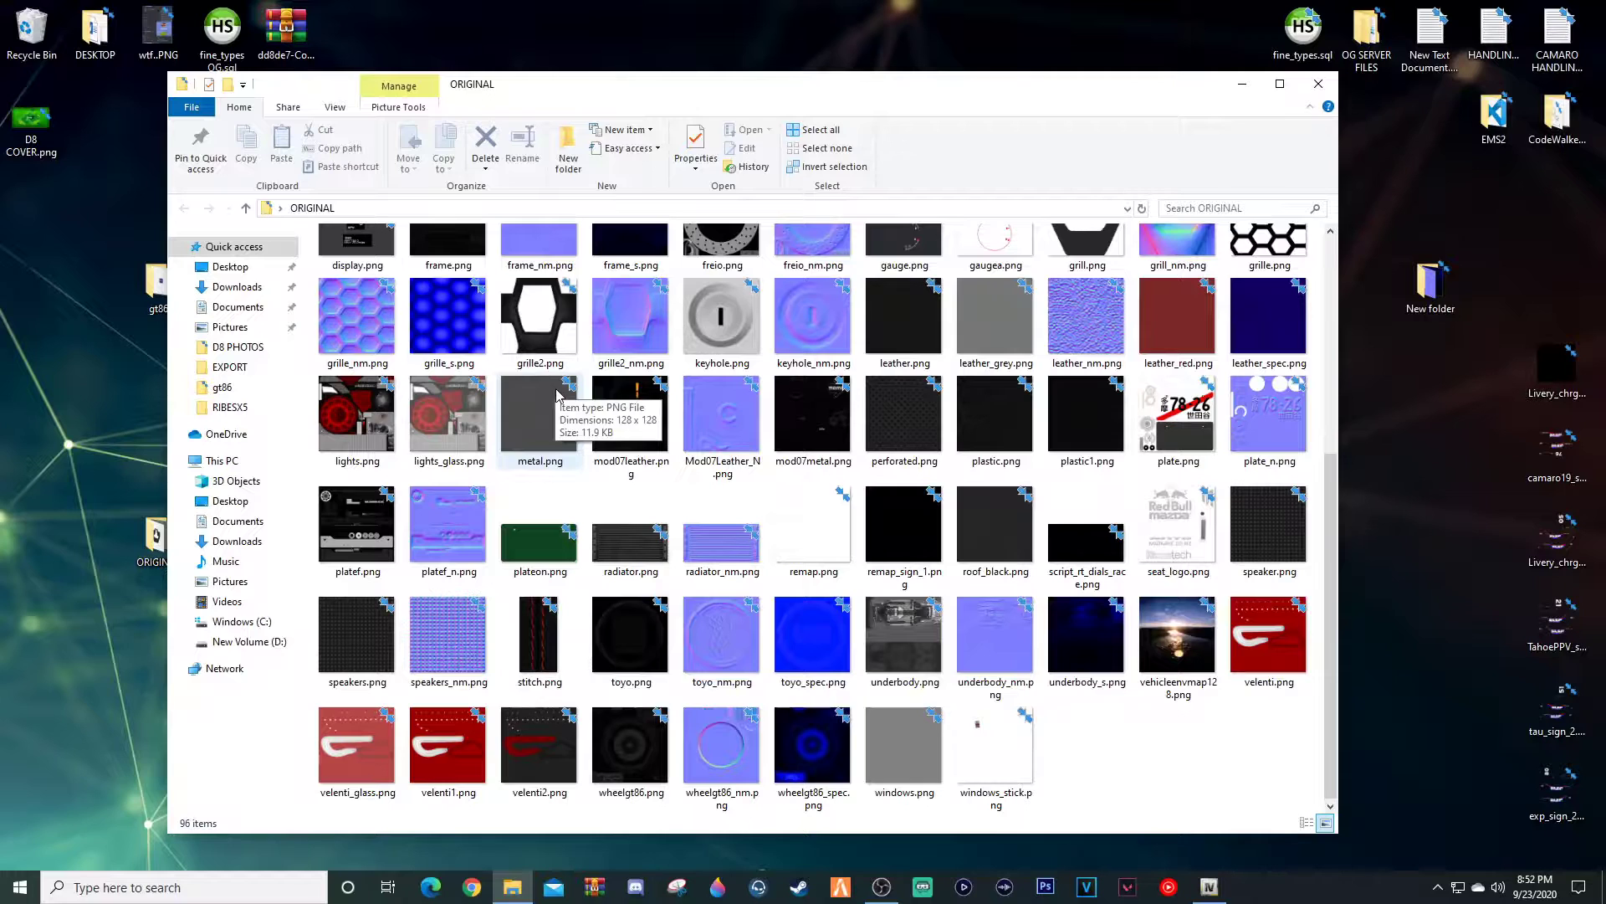
scroll(933, 460, "up", 3)
scroll(933, 469, "down", 3)
right_click(1202, 784)
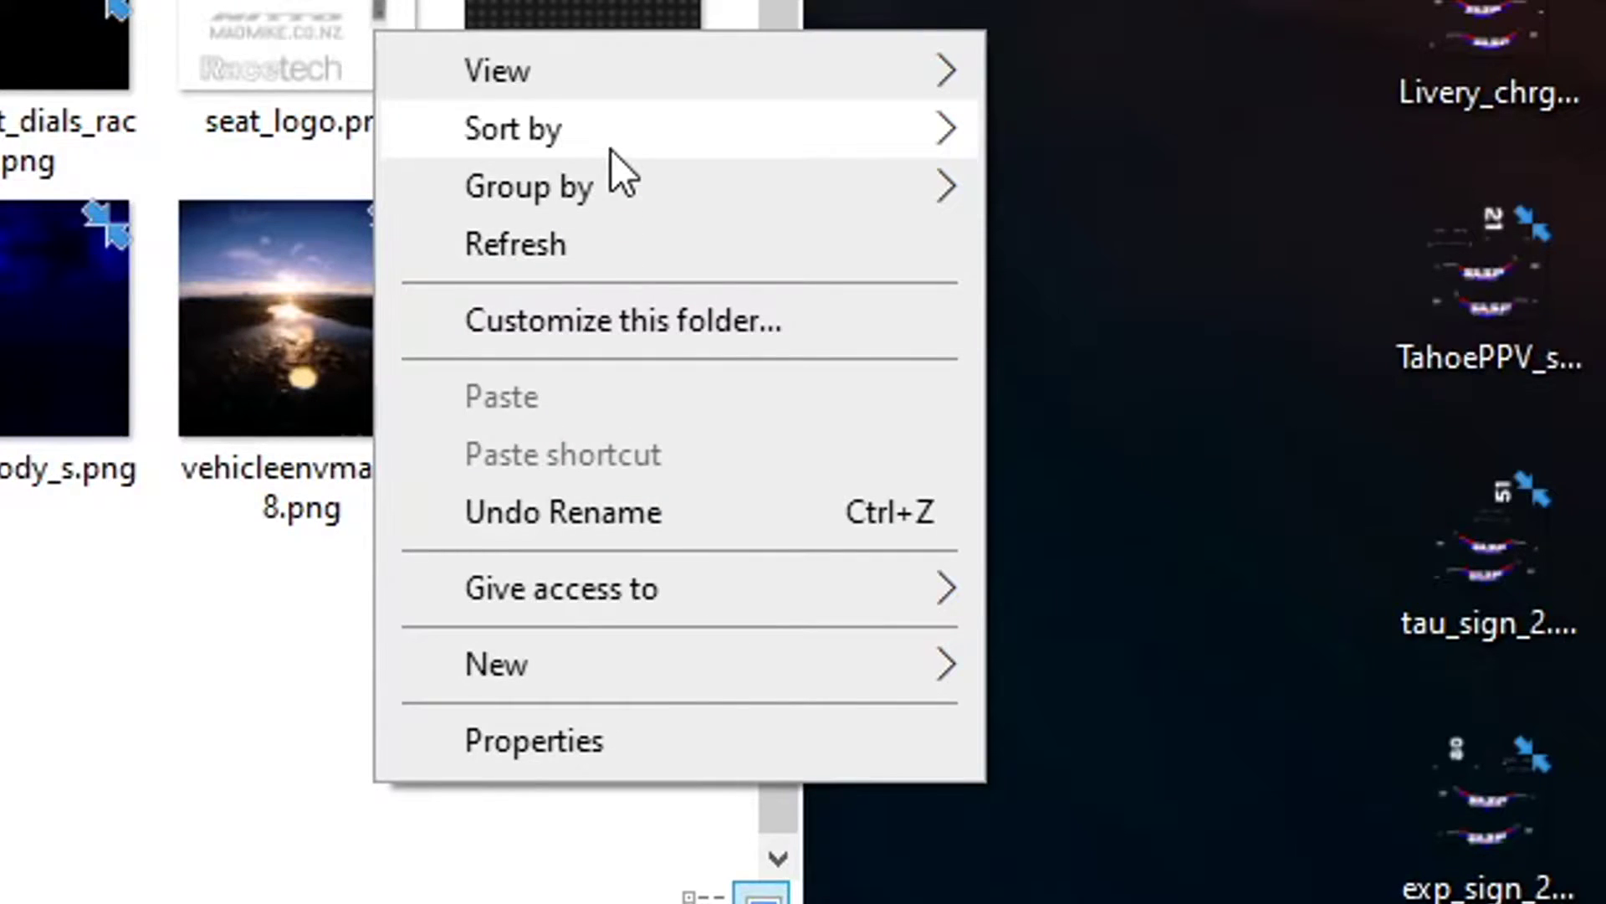
mouse_move(690, 144)
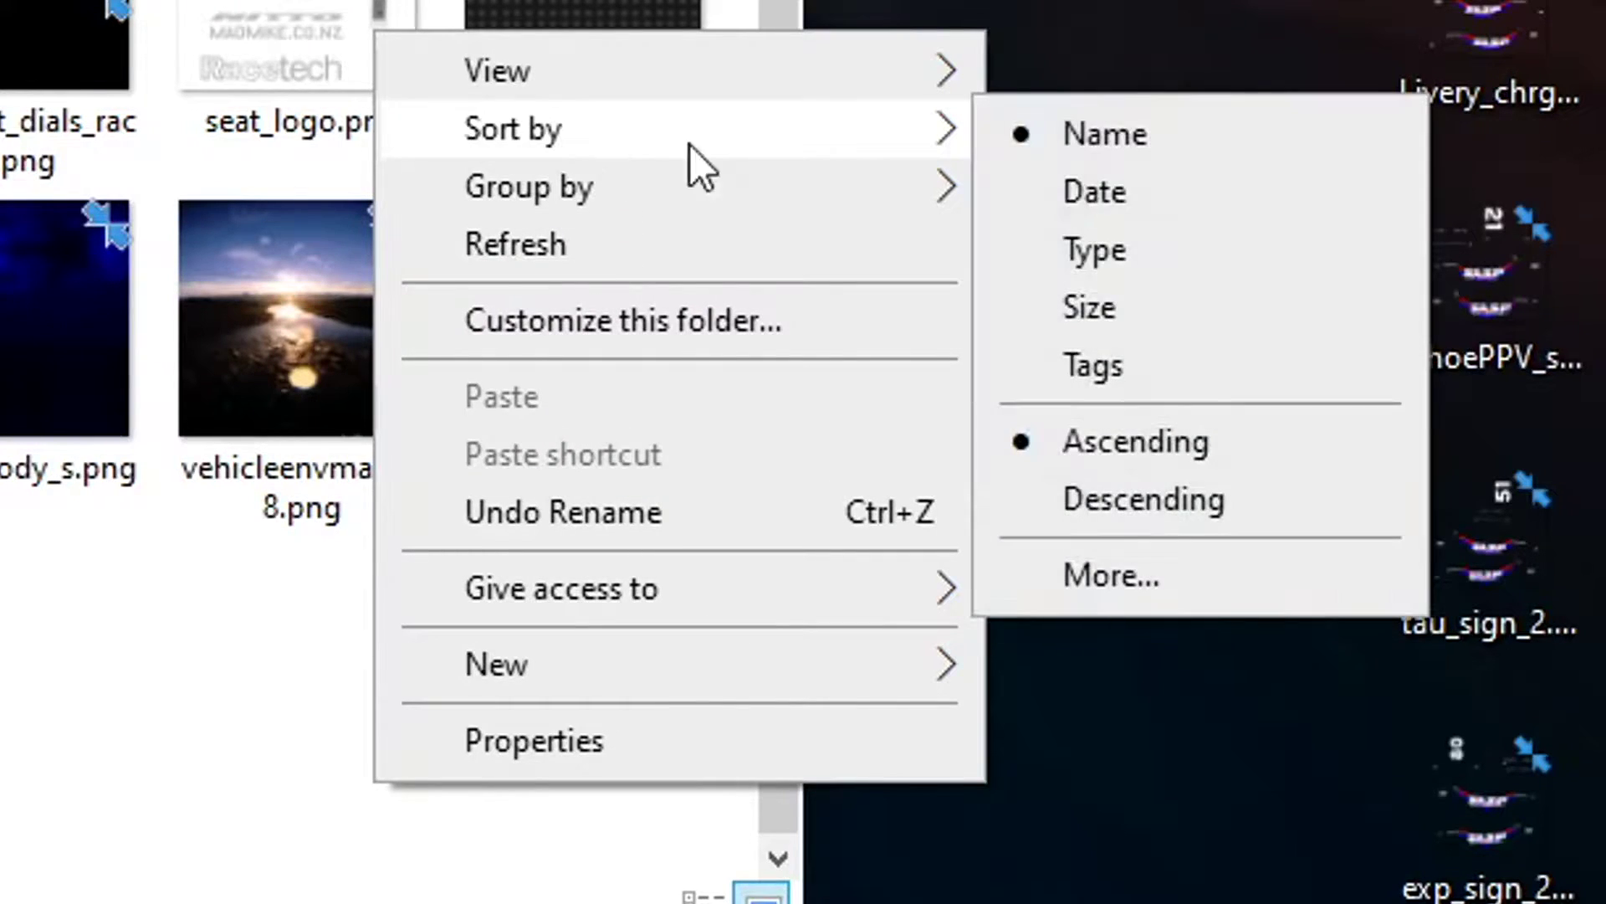
left_click(1143, 304)
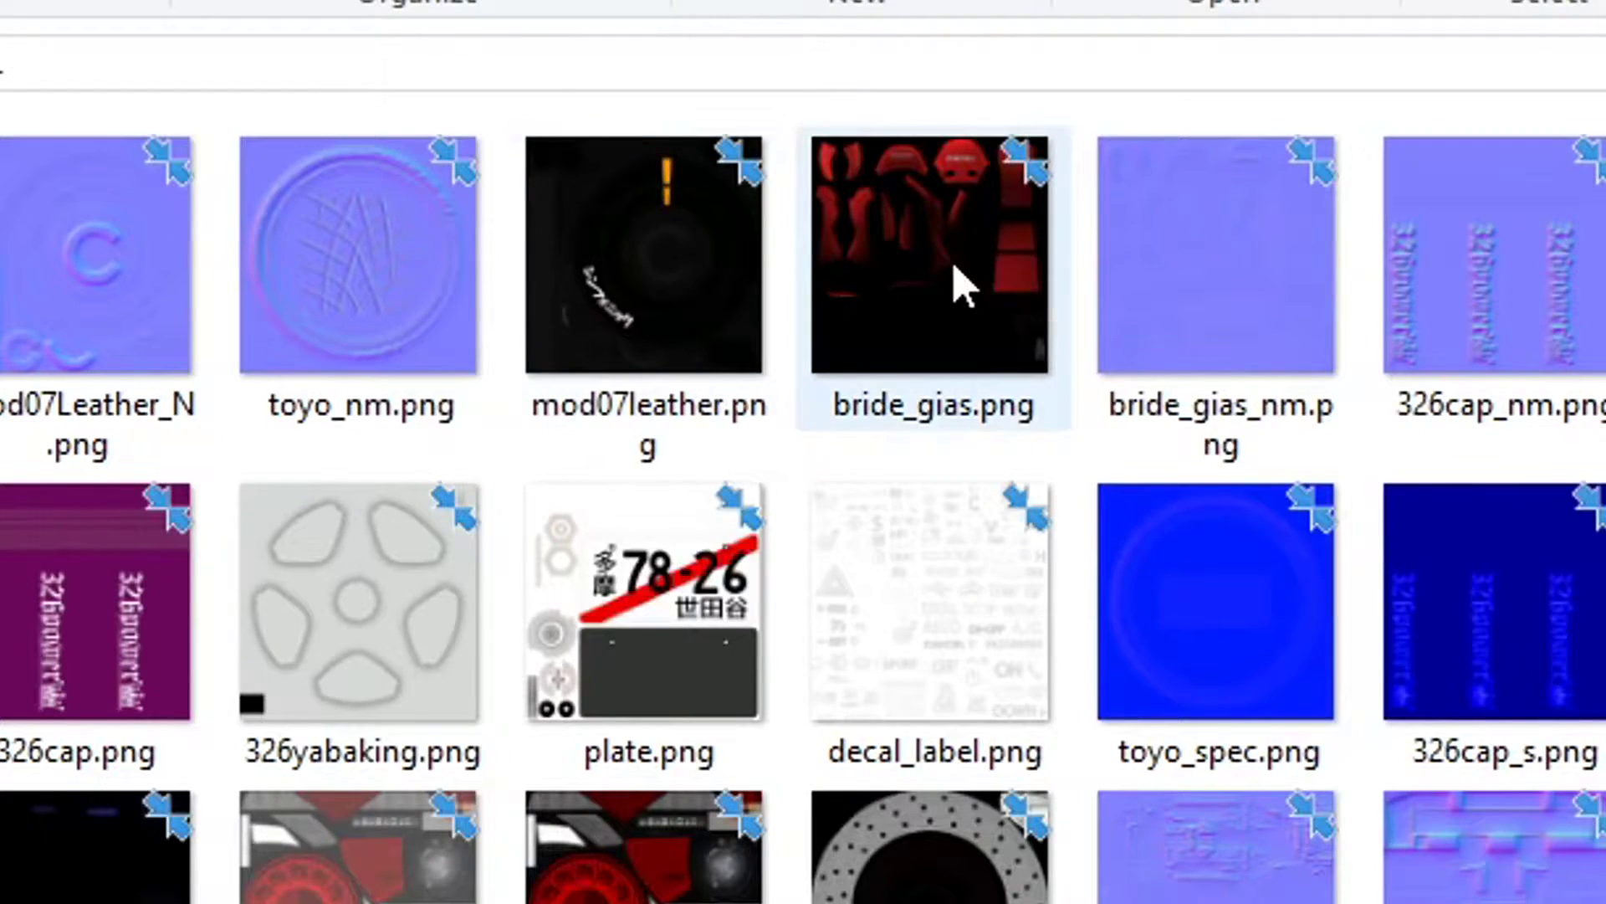
mouse_move(962, 284)
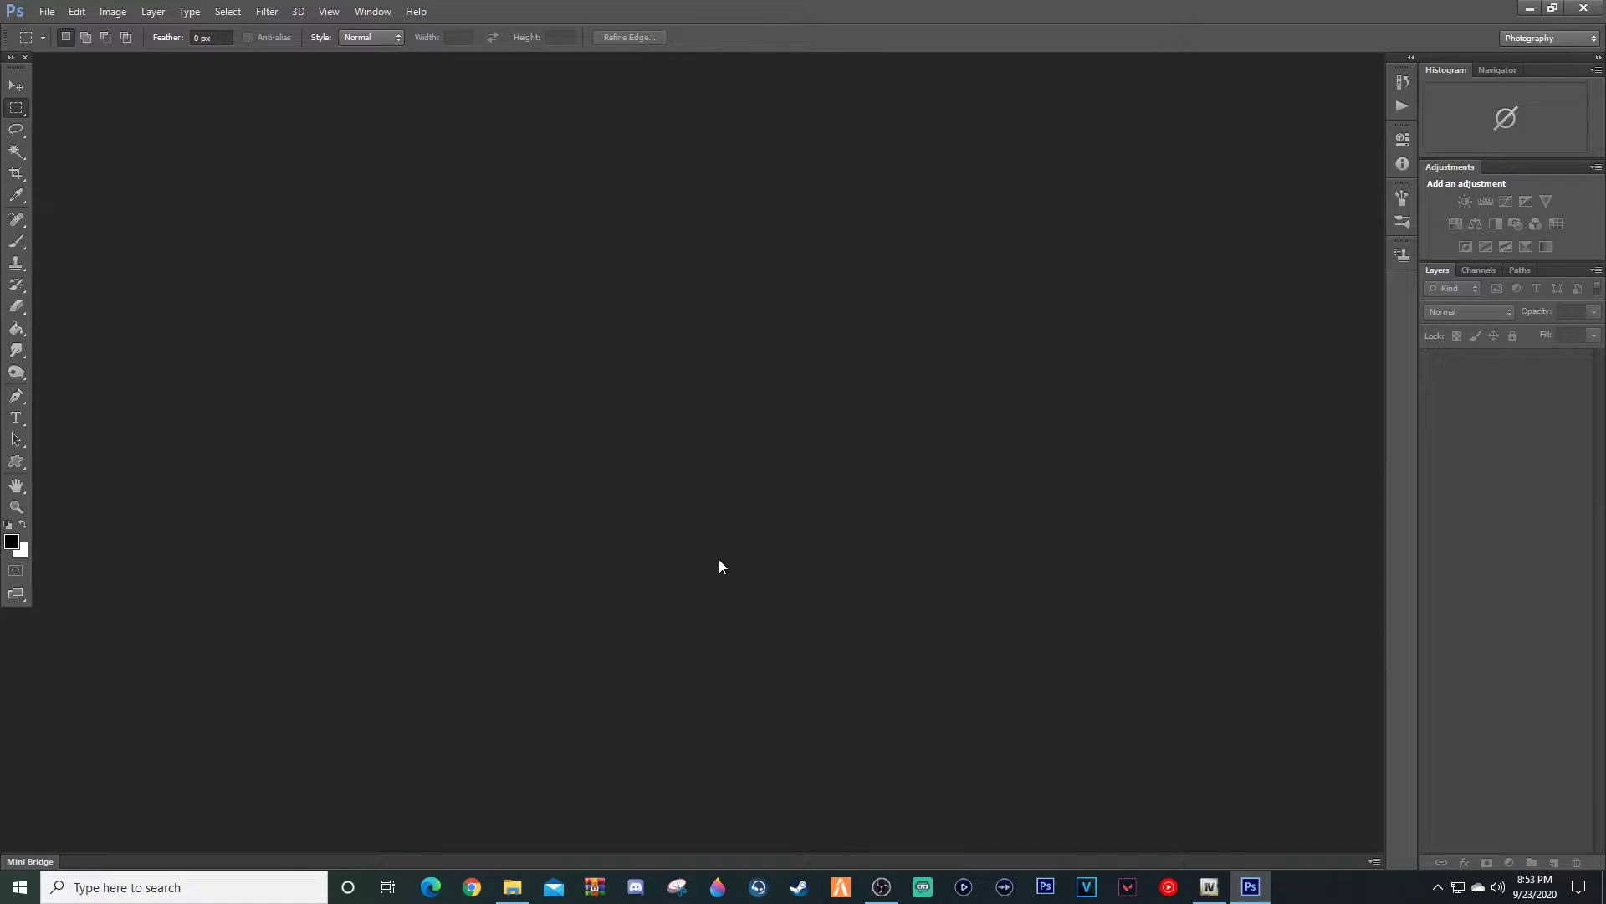
- In Photoshop, start opening a file, browse to the desktop's ORIGINAL folder, and sort its images by size
left_click(47, 11)
left_click(54, 46)
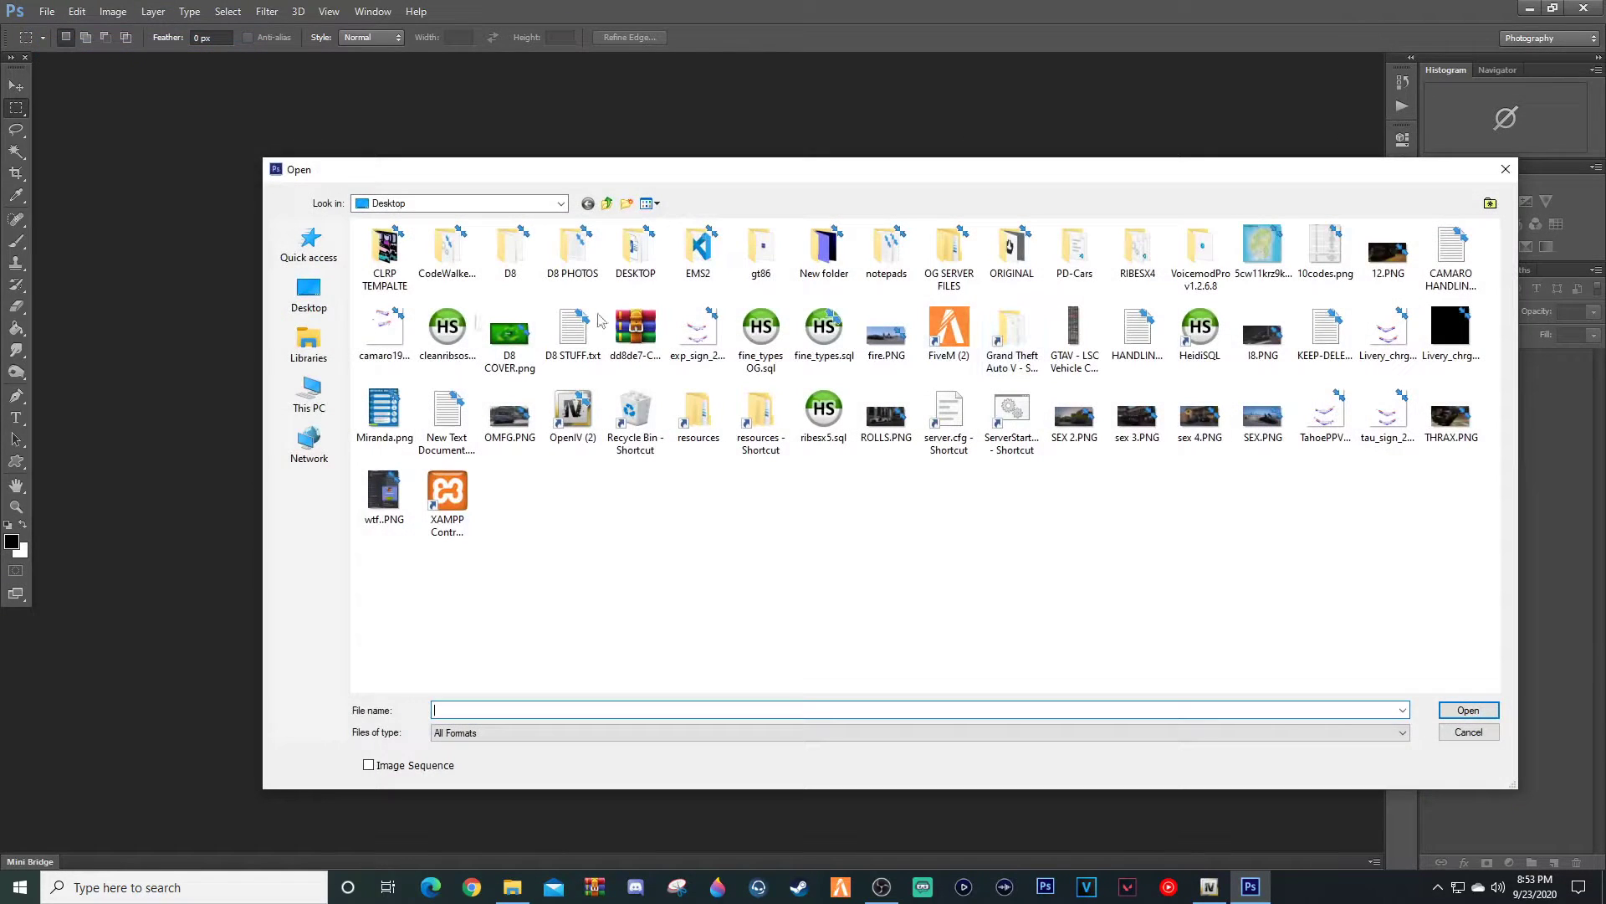
double_click(1020, 259)
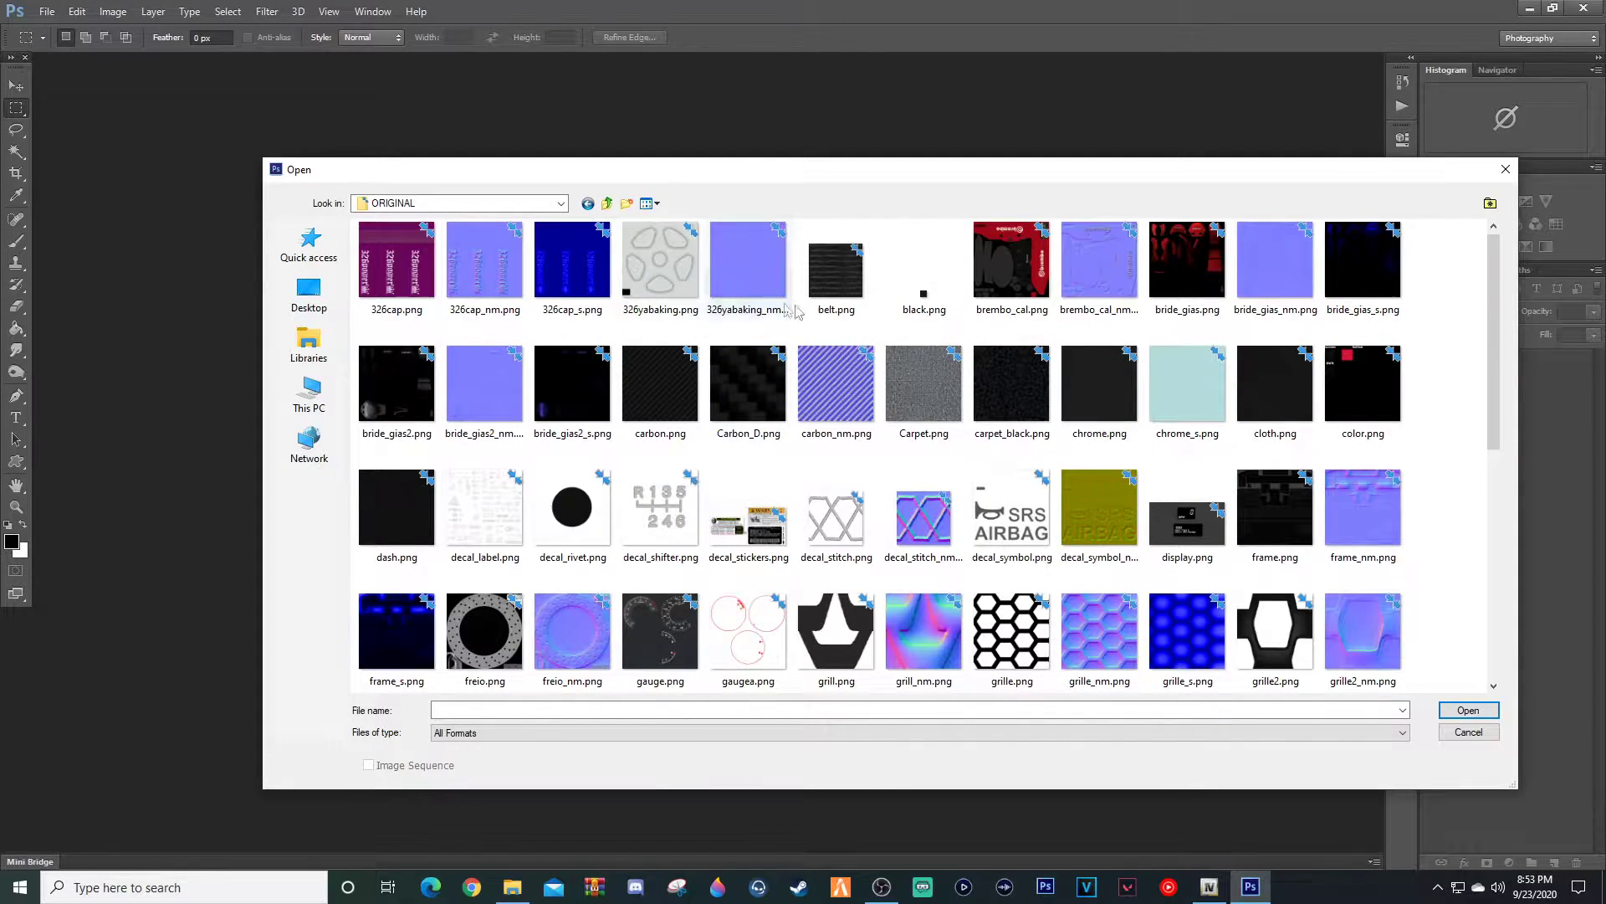
right_click(1443, 284)
mouse_move(1479, 311)
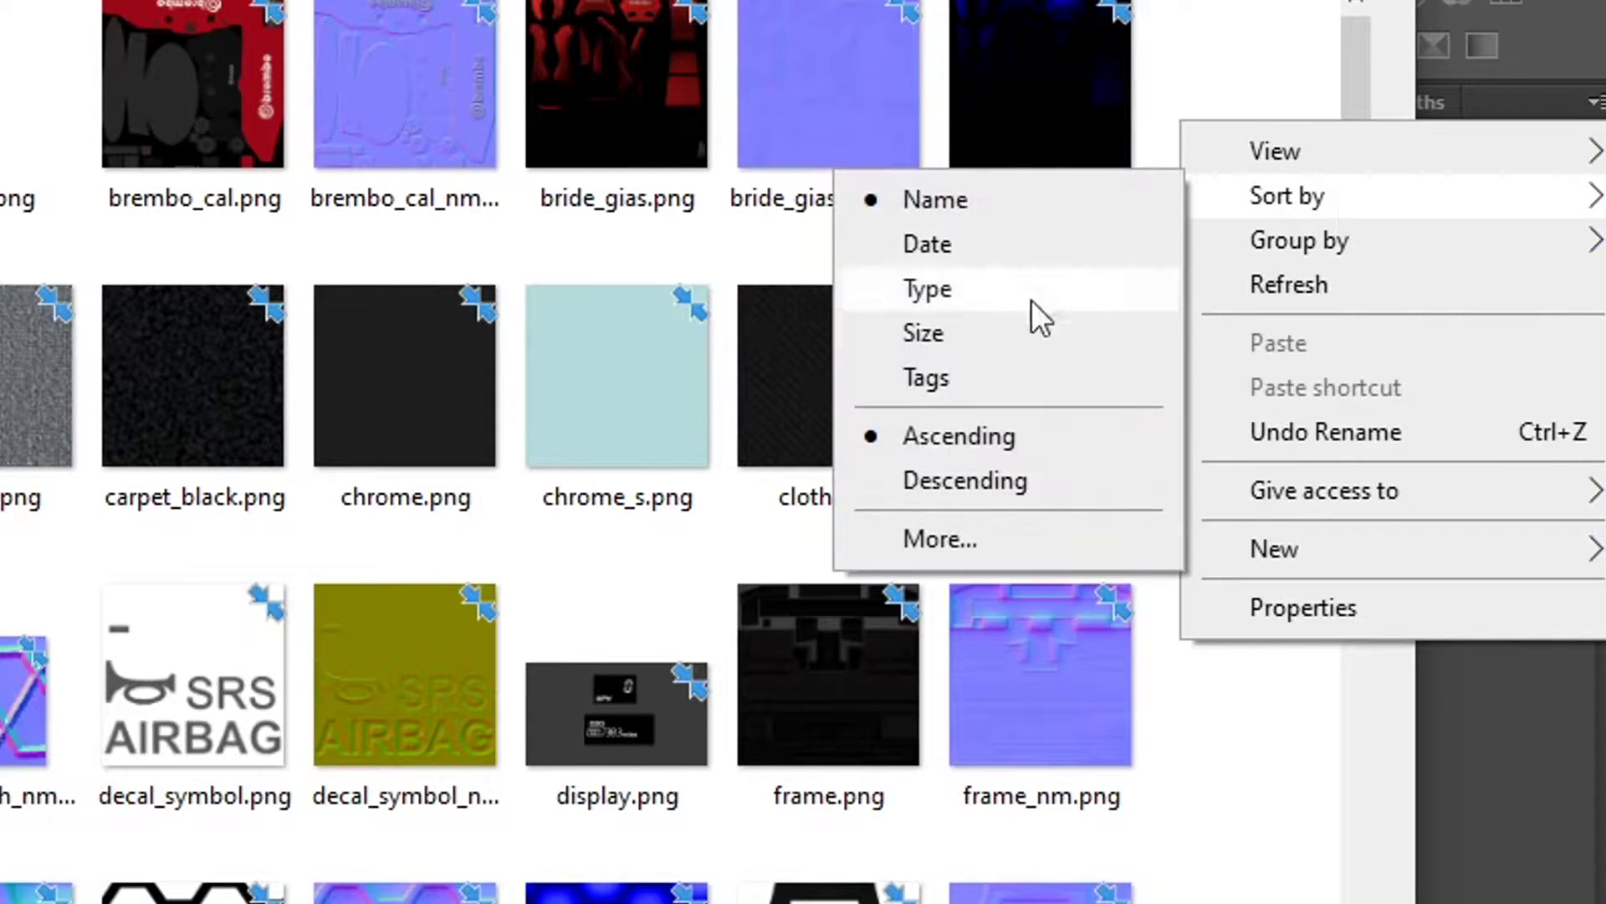
left_click(939, 330)
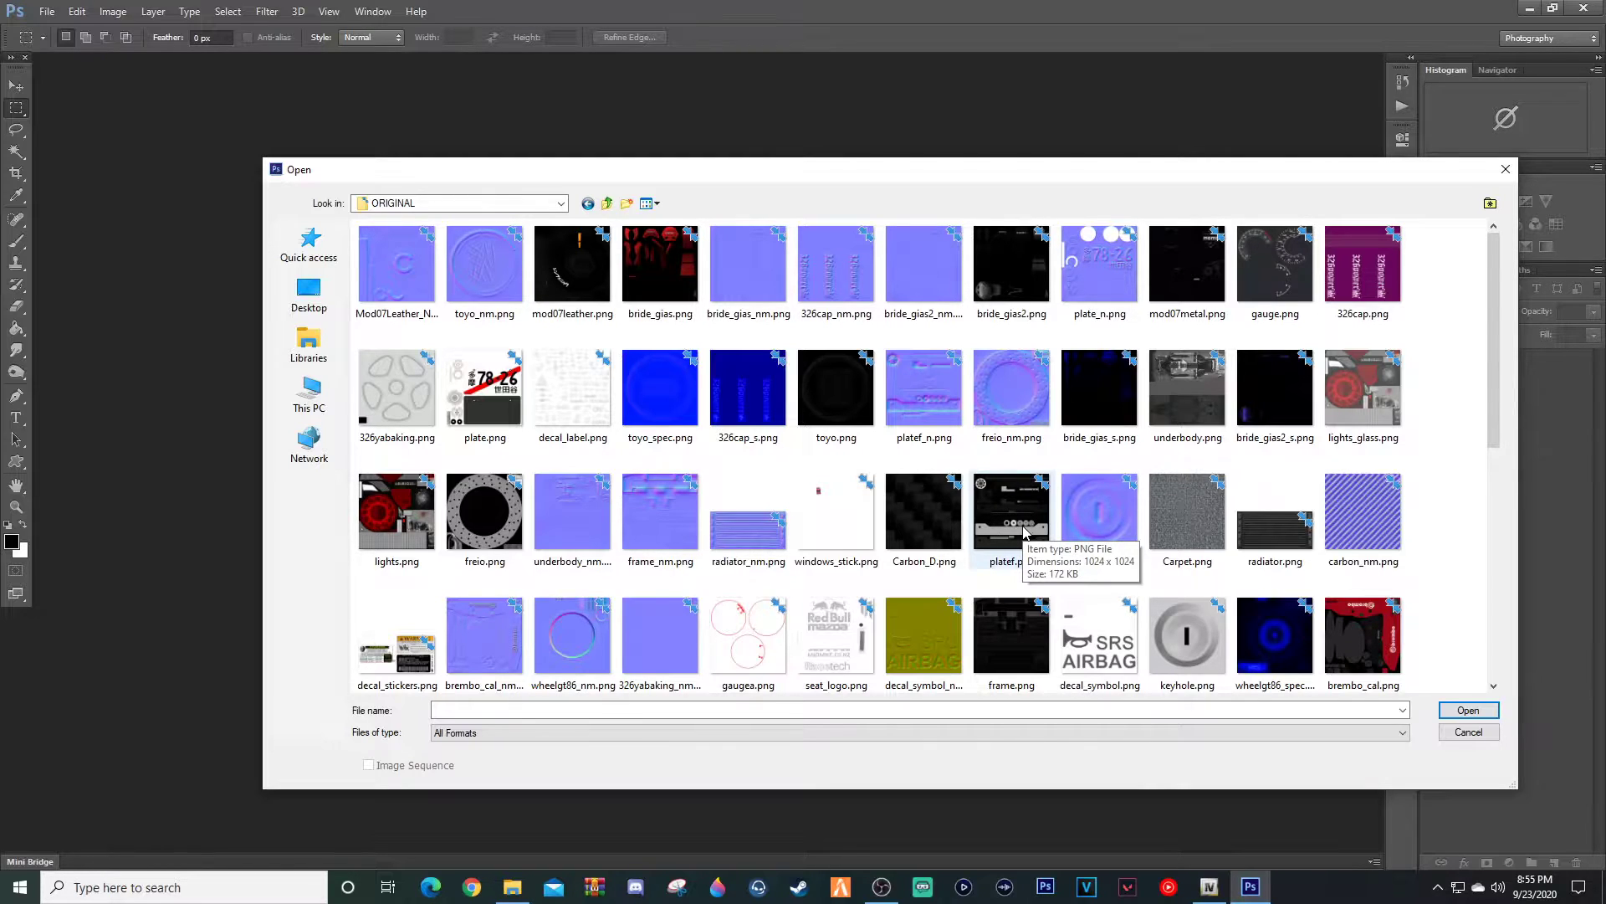
- Look through the ORIGINAL folder's images and sort them by name
scroll(1024, 533, "down", 3)
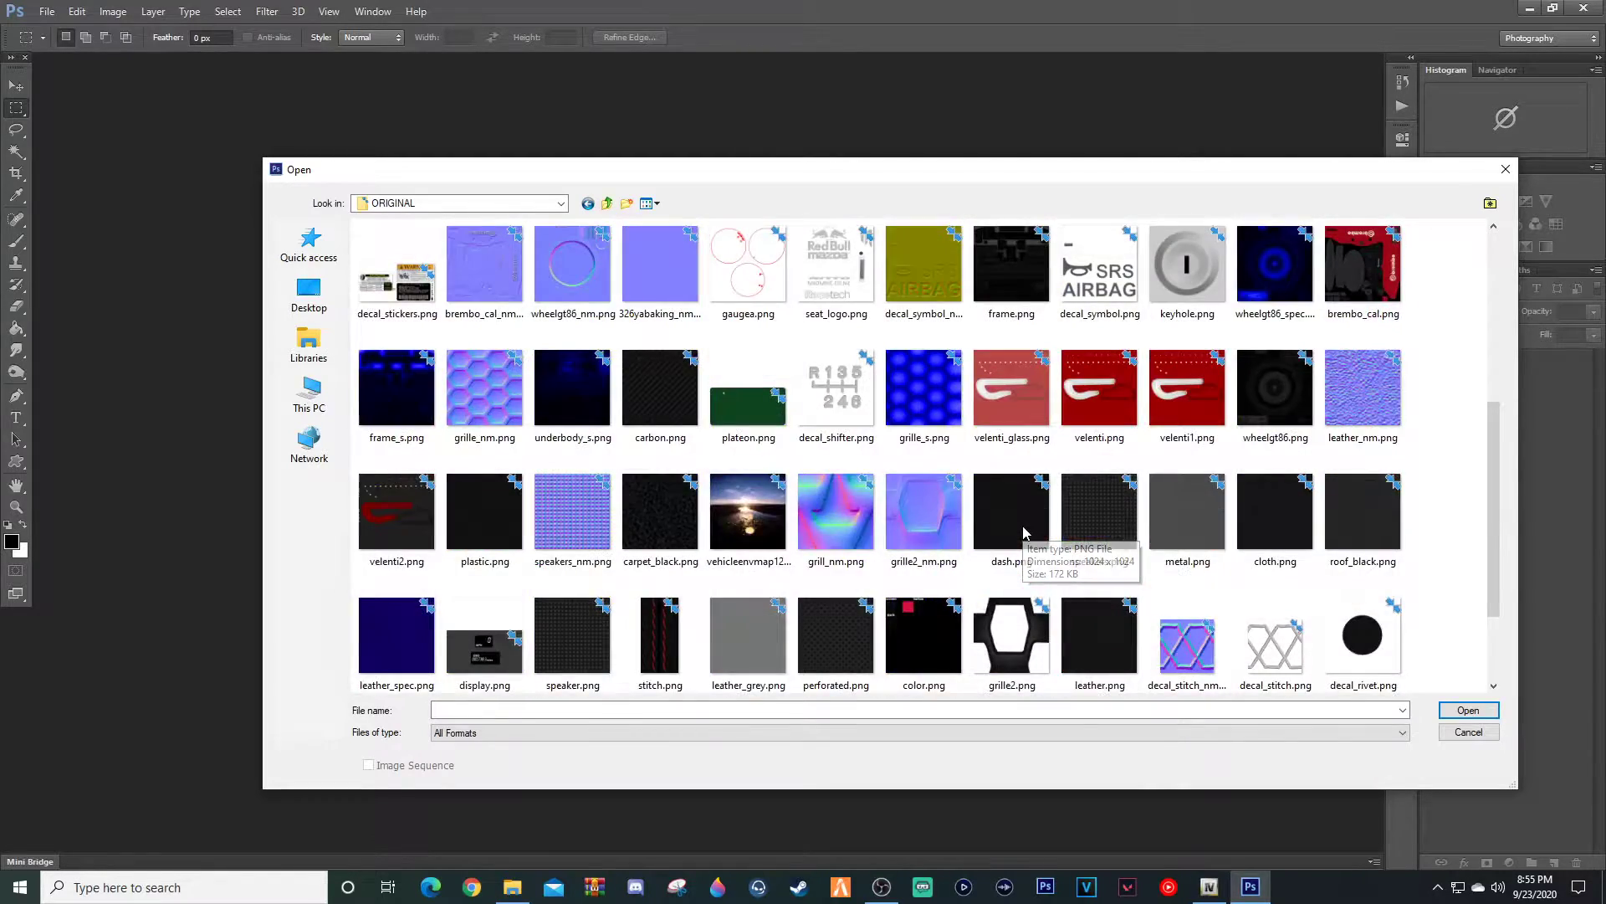
scroll(1020, 527, "up", 3)
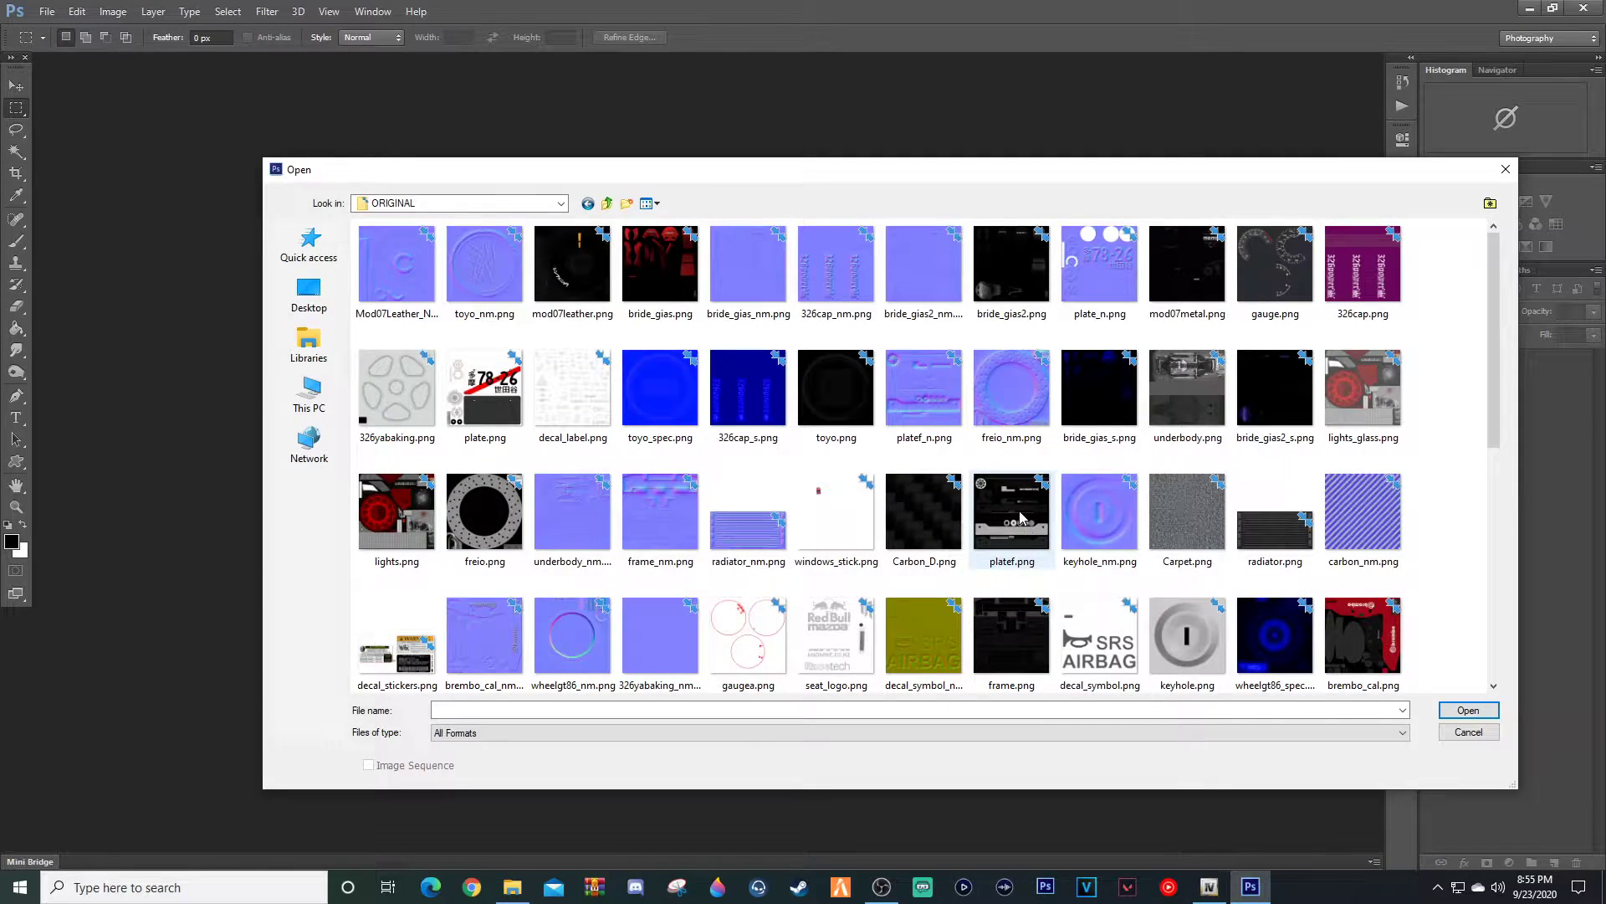
scroll(1020, 517, "down", 2)
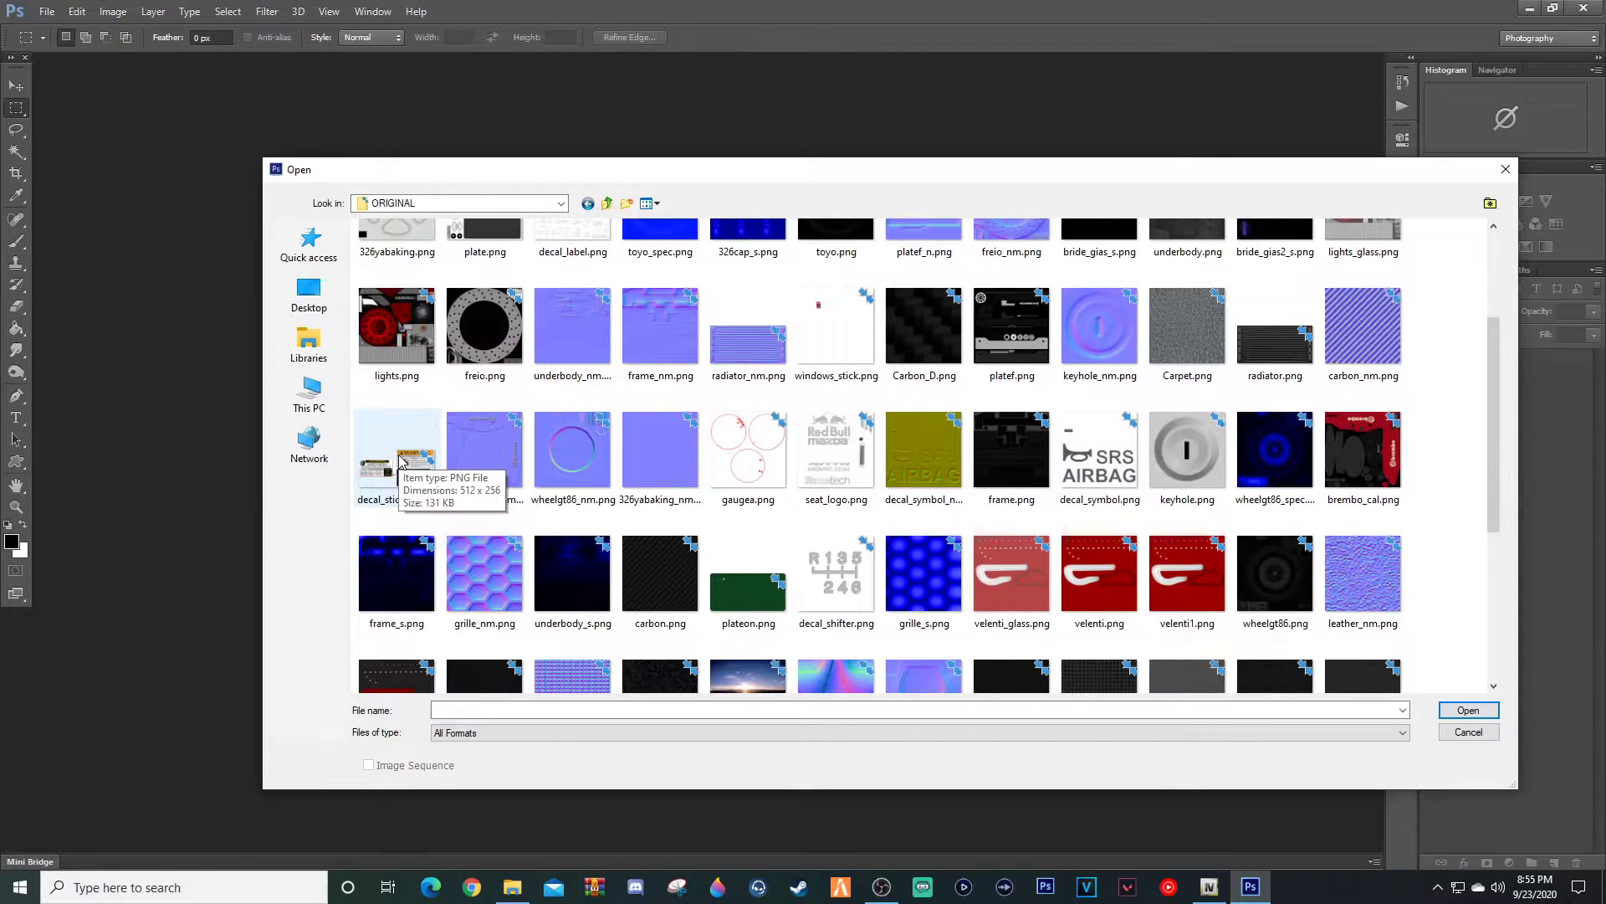
right_click(1450, 335)
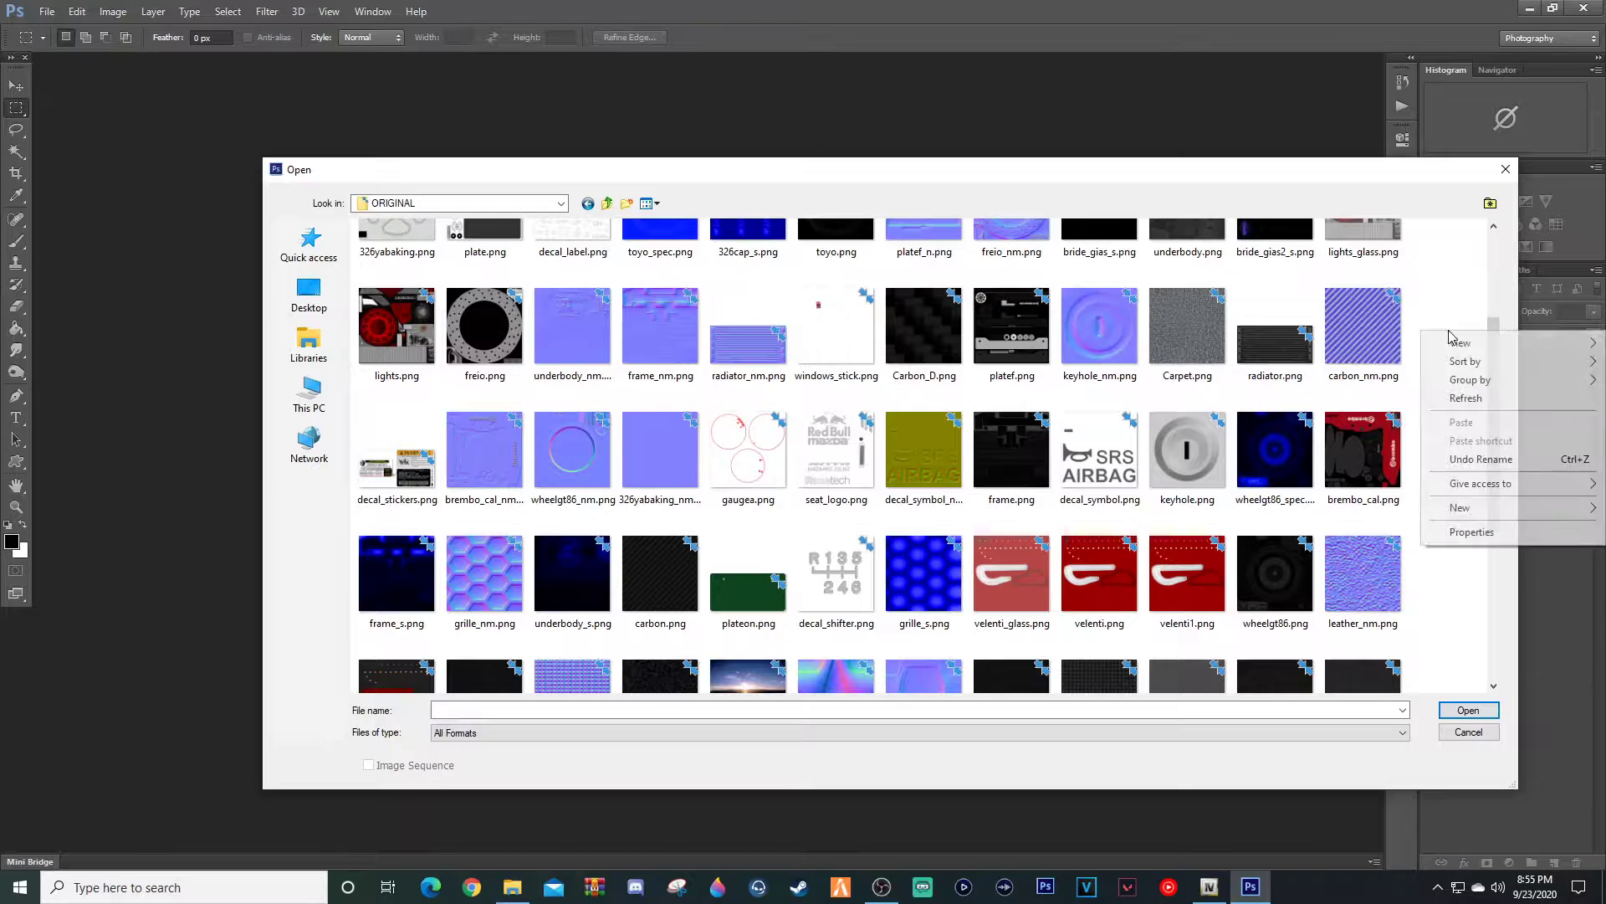
mouse_move(1492, 364)
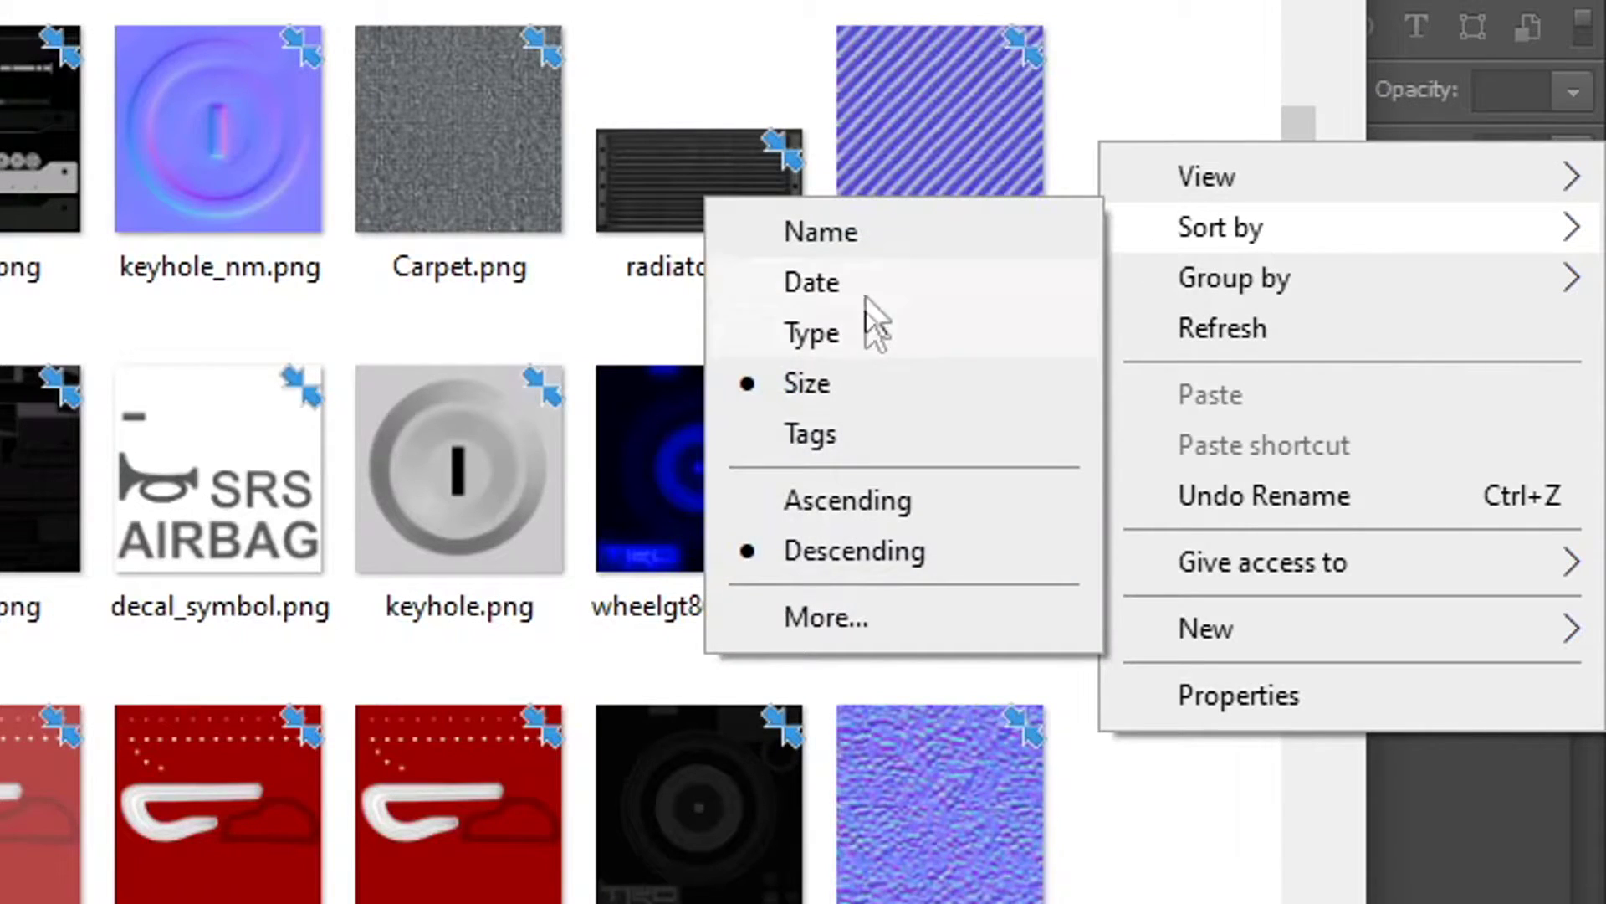
left_click(871, 236)
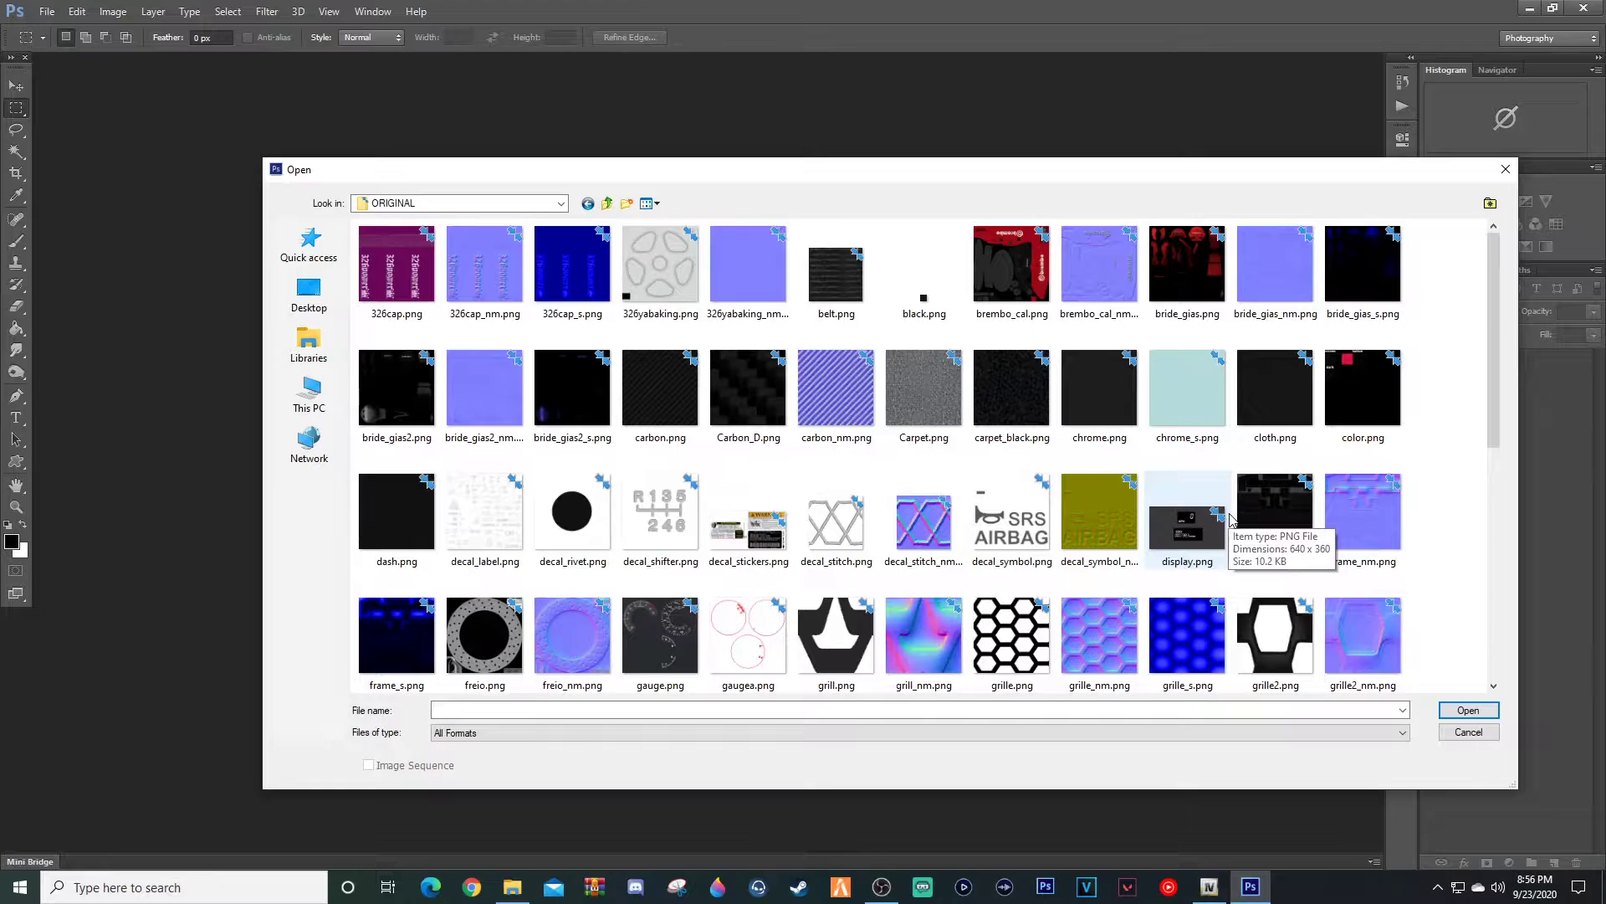
- Select mod07leather.png, Mod07Leather_N.png and mod07metal.png for opening
scroll(1229, 518, "down", 10)
scroll(730, 410, "up", 3)
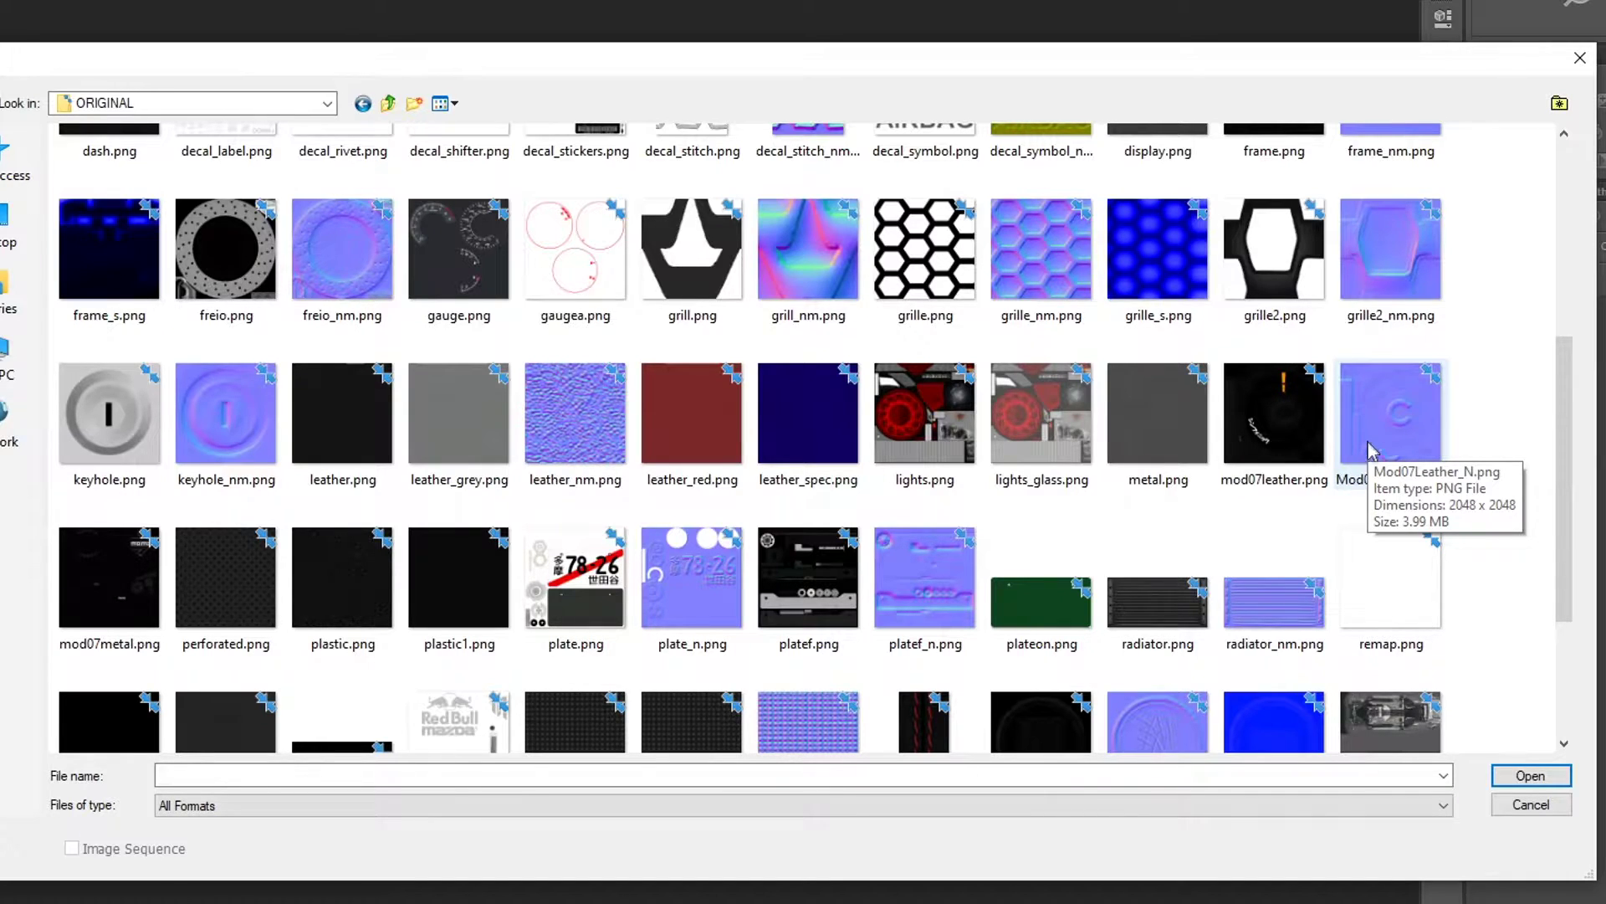
left_click(1273, 414)
left_click(1381, 419, "ctrl")
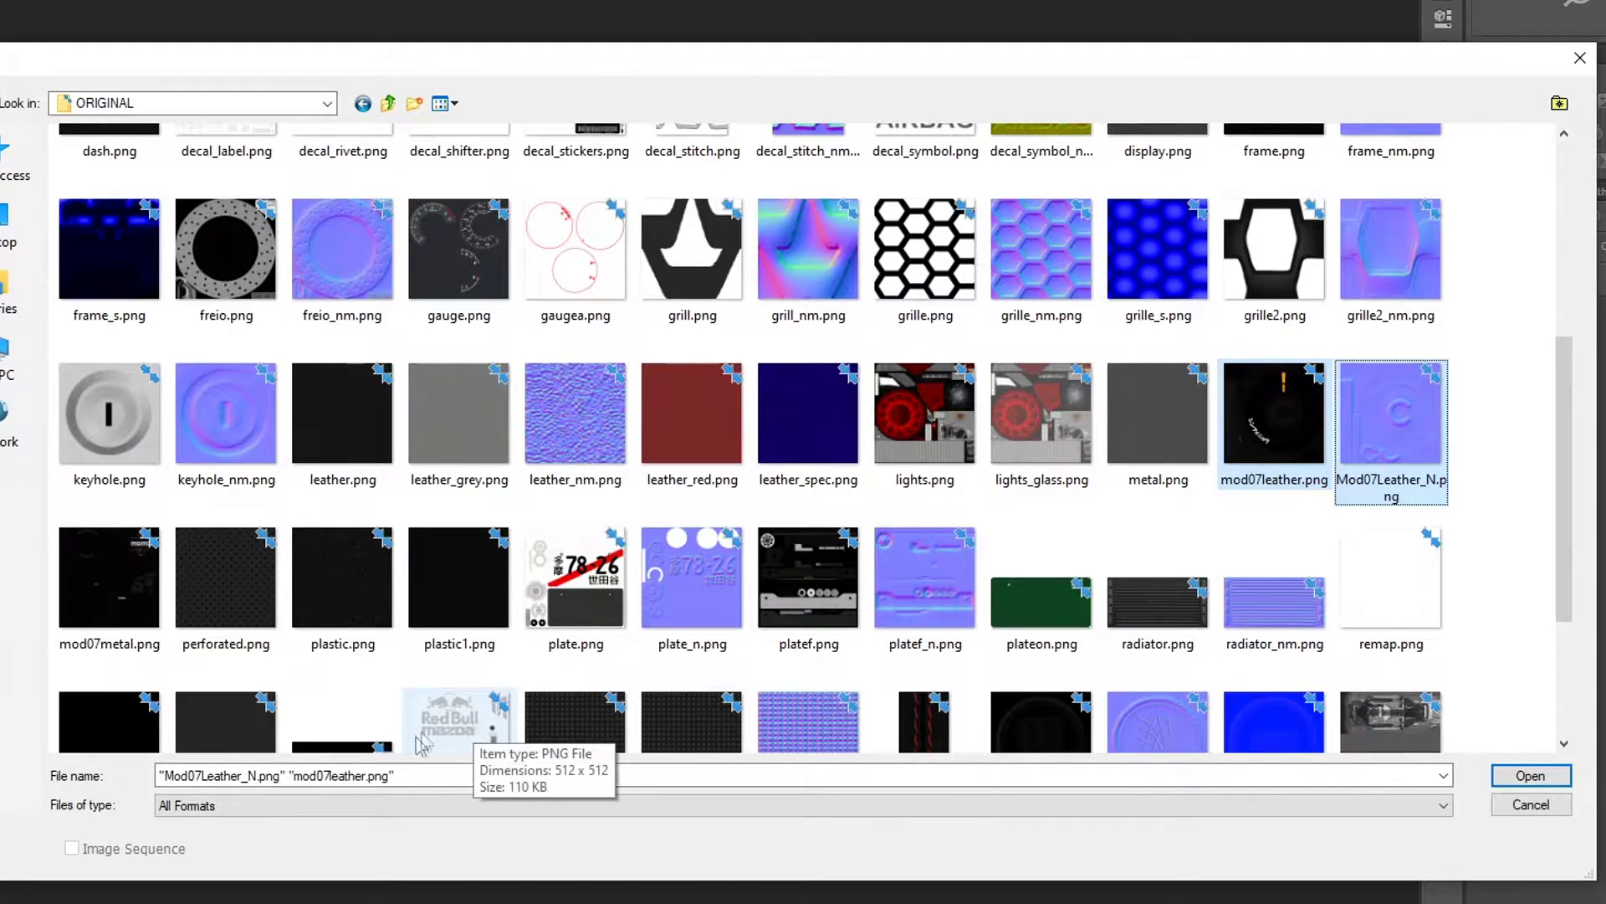
left_click(117, 586, "ctrl")
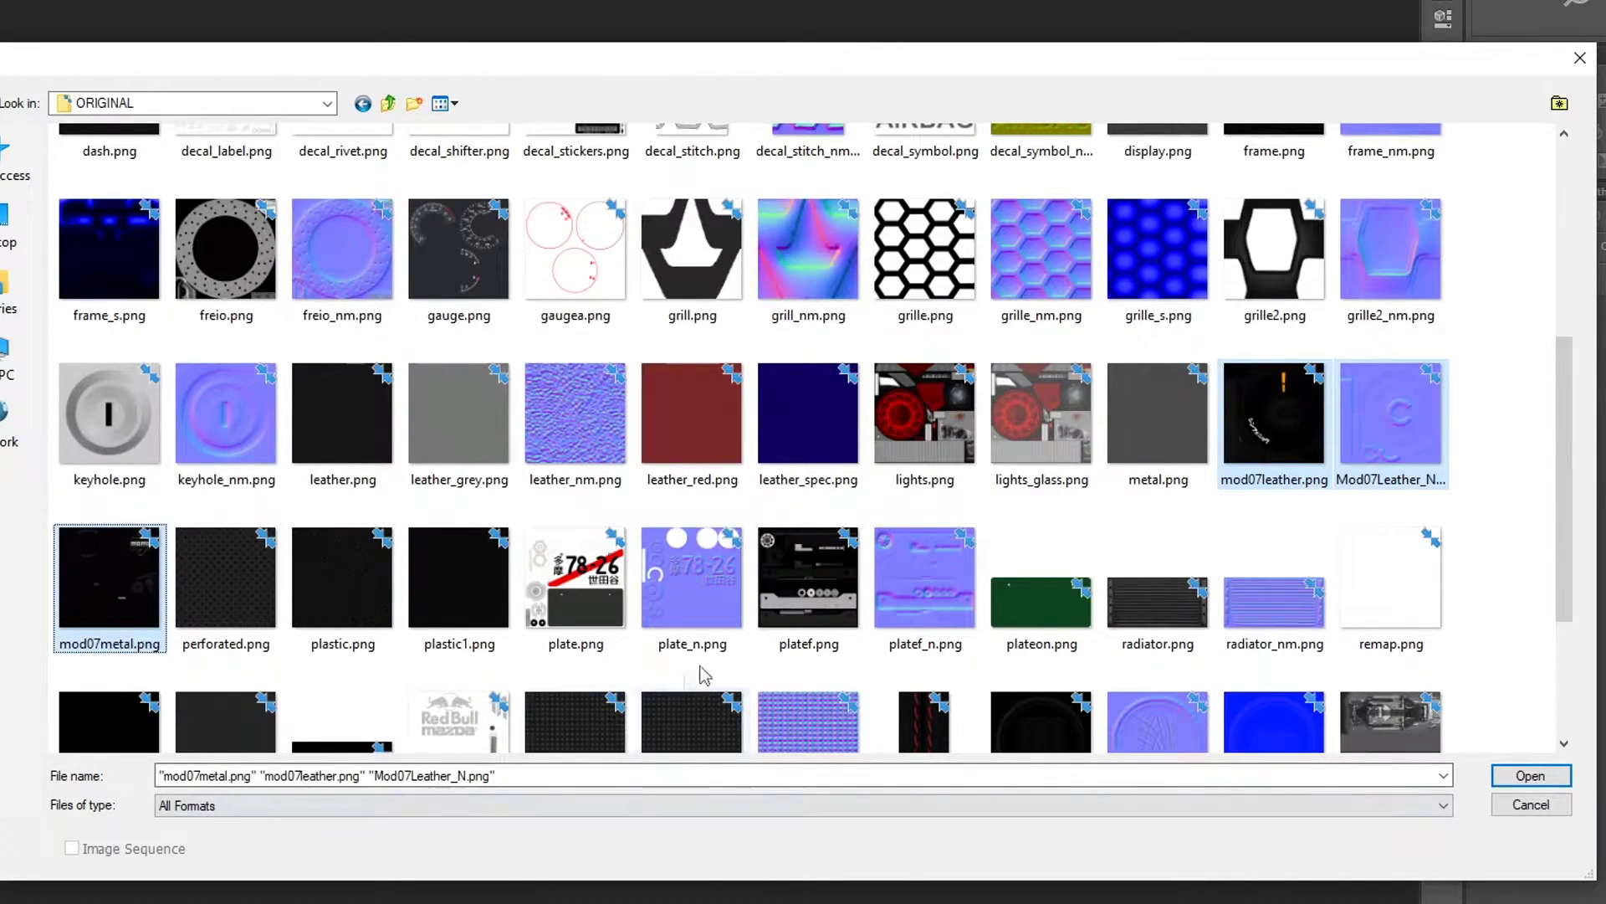
- Add platef.png, platef_n.png, plate.png, plate_n.png, underbody.png and underbody_nm.png to the file selection
left_click(836, 596, "ctrl")
left_click(924, 585, "ctrl")
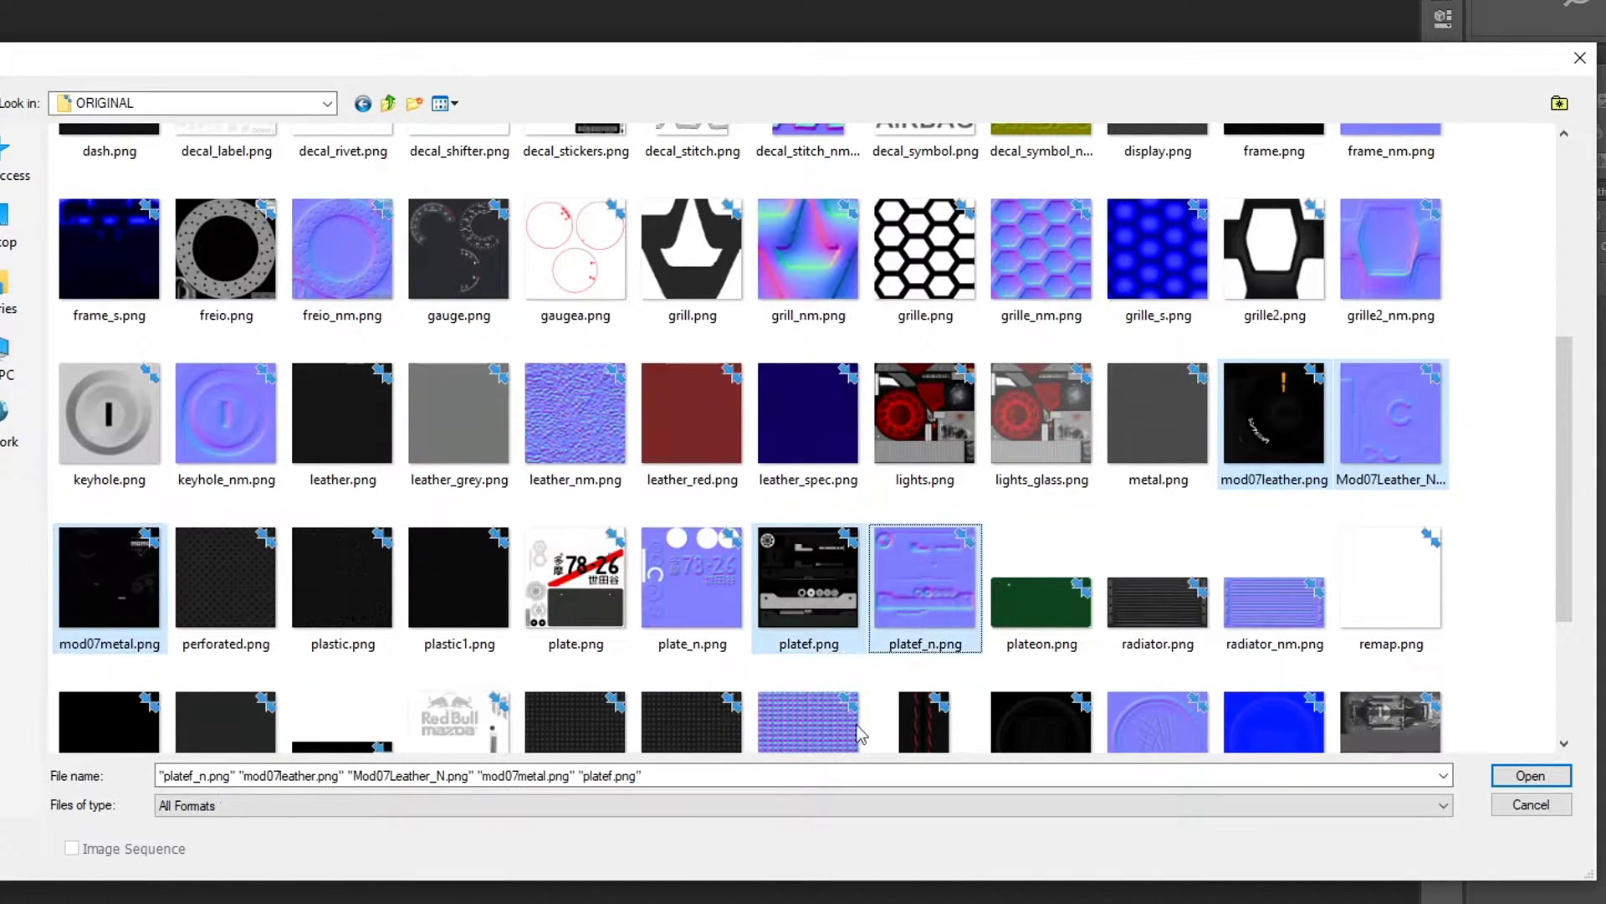
left_click(579, 586, "ctrl")
left_click(692, 585, "ctrl")
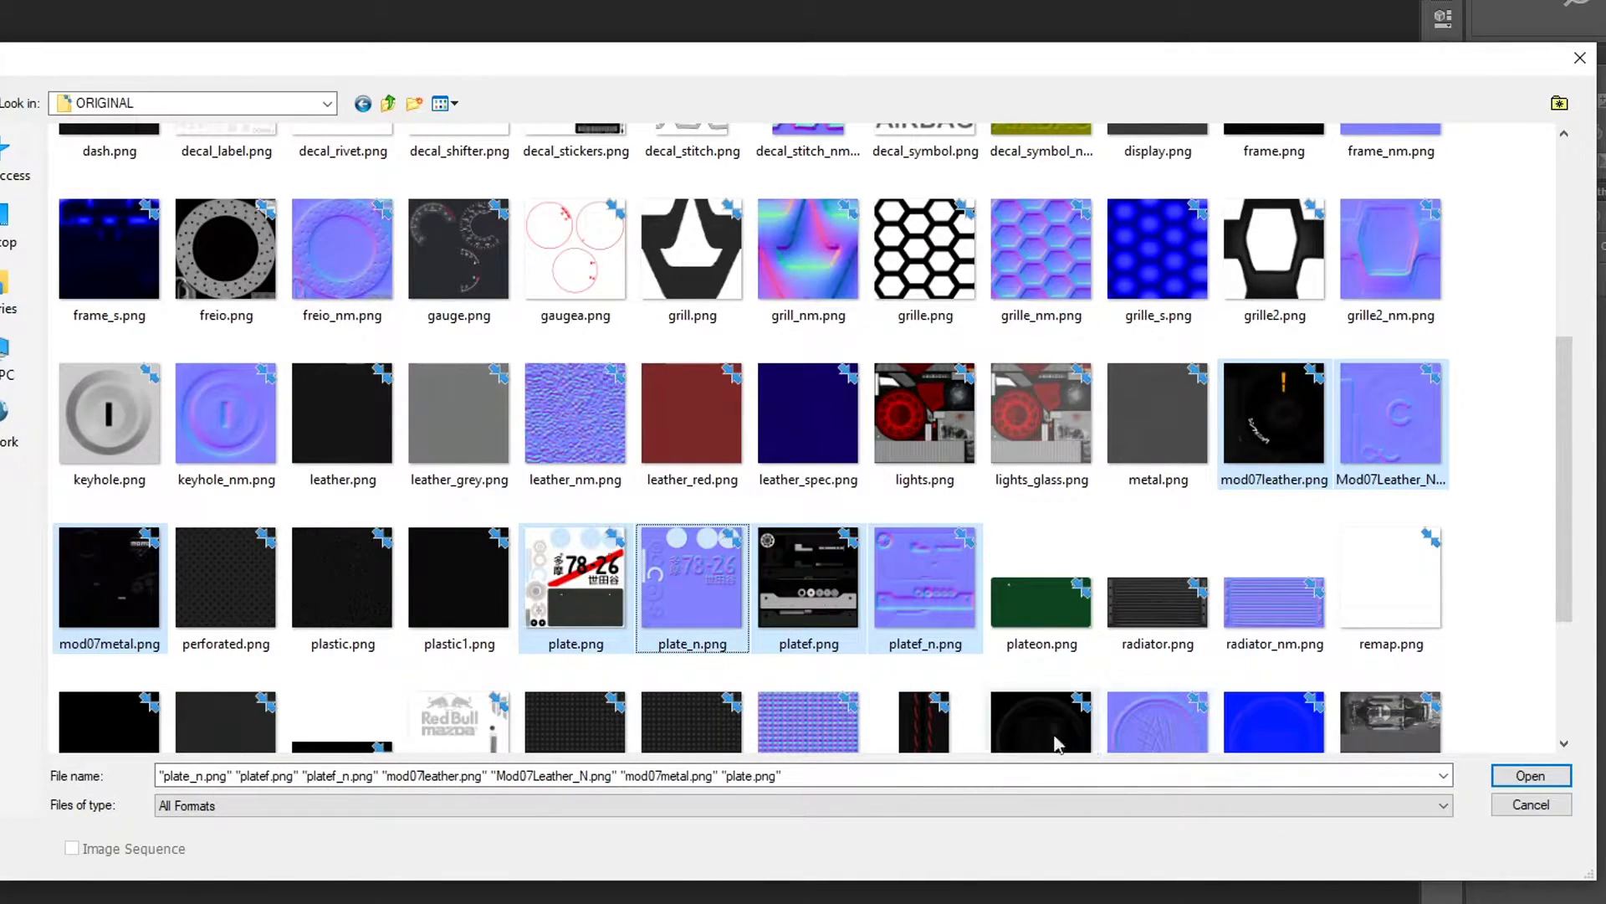
scroll(920, 644, "down", 3)
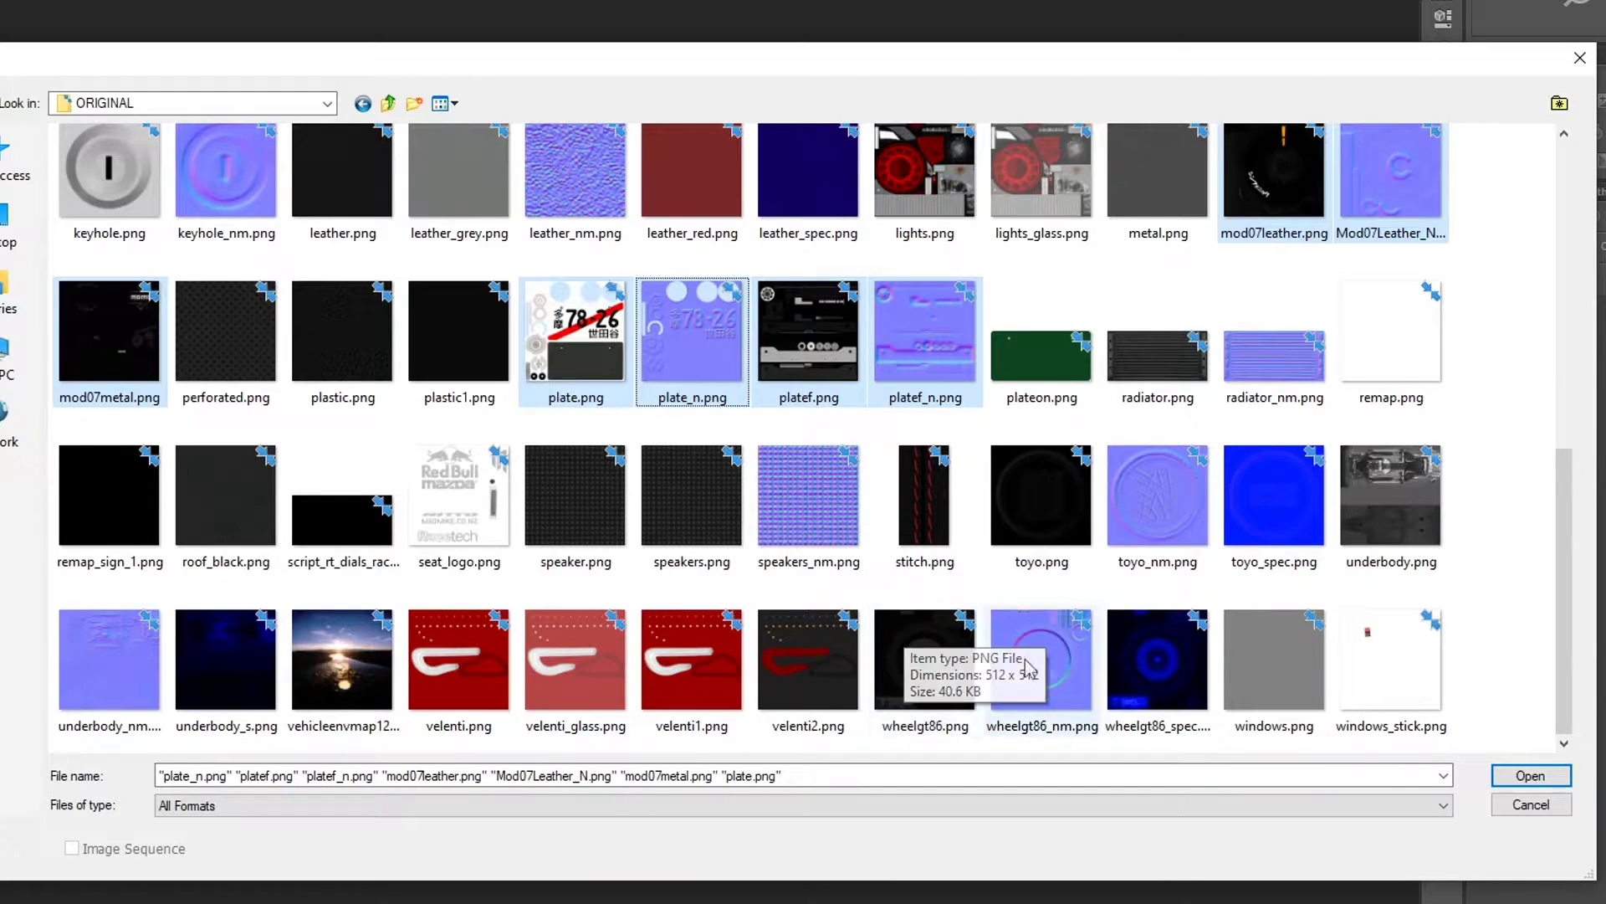
left_click(1420, 544, "ctrl")
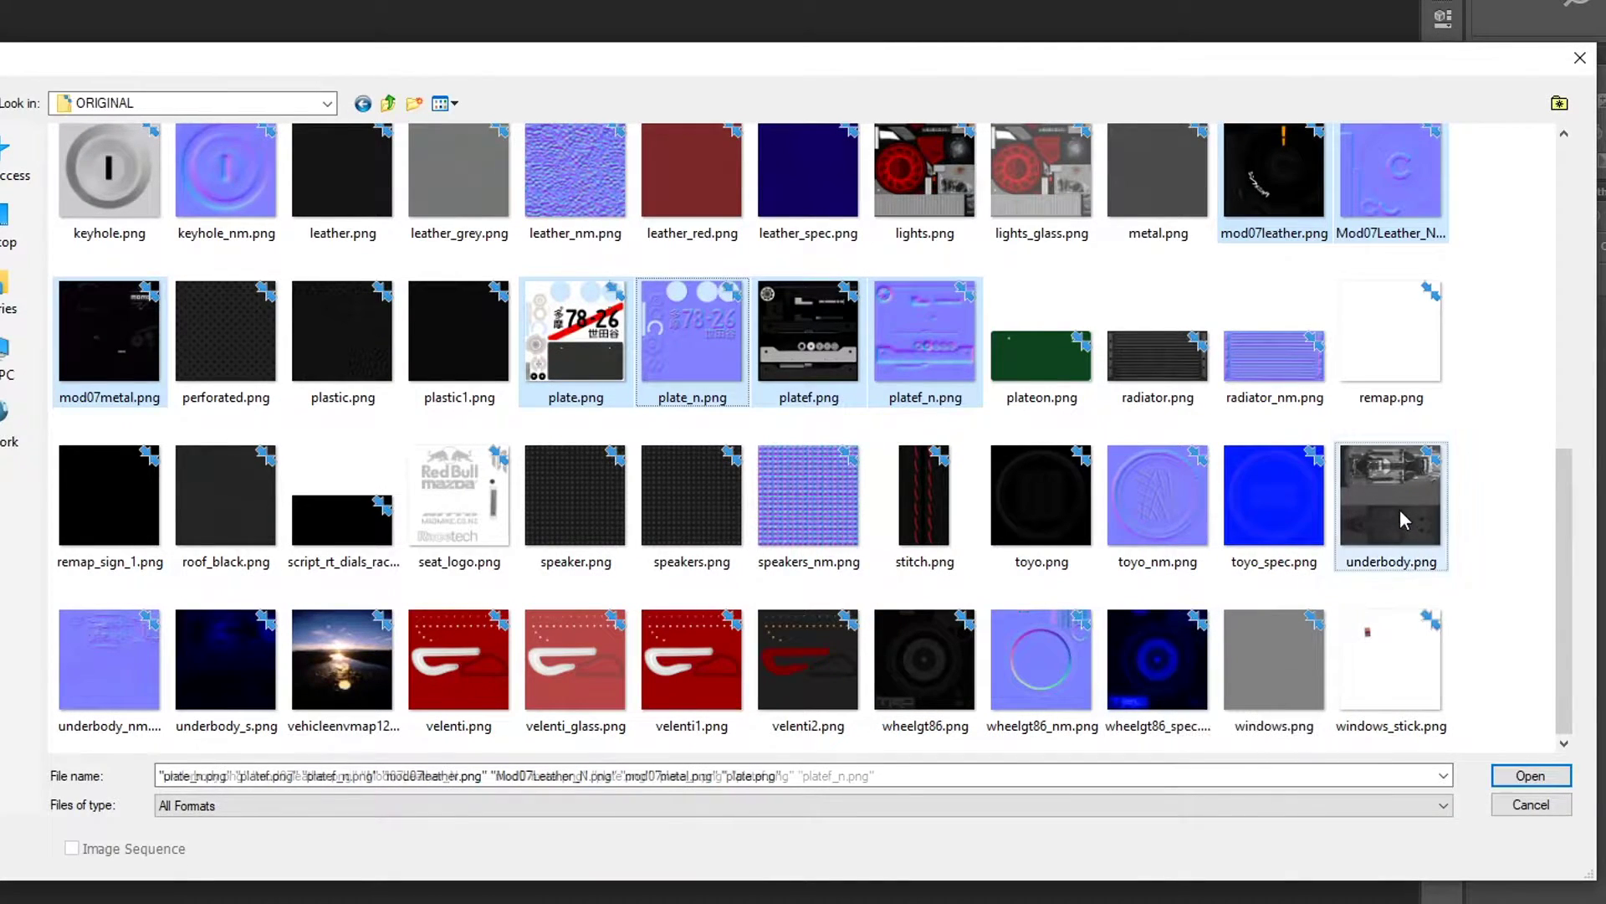
left_click(142, 692, "ctrl")
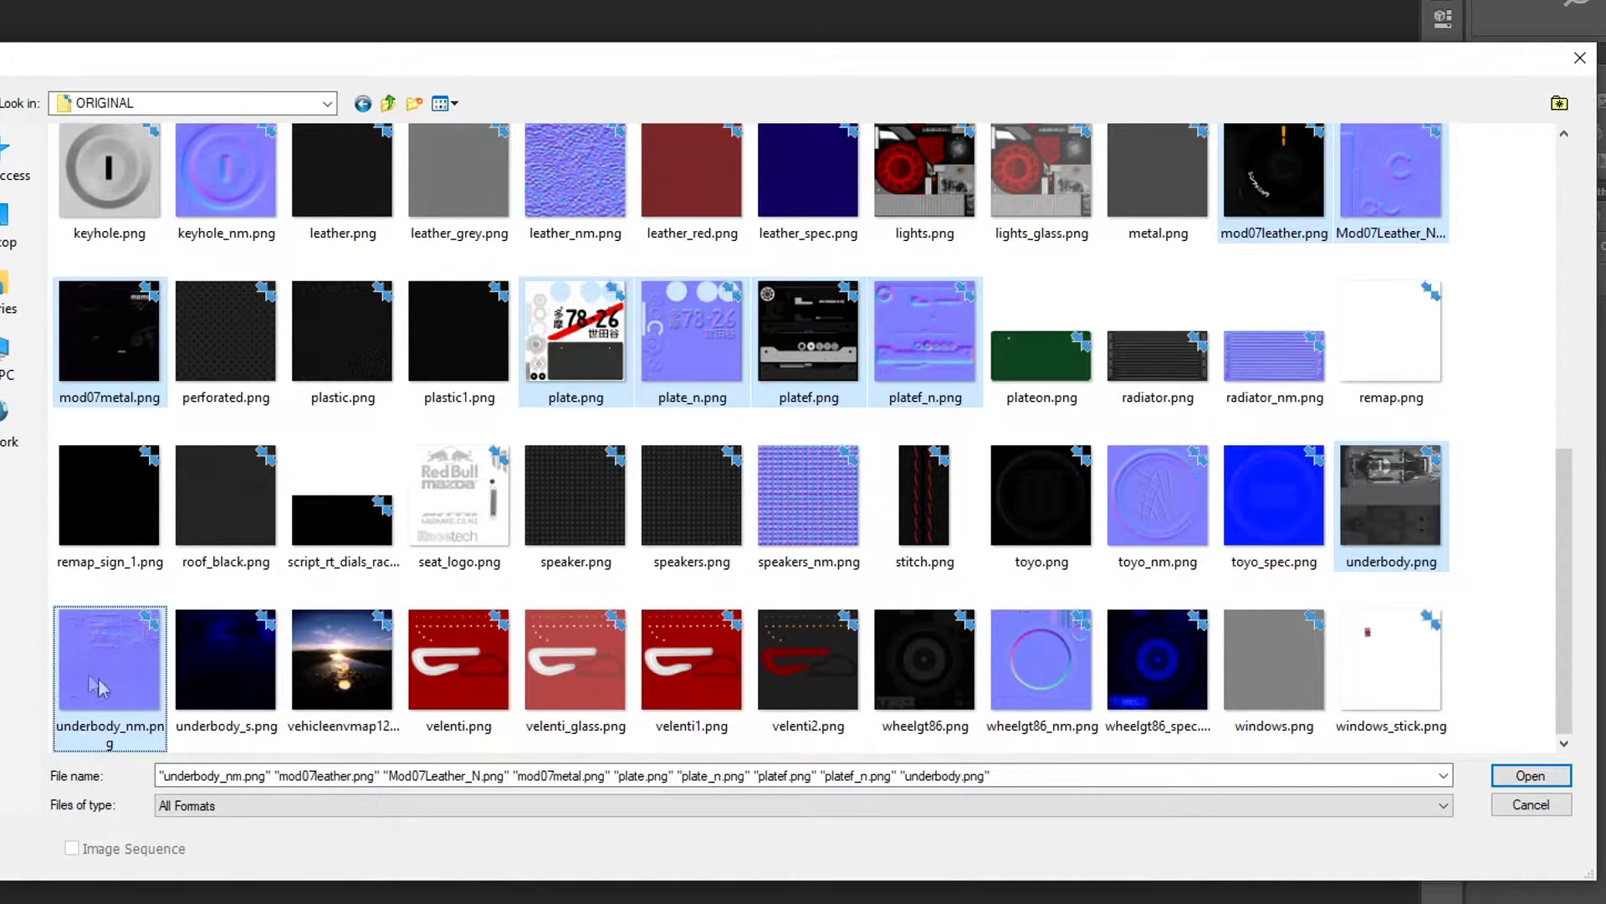
- Add the three bride_gias and three bride_gias2 textures, including their normal and specular maps, to the file selection
scroll(803, 567, "up", 5)
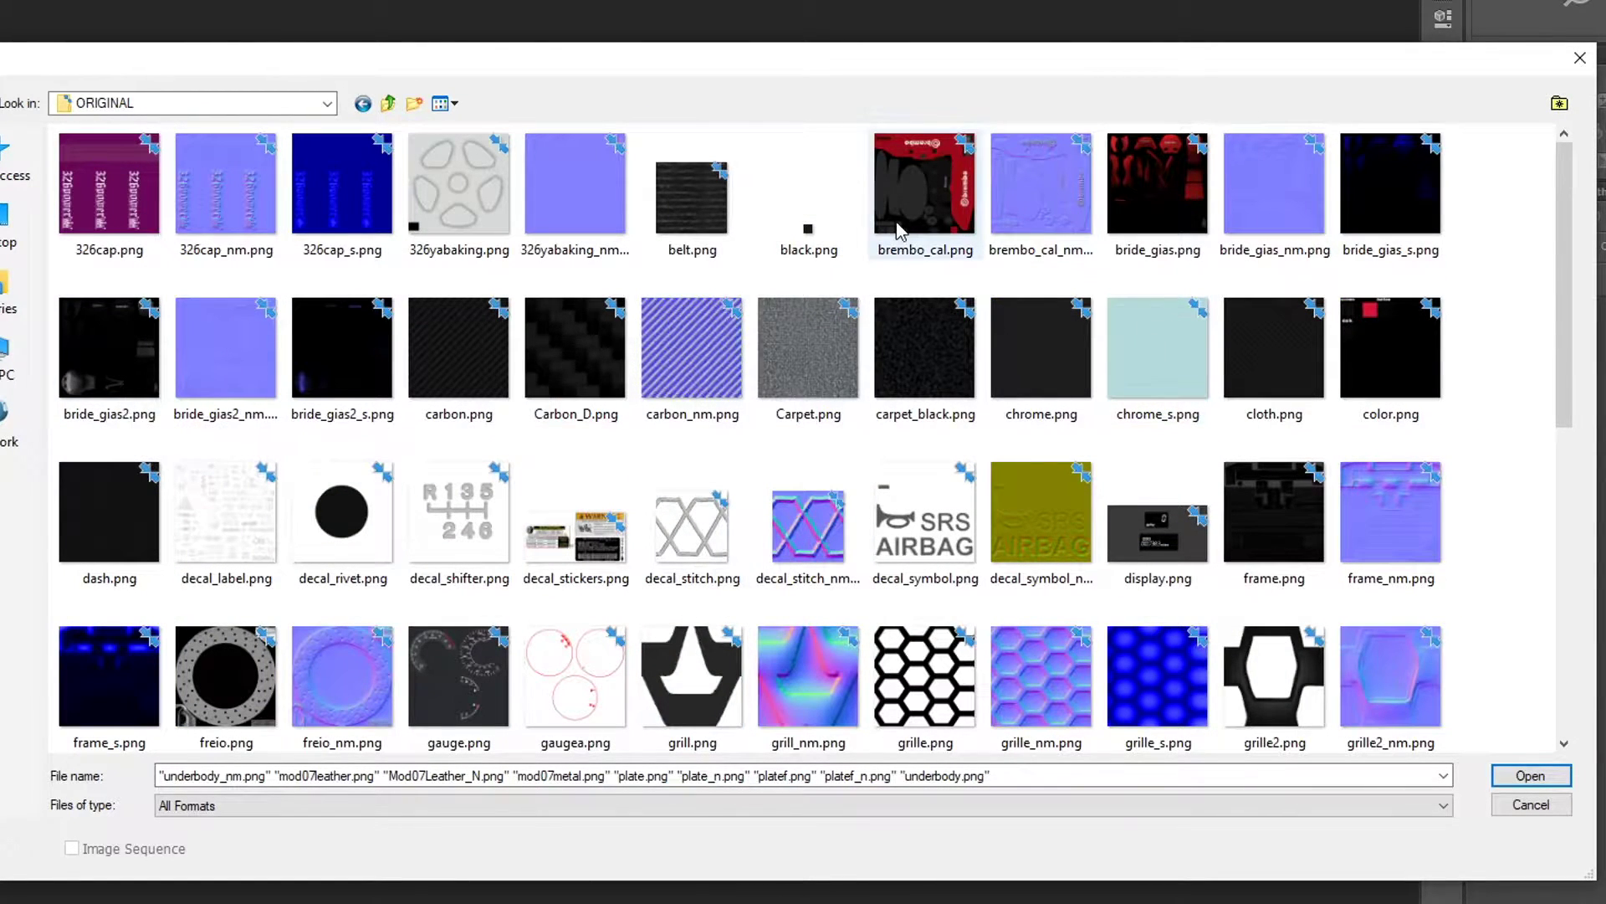
left_click(1176, 204, "ctrl")
left_click(1292, 213, "ctrl")
left_click(1399, 223, "ctrl")
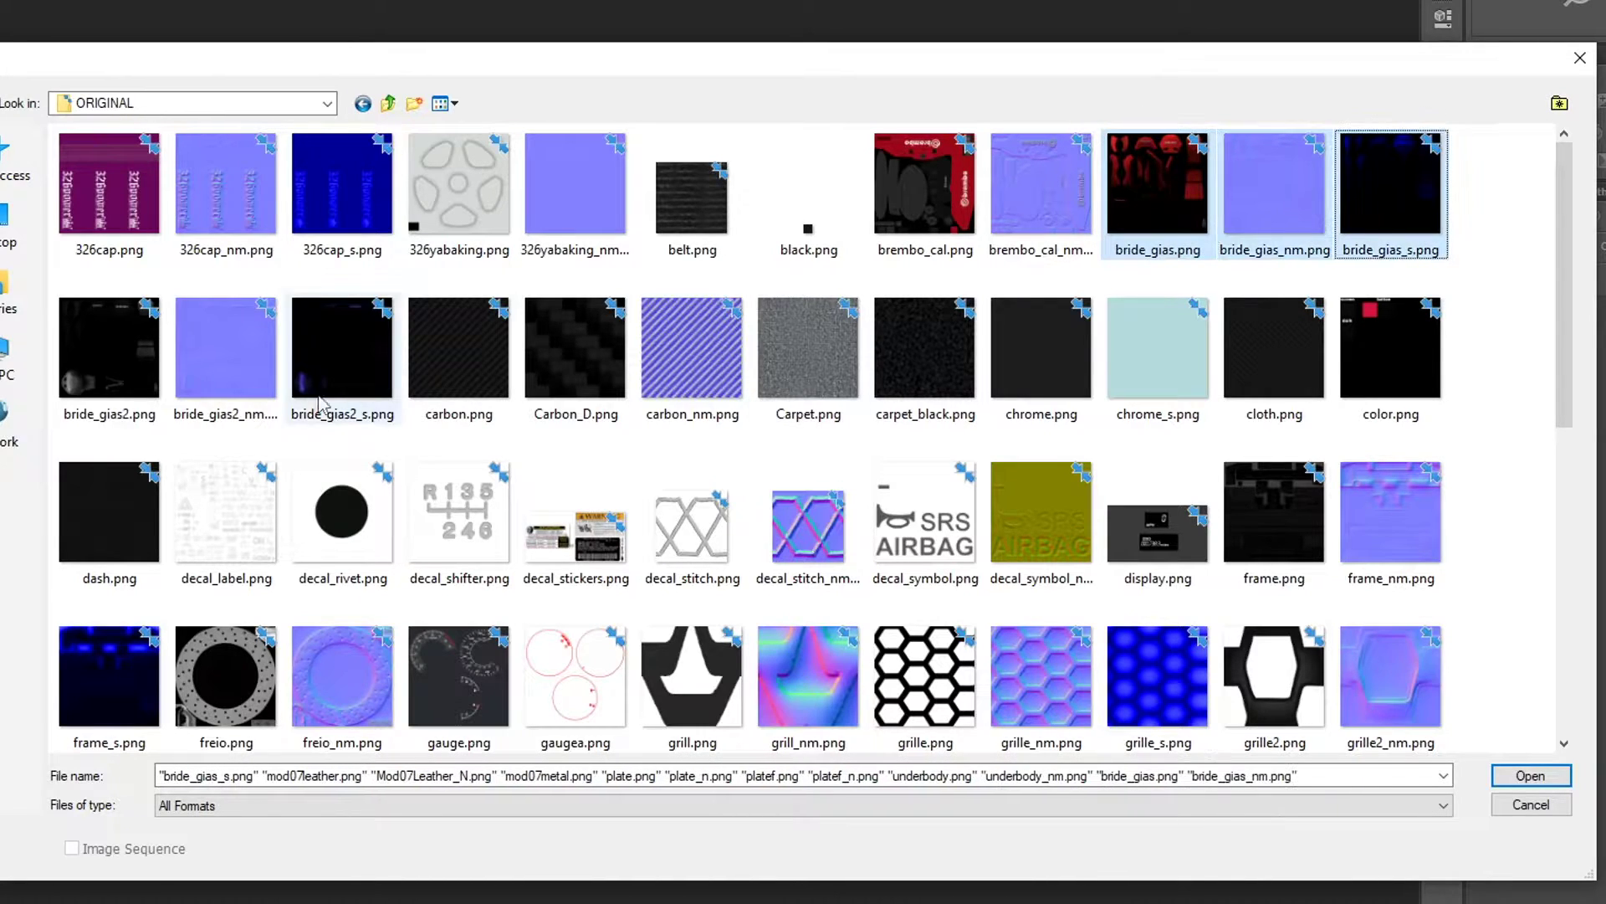
left_click(126, 371, "ctrl")
left_click(197, 376, "ctrl")
left_click(366, 377, "ctrl")
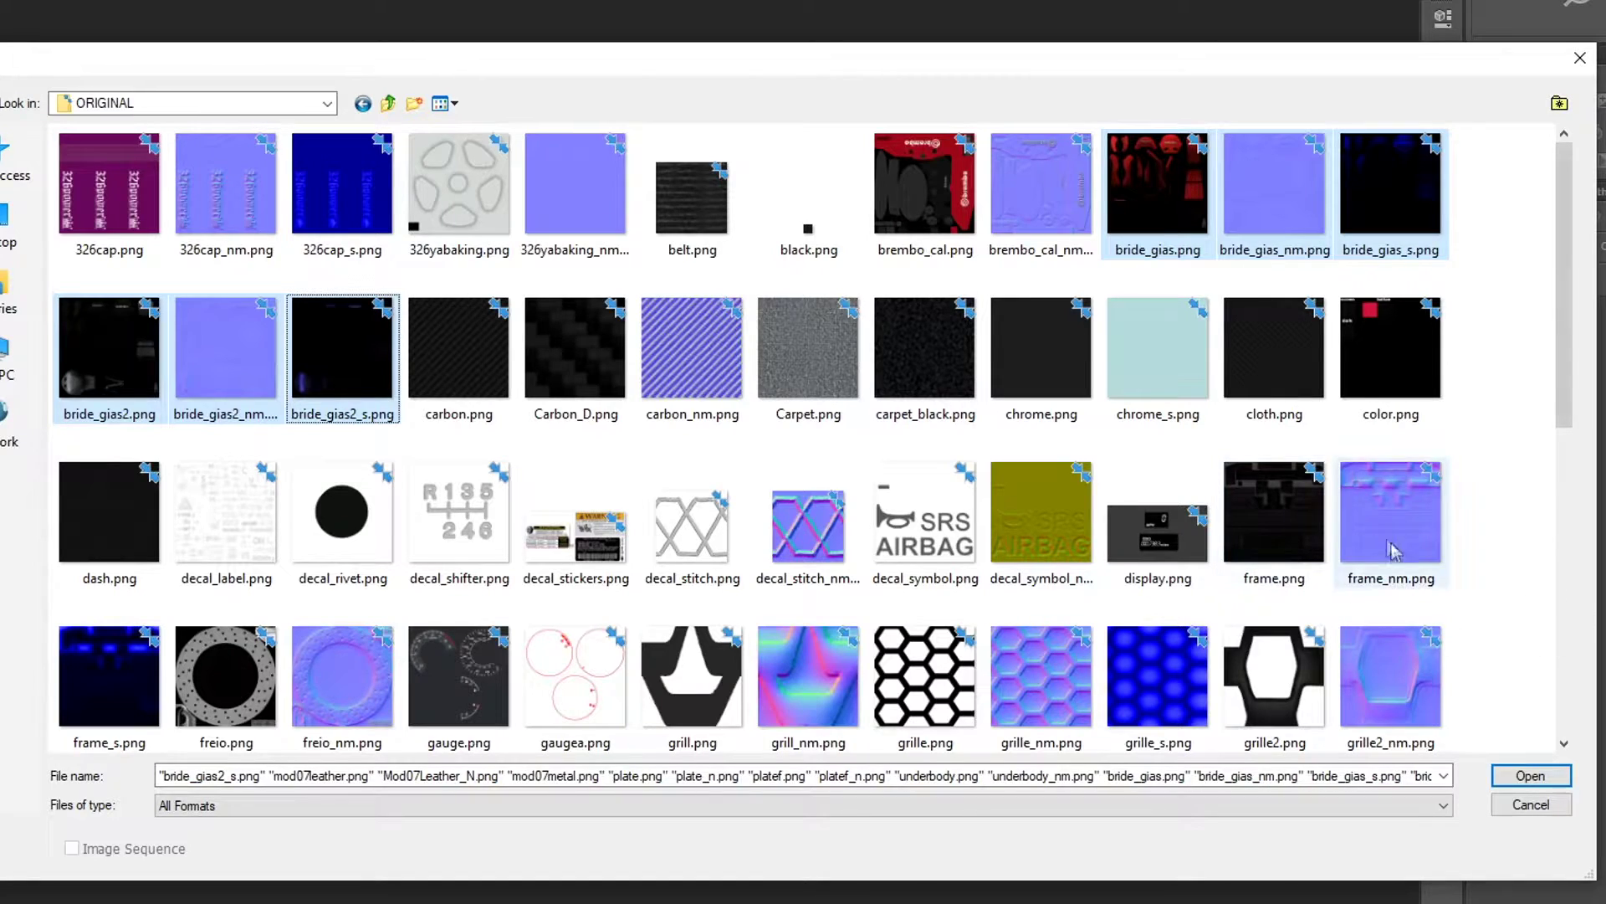
- Add frame.png, frame_nm.png, frame_s.png, gauge.png, gaugea.png and decal_label.png to the selection and open all selected files
left_click(1272, 518, "ctrl")
left_click(1389, 523, "ctrl")
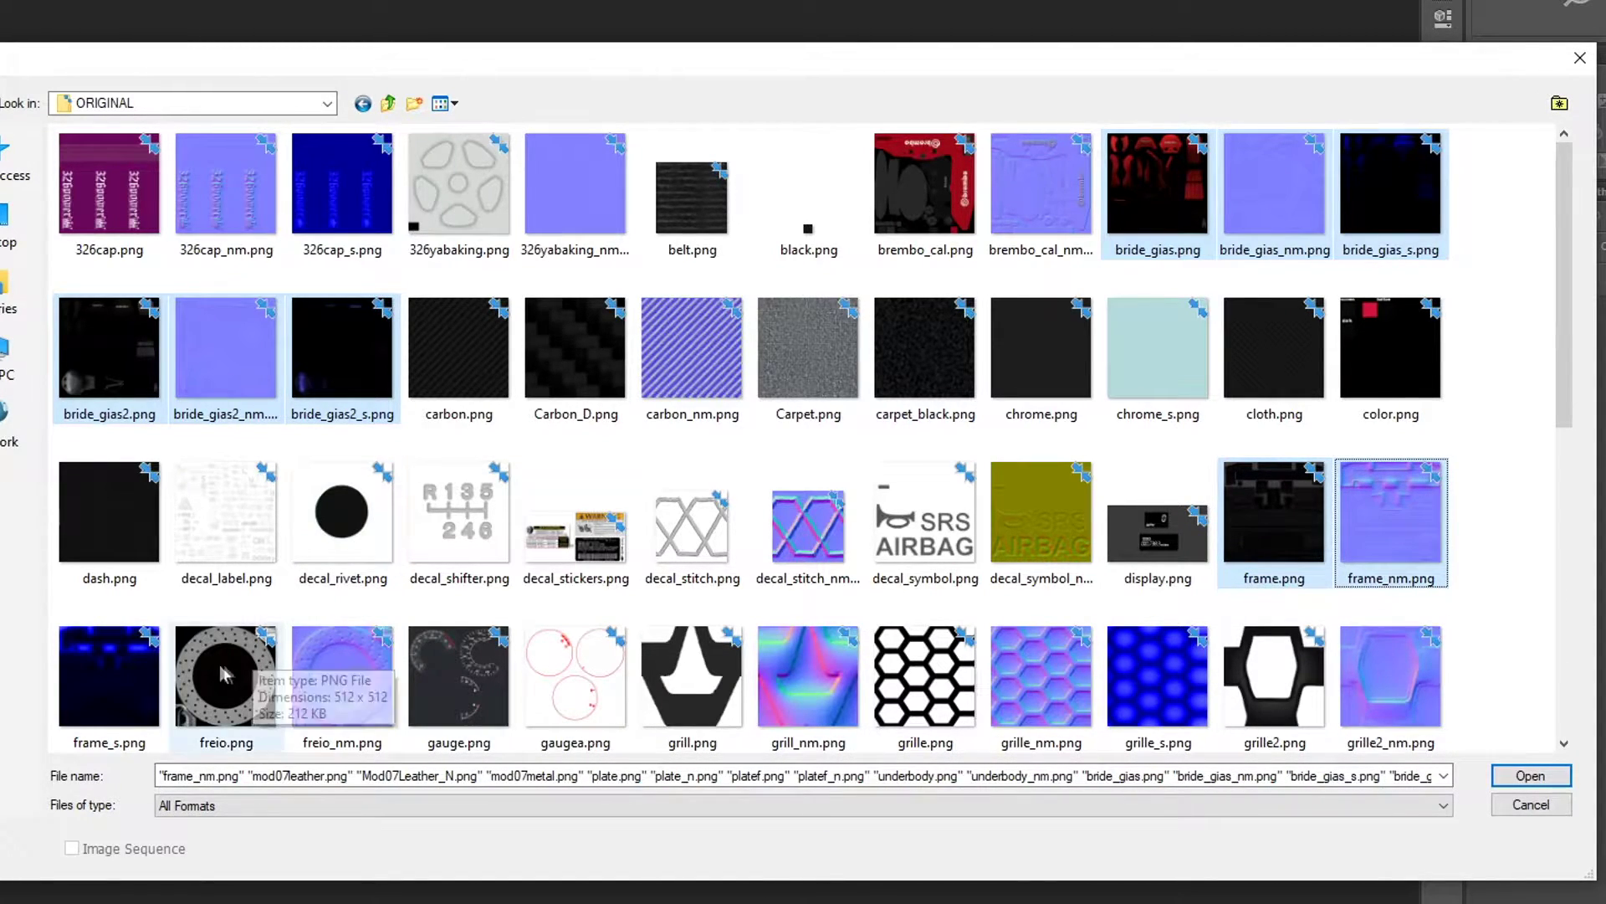
left_click(98, 708, "ctrl")
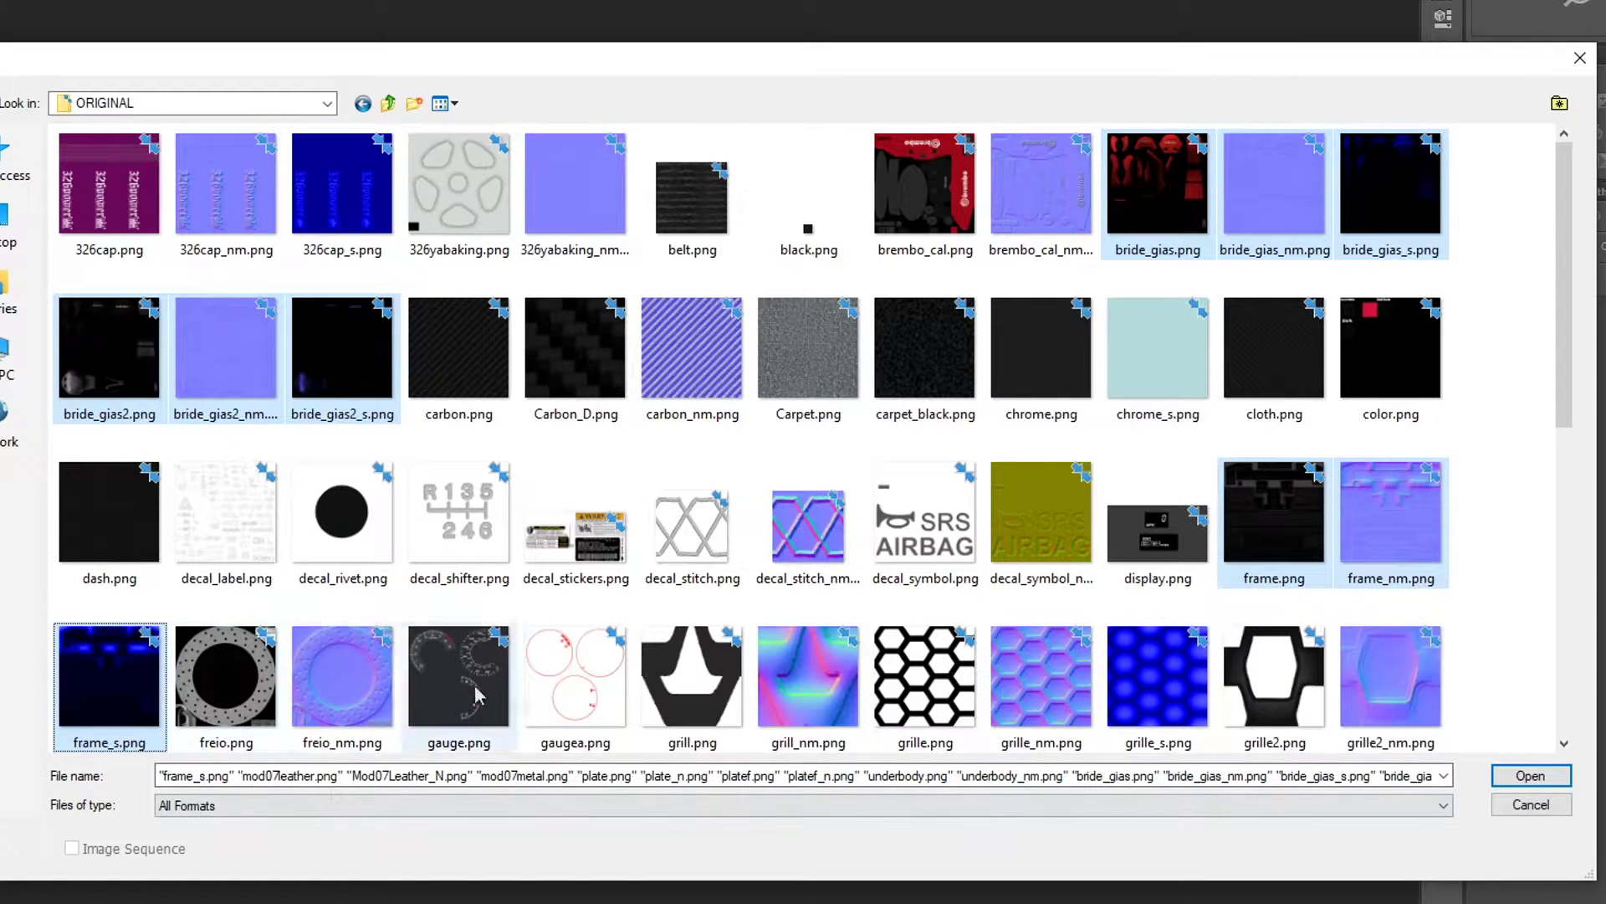
left_click(443, 707, "ctrl")
left_click(576, 682, "ctrl")
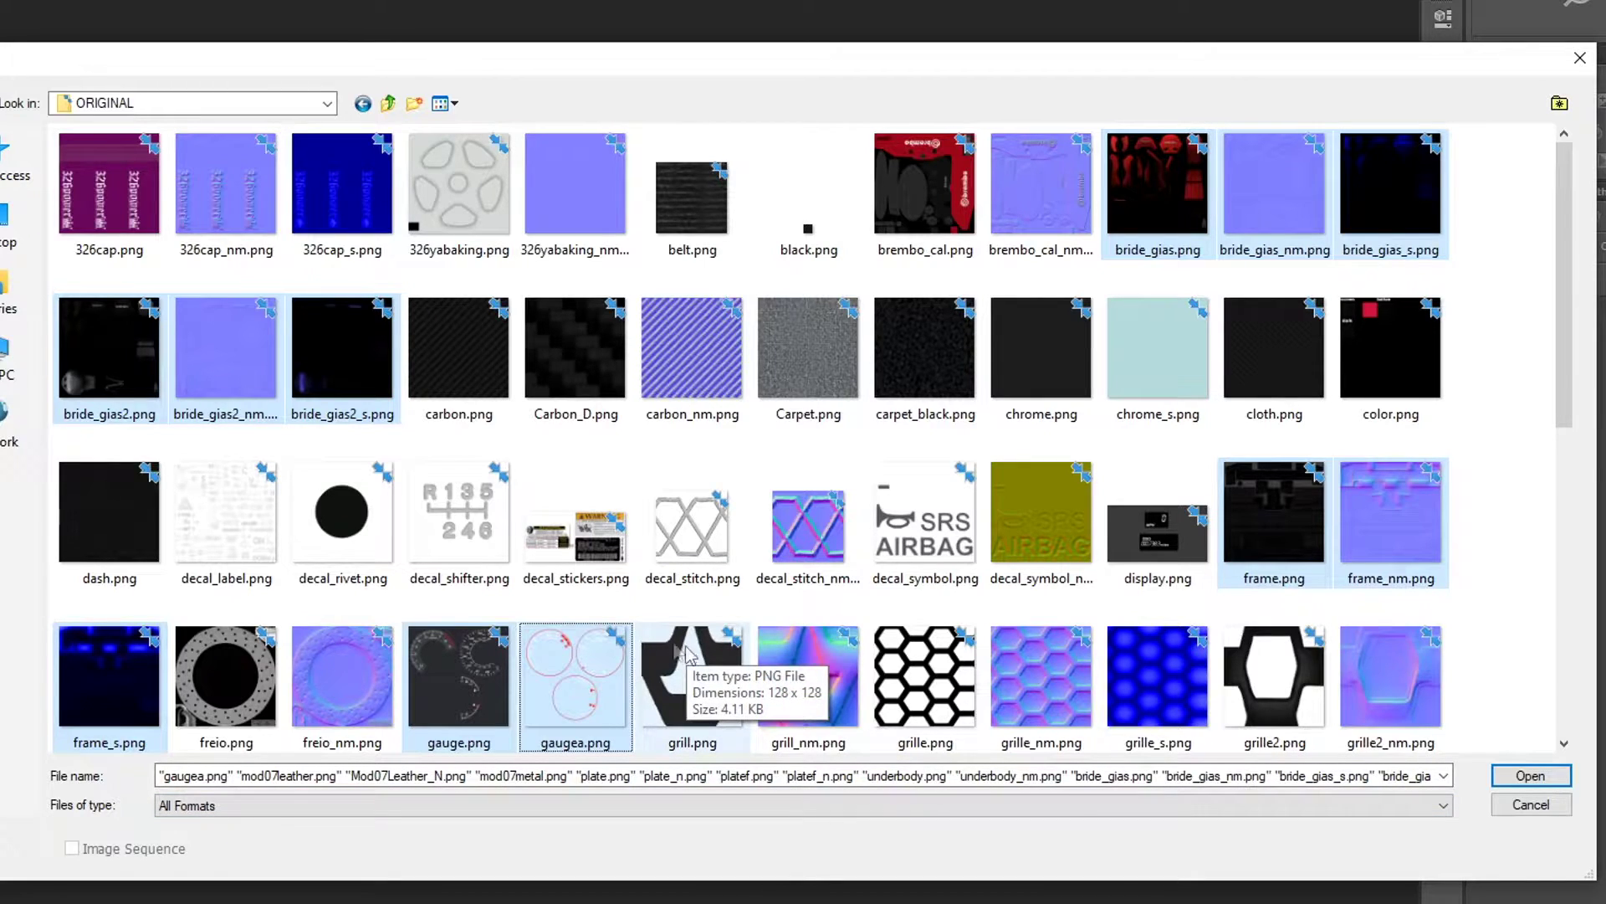
left_click(219, 529, "ctrl")
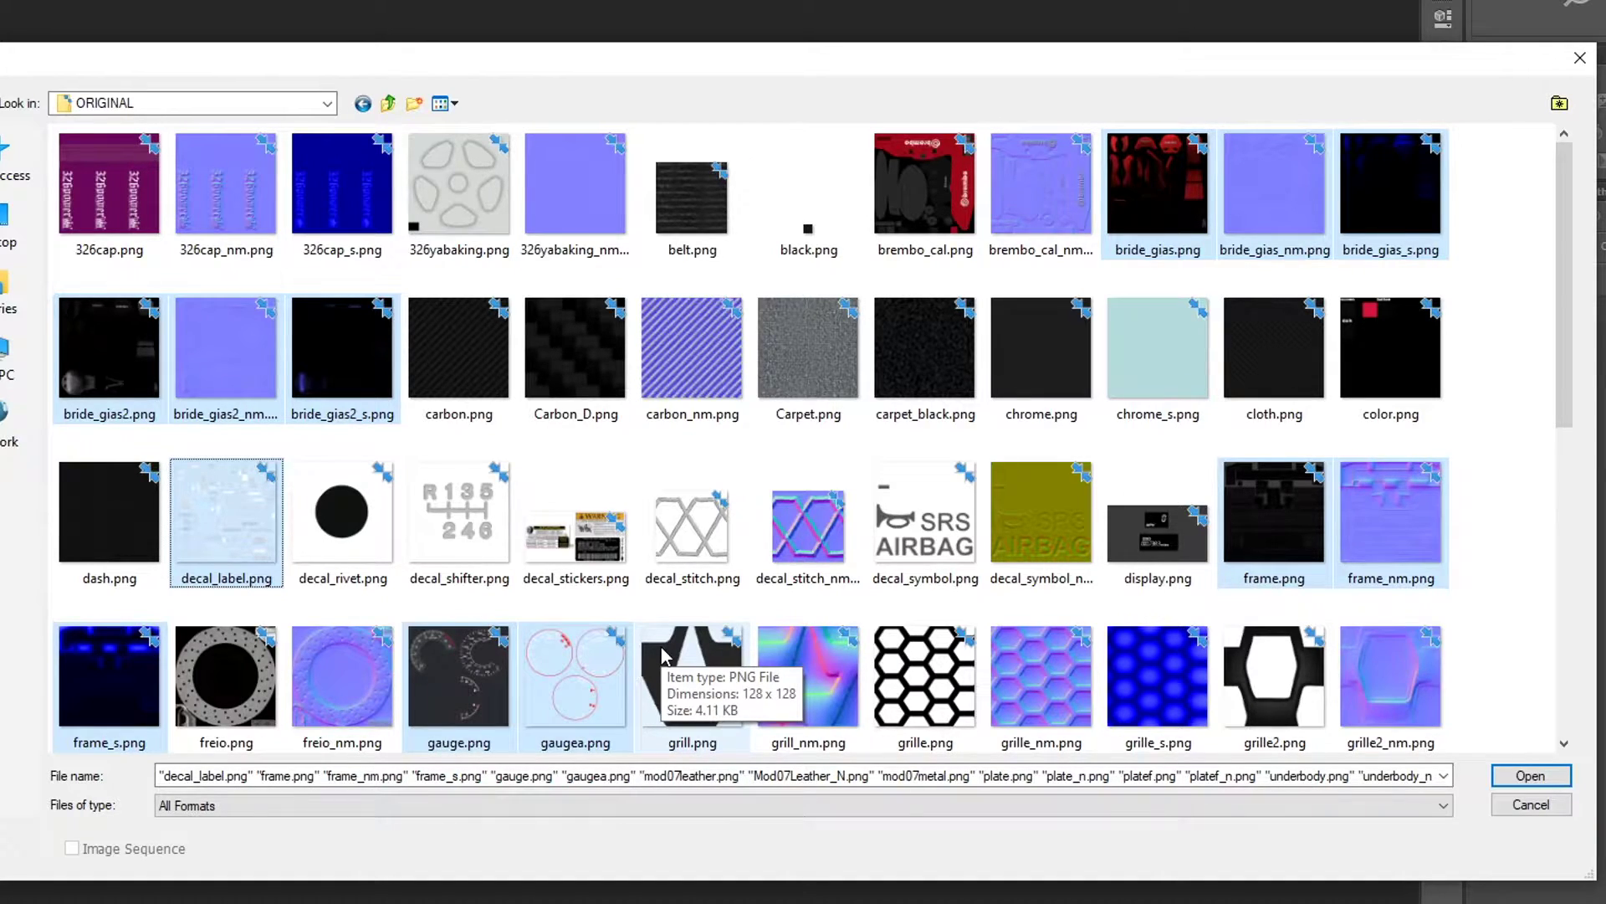
left_click(1531, 776)
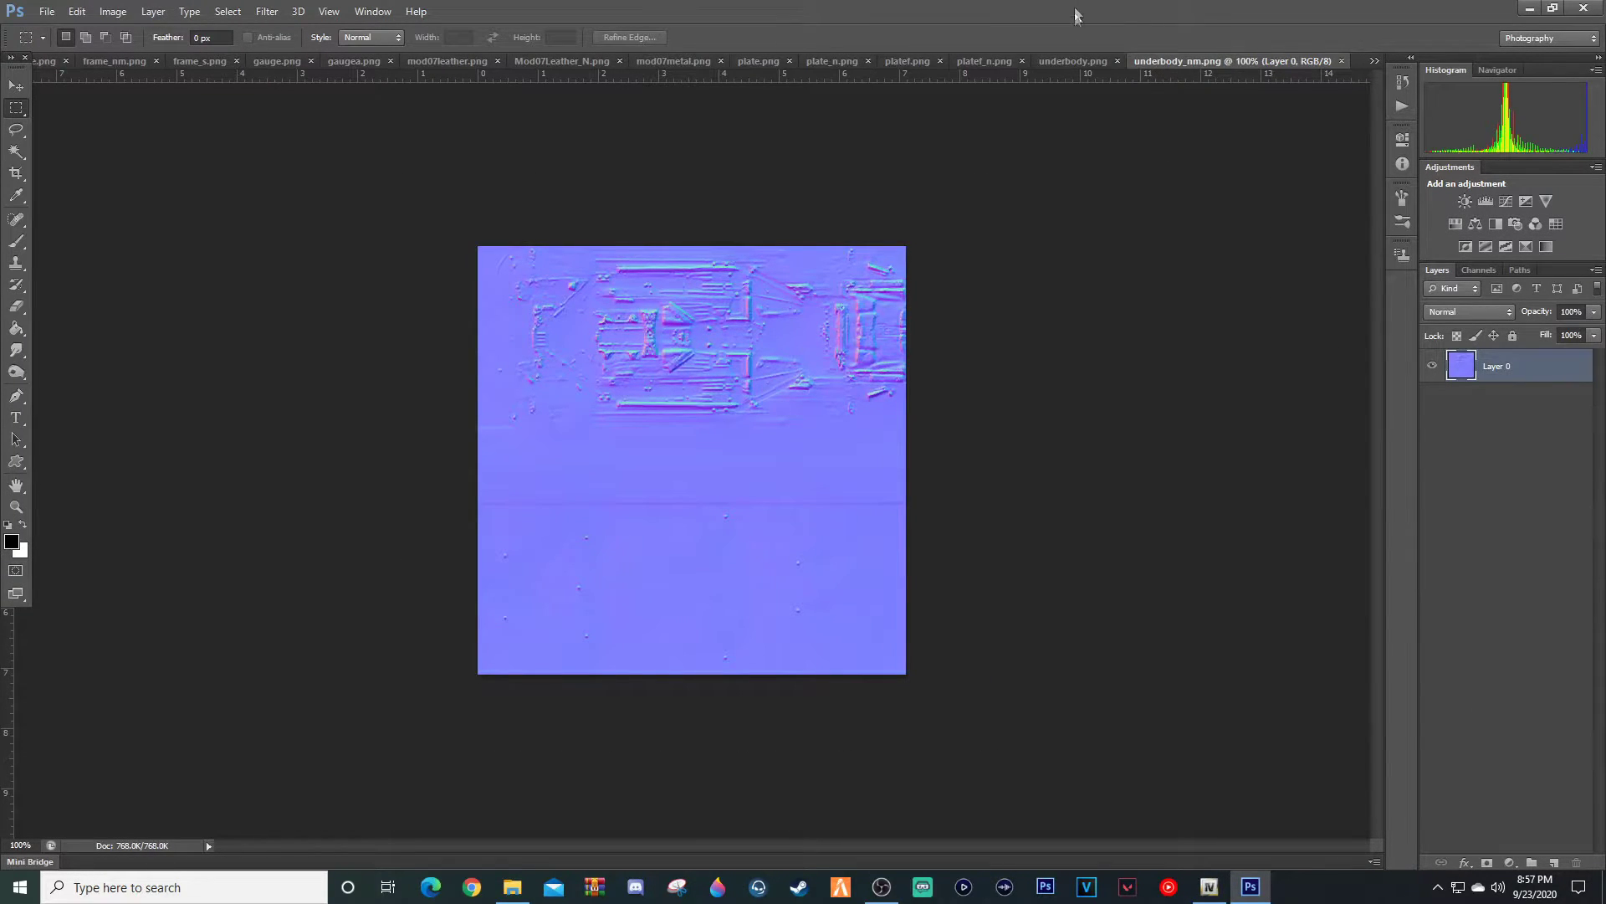
- Compare underbody.png with underbody_nm.png and view the list of open documents
left_click(1074, 61)
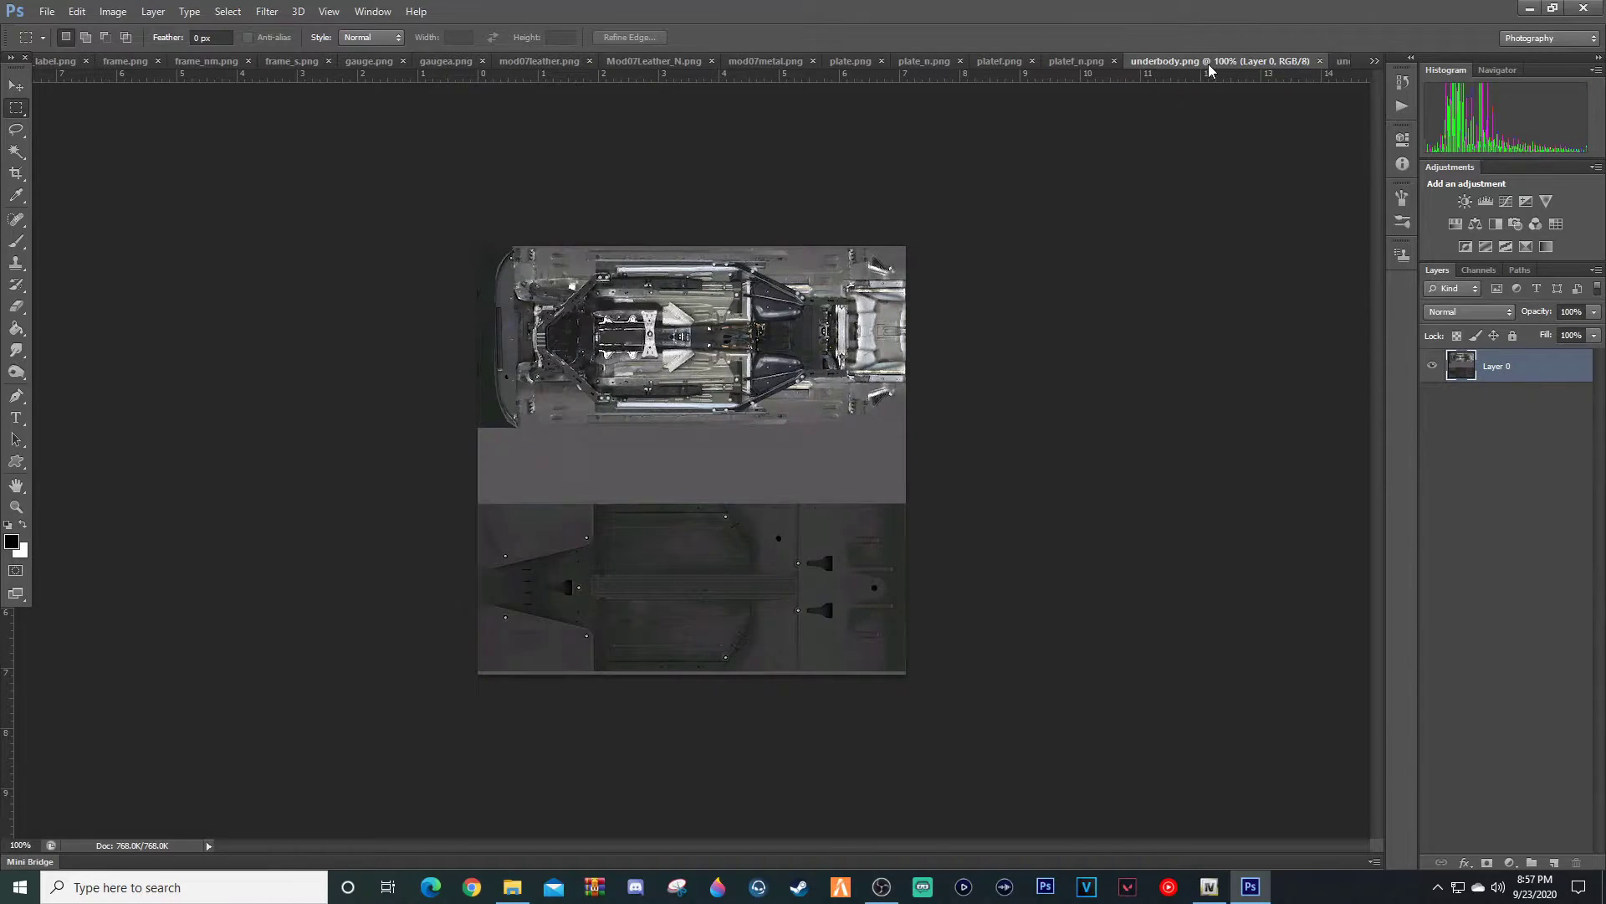
left_click(1343, 61)
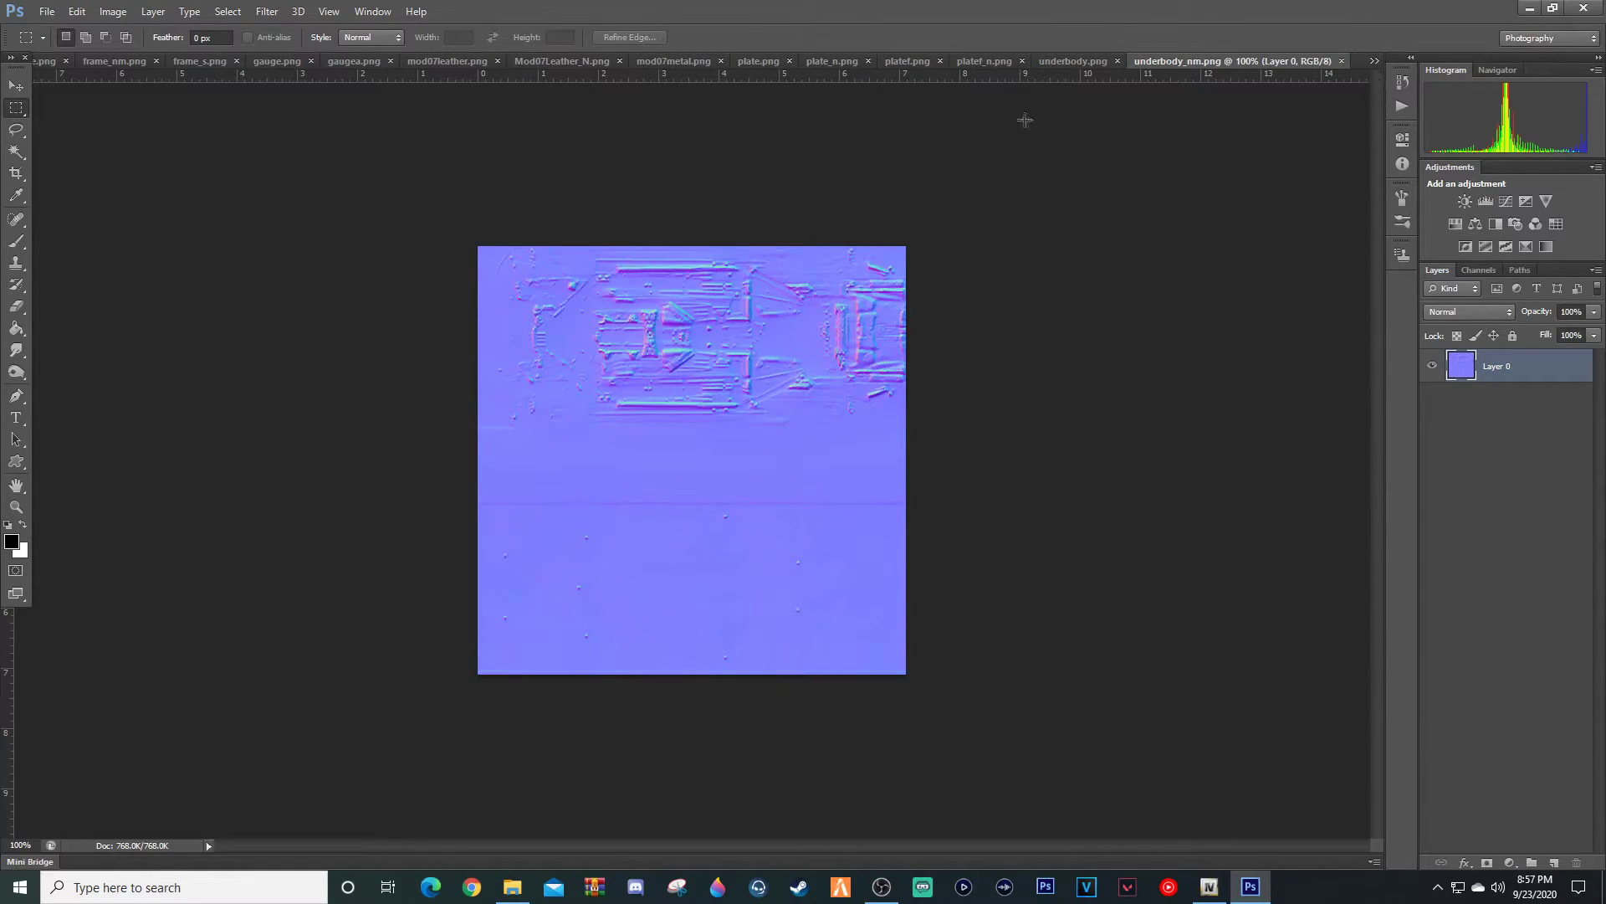
left_click(1374, 61)
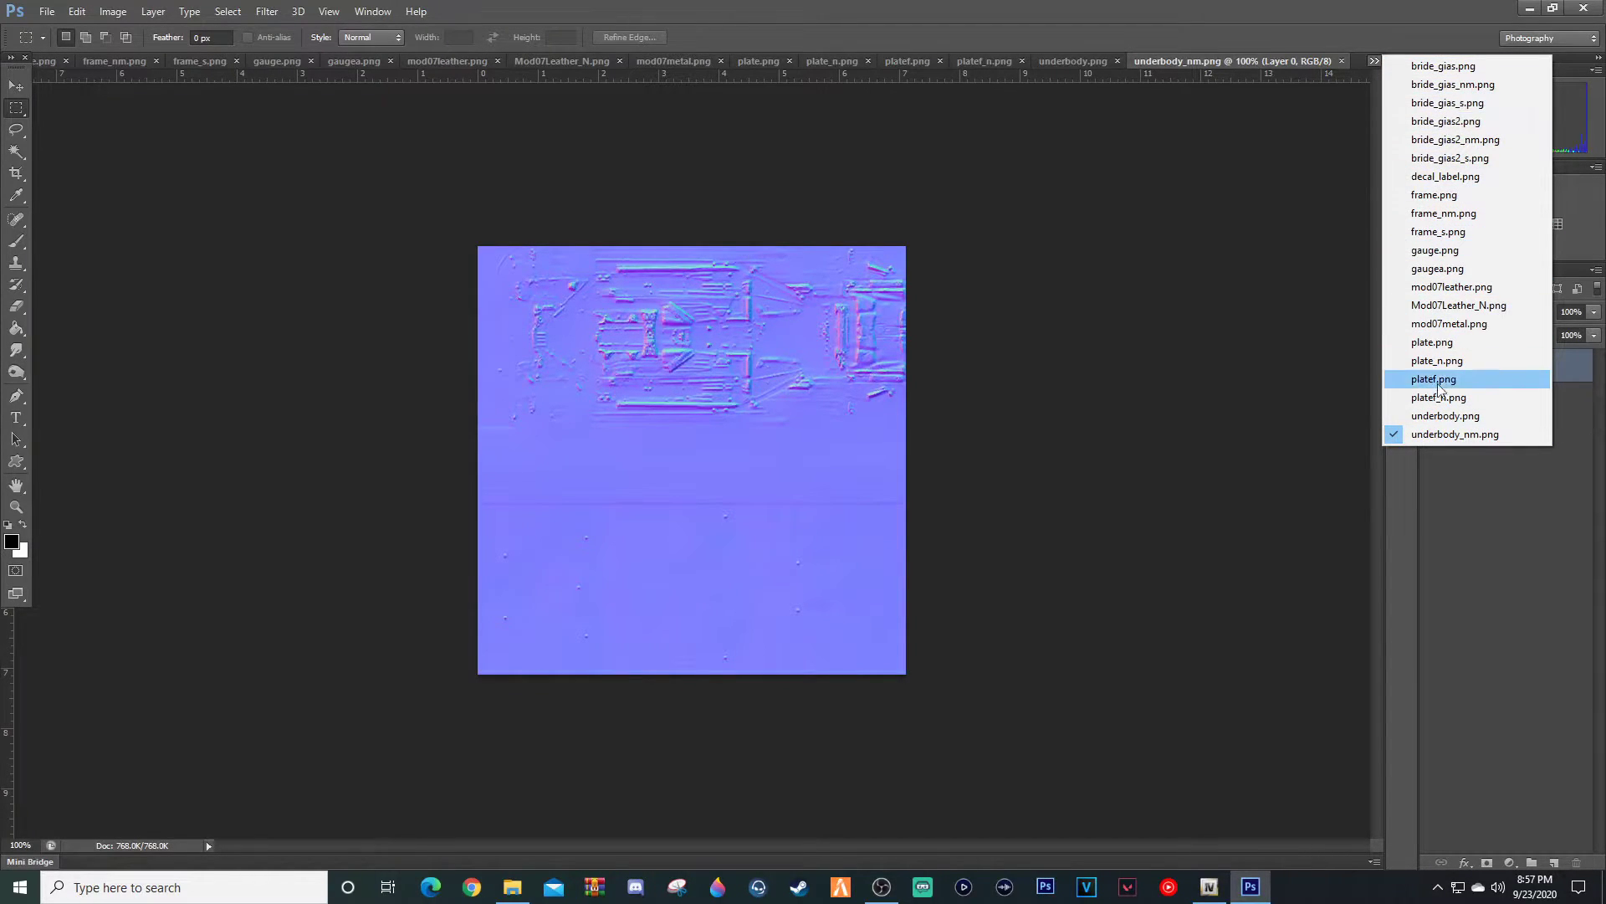
left_click(1173, 425)
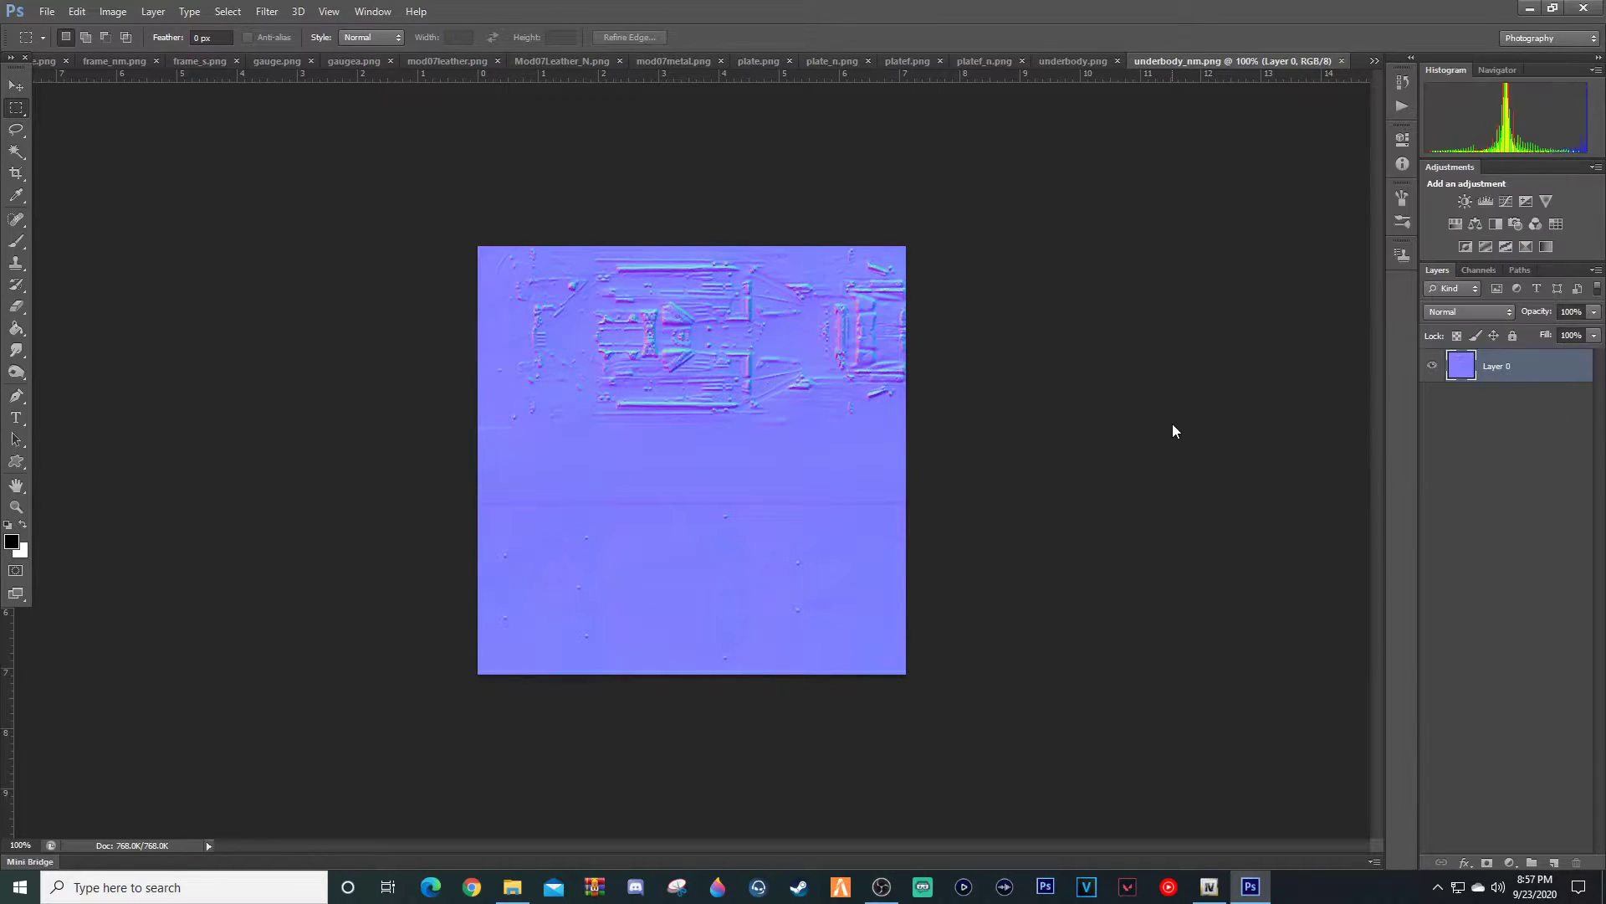
- Switch to the Move tool and resize the underbody_nm.png image to 50 percent of its pixel dimensions
left_click(20, 87)
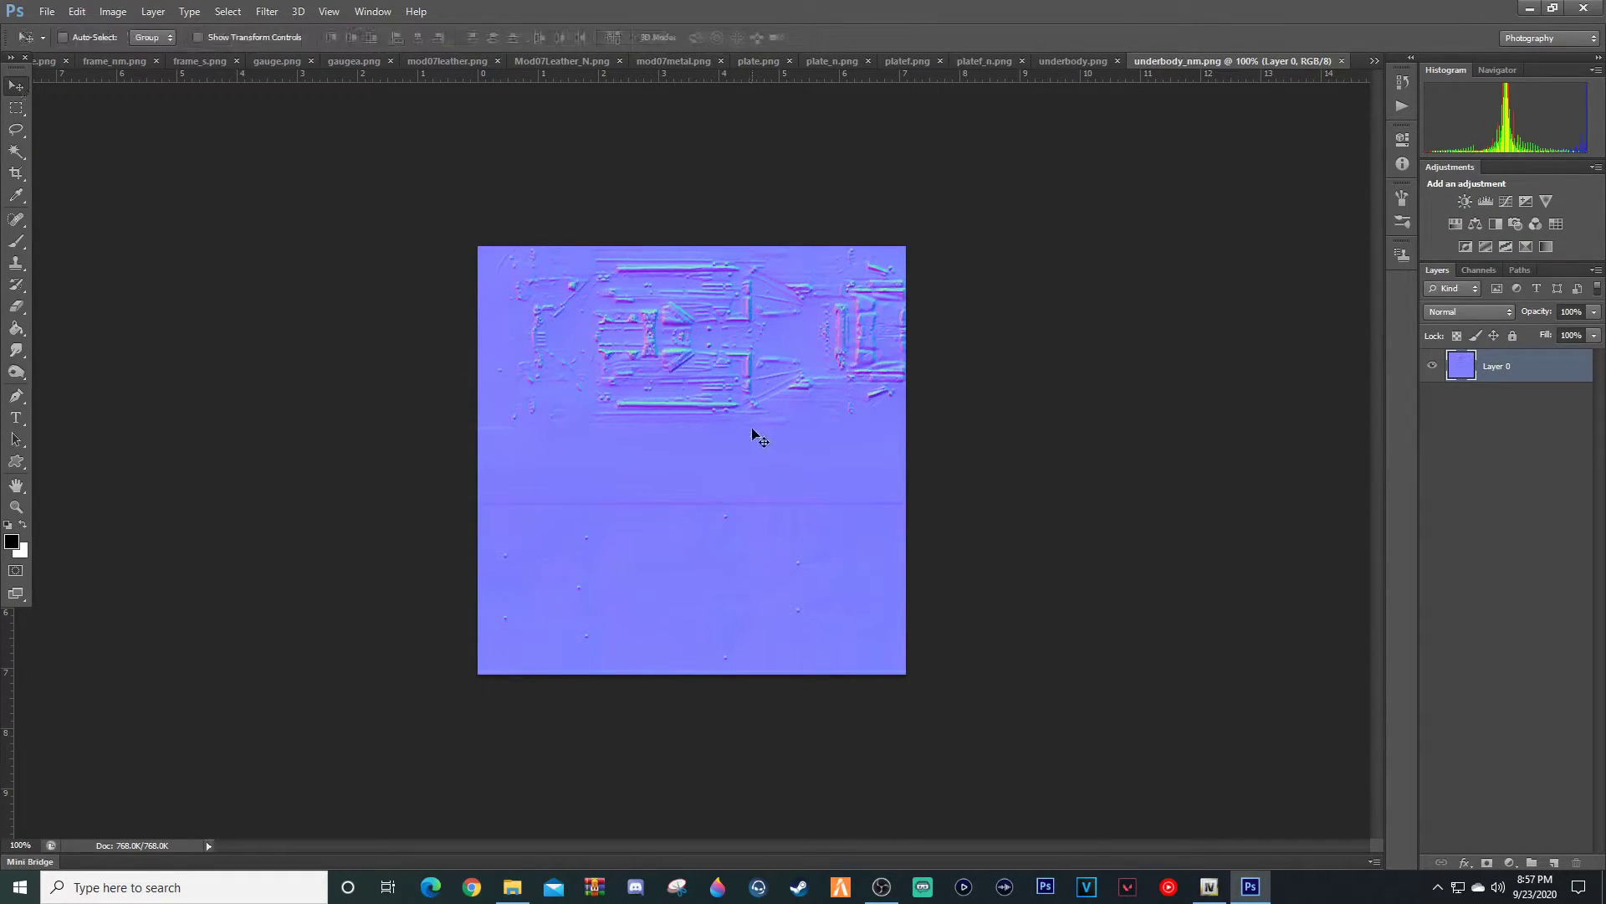
key("ctrl+alt+i")
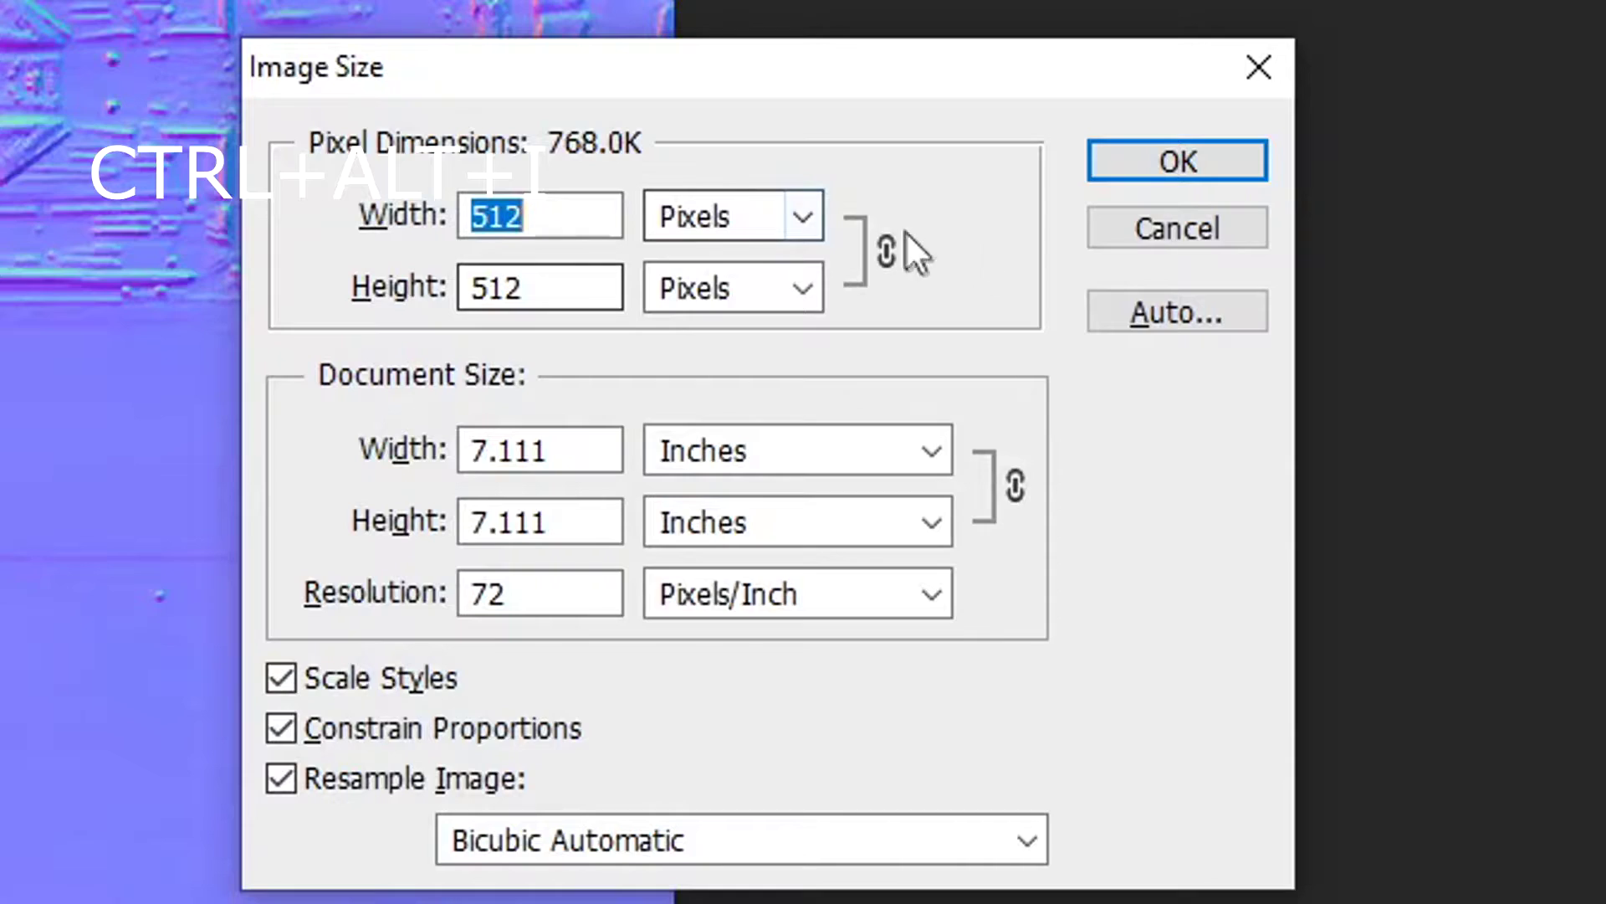
left_click(950, 384)
left_click(668, 269)
left_click_drag(563, 215, 318, 206)
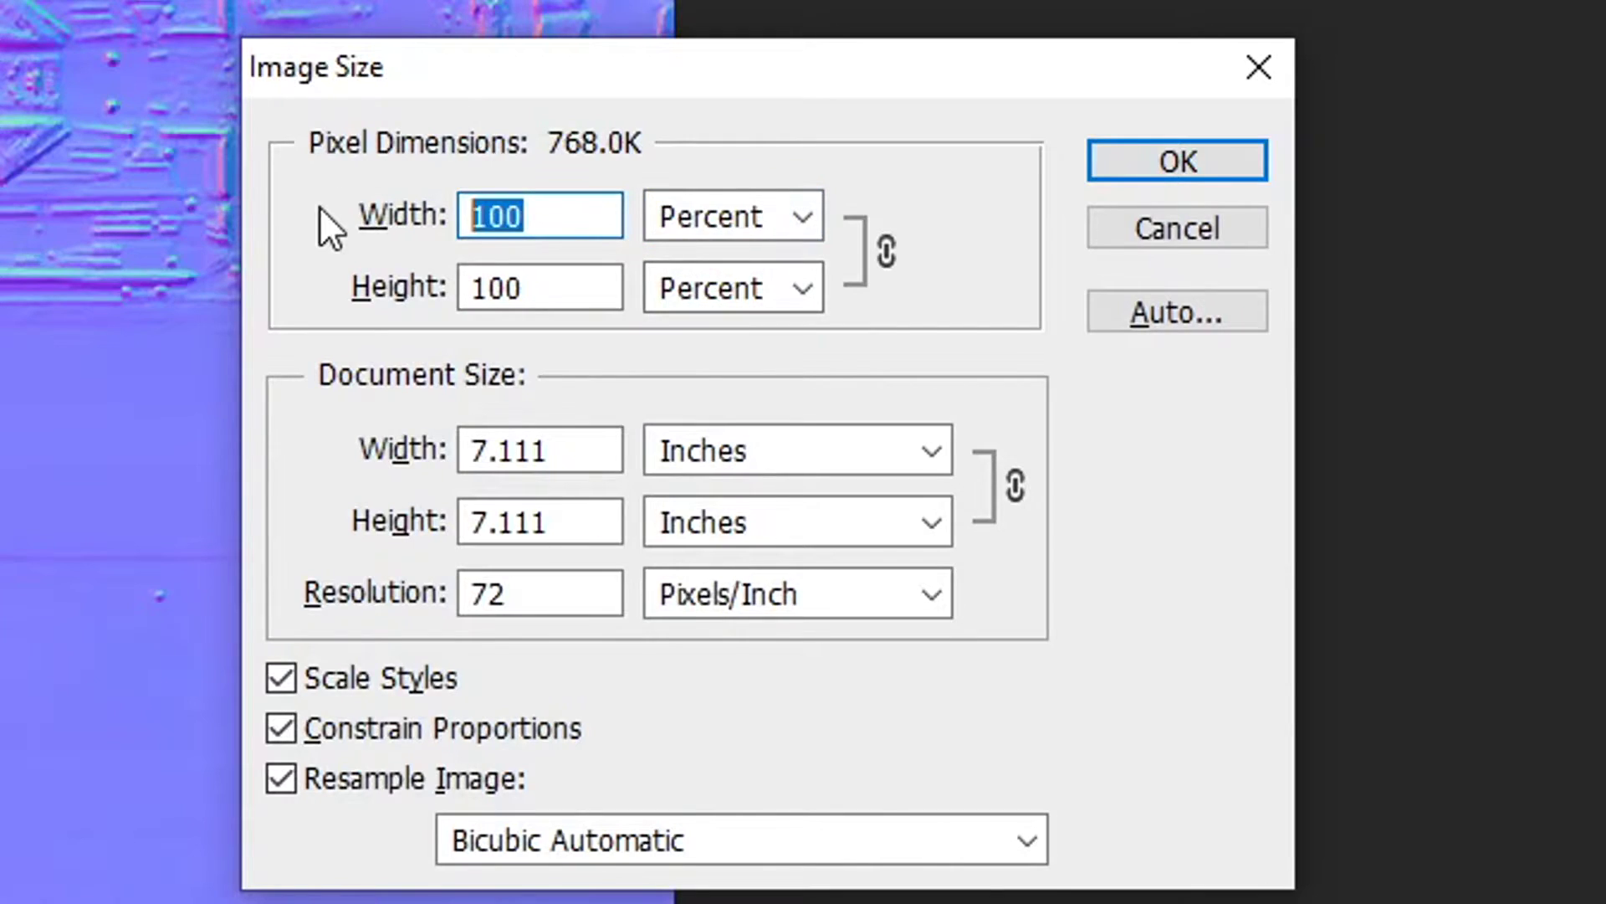
type("50")
key("Return")
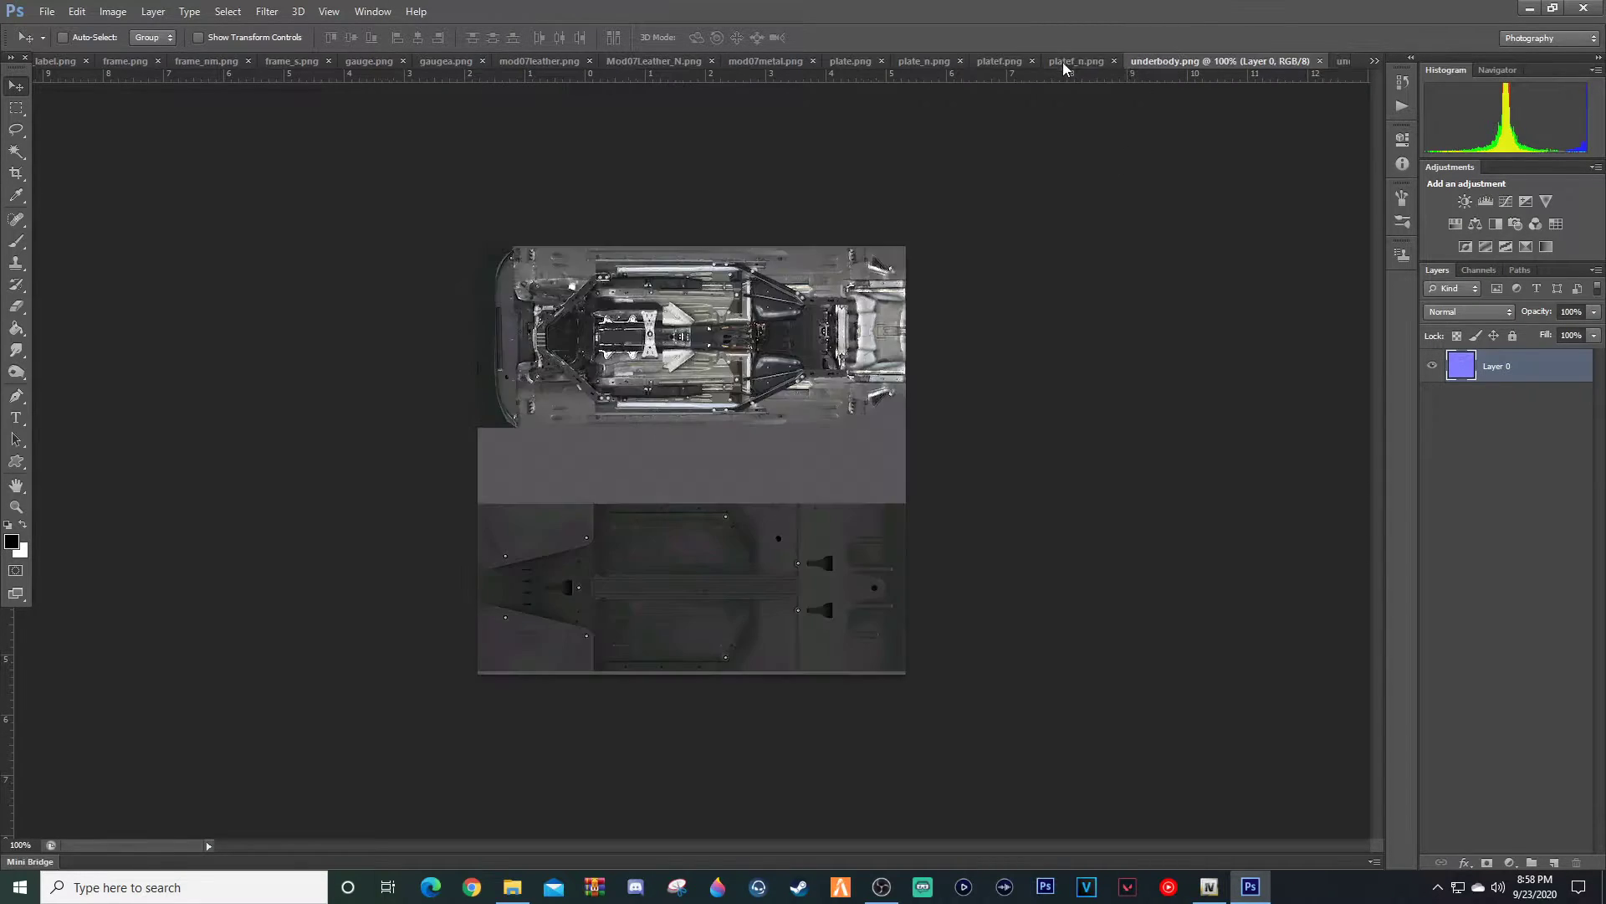
- Resize the underbody.png image to 50 percent of its pixel dimensions
left_click(1058, 60)
key("ctrl+alt+i")
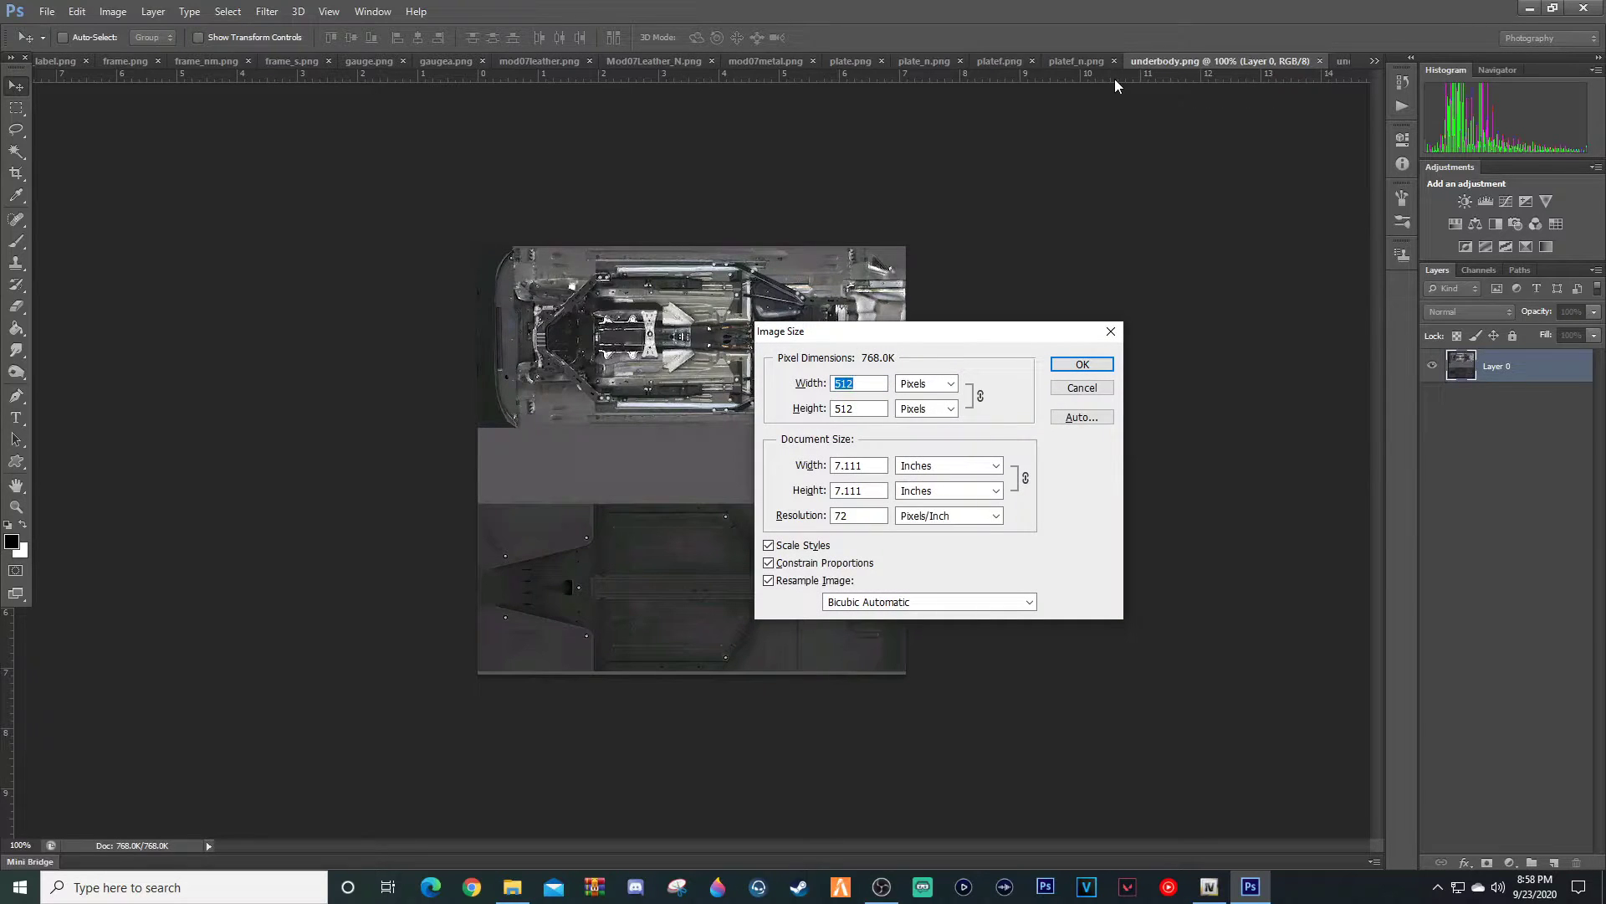
left_click(931, 385)
left_click(920, 410)
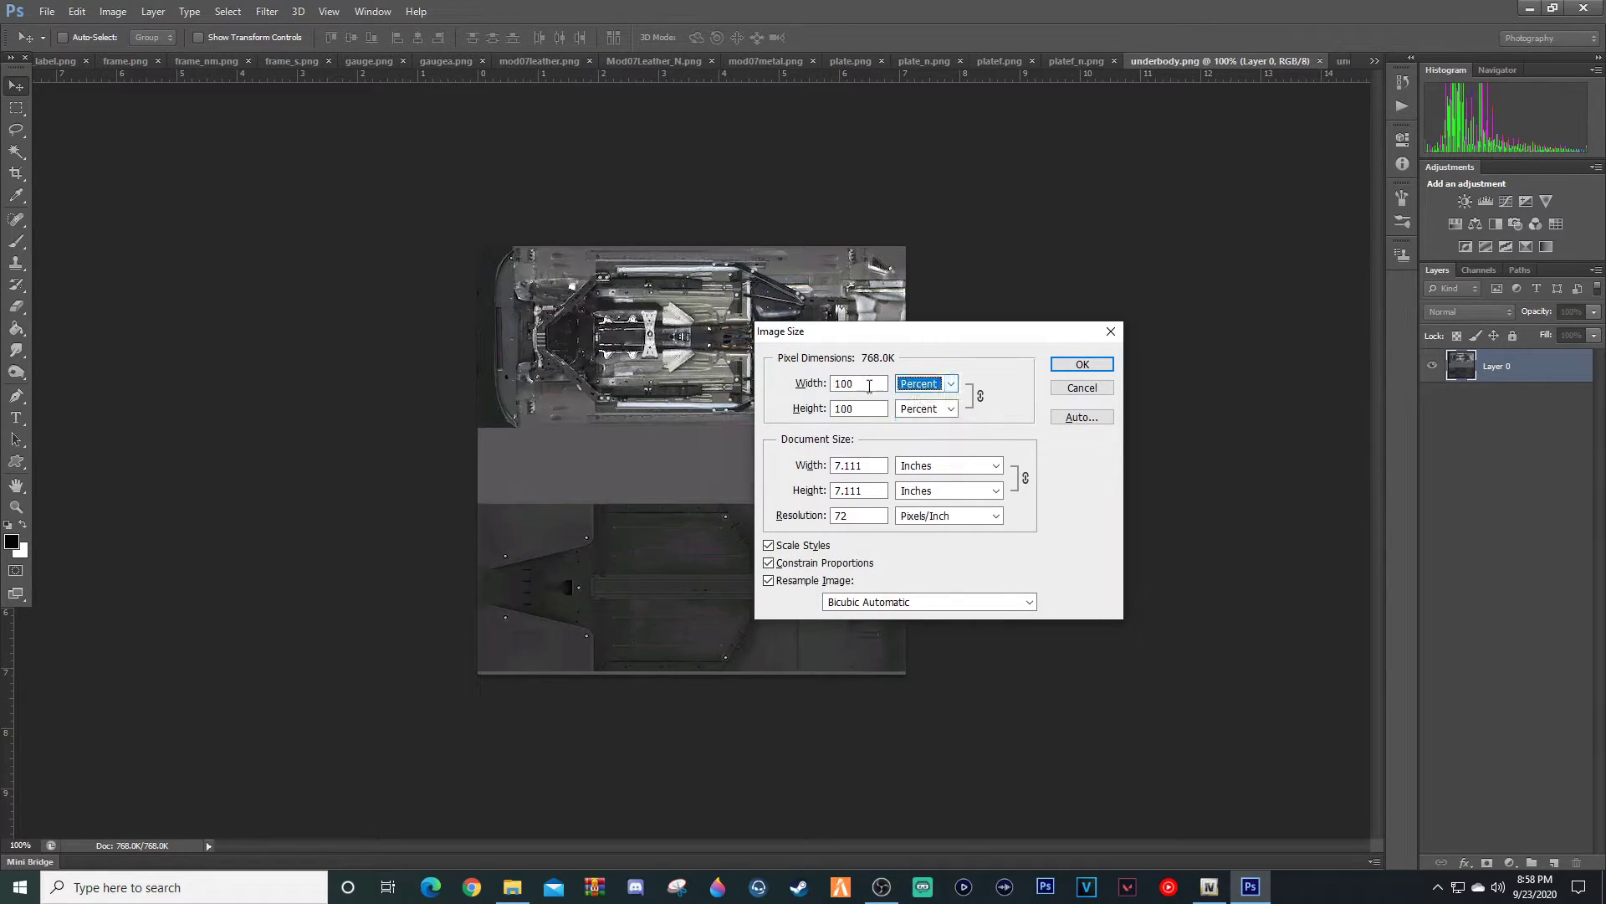
type("50")
key("Return")
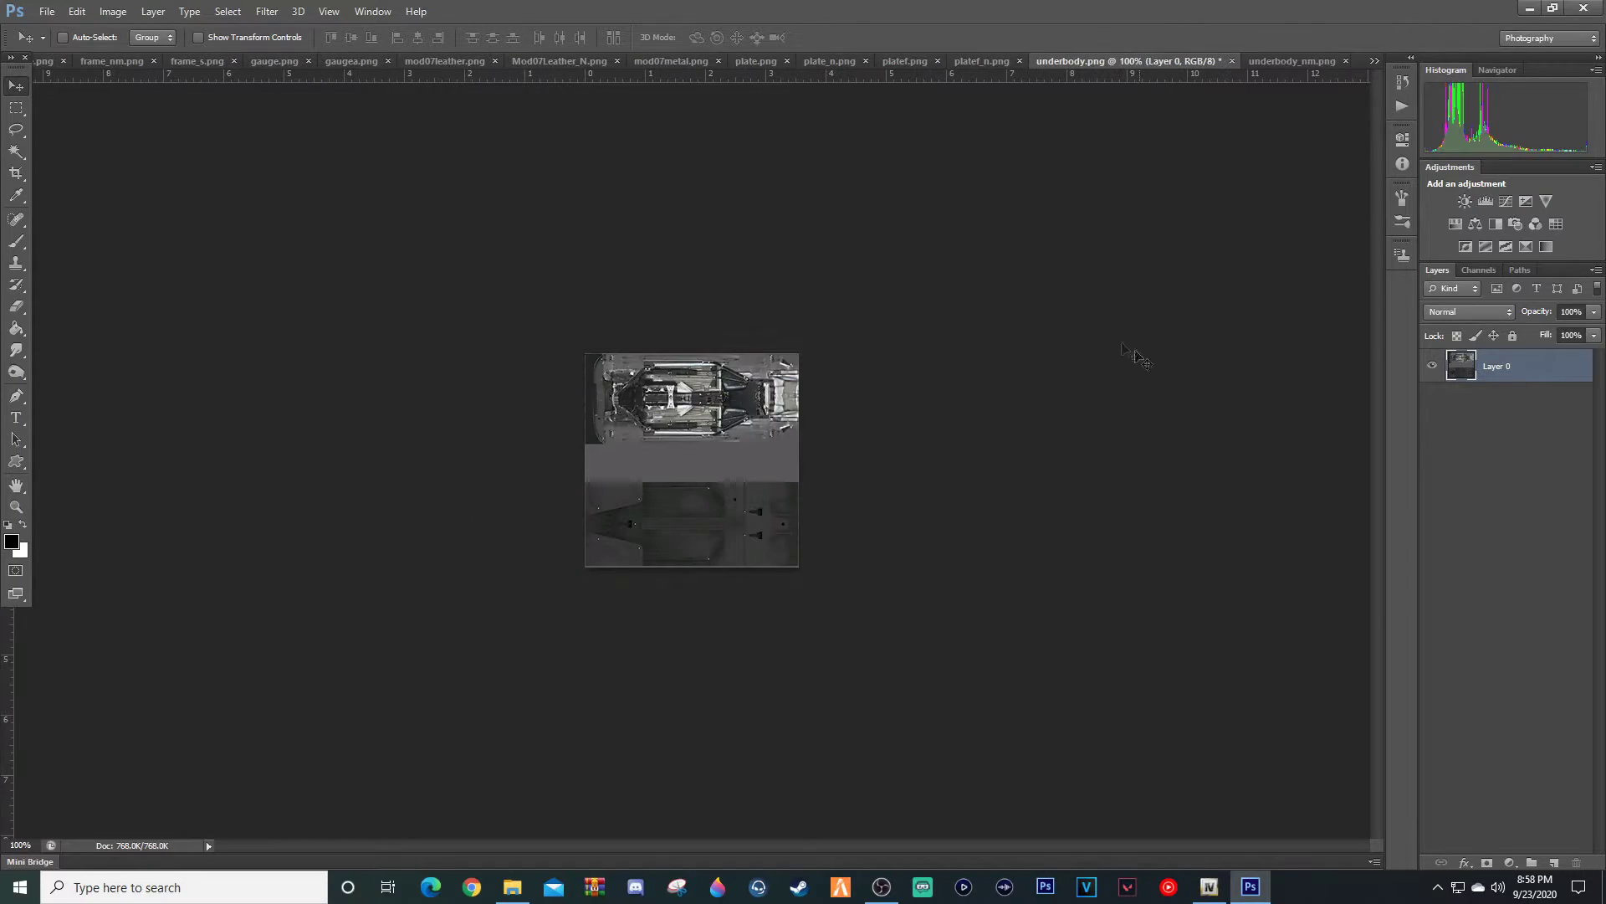
- Switch between underbody_nm.png and underbody.png to compare the resized images
left_click(1288, 64)
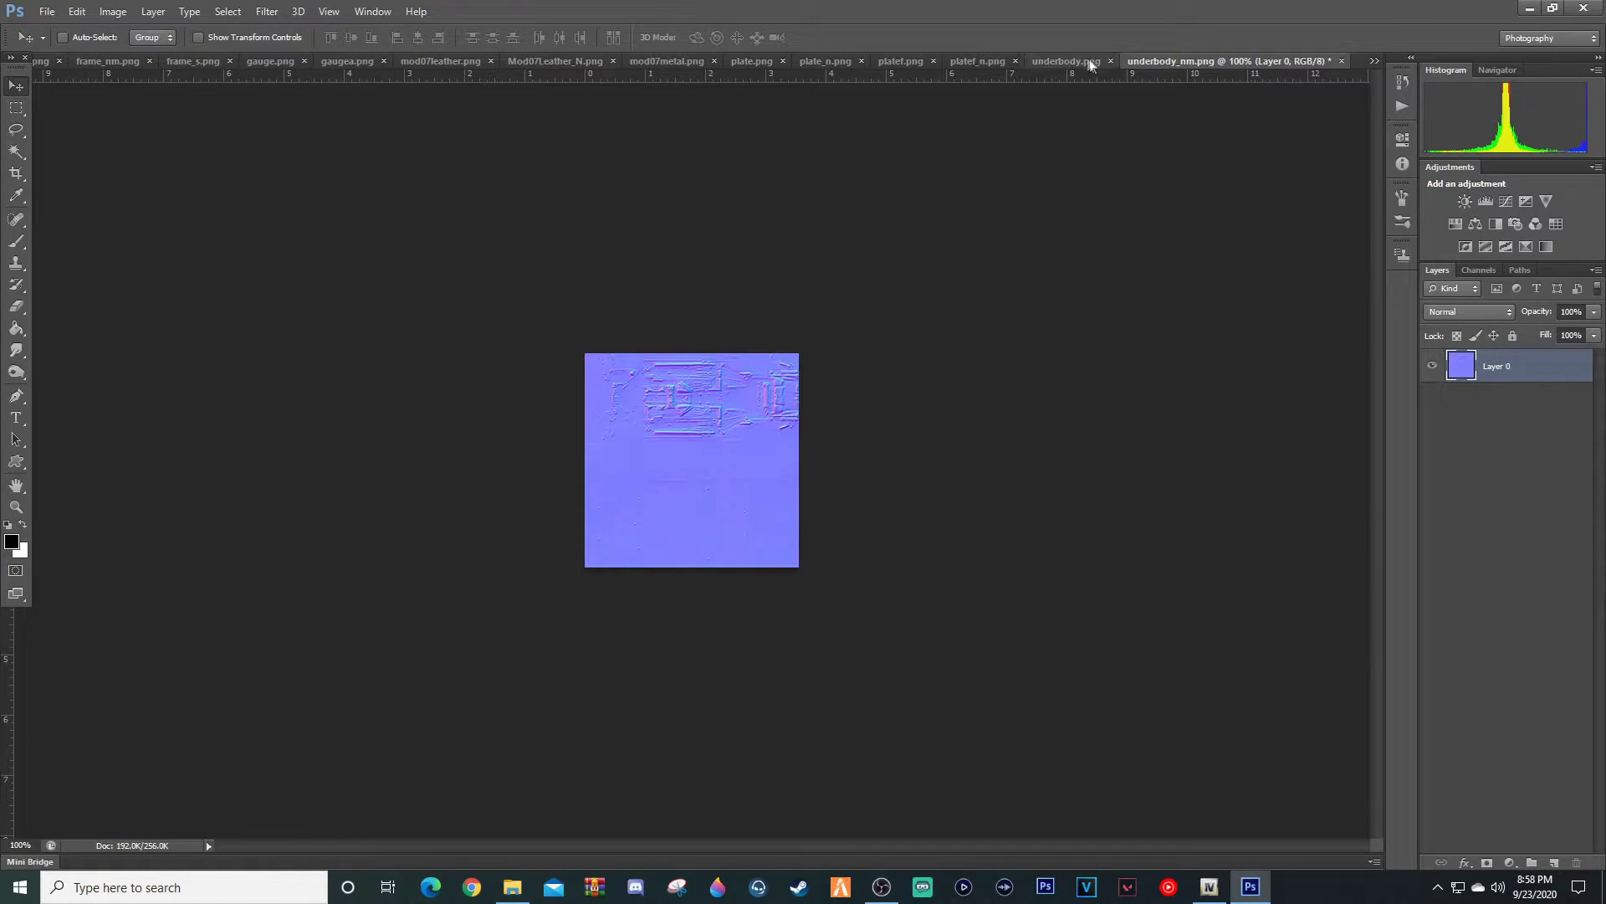
left_click(1153, 64)
left_click(1266, 64)
left_click(1083, 63)
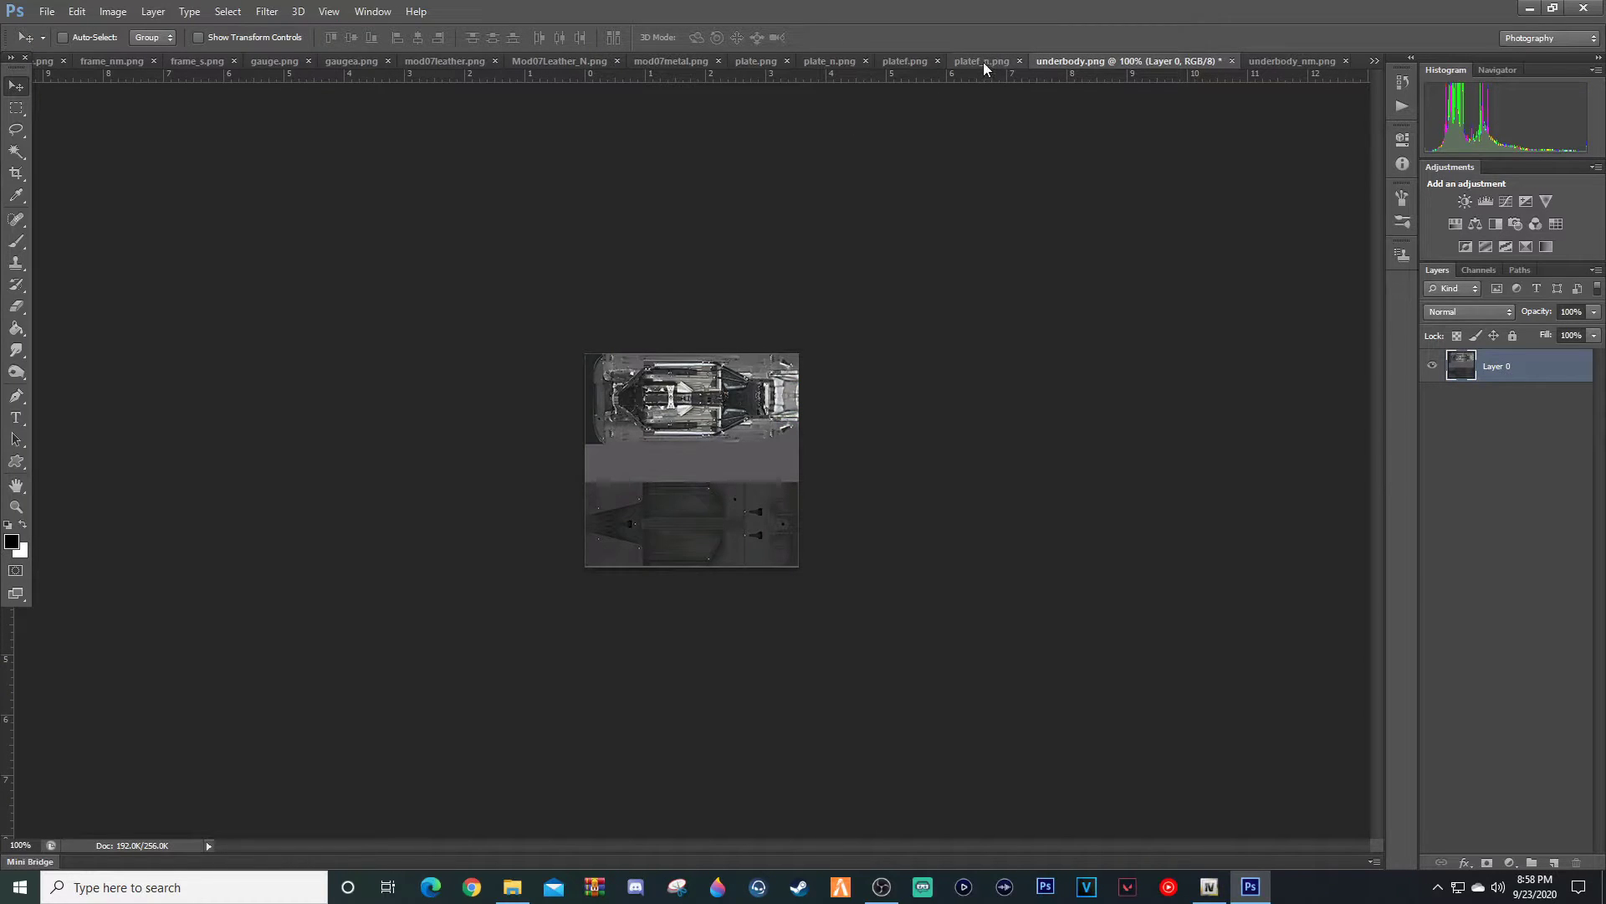
- Resize the platef_n.png image to 50 percent of its pixel dimensions
left_click(982, 62)
key("ctrl+alt+i")
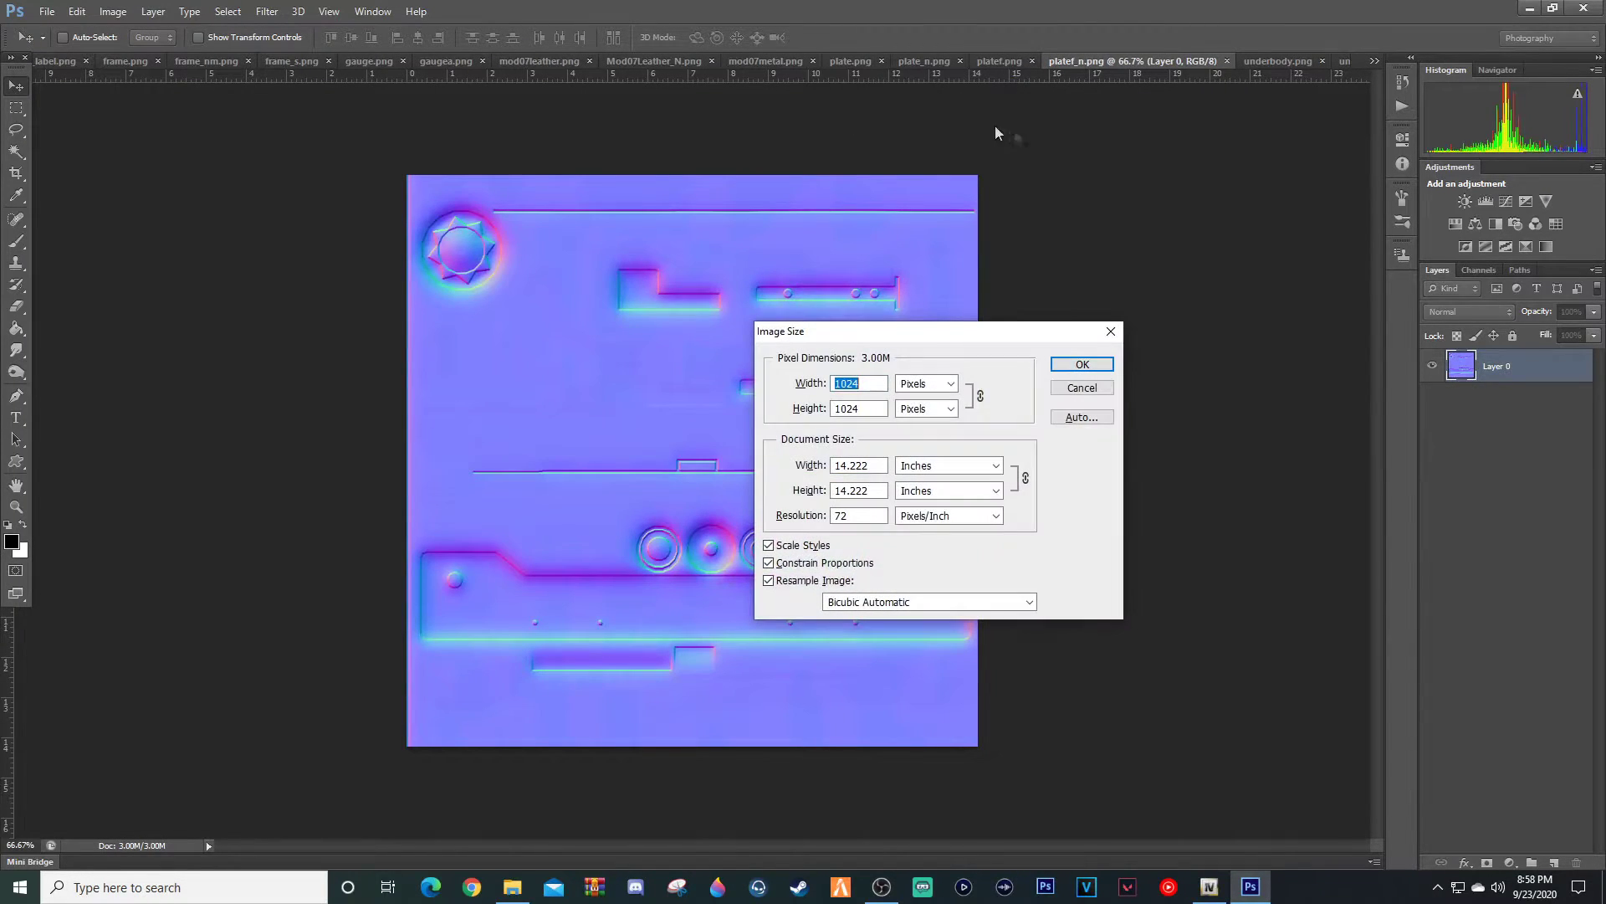
left_click(926, 383)
left_click(921, 398)
double_click(855, 383)
type("50")
key("Return")
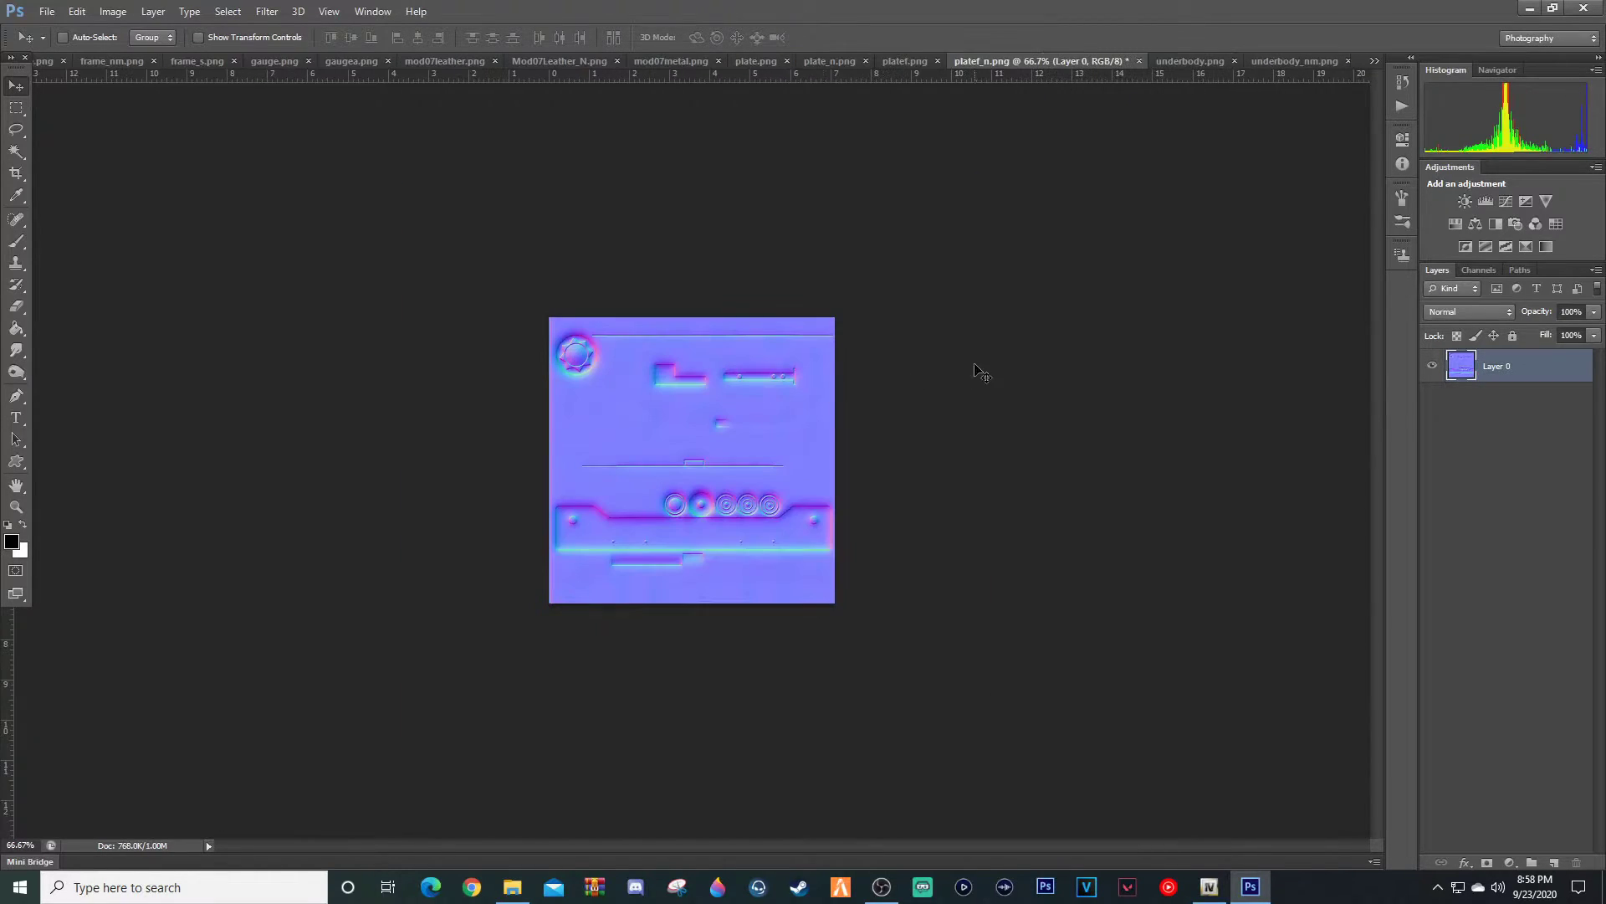
- Resize the platef.png image to 50 percent of its pixel dimensions, with the document size also expressed in percent
left_click(909, 65)
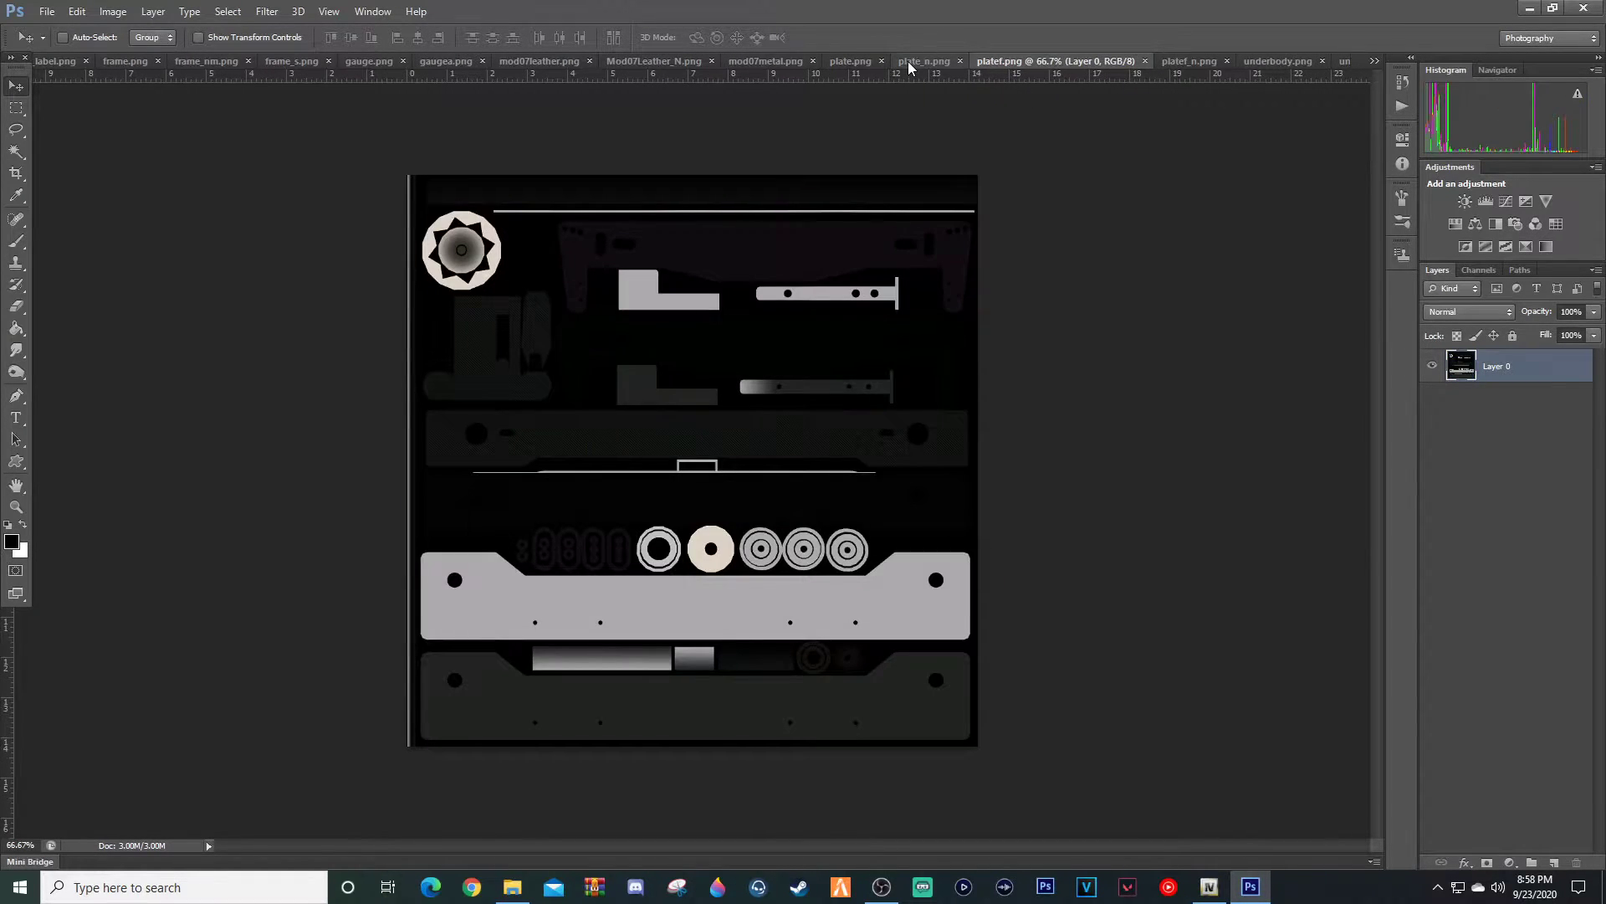
key("ctrl+alt+i")
left_click(948, 465)
left_click(924, 482)
left_click(805, 467)
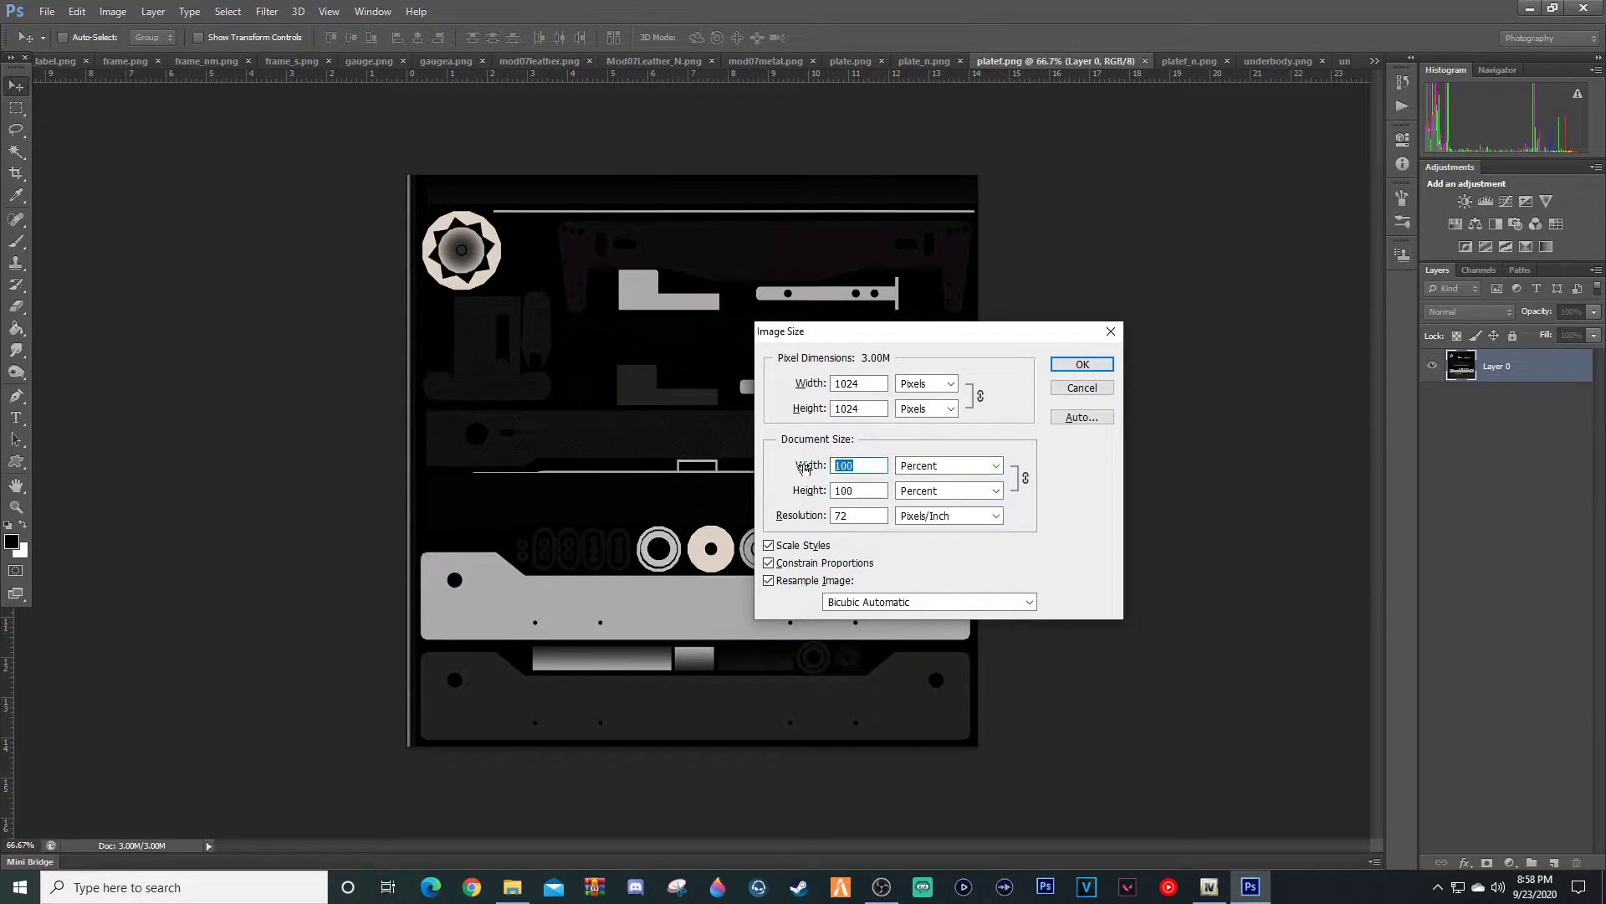
left_click(926, 383)
left_click(920, 400)
left_click(807, 385)
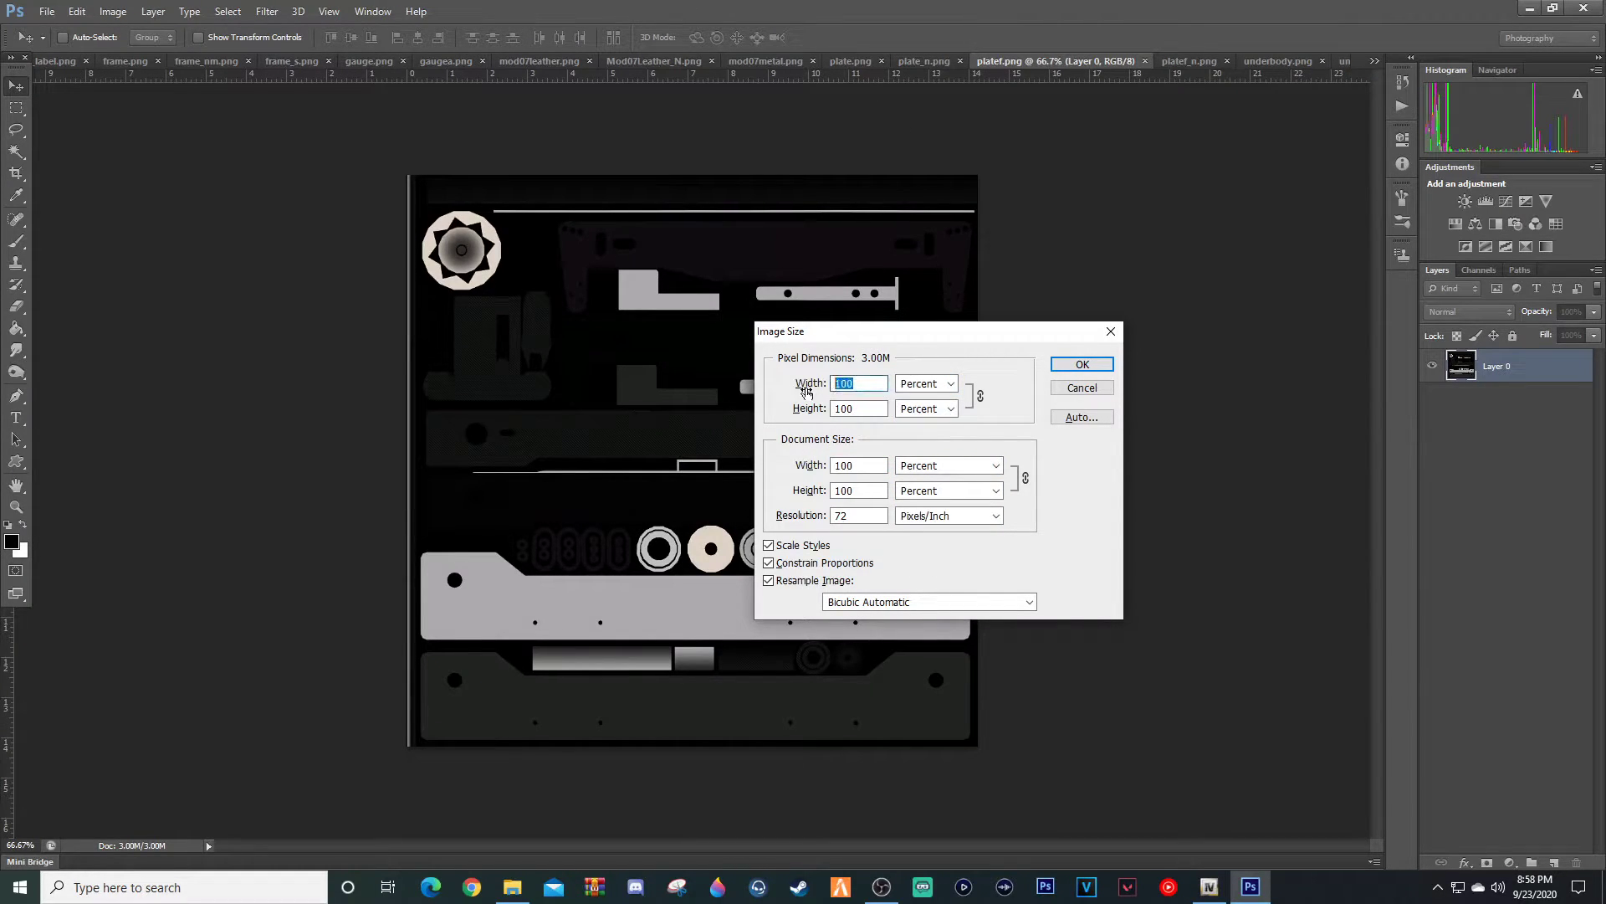
type("50")
key("Return")
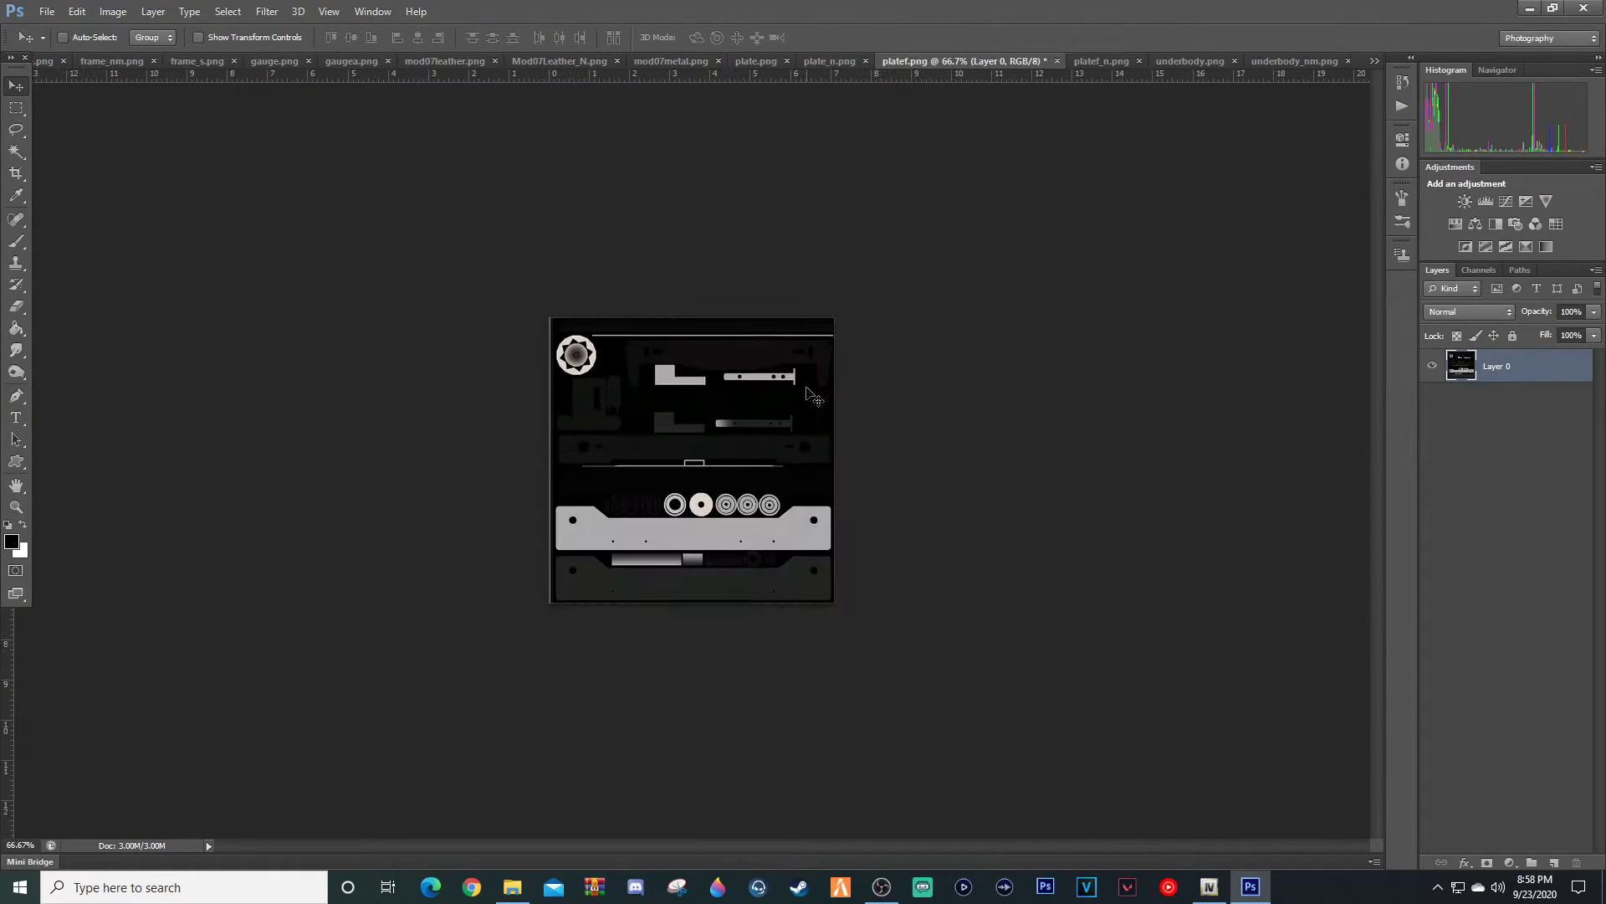
- Resize the plate_n.png image to 50 percent of its pixel dimensions
left_click(828, 60)
key("ctrl+alt+i")
left_click(926, 383)
left_click(920, 400)
left_click(809, 383)
type("50")
key("Return")
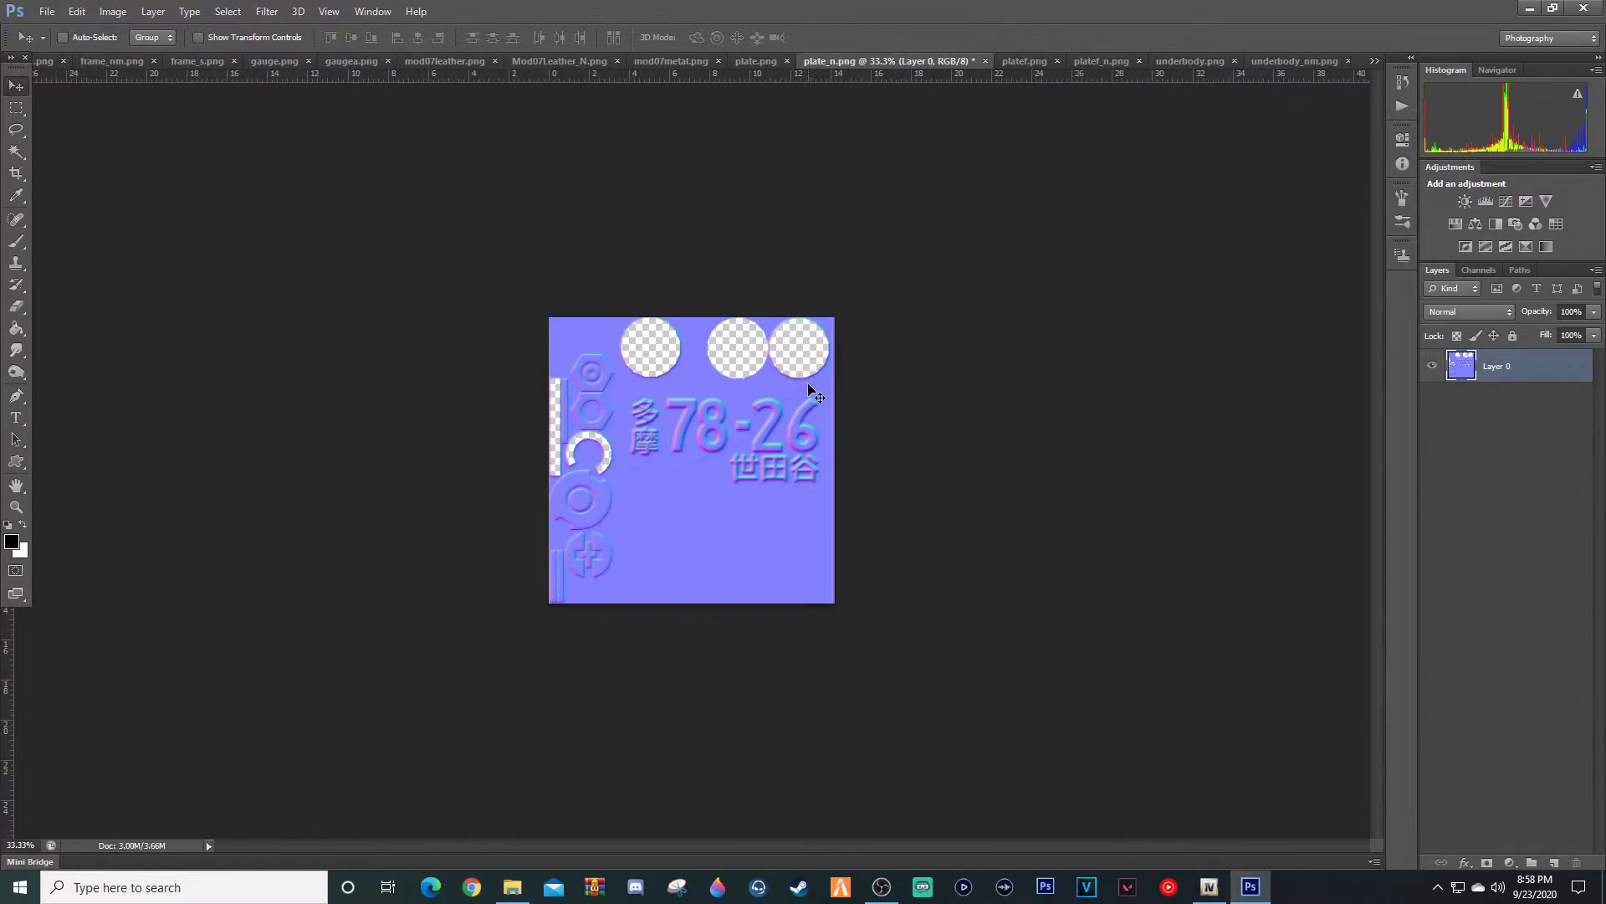
- Look through the resized plate textures and resize the plate.png image to 50 percent of its pixel dimensions
left_click(1033, 62)
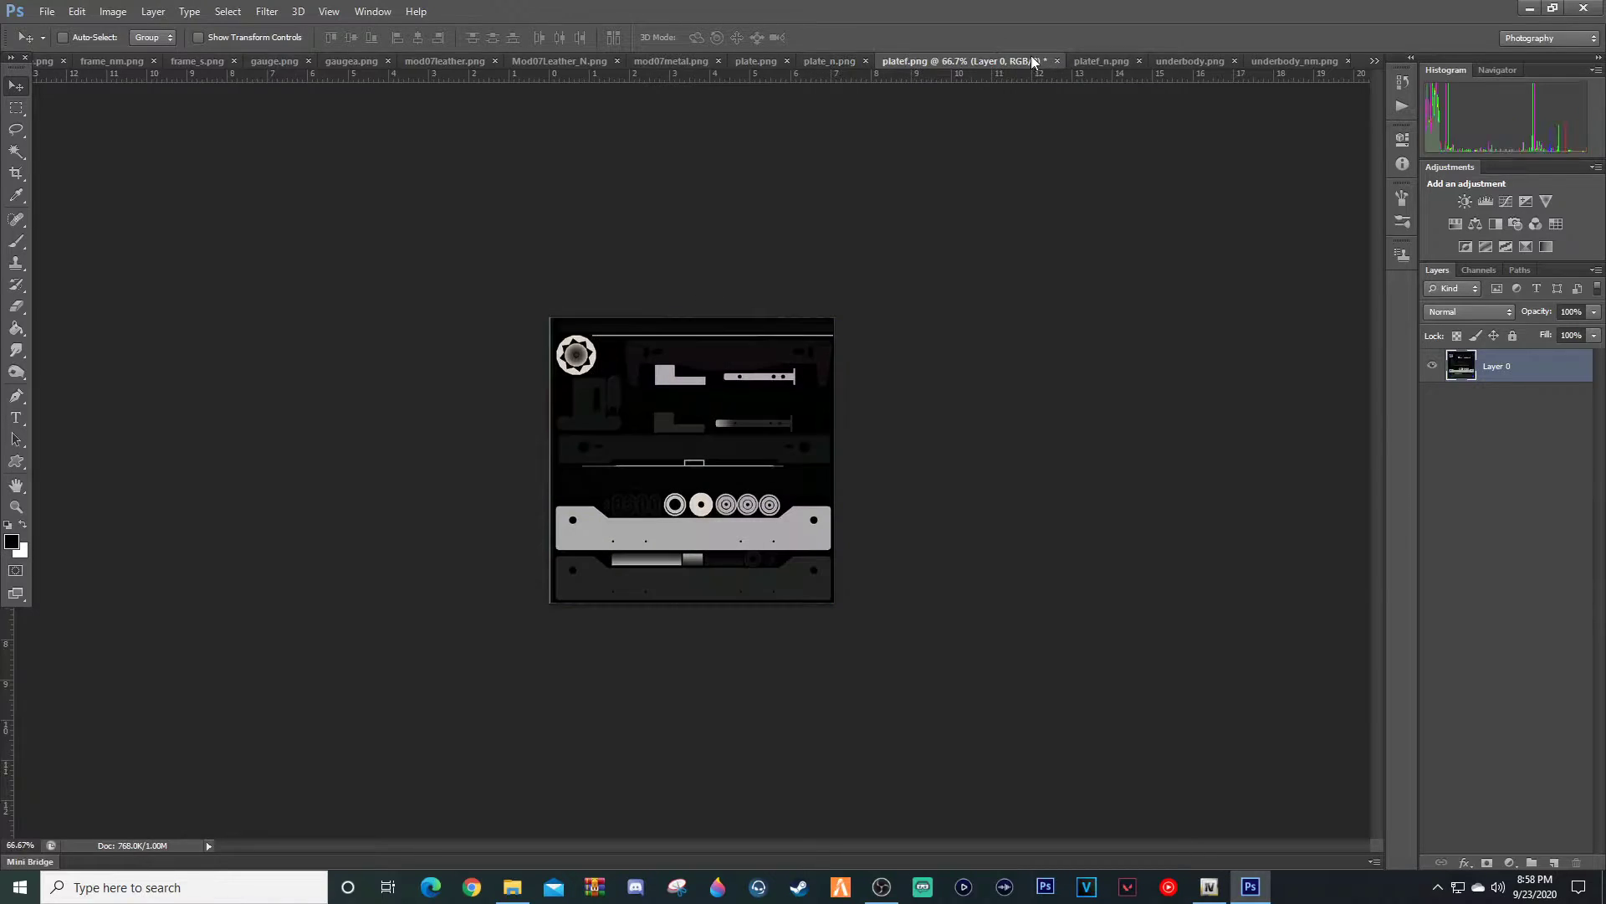
left_click(1083, 62)
left_click(912, 61)
left_click(828, 61)
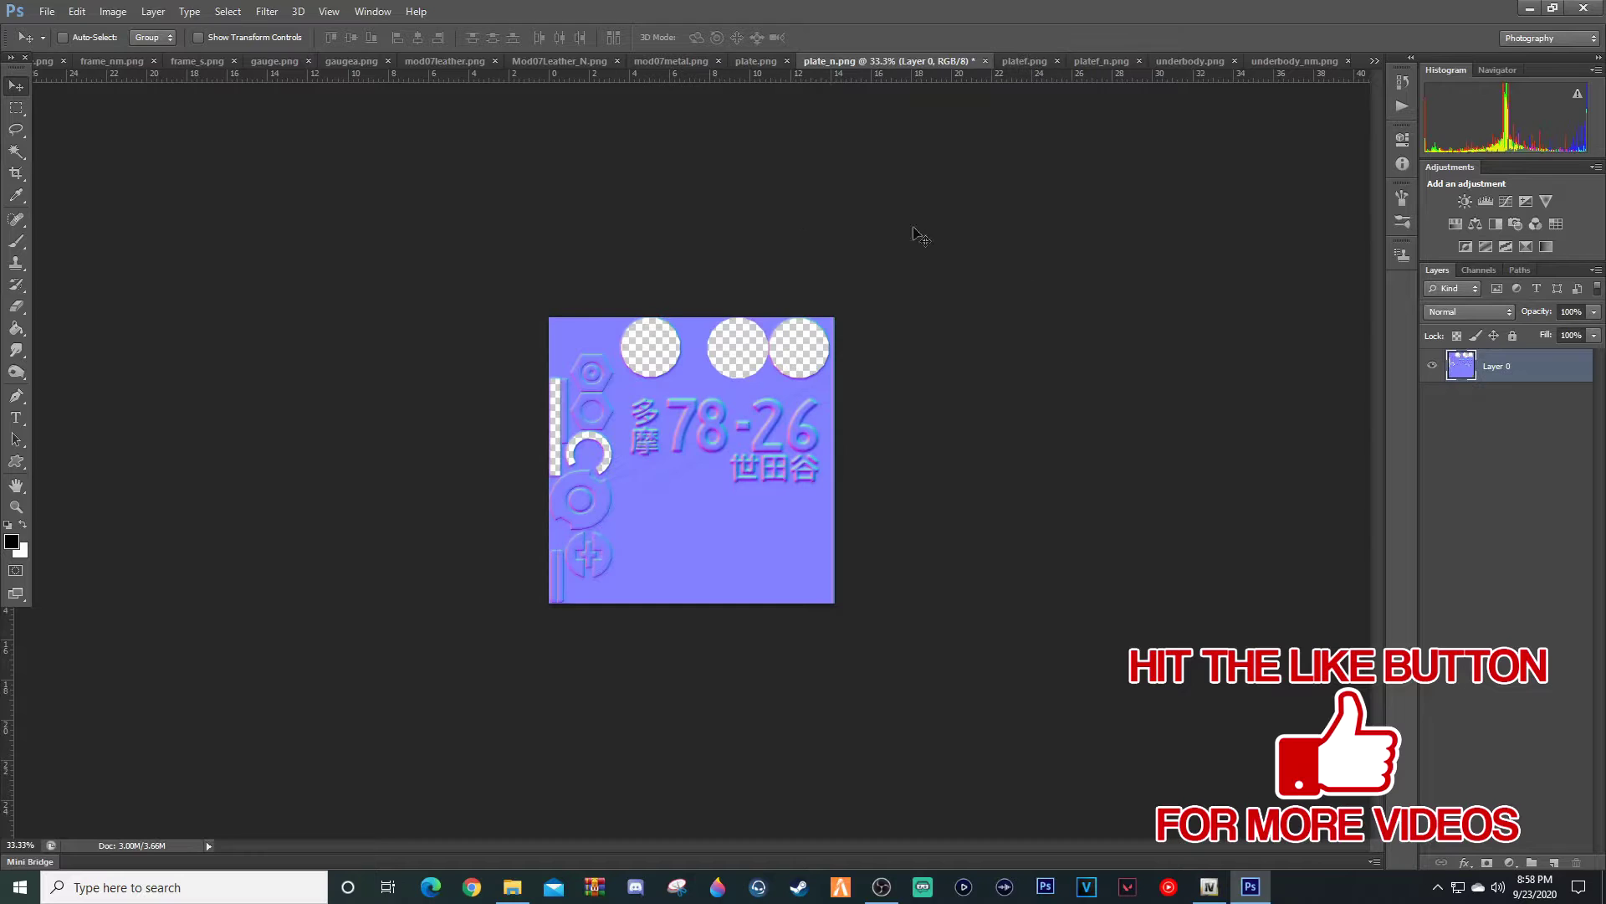
left_click(765, 62)
key("ctrl+alt+i")
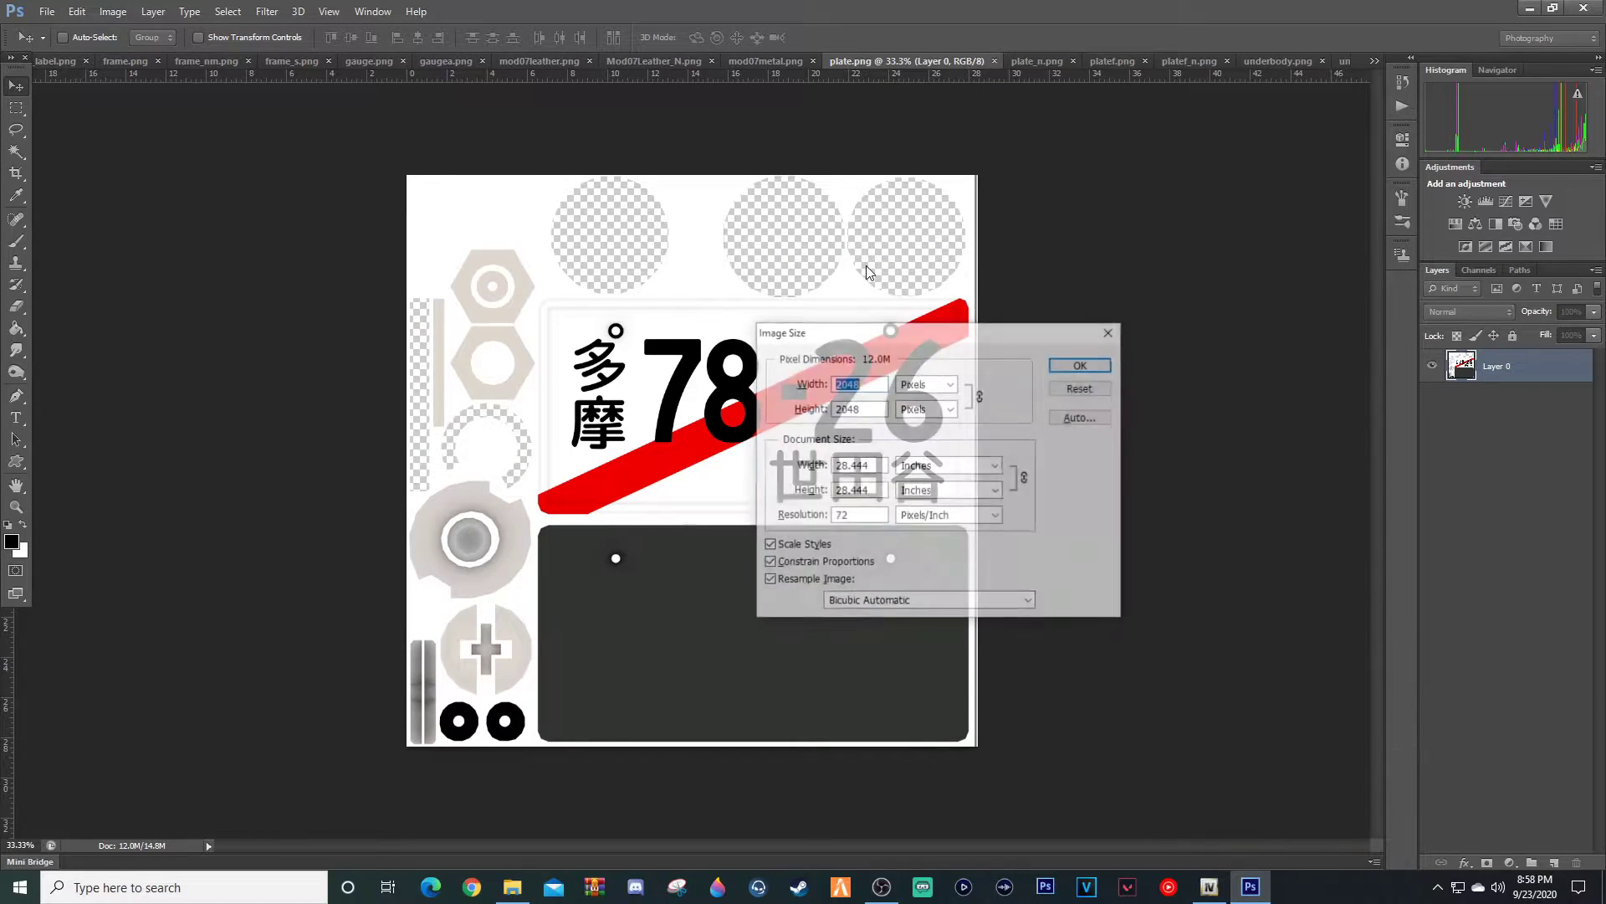
left_click(924, 383)
left_click(920, 396)
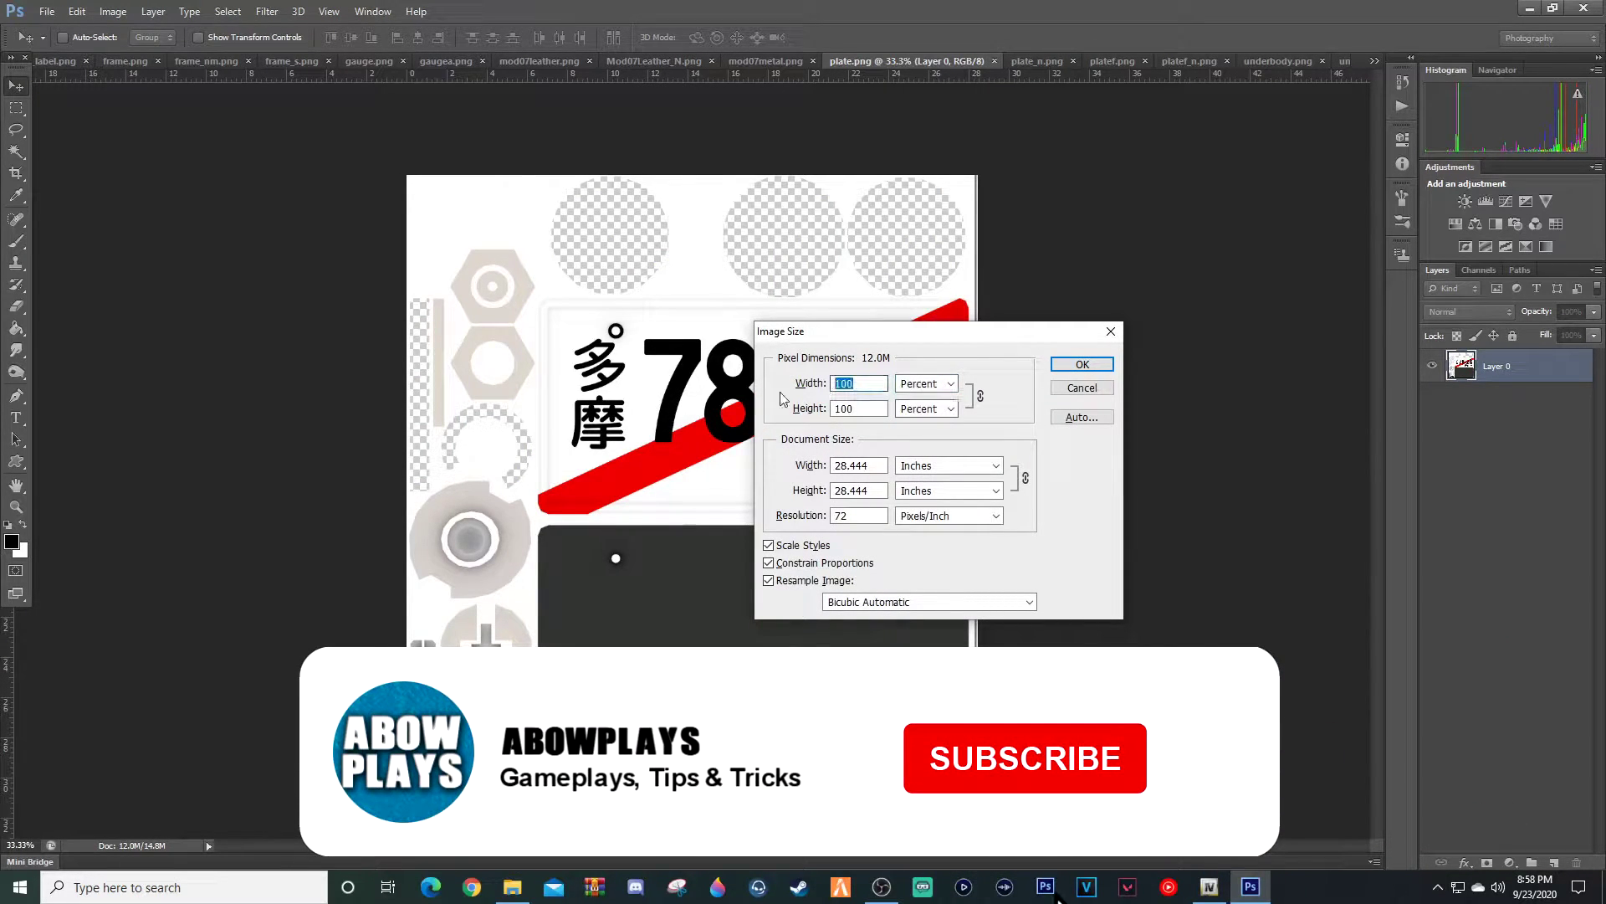
type("50")
key("Return")
- Reduce the plate_n.png image further to 10 percent of its pixel dimensions
left_click(954, 61)
key("ctrl+alt+i")
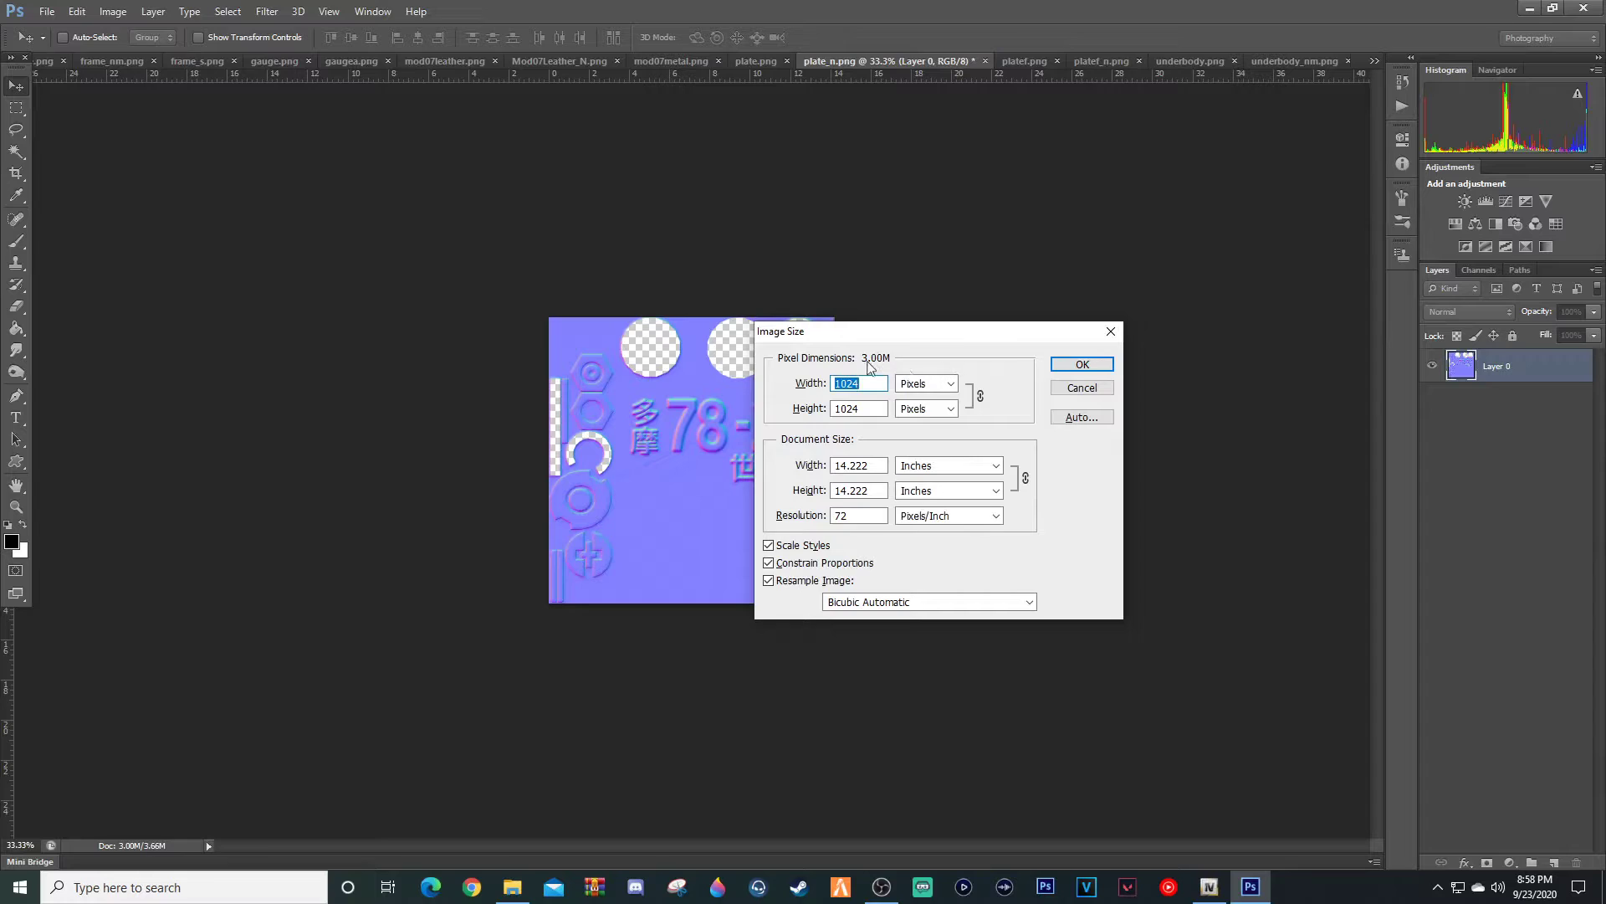
left_click(924, 384)
left_click(921, 397)
type("10")
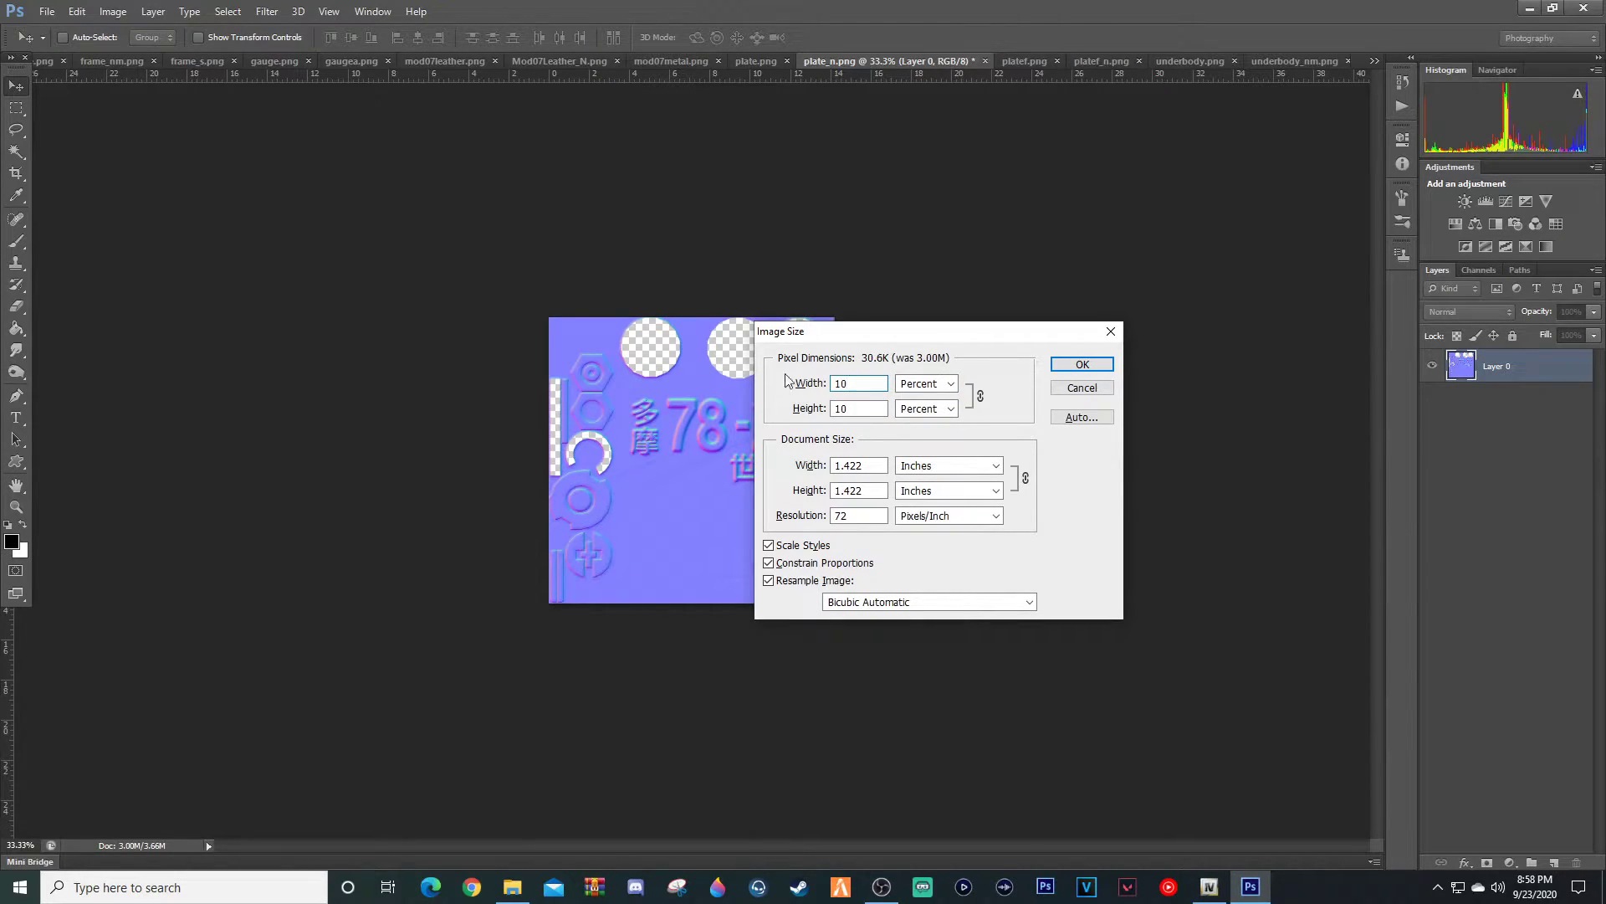
left_click(1063, 367)
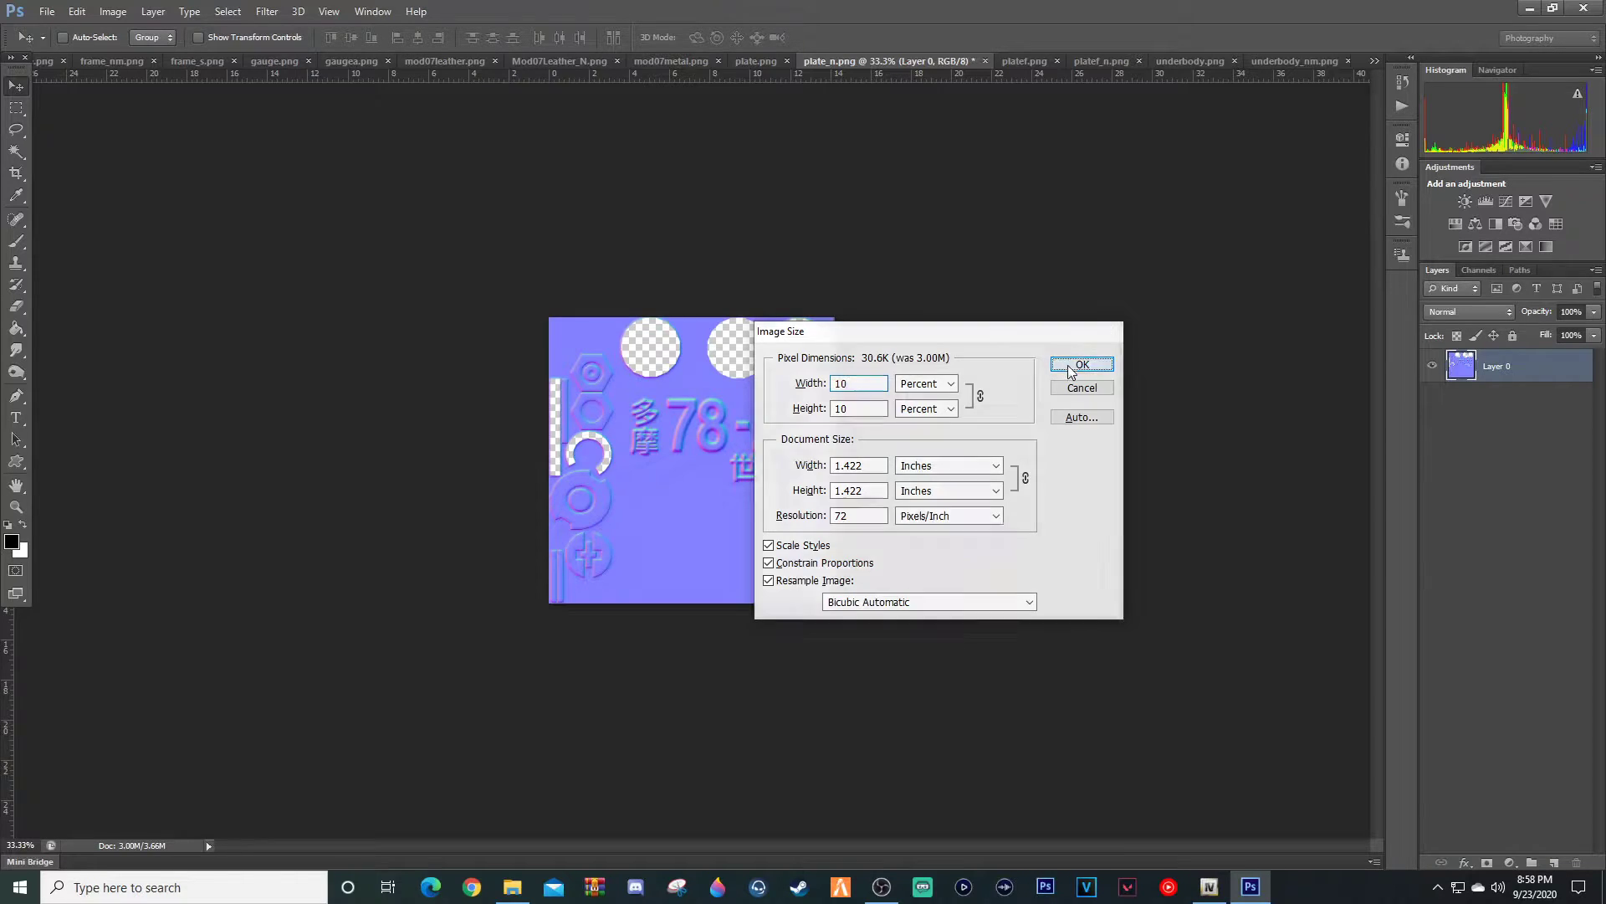
- Reduce the plate.png image further to 10 percent of its pixel dimensions
left_click(756, 61)
key("ctrl+alt+i")
left_click(926, 383)
left_click(921, 409)
double_click(858, 383)
type("10")
key("Return")
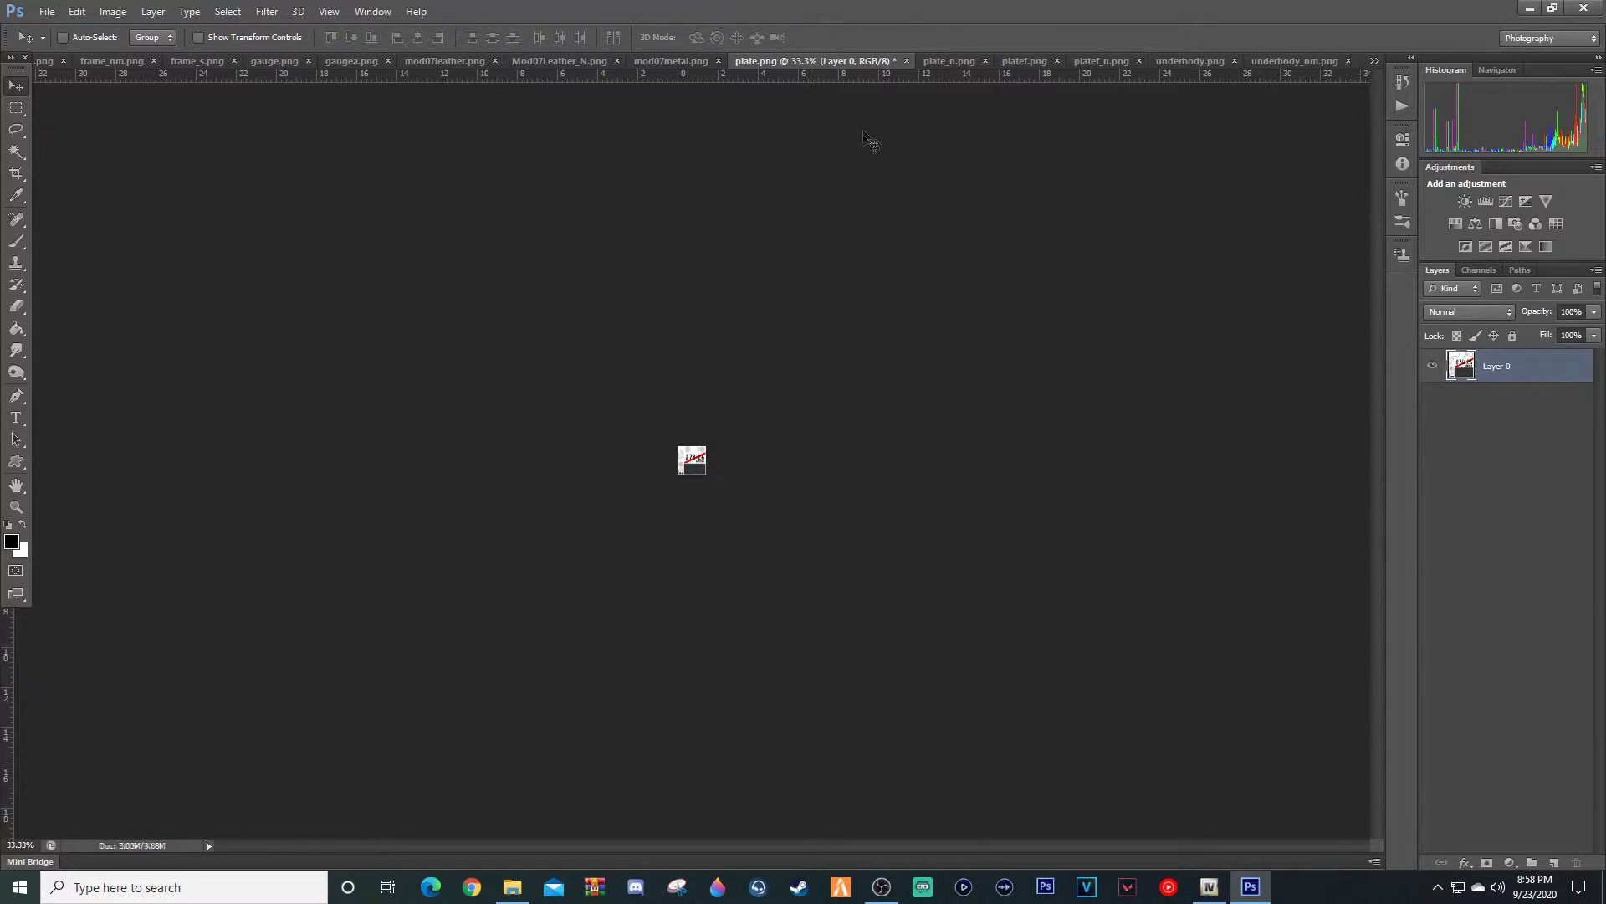
- Resize the mod07metal.png image to 30 percent of its pixel dimensions
left_click(672, 63)
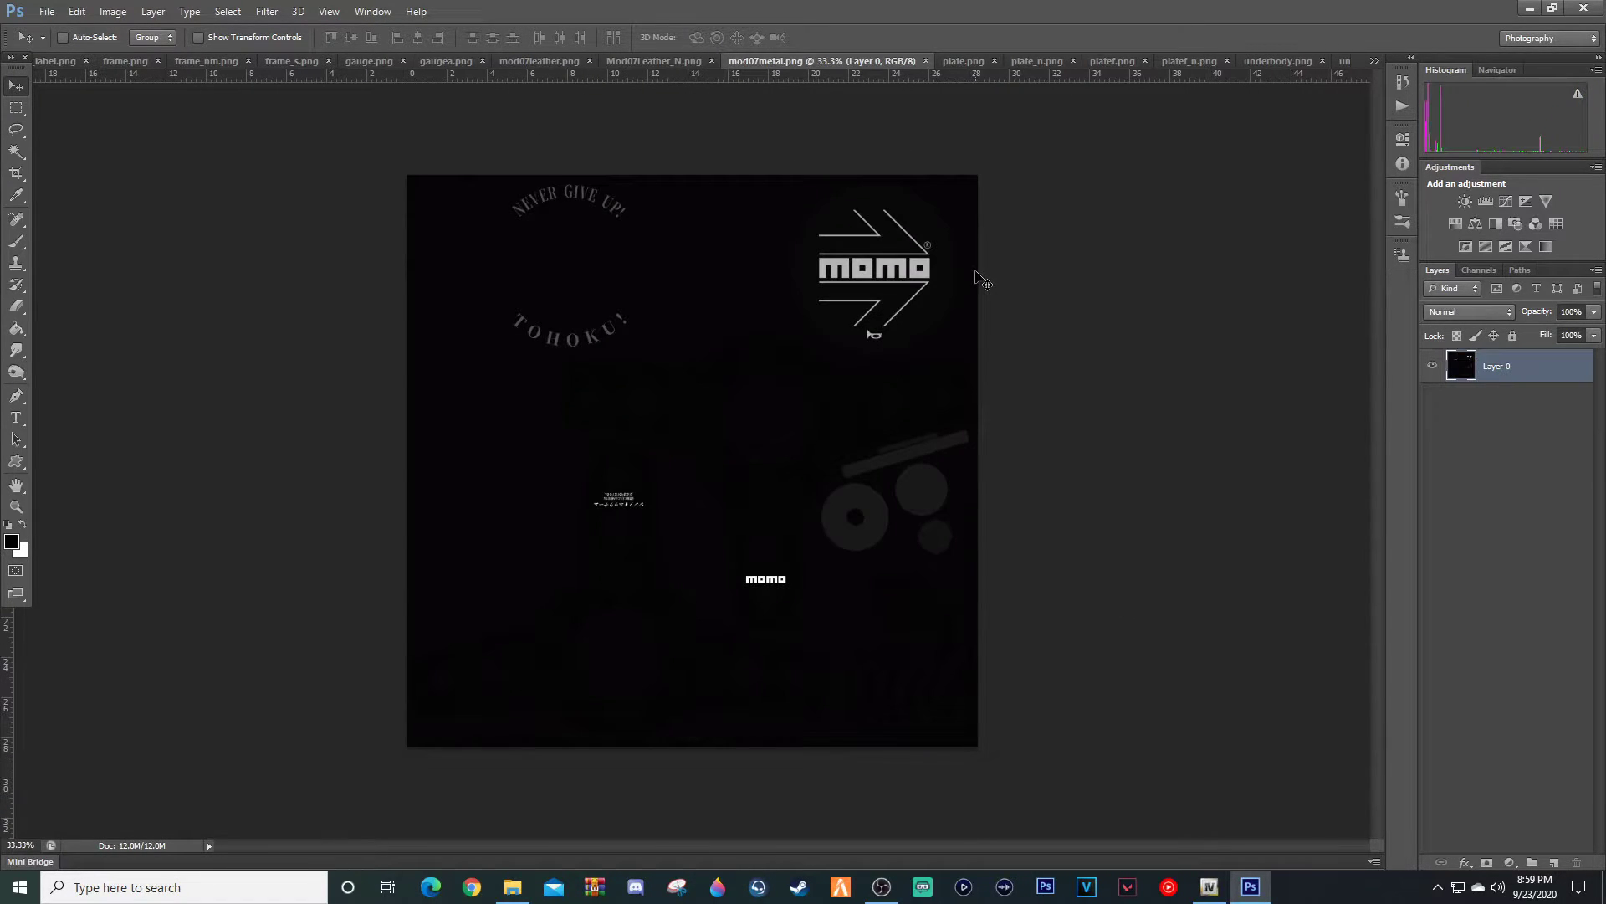
key("ctrl+alt+i")
left_click(945, 385)
left_click(921, 411)
double_click(874, 386)
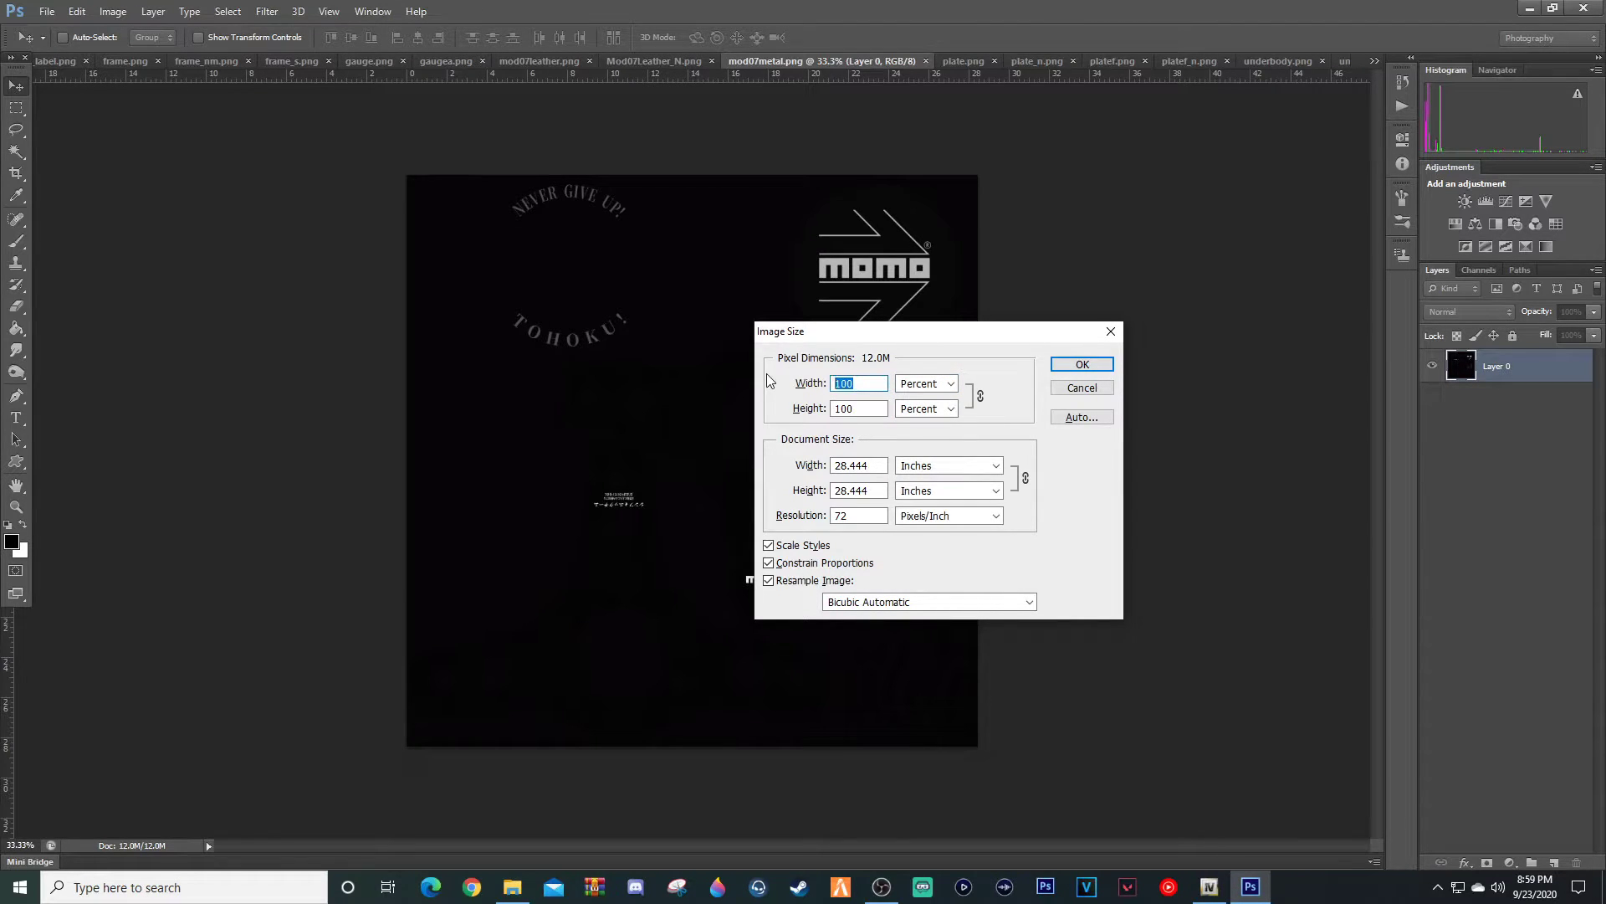
type("40")
key("BackSpace")
key("BackSpace")
type("40")
key("BackSpace")
key("BackSpace")
type("35")
key("BackSpace")
type("0")
key("Return")
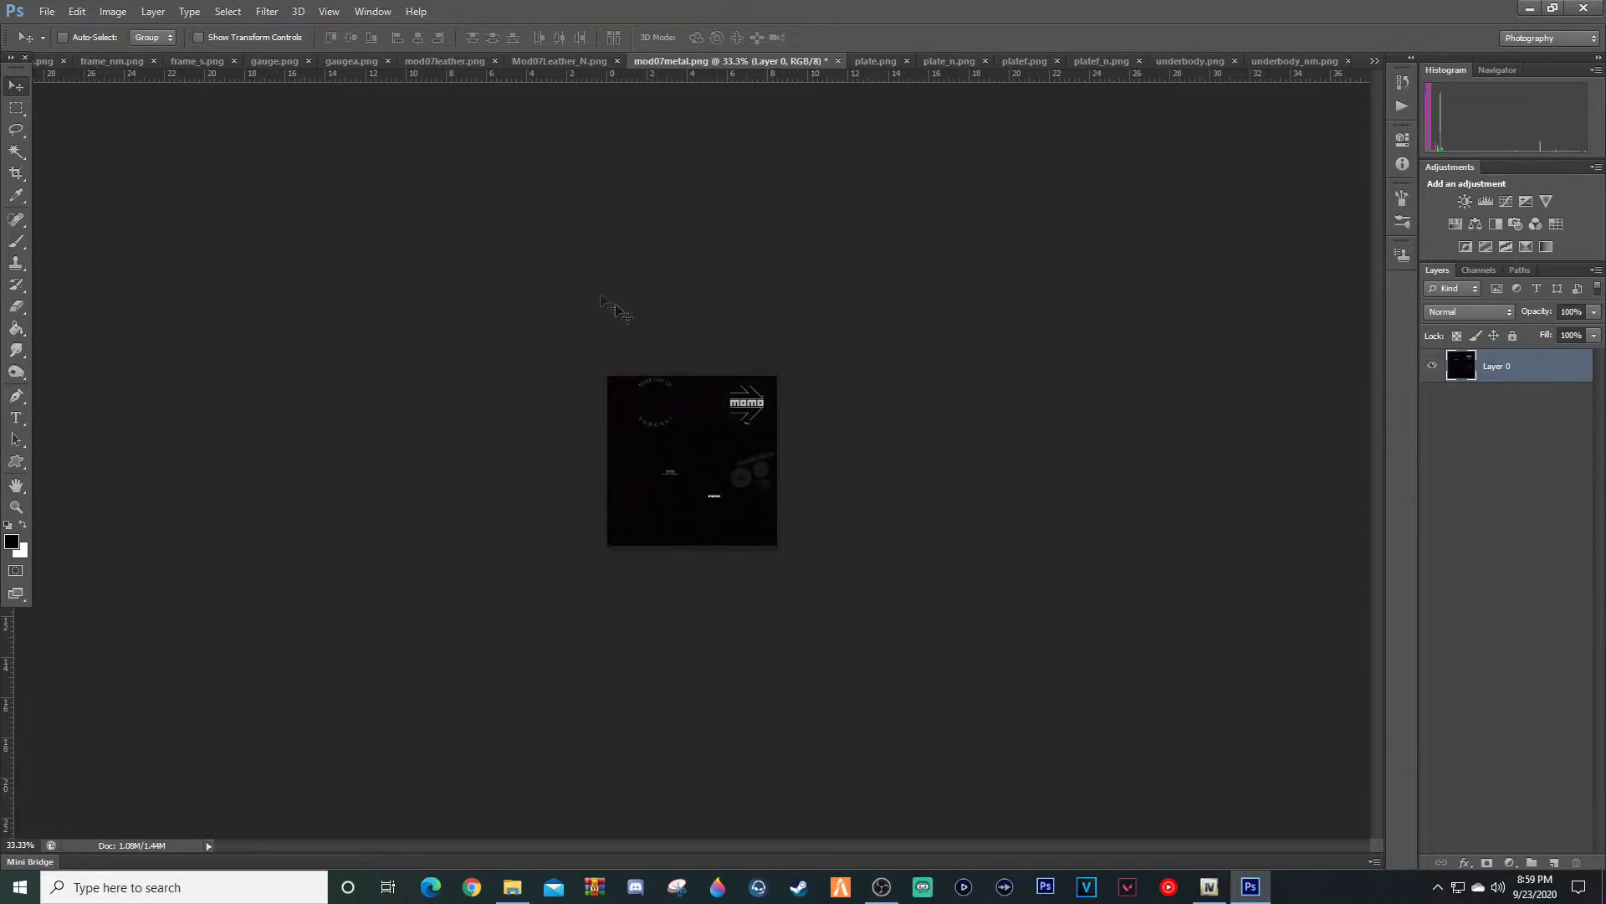
- Compare Mod07Leather_N.png with the neighbouring textures and resize it to 35 percent of its pixel dimensions
left_click(573, 62)
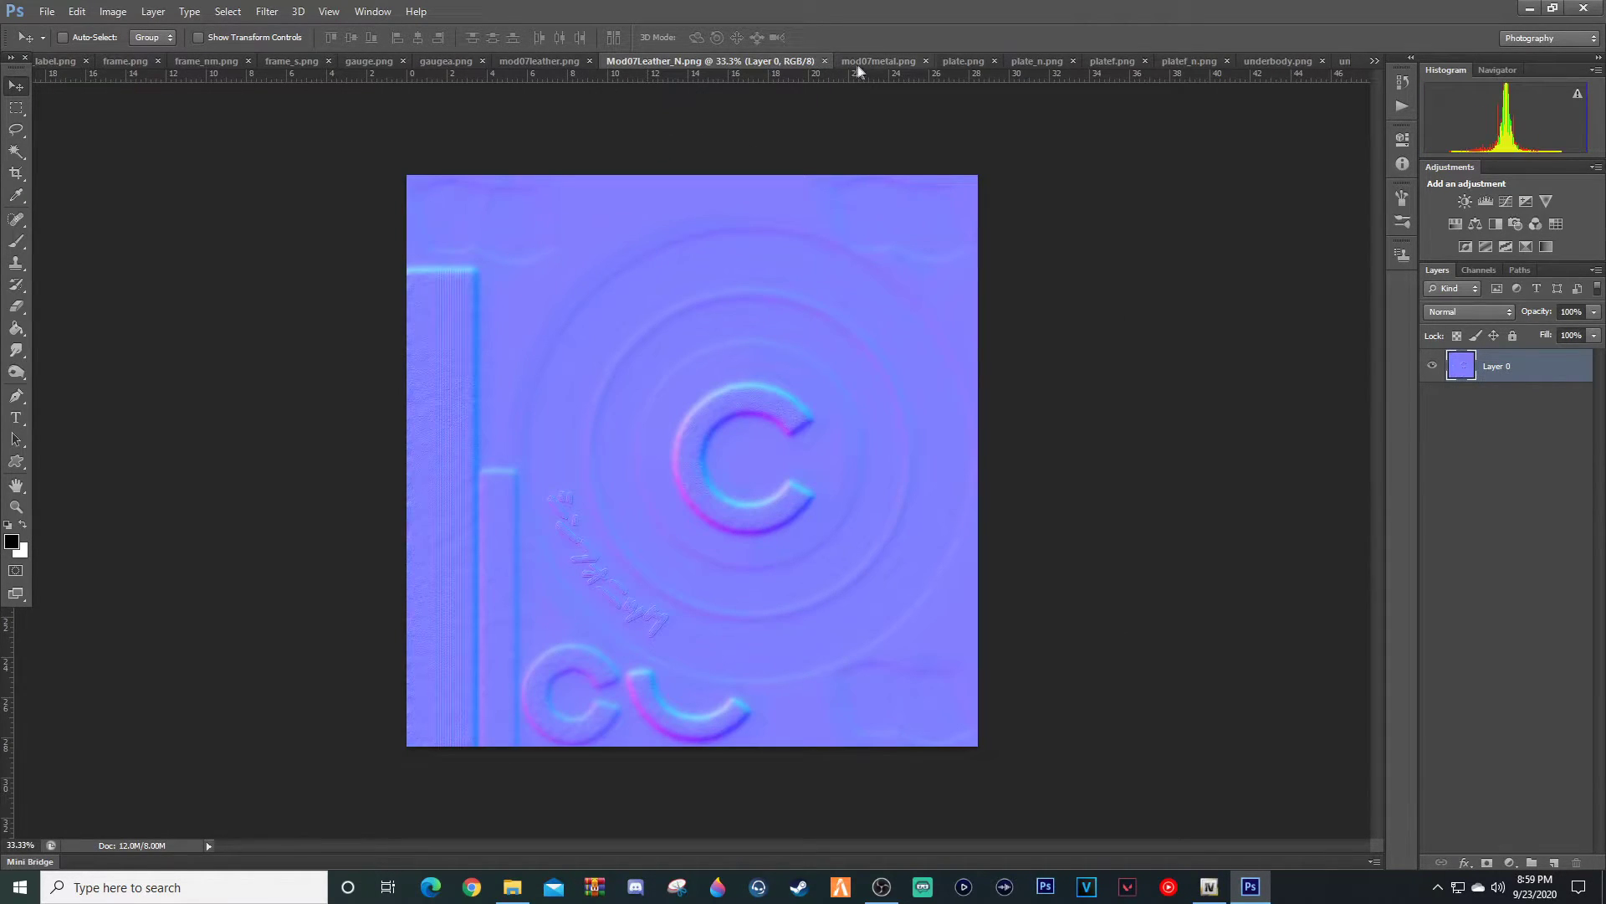
left_click(857, 64)
left_click(564, 64)
left_click(535, 57)
left_click(741, 63)
key("ctrl+alt+i")
left_click(926, 383)
left_click(920, 399)
type("50")
key("BackSpace")
key("BackSpace")
type("40")
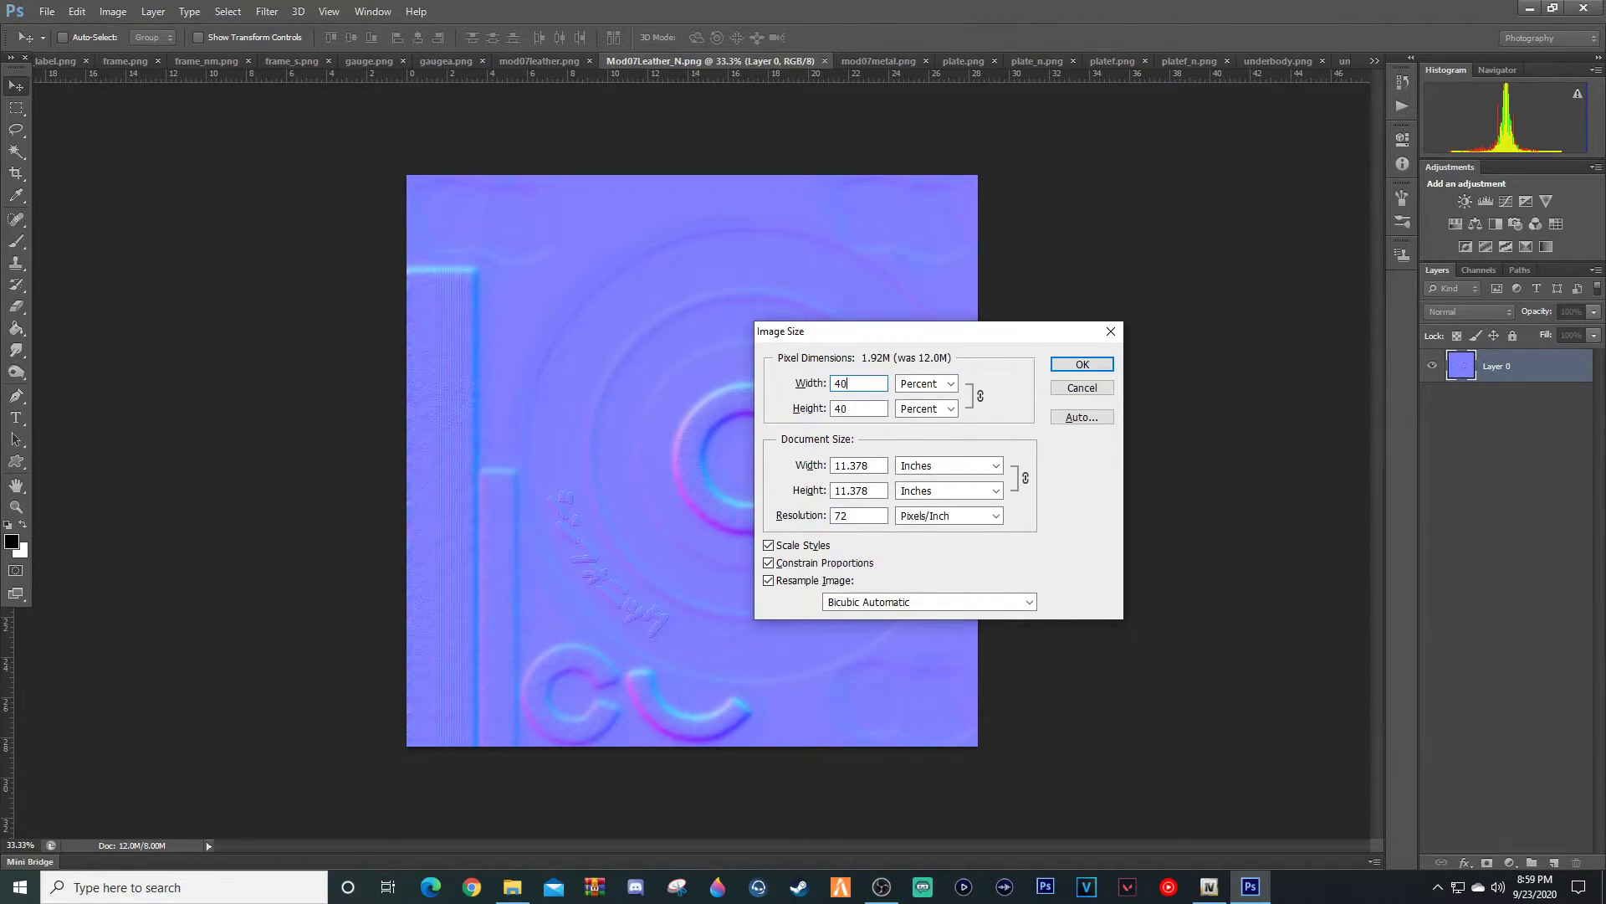
key("BackSpace")
key("BackSpace")
type("35")
key("Return")
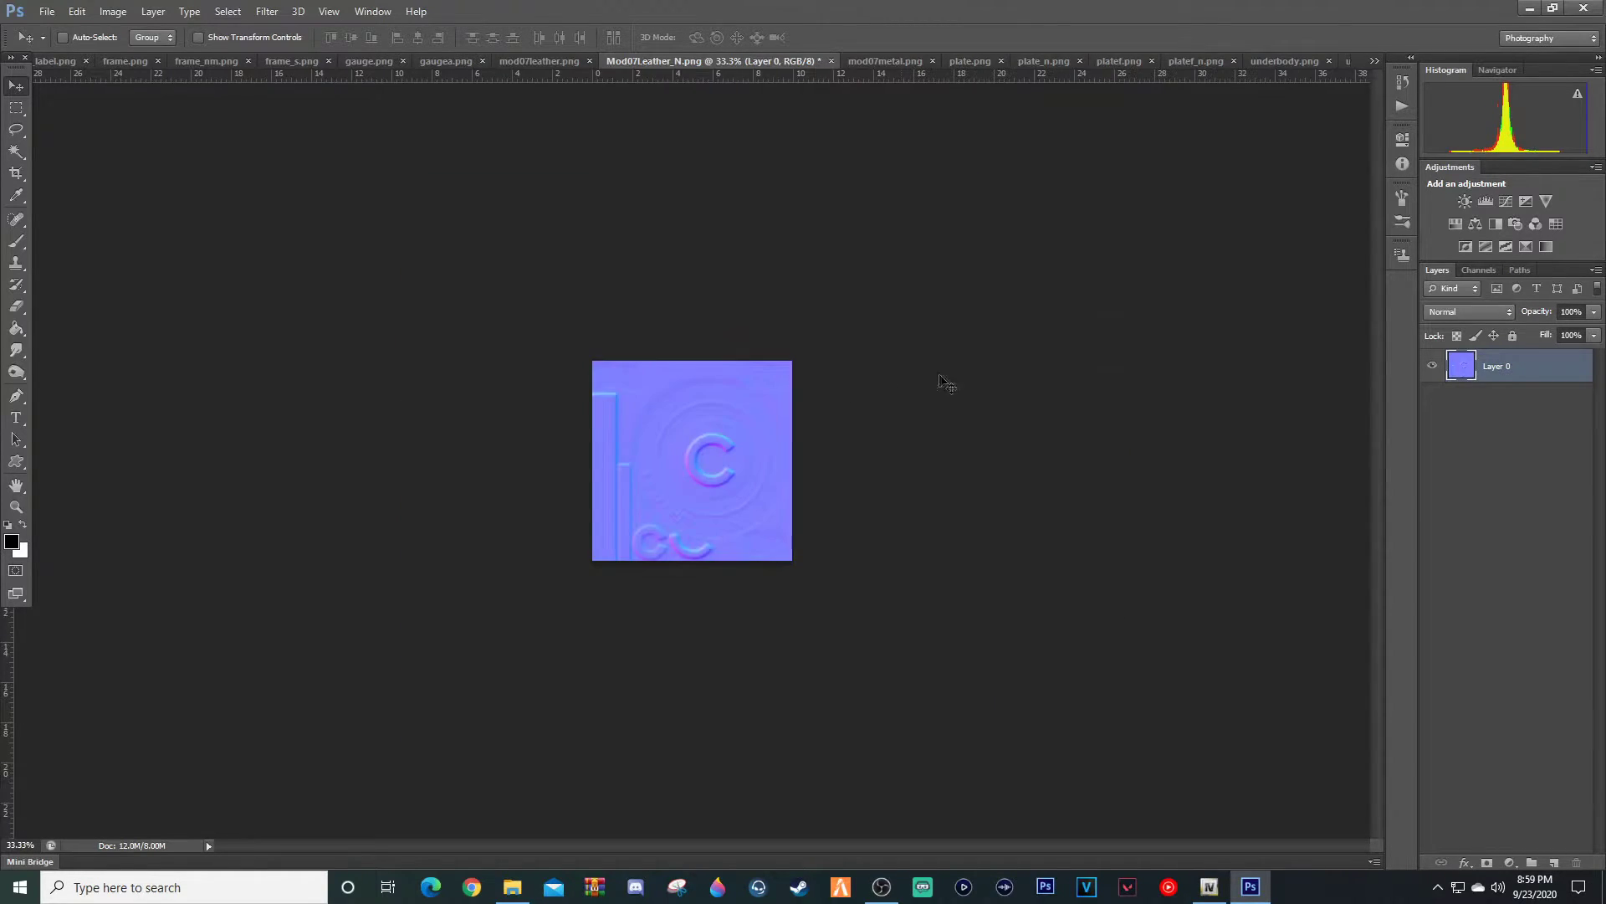
- Reduce the pixel dimensions of the mod07leather.png image by percentage
left_click(542, 67)
key("ctrl+alt+i")
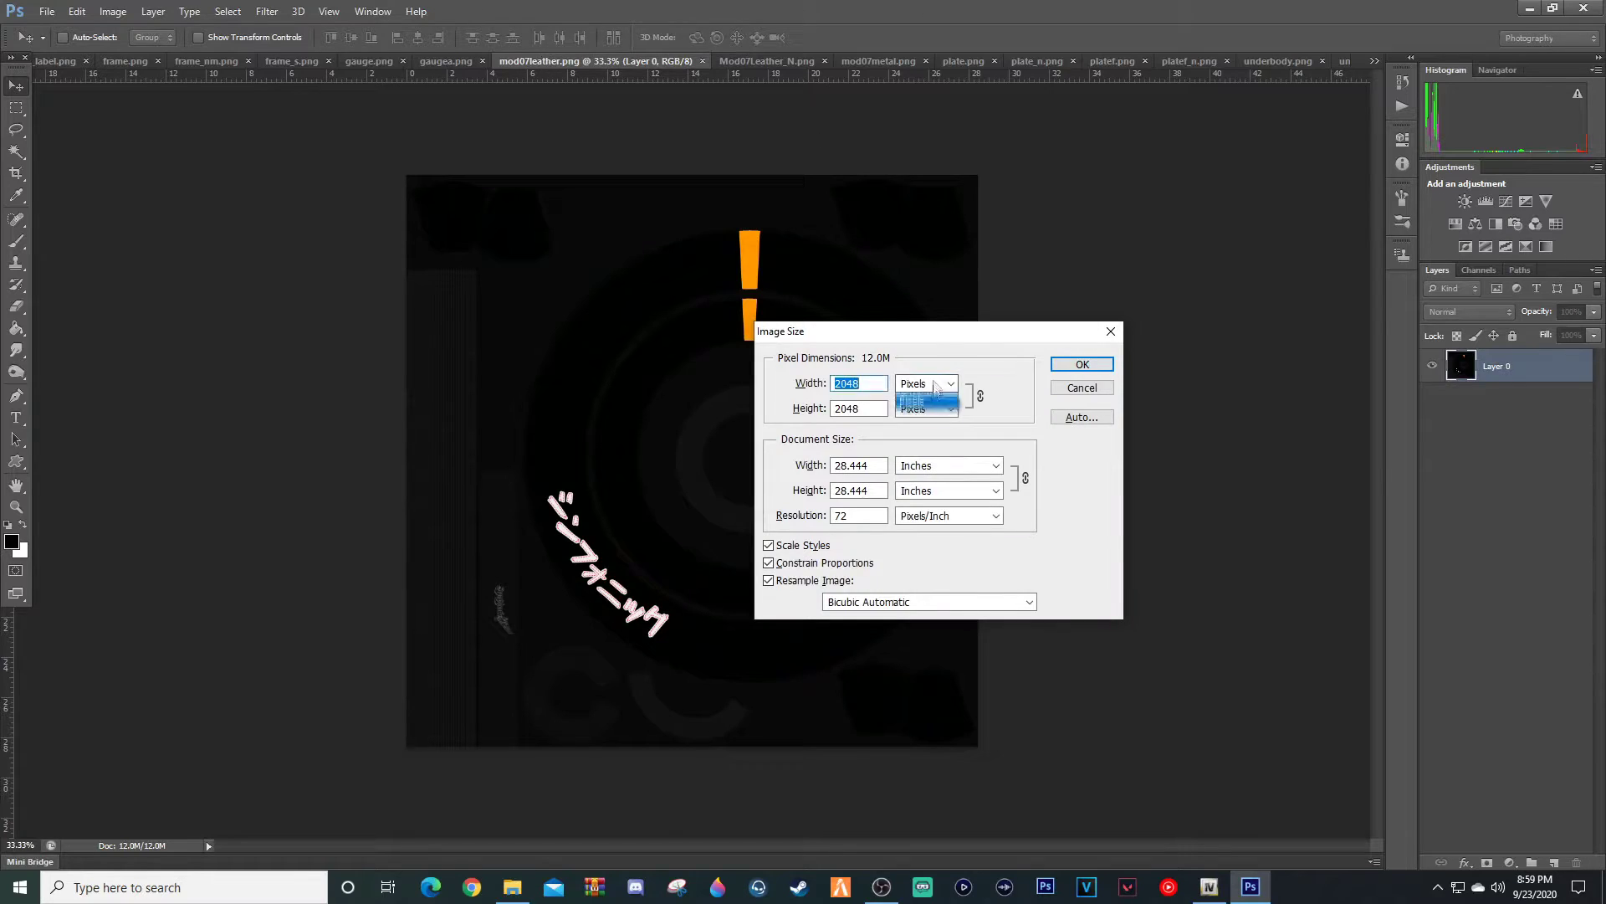
key("Return")
- Reduce the pixel dimensions of the gaugea.png image by percentage
left_click(446, 62)
key("ctrl+alt+i")
type("50")
key("Return")
key("ctrl+z")
key("ctrl+alt+i")
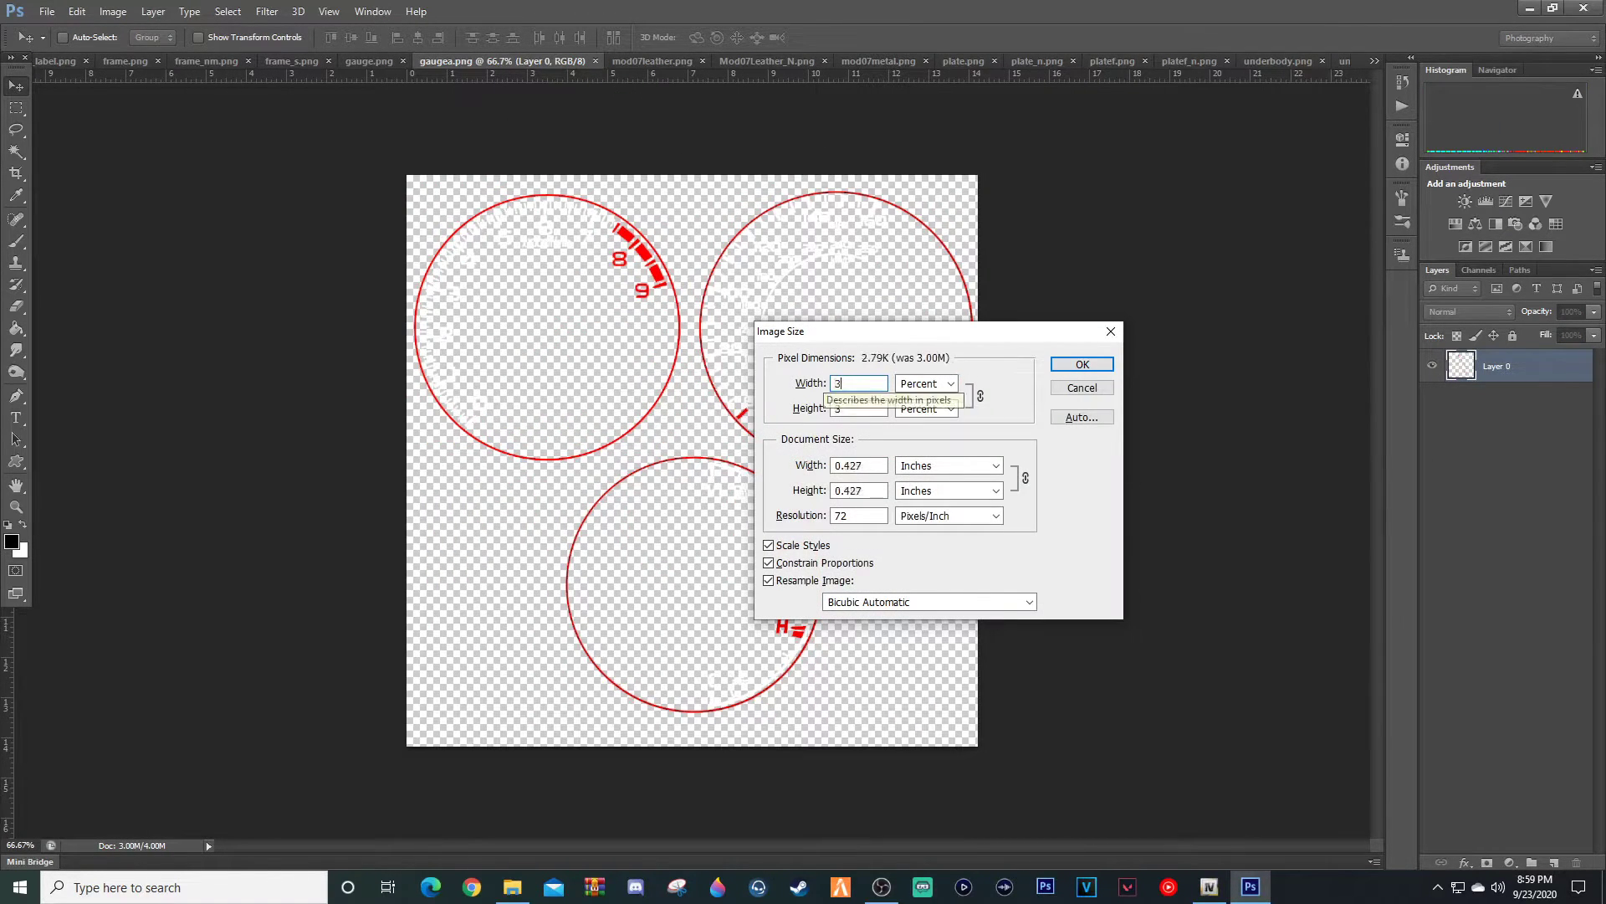
key("Return")
- Reduce the pixel dimensions of the gauge.png image by percentage
key("ctrl+shift+Tab")
key("ctrl+alt+i")
type("3")
key("Return")
left_click(219, 61)
key("ctrl+alt+i")
key("Escape")
key("ctrl+alt+i")
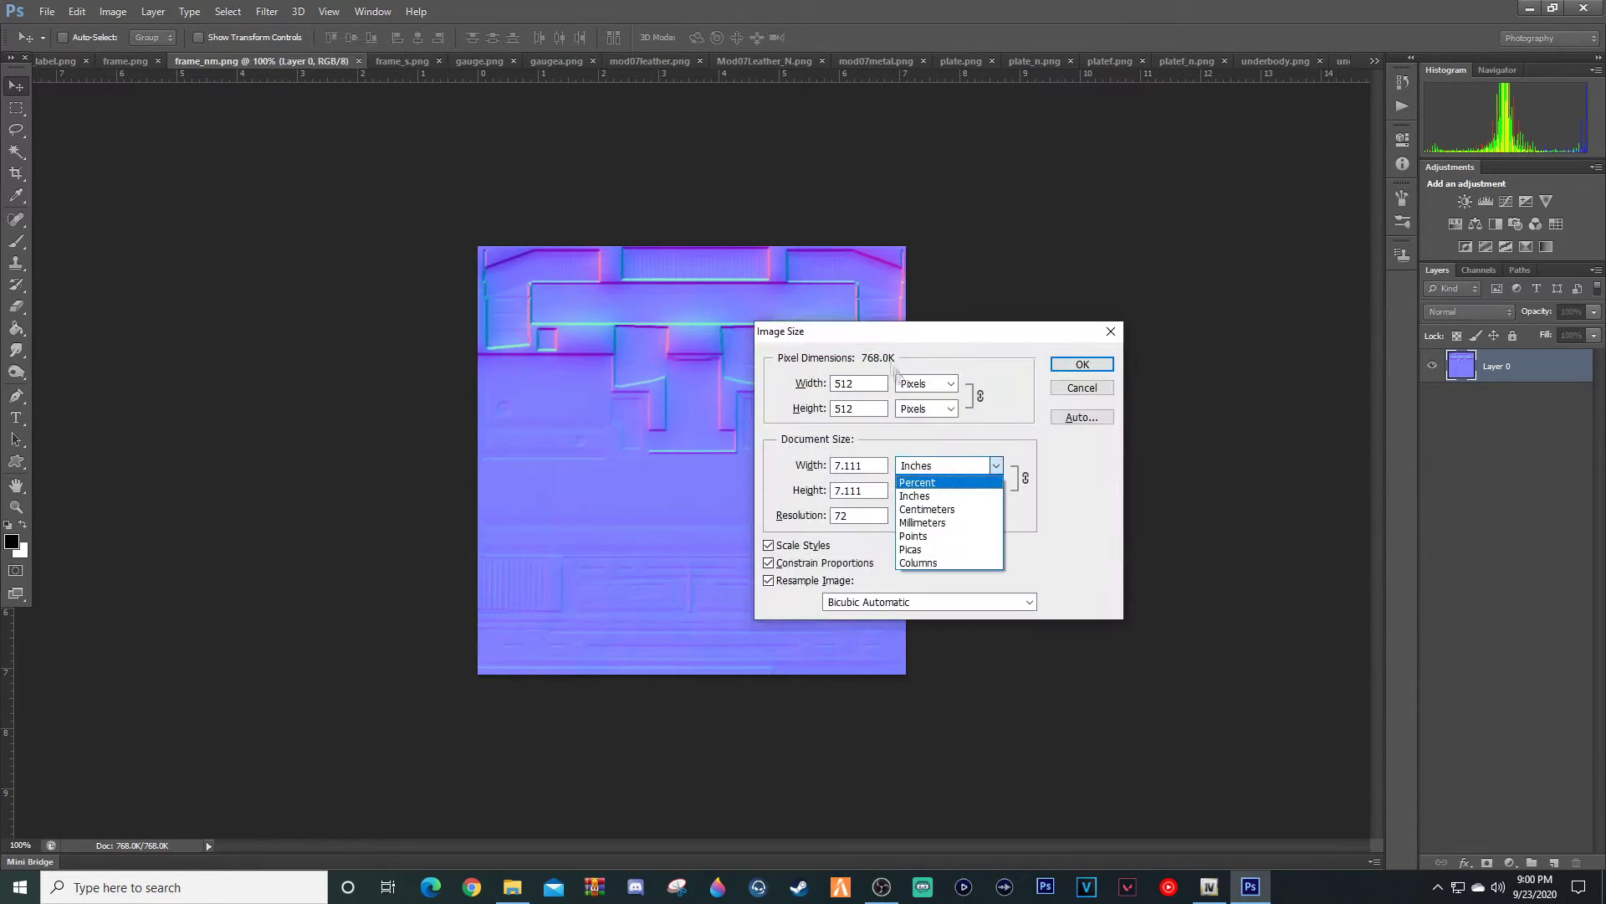
key("Escape")
- Resize the frame.png image to 50 percent of its pixel dimensions
key("ctrl+shift+Tab")
key("ctrl+alt+i")
left_click(925, 383)
left_click(913, 400)
type("50")
key("Return")
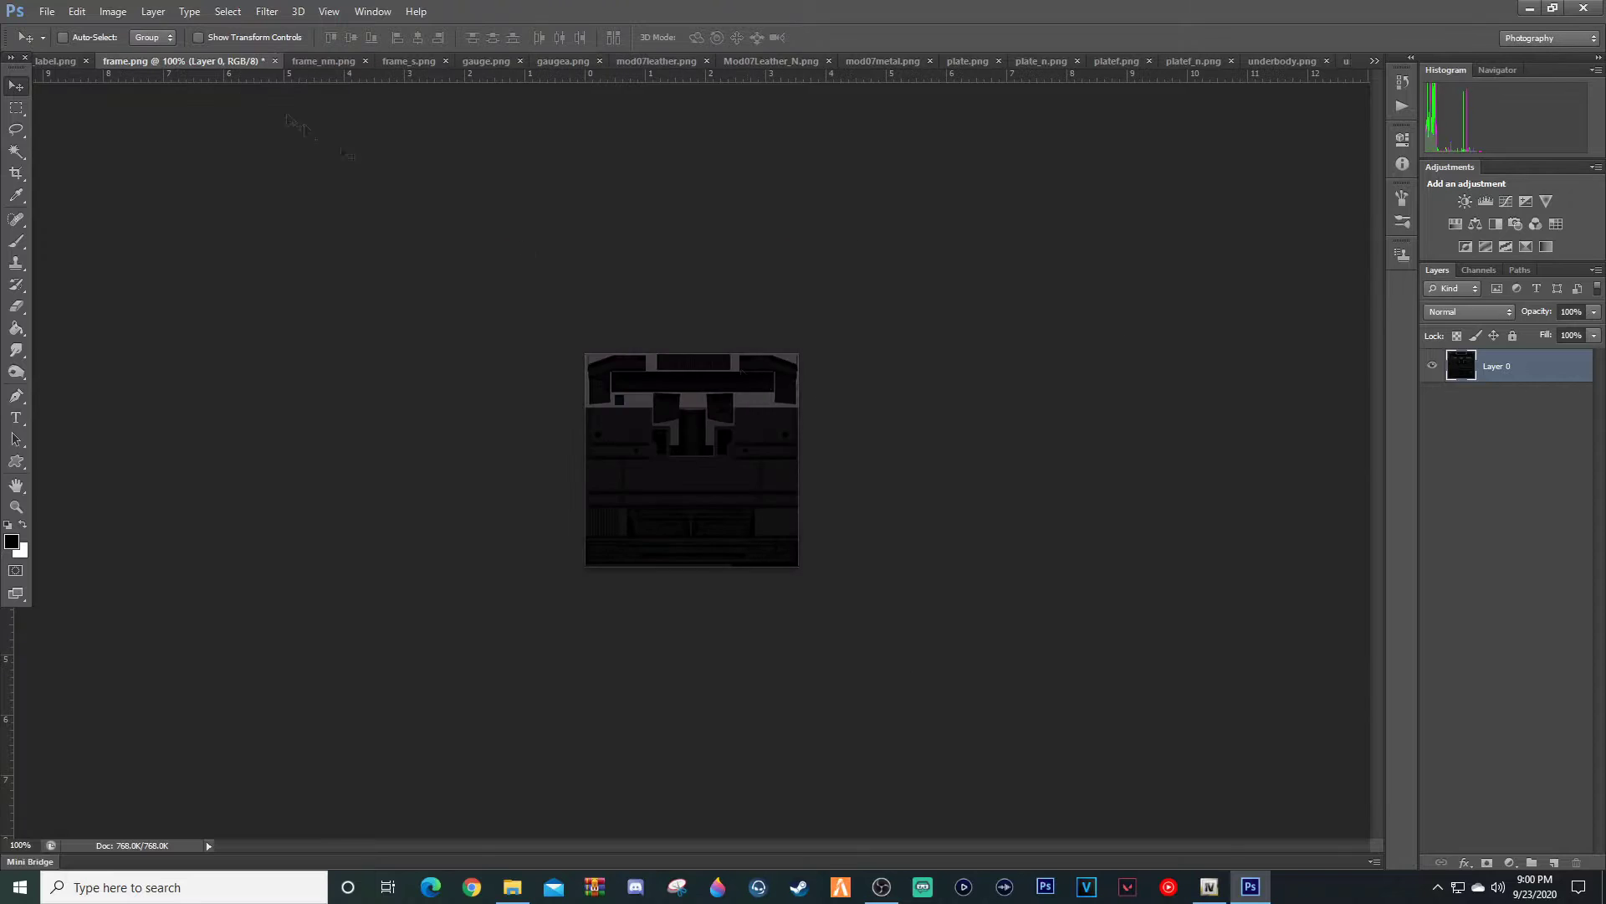
- Resize the decal_label.png image to 30 percent of its pixel dimensions
key("ctrl+shift+Tab")
key("ctrl+alt+i")
type("30")
key("Return")
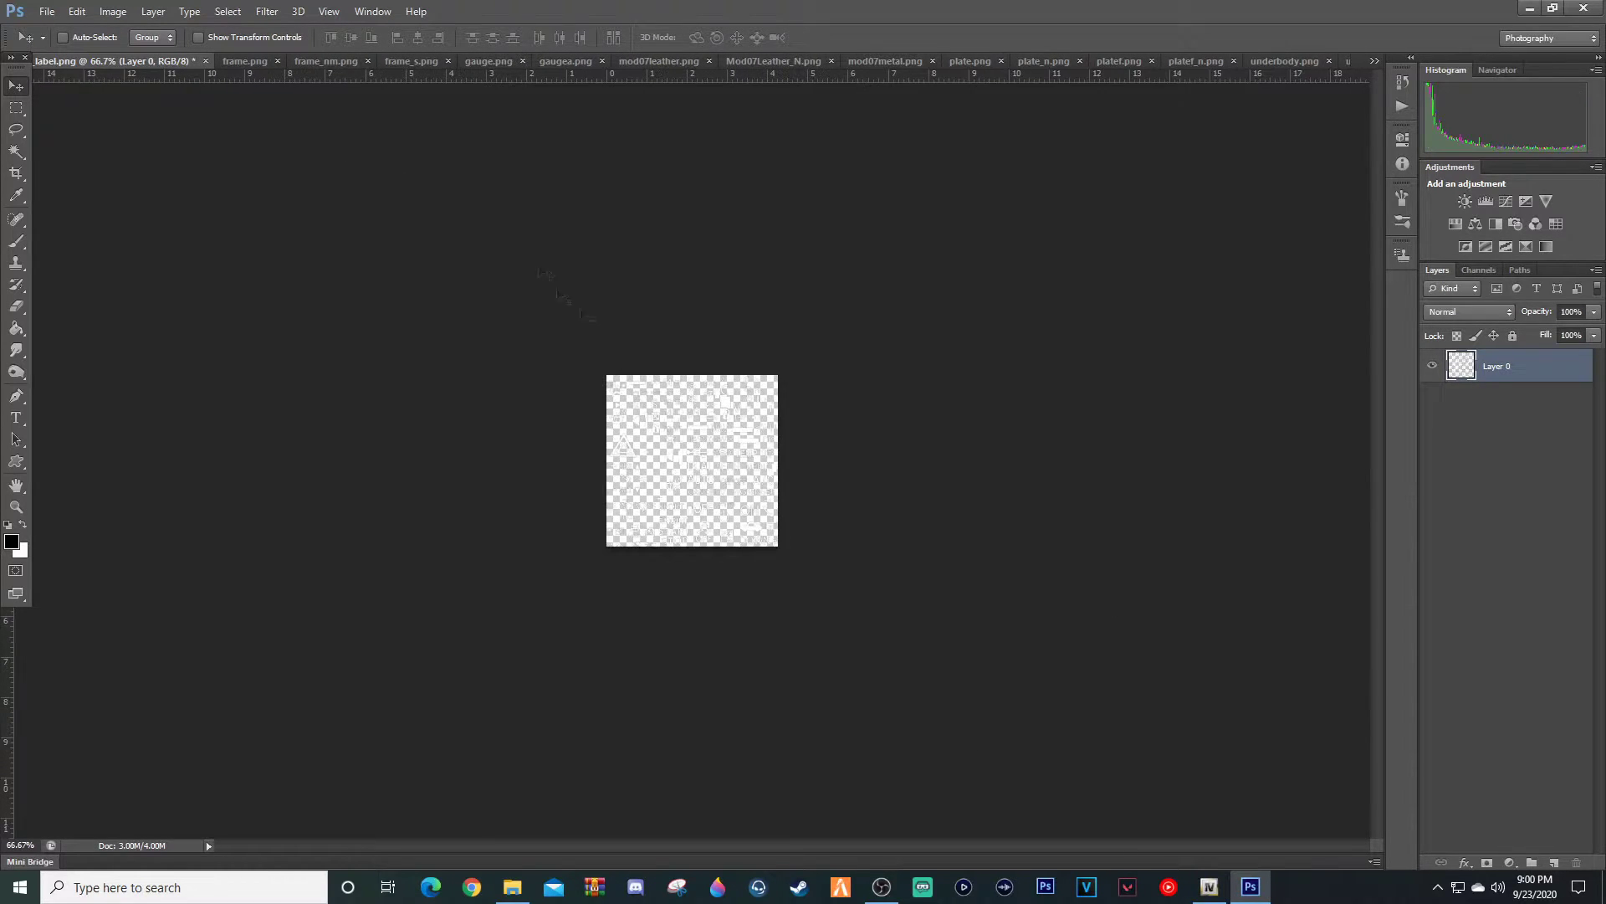
- Bring up bride_gias.png from the list of open documents and resize it to 30 percent of its pixel dimensions
left_click(1374, 61)
left_click(1422, 64)
key("ctrl+alt+i")
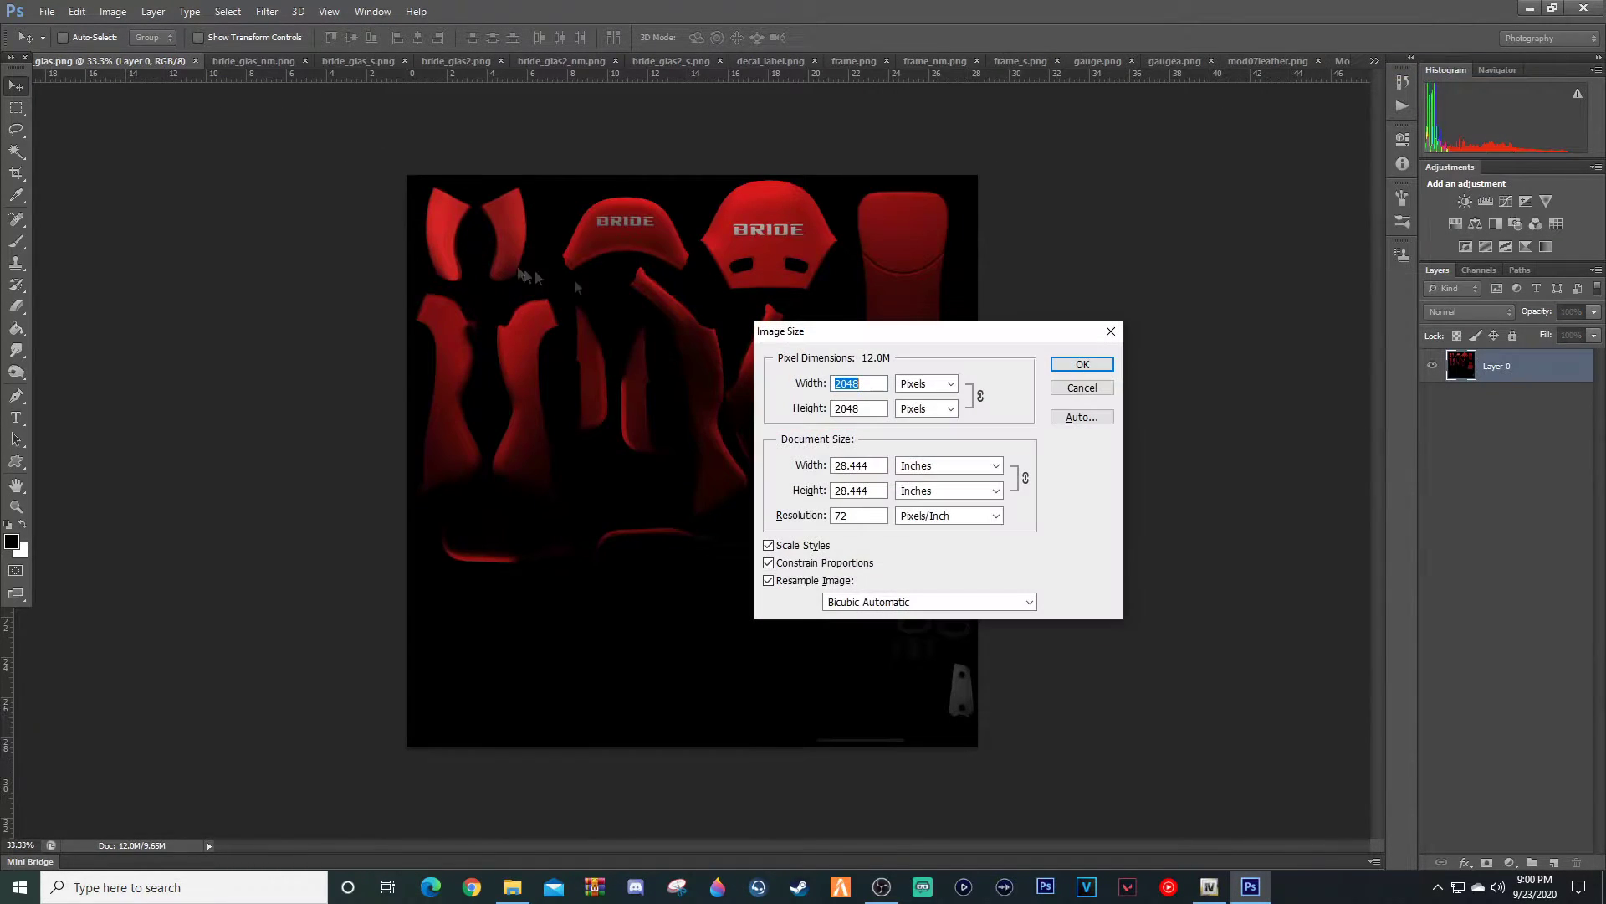
type("30")
key("Return")
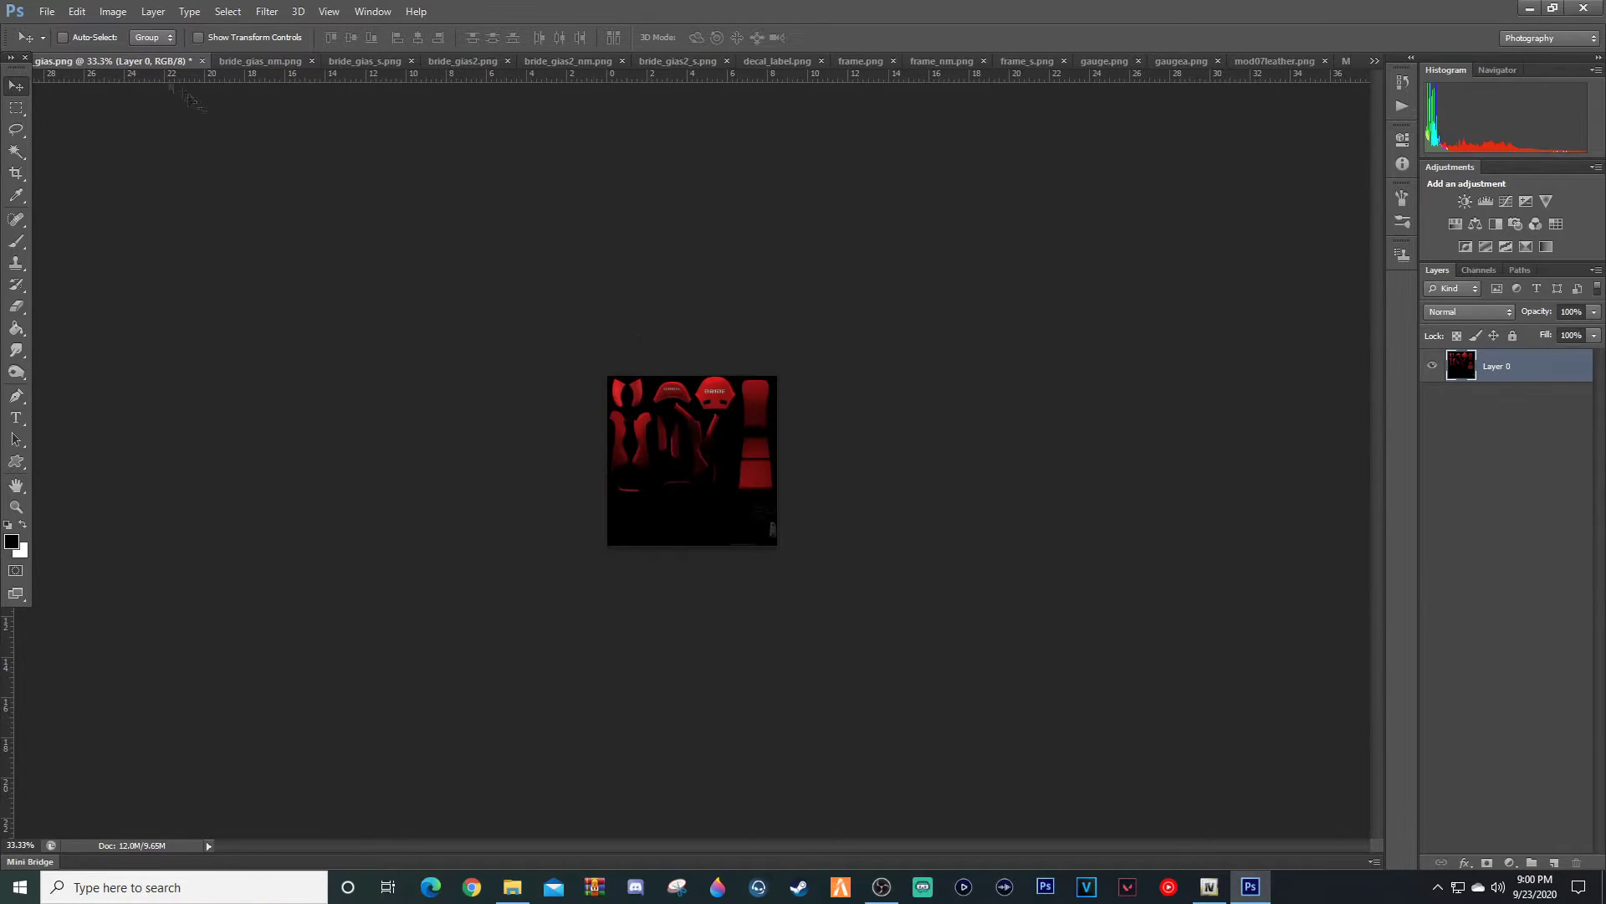
- Reduce the bride_gias_nm.png image by percentage and resize bride_gias_s.png to 30 percent of its pixel dimensions
left_click(251, 61)
key("ctrl+alt+i")
key("Return")
left_click(357, 63)
key("ctrl+alt+i")
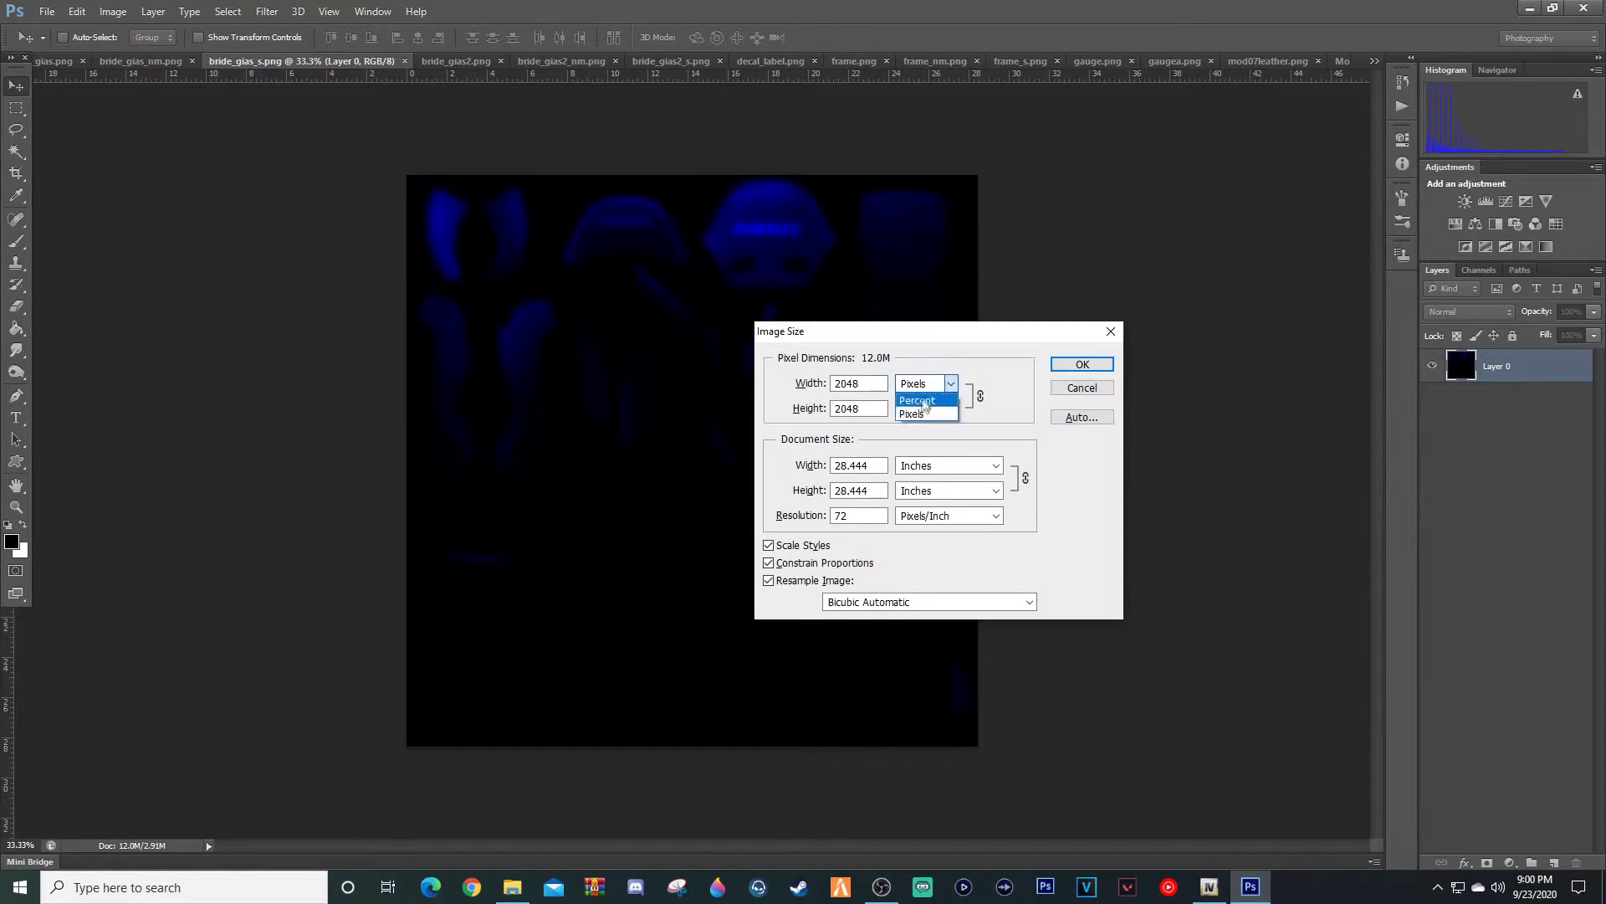
type("30")
key("Return")
- Resize the bride_gias2.png and bride_gias2_nm.png images to 30 percent of their pixel dimensions
left_click(456, 61)
key("ctrl+alt+i")
type("30")
key("Return")
left_click(555, 61)
key("ctrl+alt+i")
type("30")
key("Return")
- Resize the bride_gias2_s.png image to 30 percent of its pixel dimensions
left_click(667, 63)
key("ctrl+alt+i")
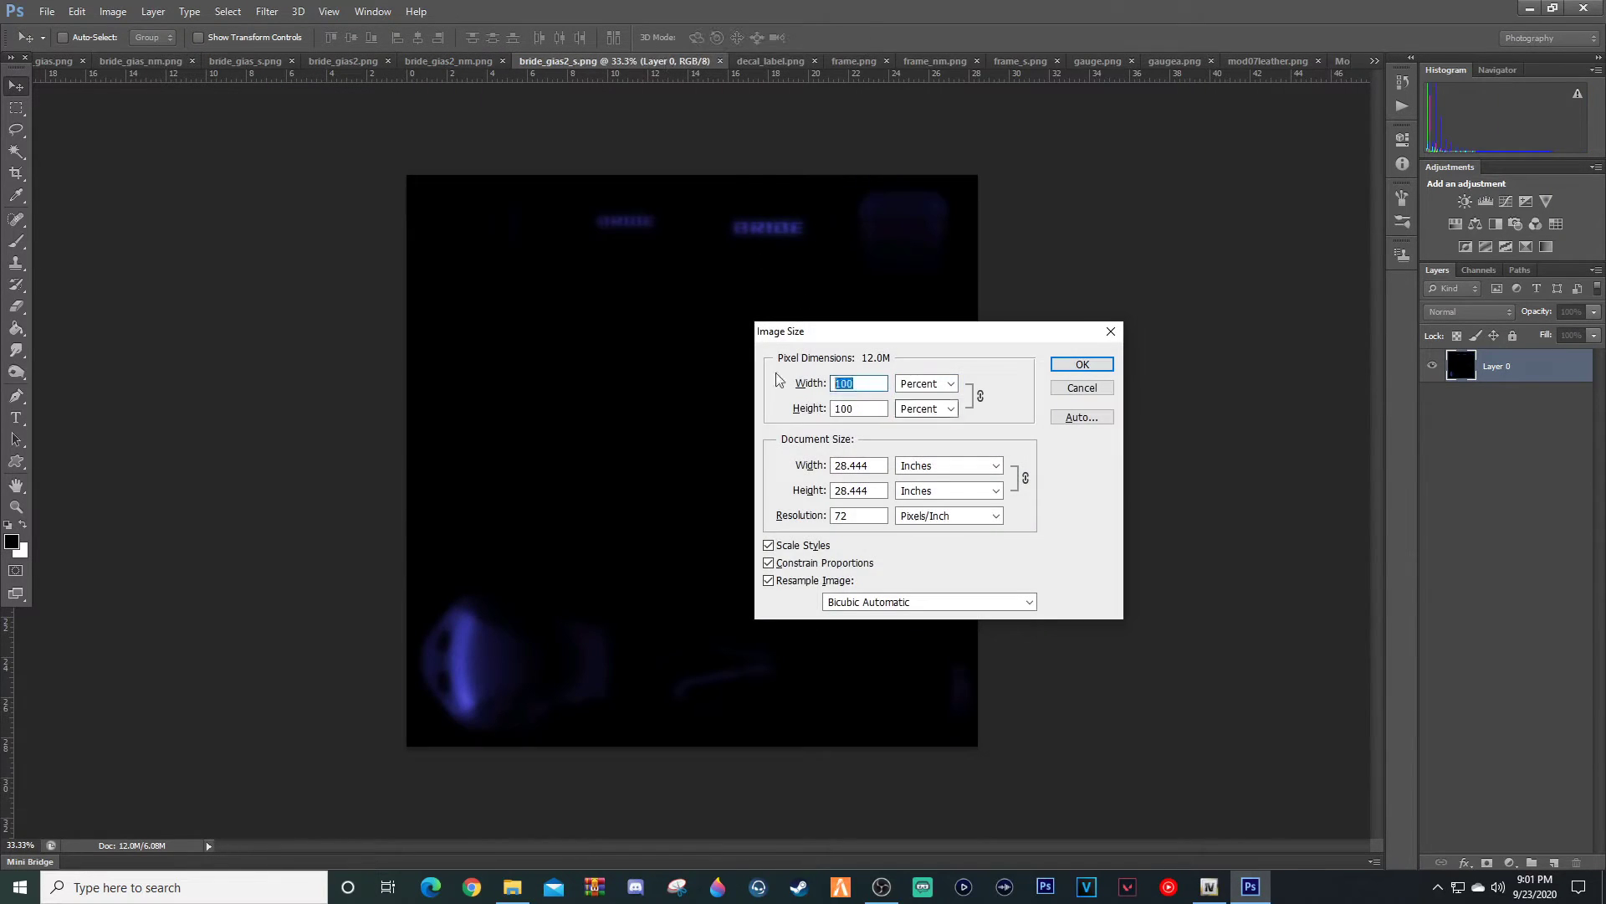
type("30")
key("Return")
- Return to bride_gias.png and close it, saving the changes
left_click(853, 61)
left_click(1375, 61)
left_click(1428, 67)
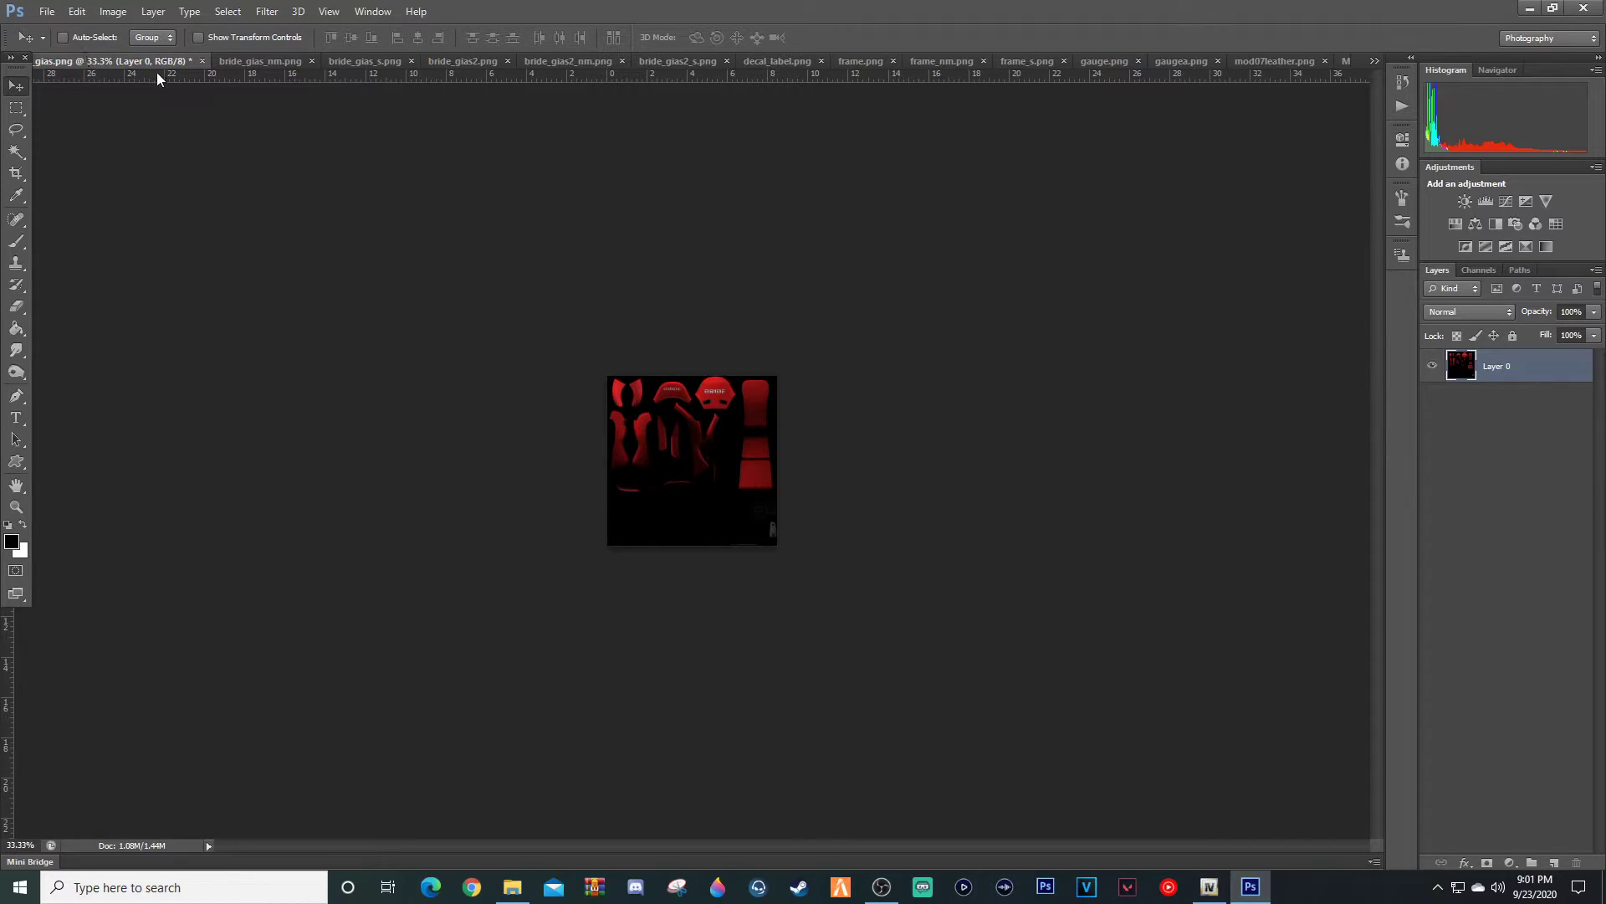
left_click(204, 61)
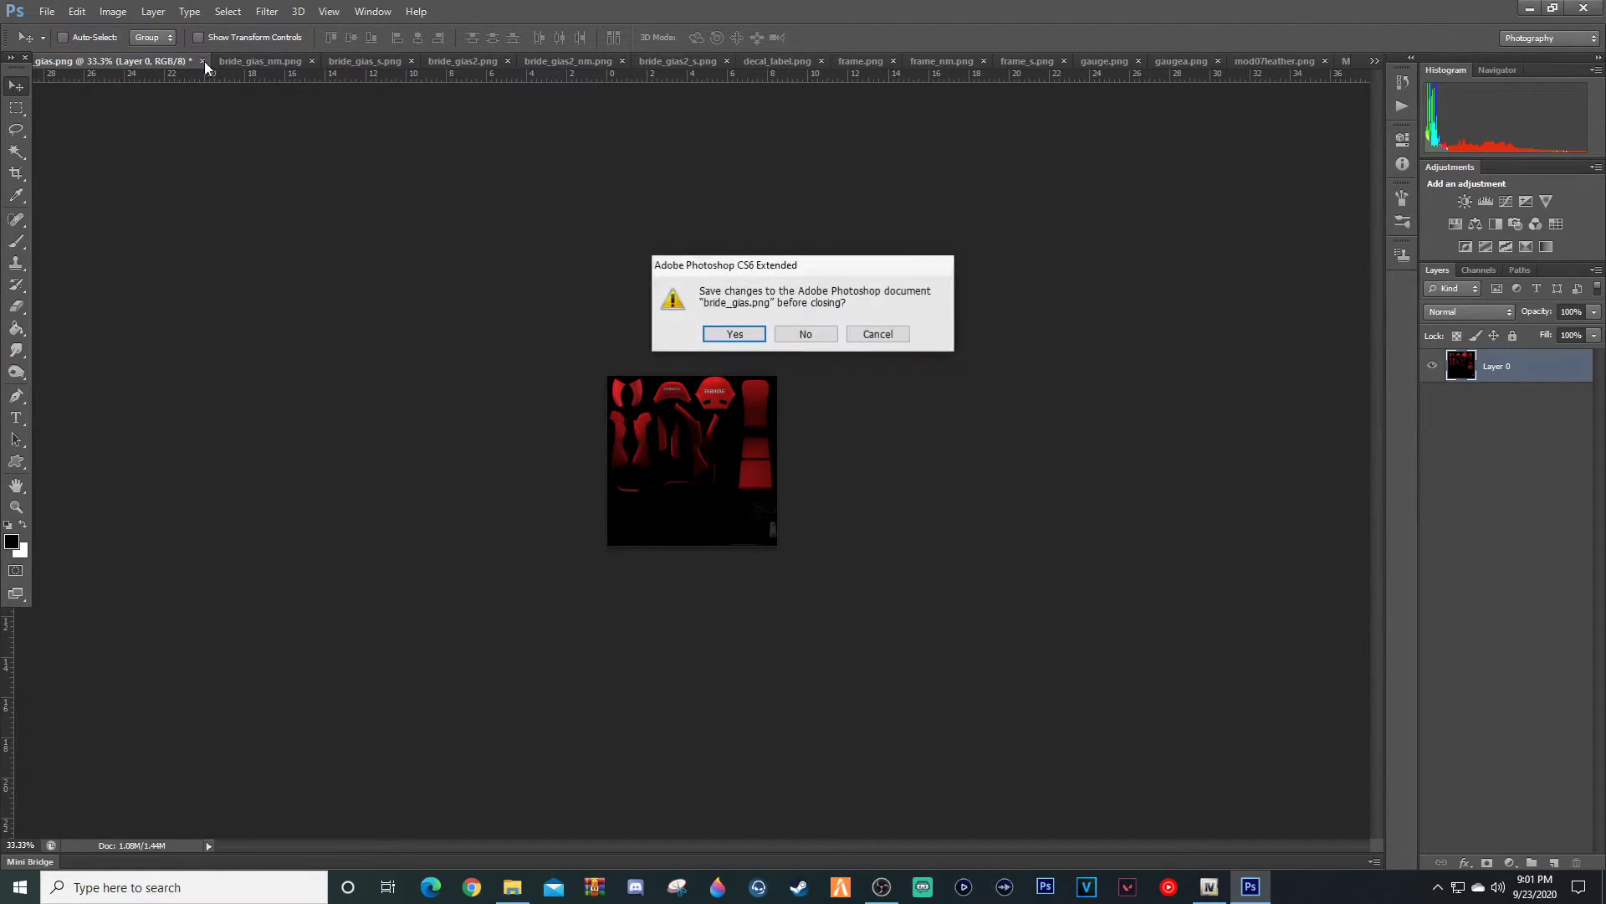
left_click(734, 334)
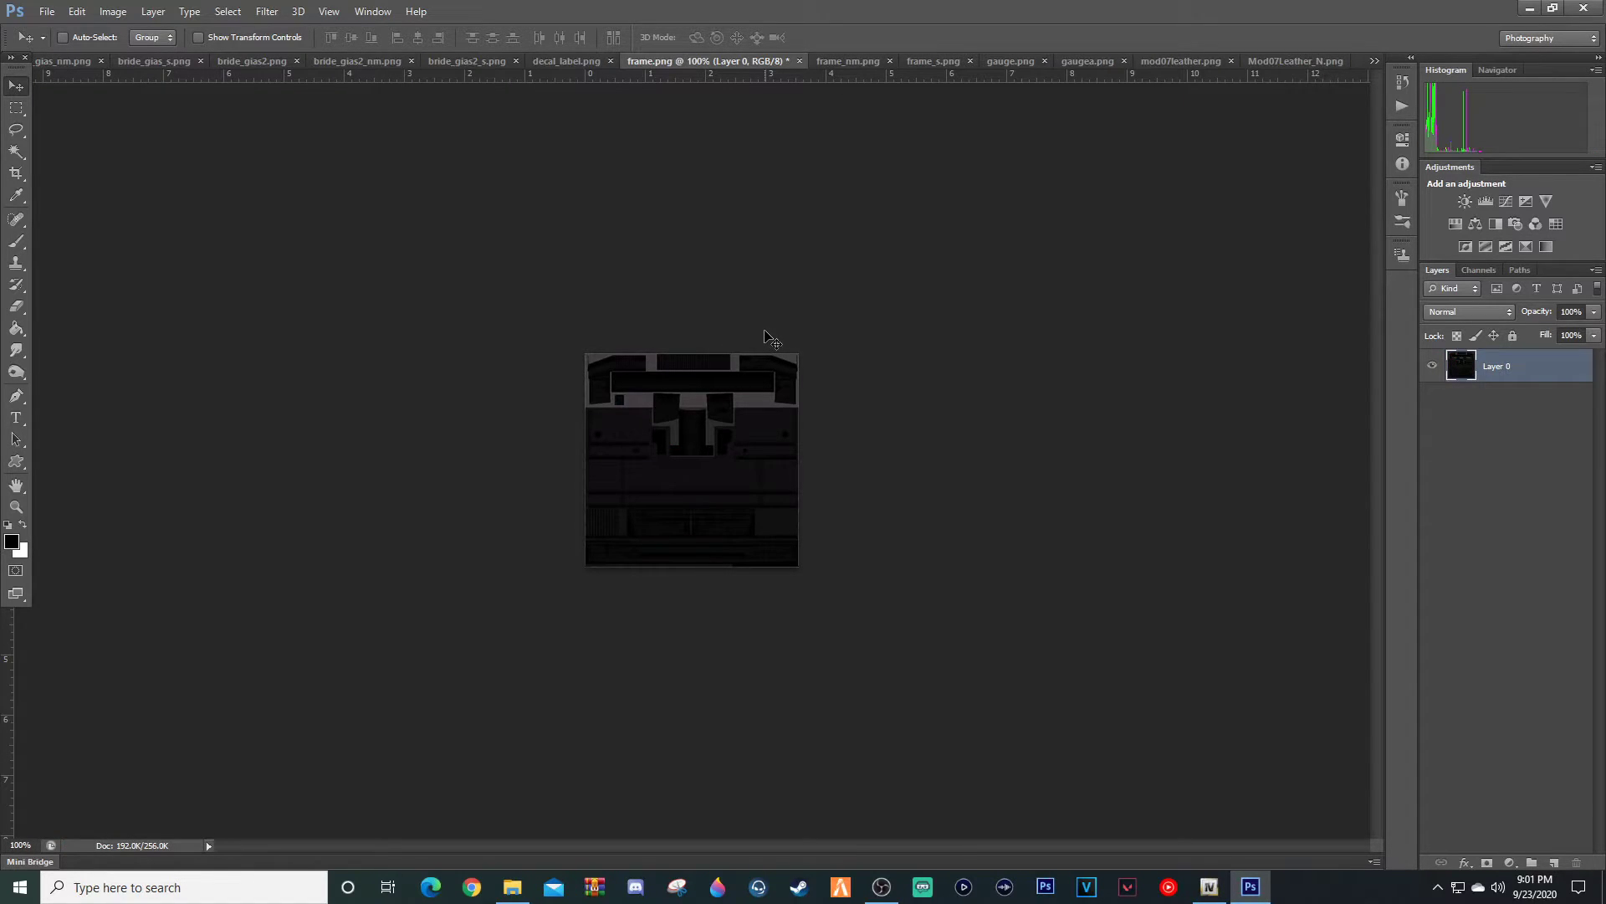
- Save frame.png as a PNG copy under the same name in the ORIGINAL folder with None / Fast compression
left_click(47, 12)
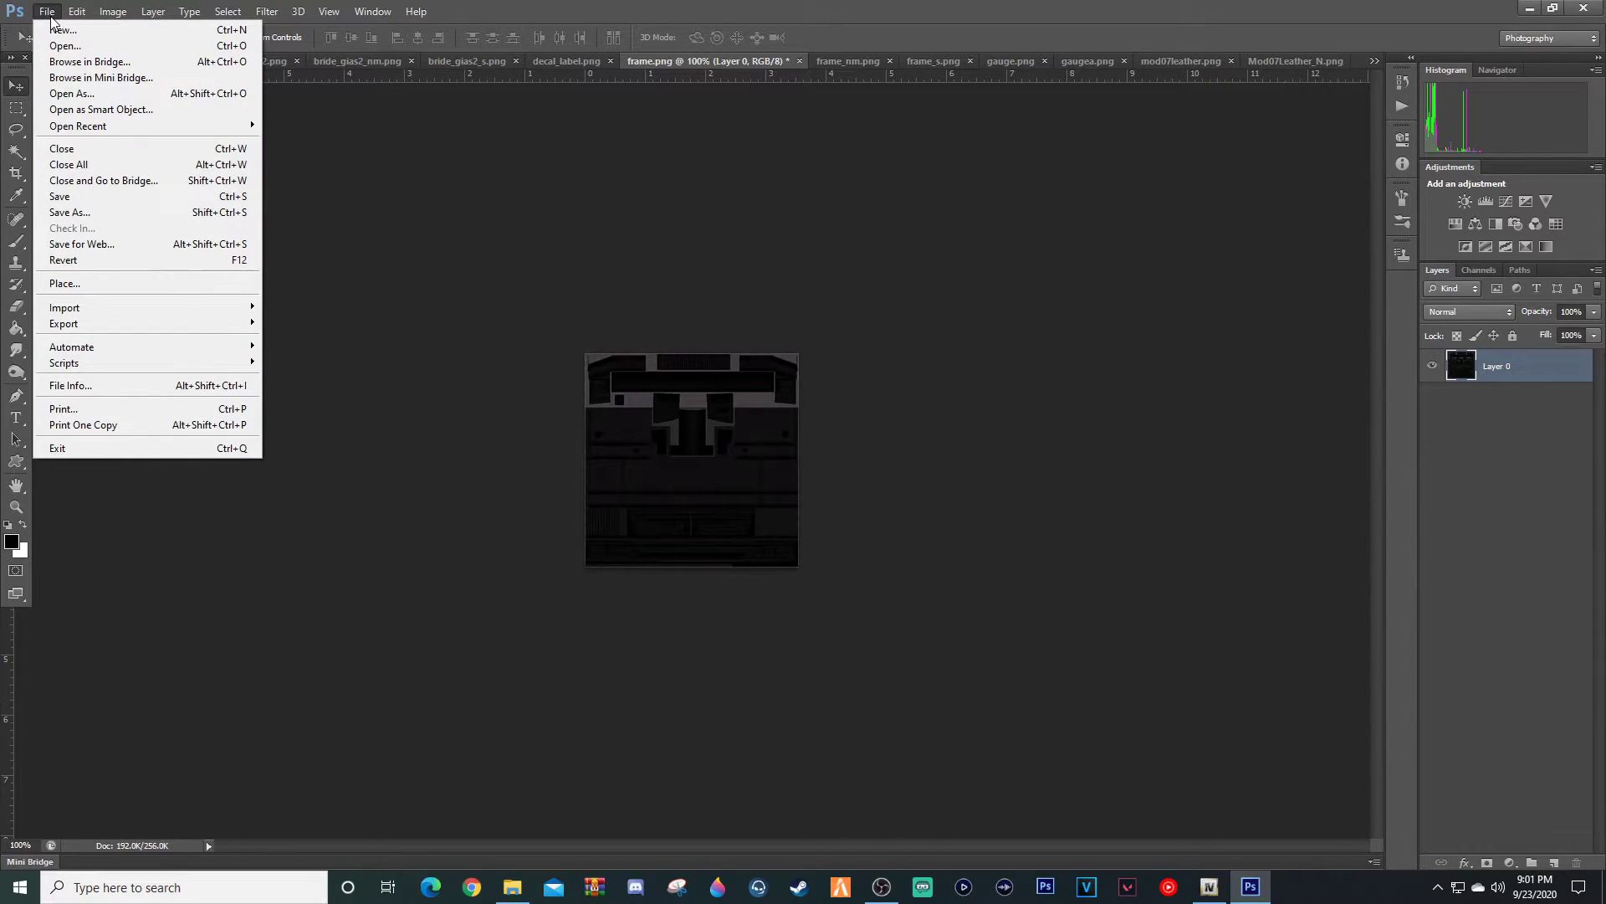
left_click(92, 212)
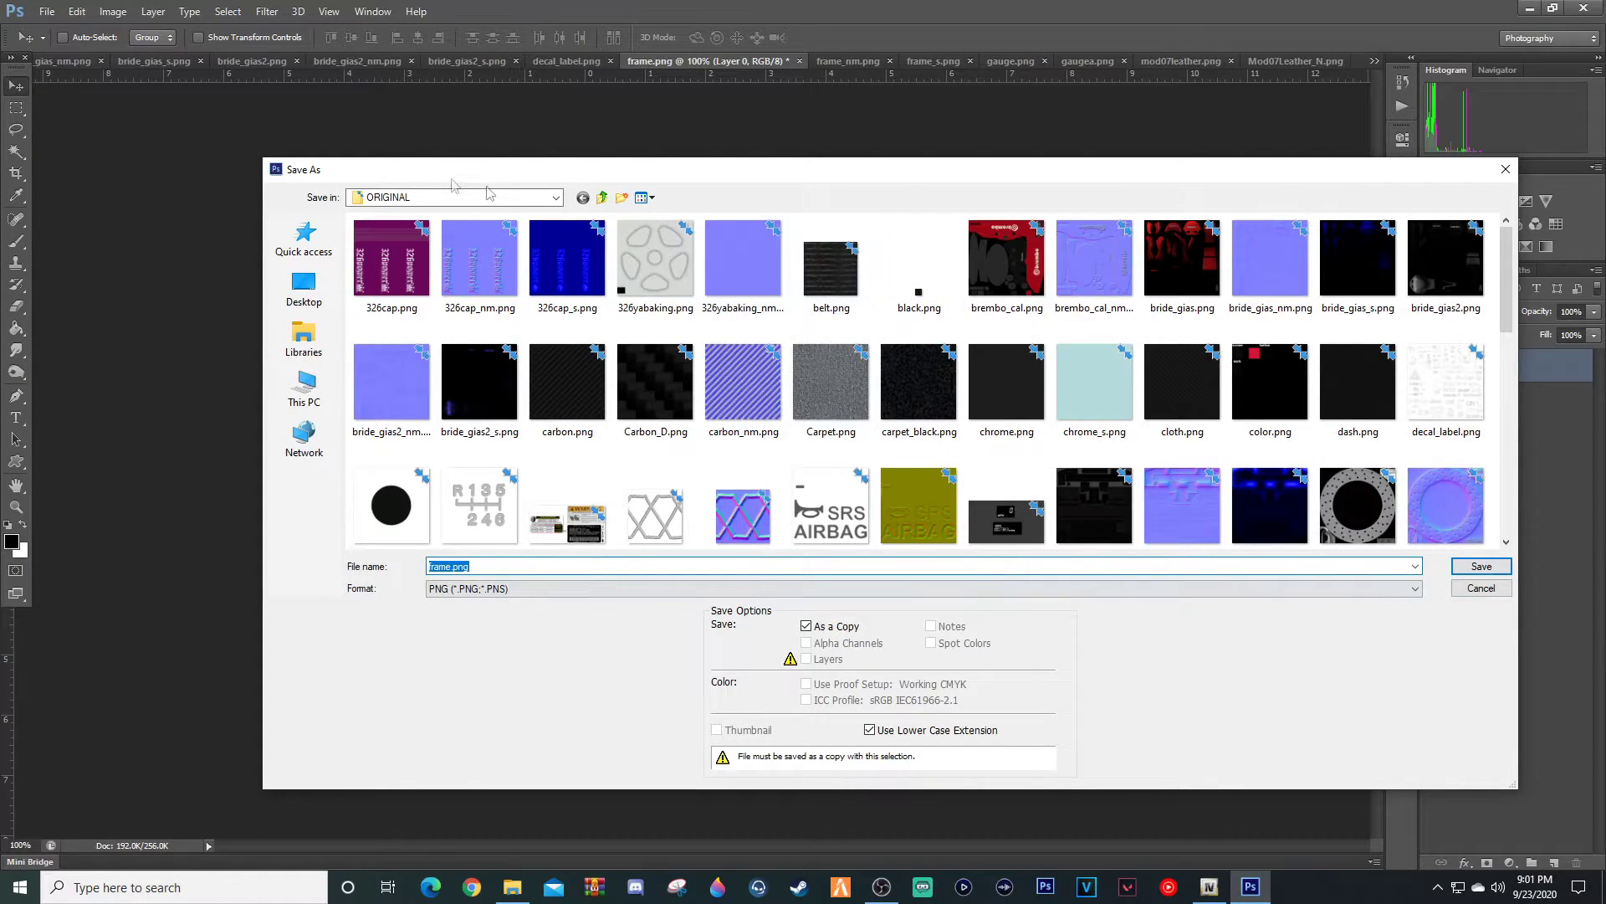
left_click(1481, 567)
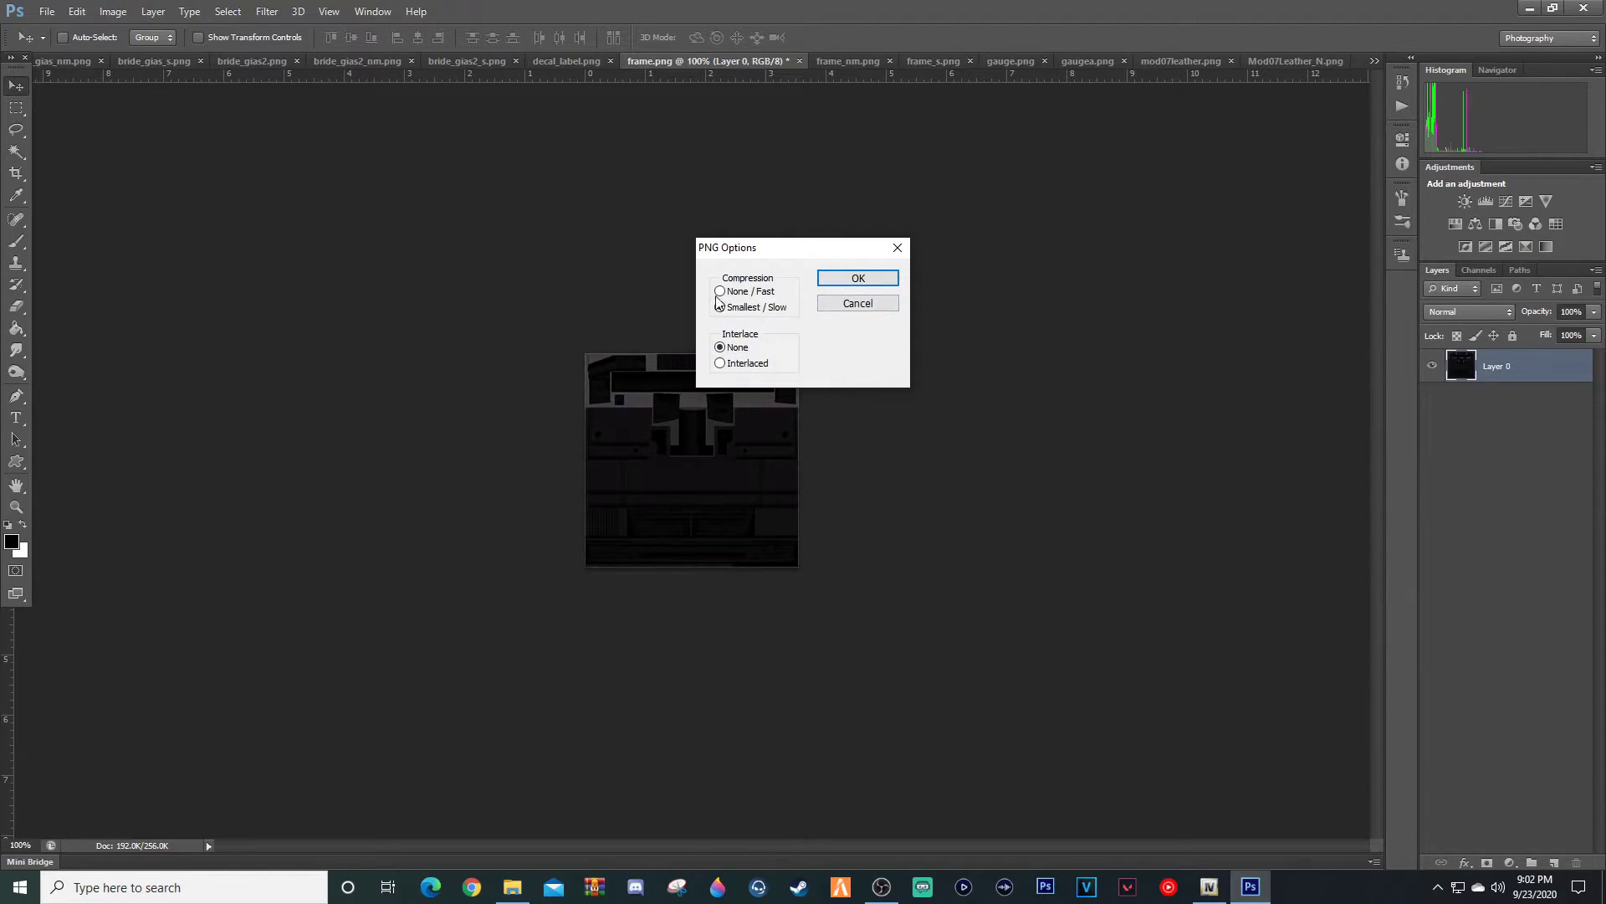
key("Up")
left_click(858, 278)
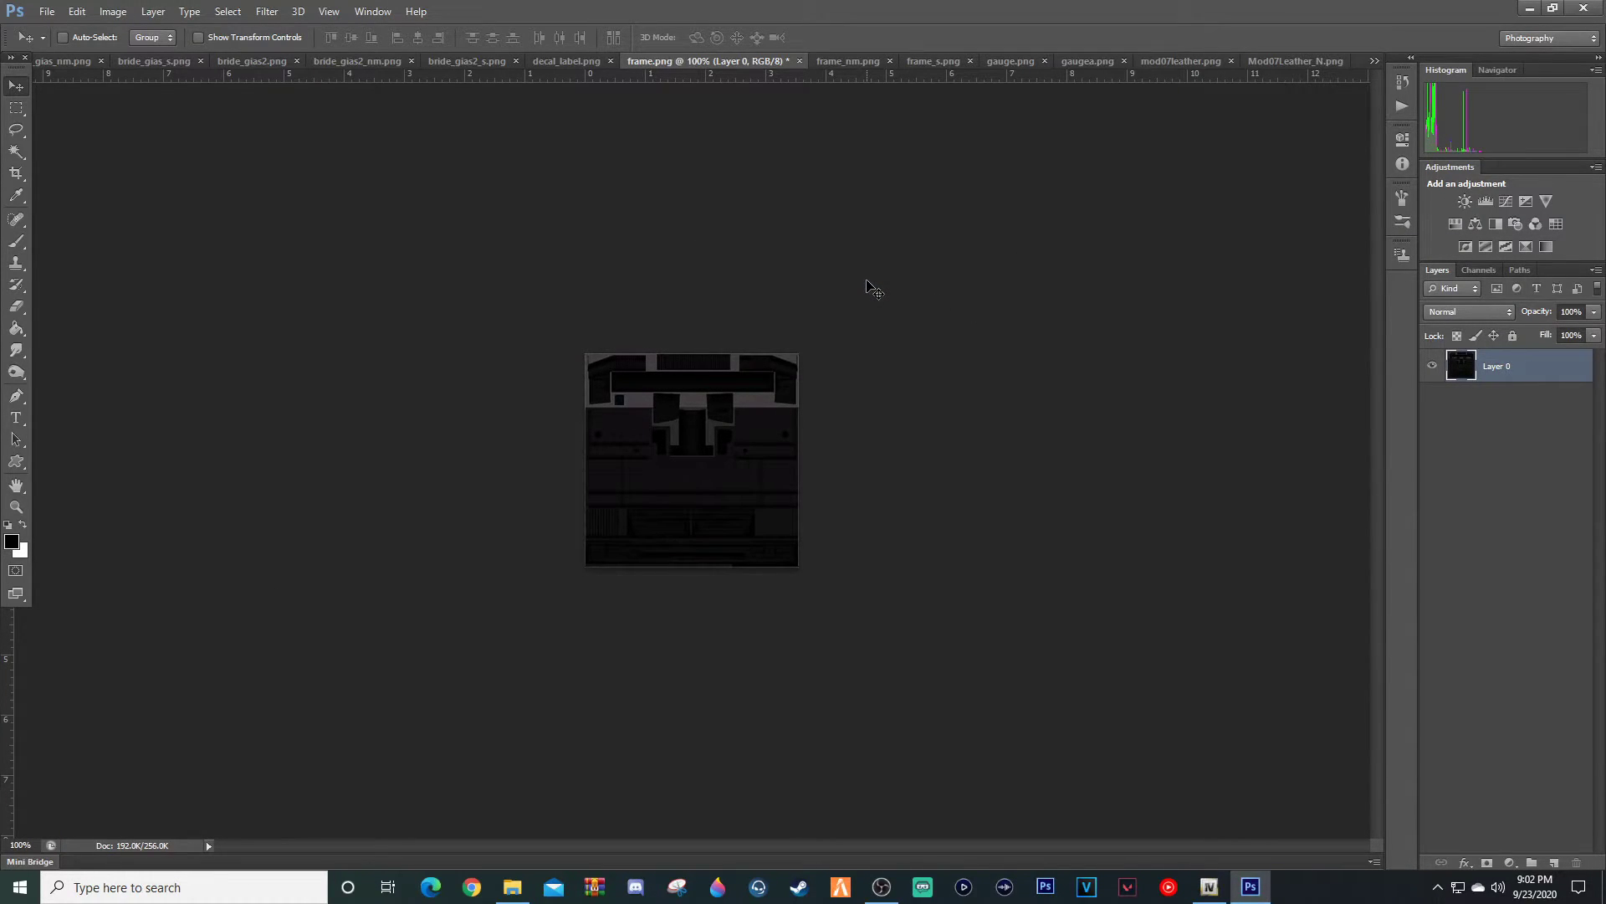
- Close frame.png, saving the changes over the existing file in the ORIGINAL folder with None / Fast compression and no interlacing
left_click(800, 61)
left_click(735, 333)
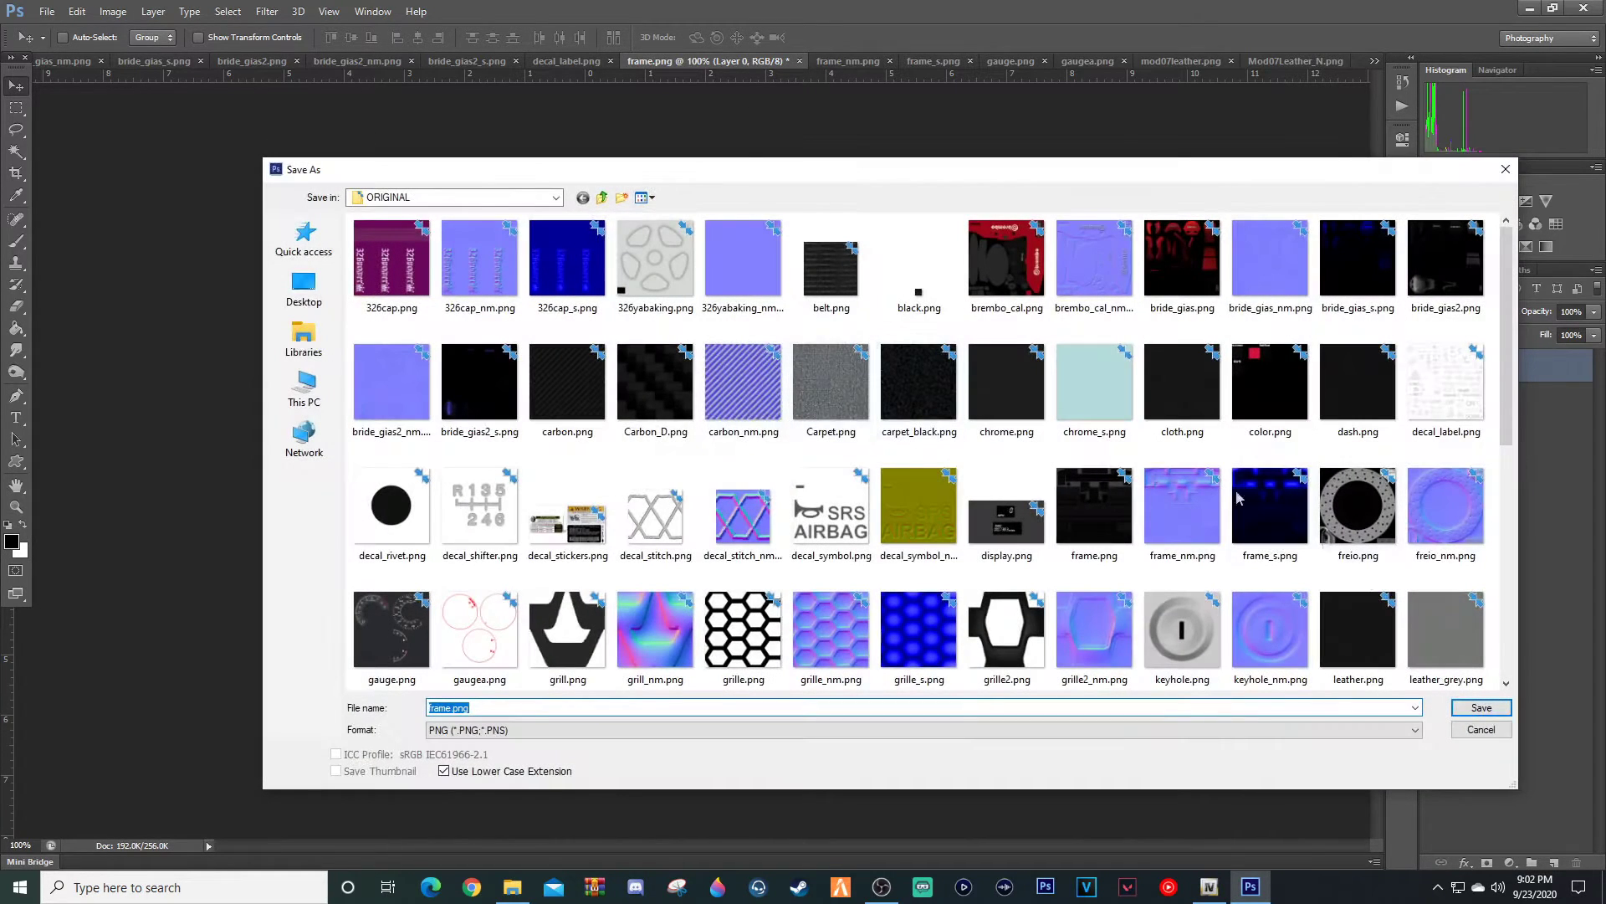
left_click(1481, 708)
left_click(789, 341)
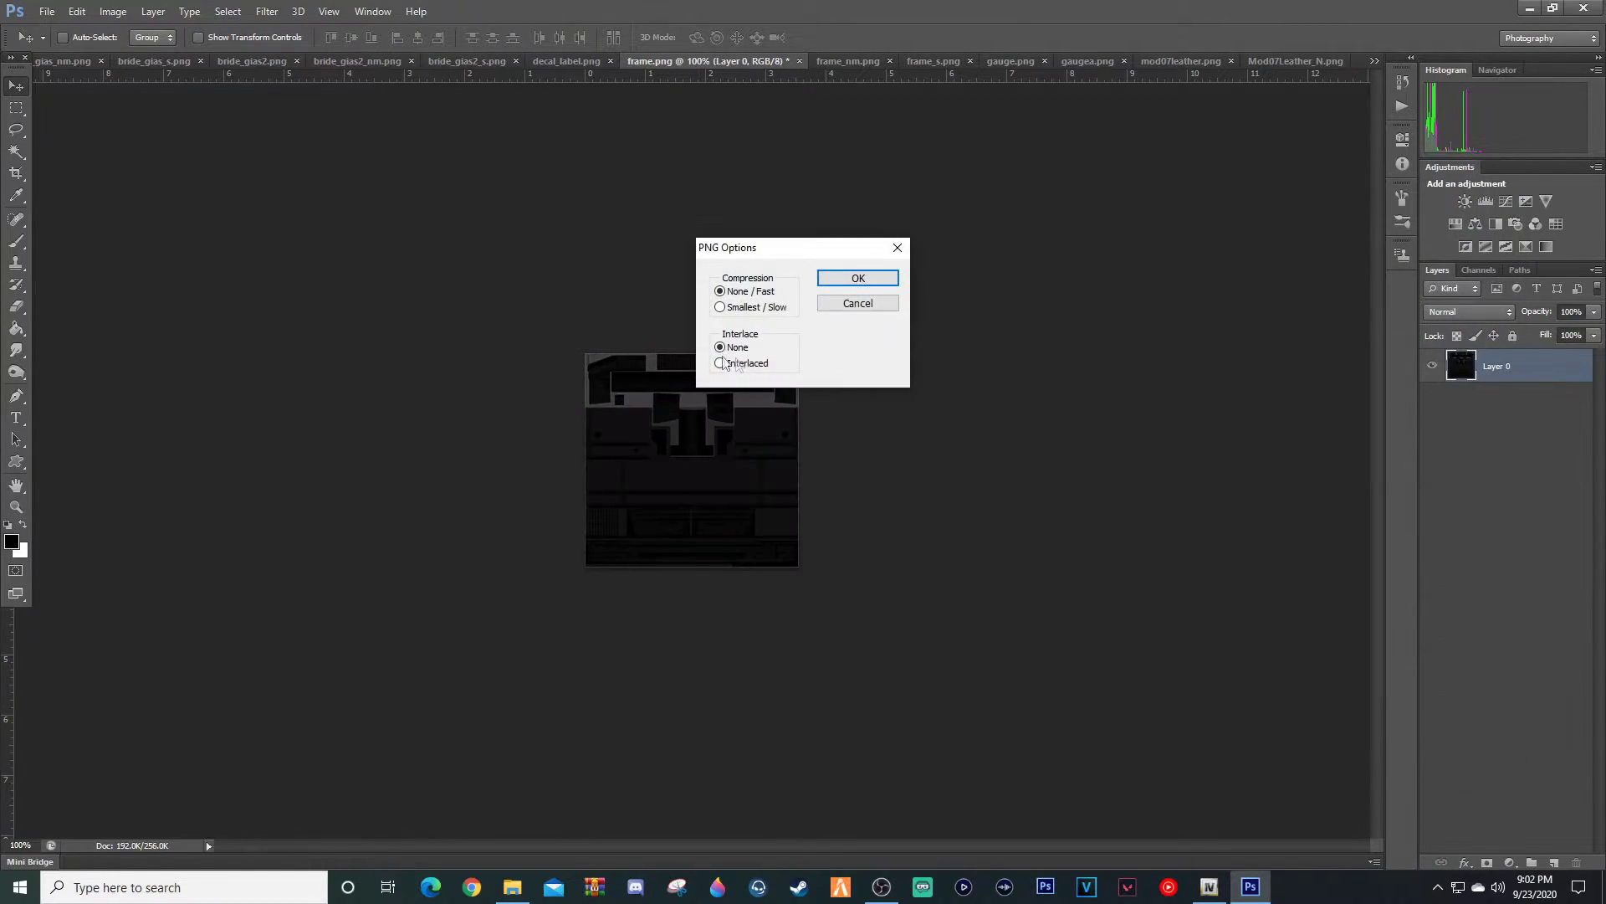
left_click(870, 278)
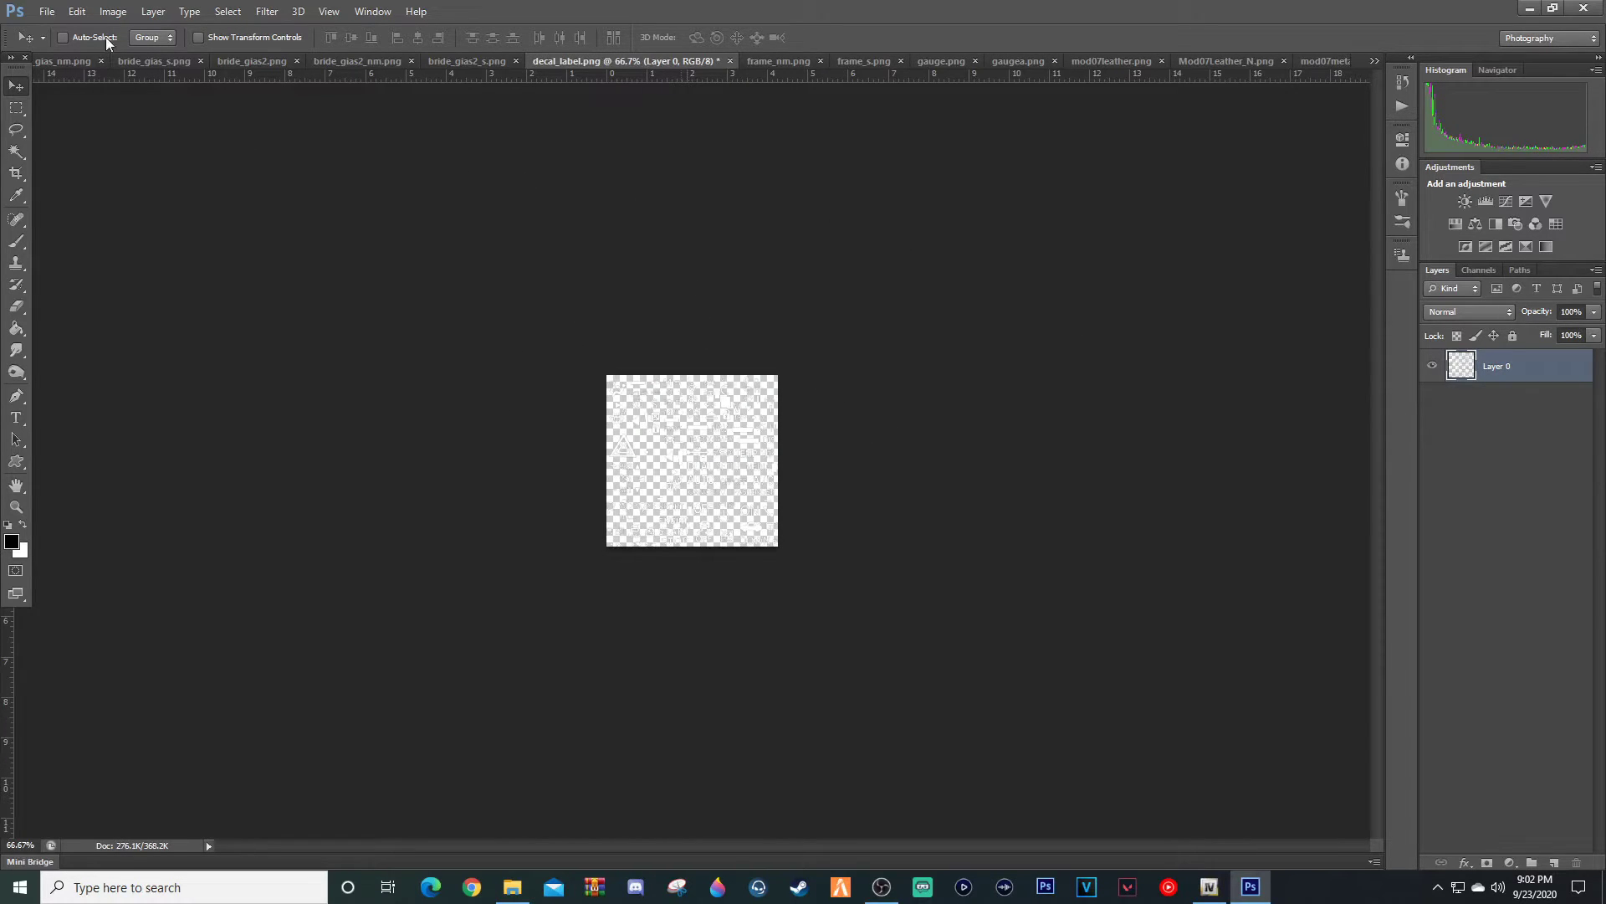
- Close bride_gias_nm.png, bride_gias2.png, bride_gias2_s.png, decal_label.png and bride_gias2_nm.png, saving the changes to each
left_click(72, 61)
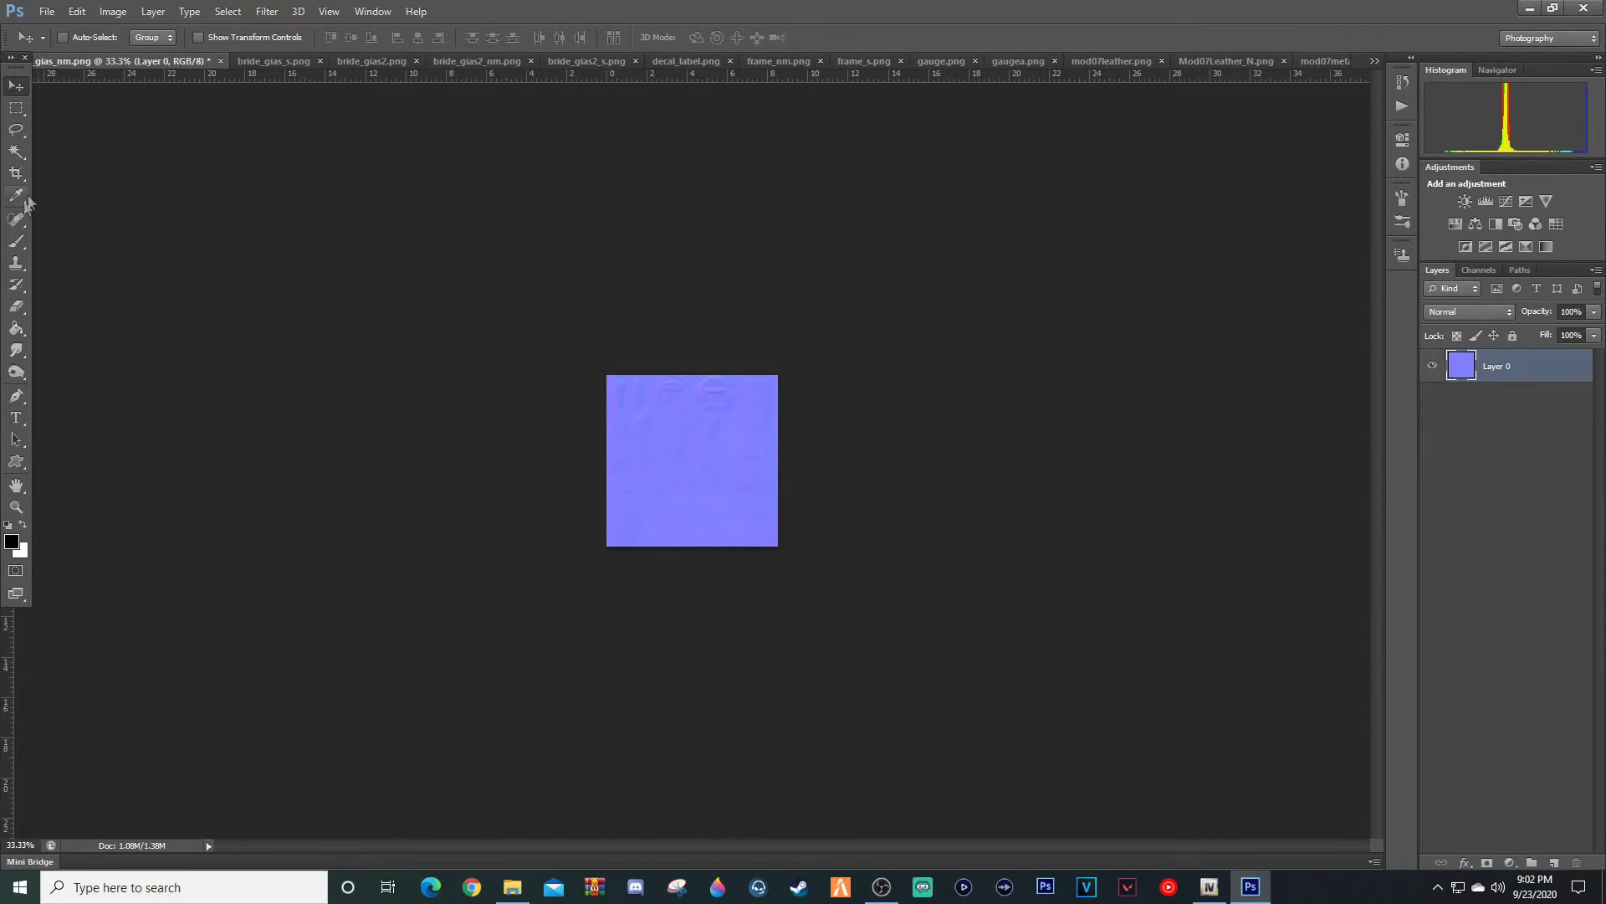
left_click(221, 61)
left_click(734, 336)
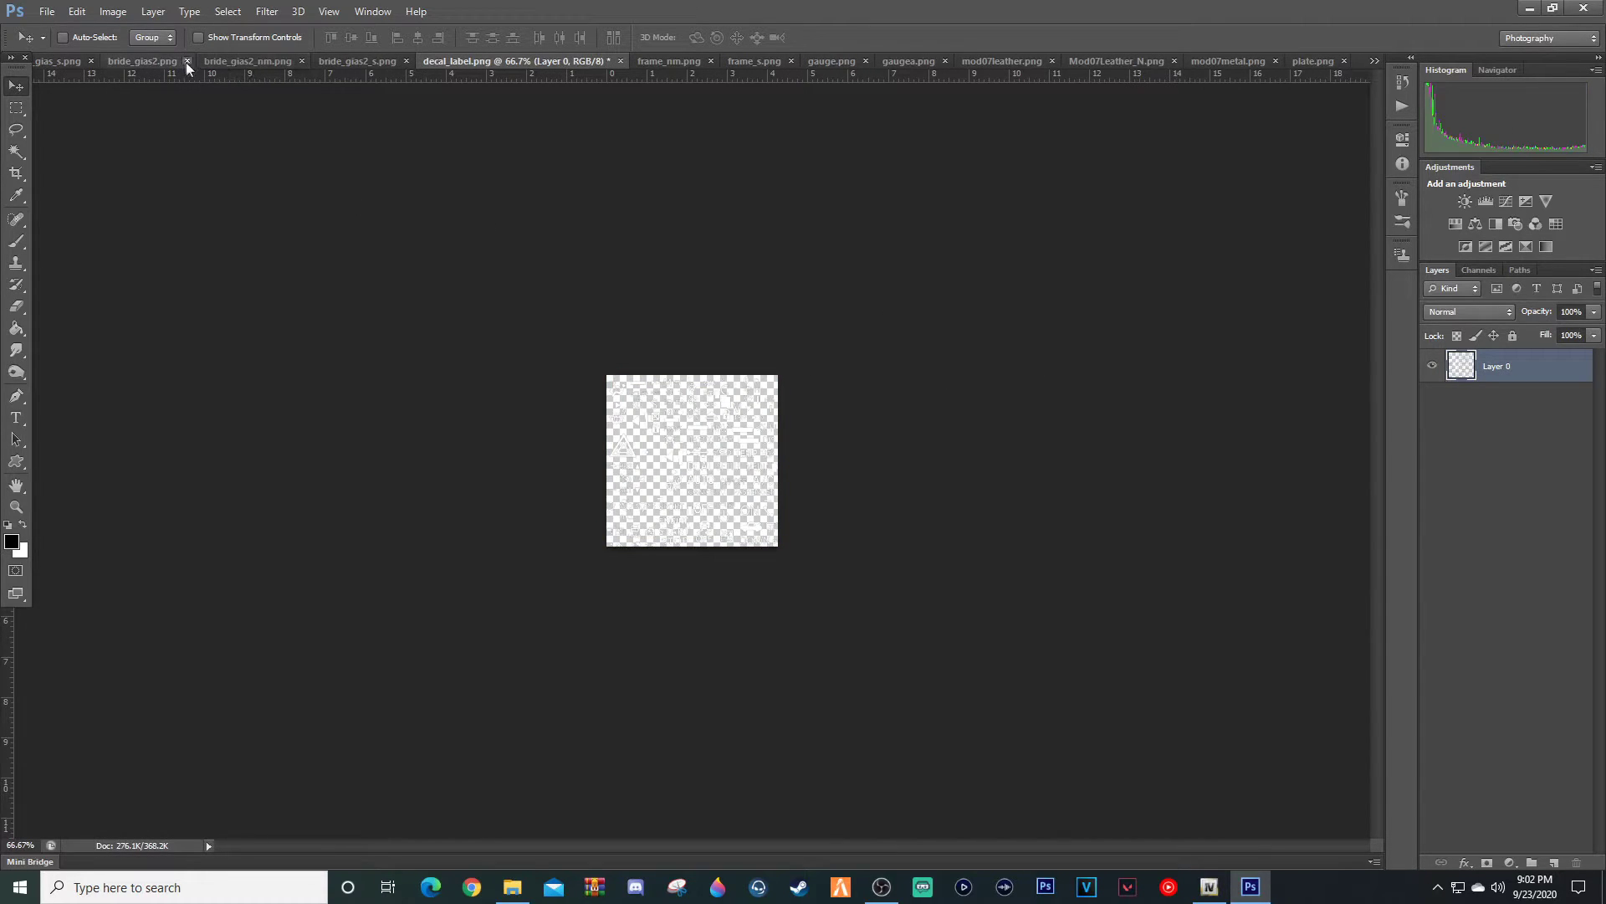
left_click(187, 63)
left_click(735, 334)
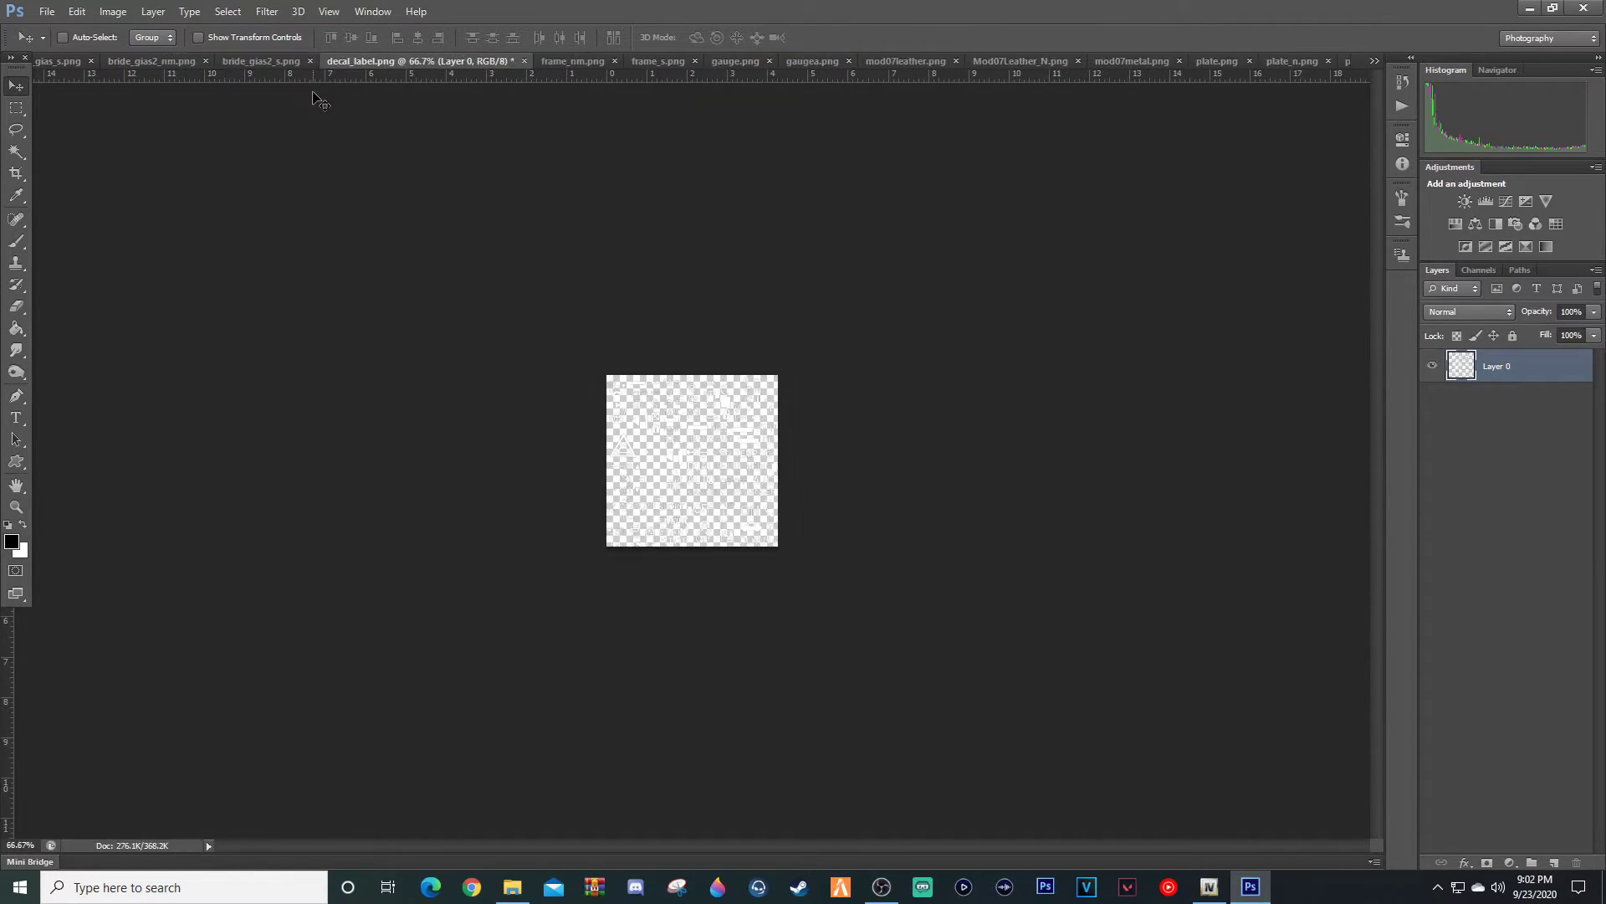
left_click(310, 62)
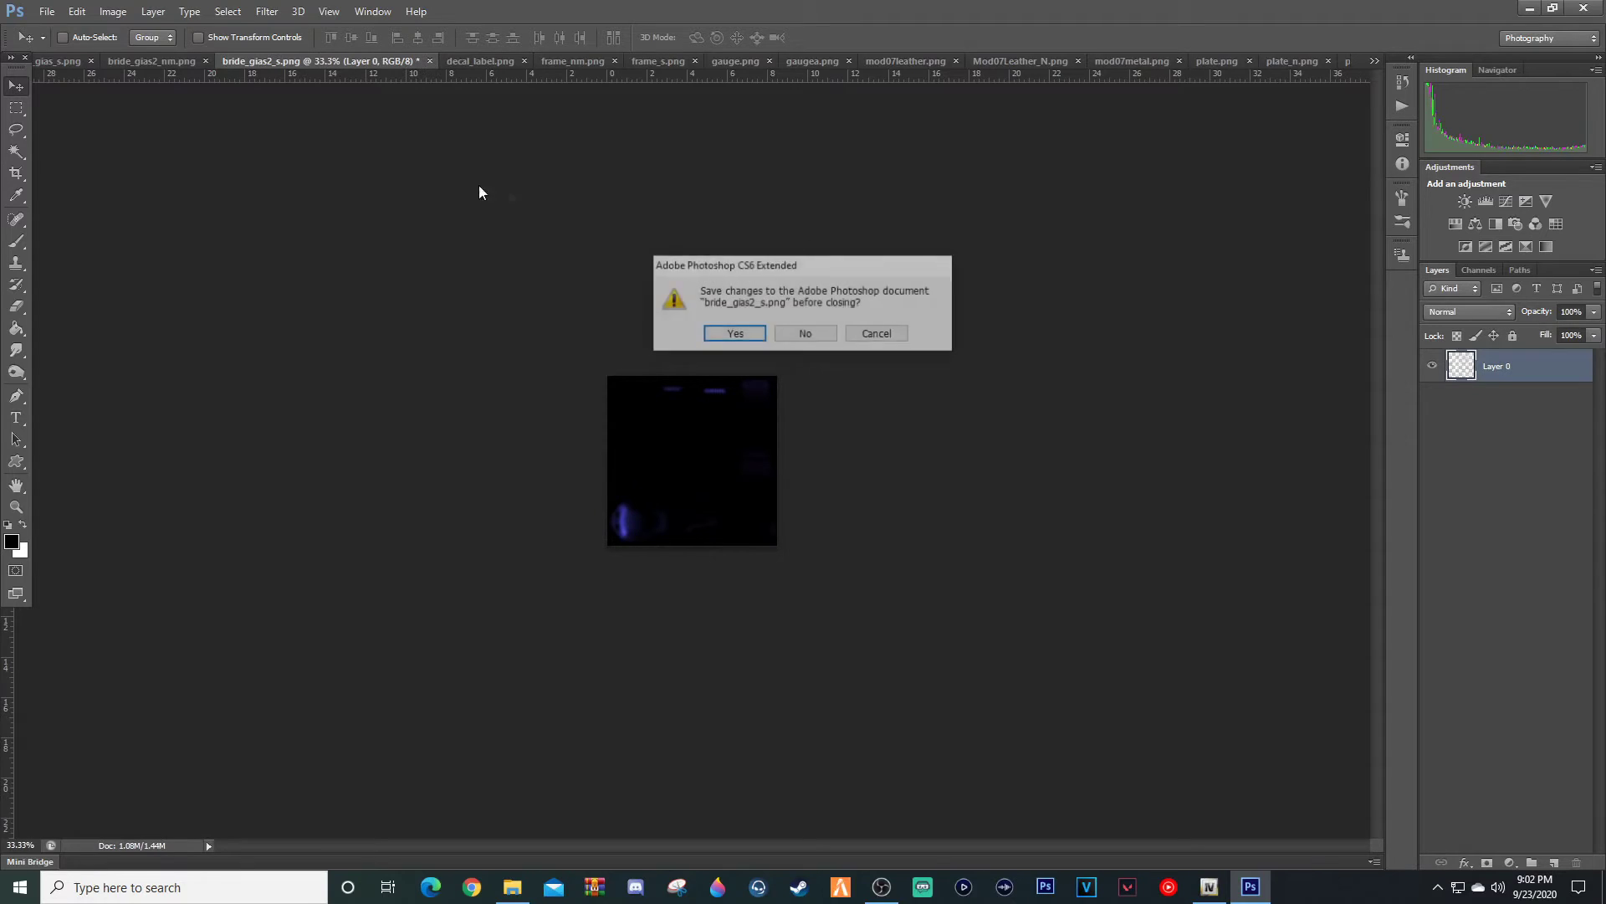
left_click(733, 335)
left_click(420, 61)
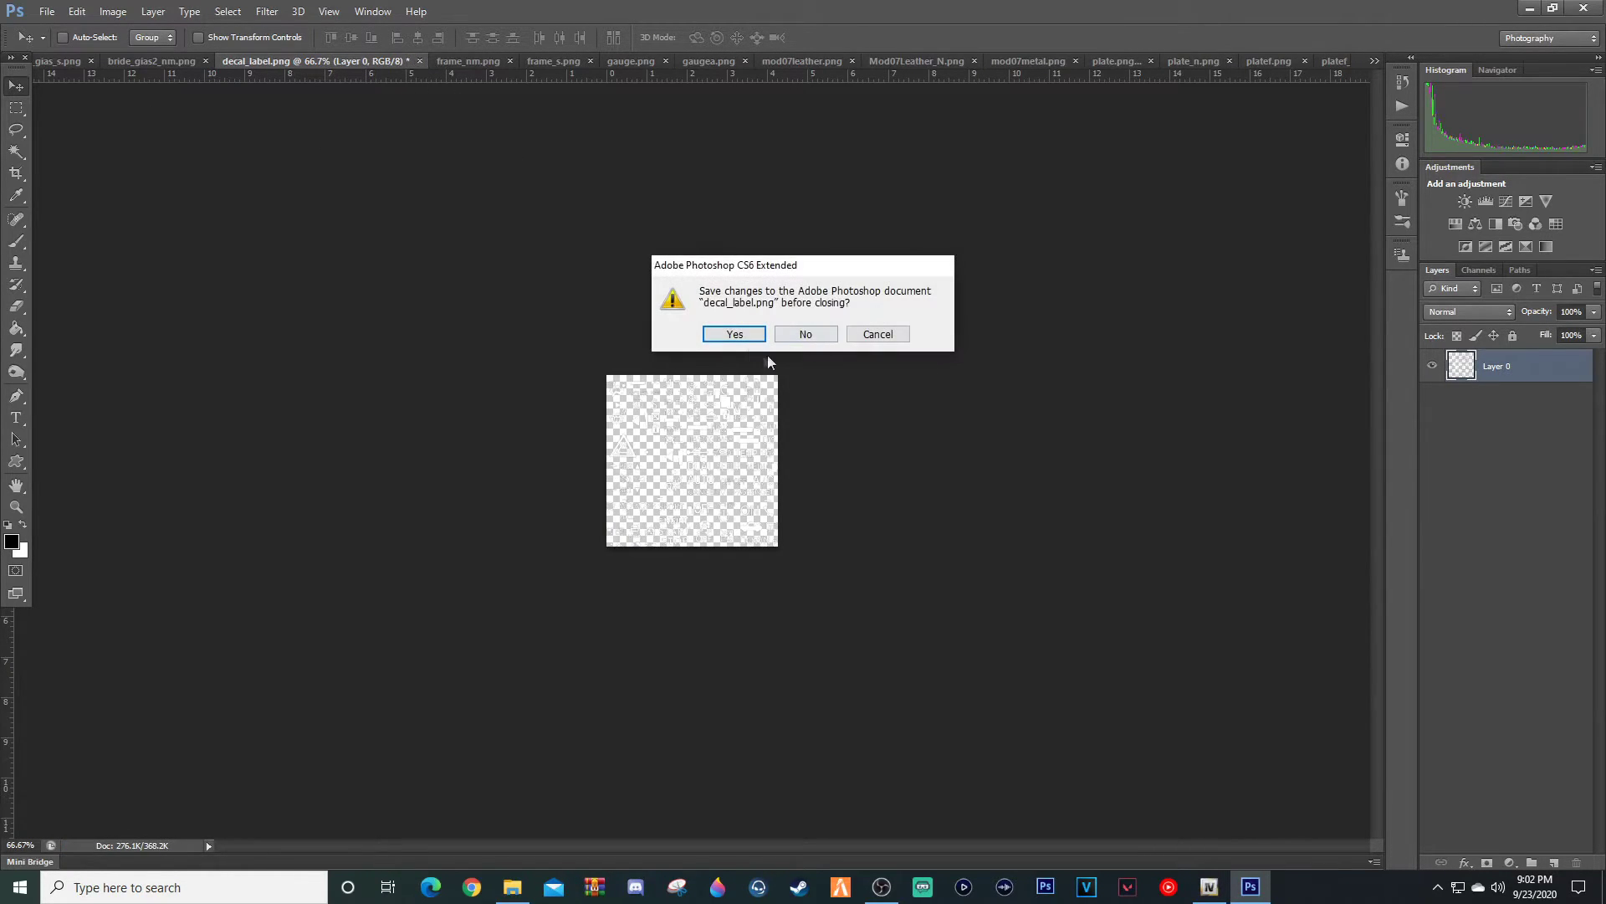
left_click(733, 335)
left_click(324, 62)
left_click(734, 335)
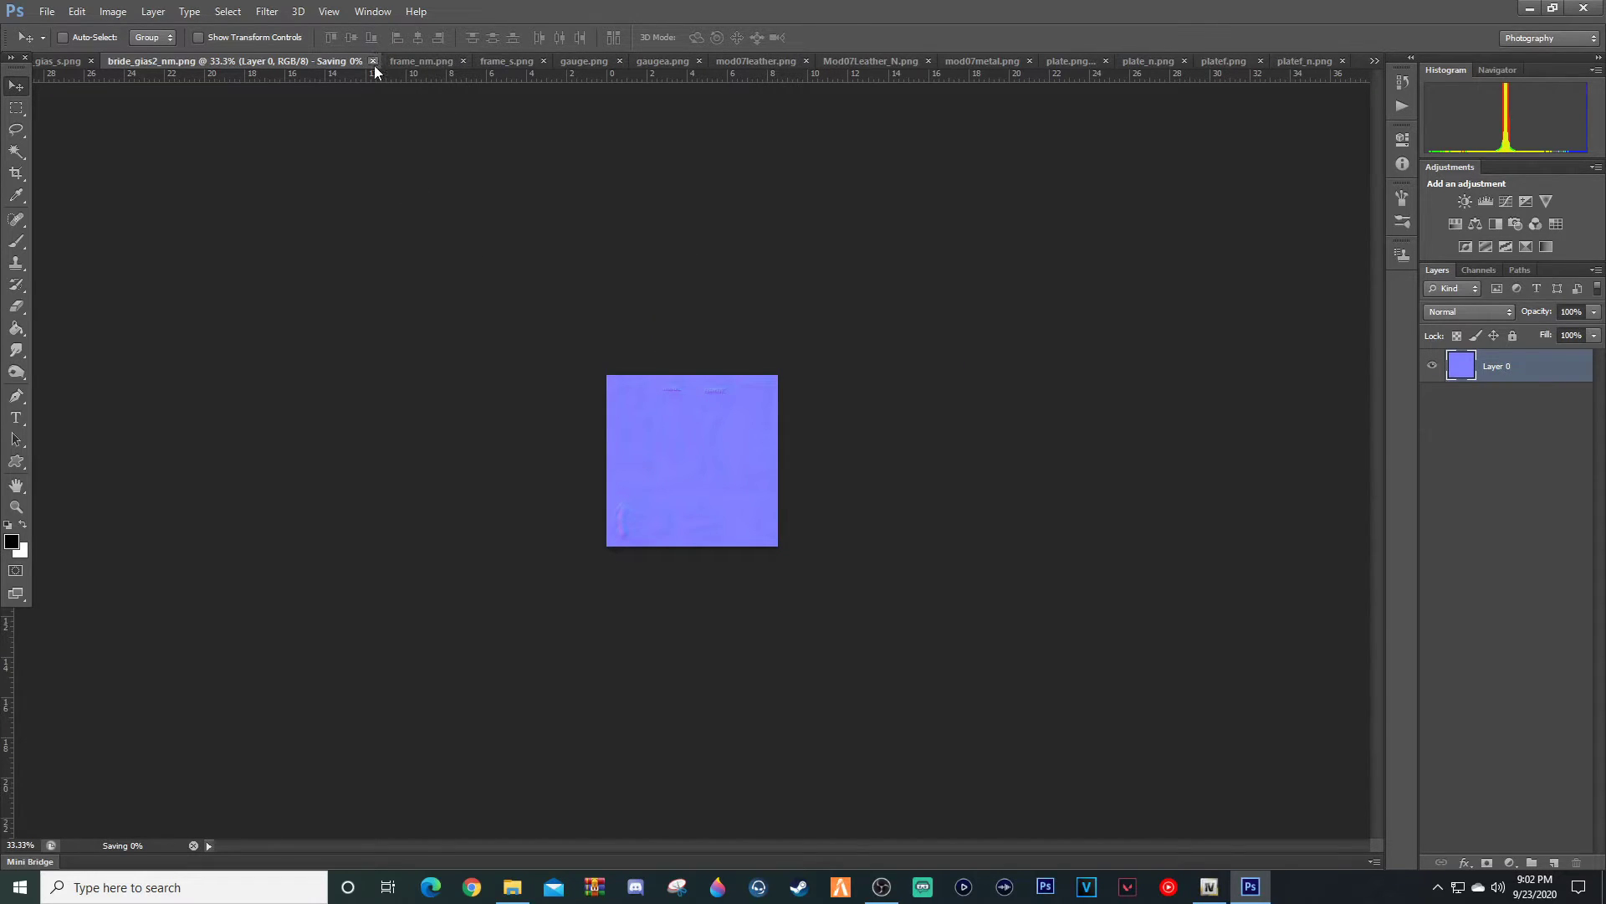
- Close all the remaining open texture images one after another, saving the changes to each
left_click(299, 61)
left_click(734, 334)
left_click(210, 61)
left_click(726, 328)
left_click(202, 61)
left_click(726, 328)
left_click(192, 61)
left_click(726, 328)
left_click(201, 61)
left_click(726, 328)
left_click(218, 61)
left_click(733, 333)
left_click(212, 61)
left_click(734, 333)
left_click(734, 333)
left_click(202, 61)
left_click(734, 333)
left_click(207, 61)
left_click(734, 333)
left_click(208, 61)
left_click(733, 333)
left_click(192, 61)
left_click(734, 333)
left_click(193, 61)
left_click(733, 333)
left_click(734, 333)
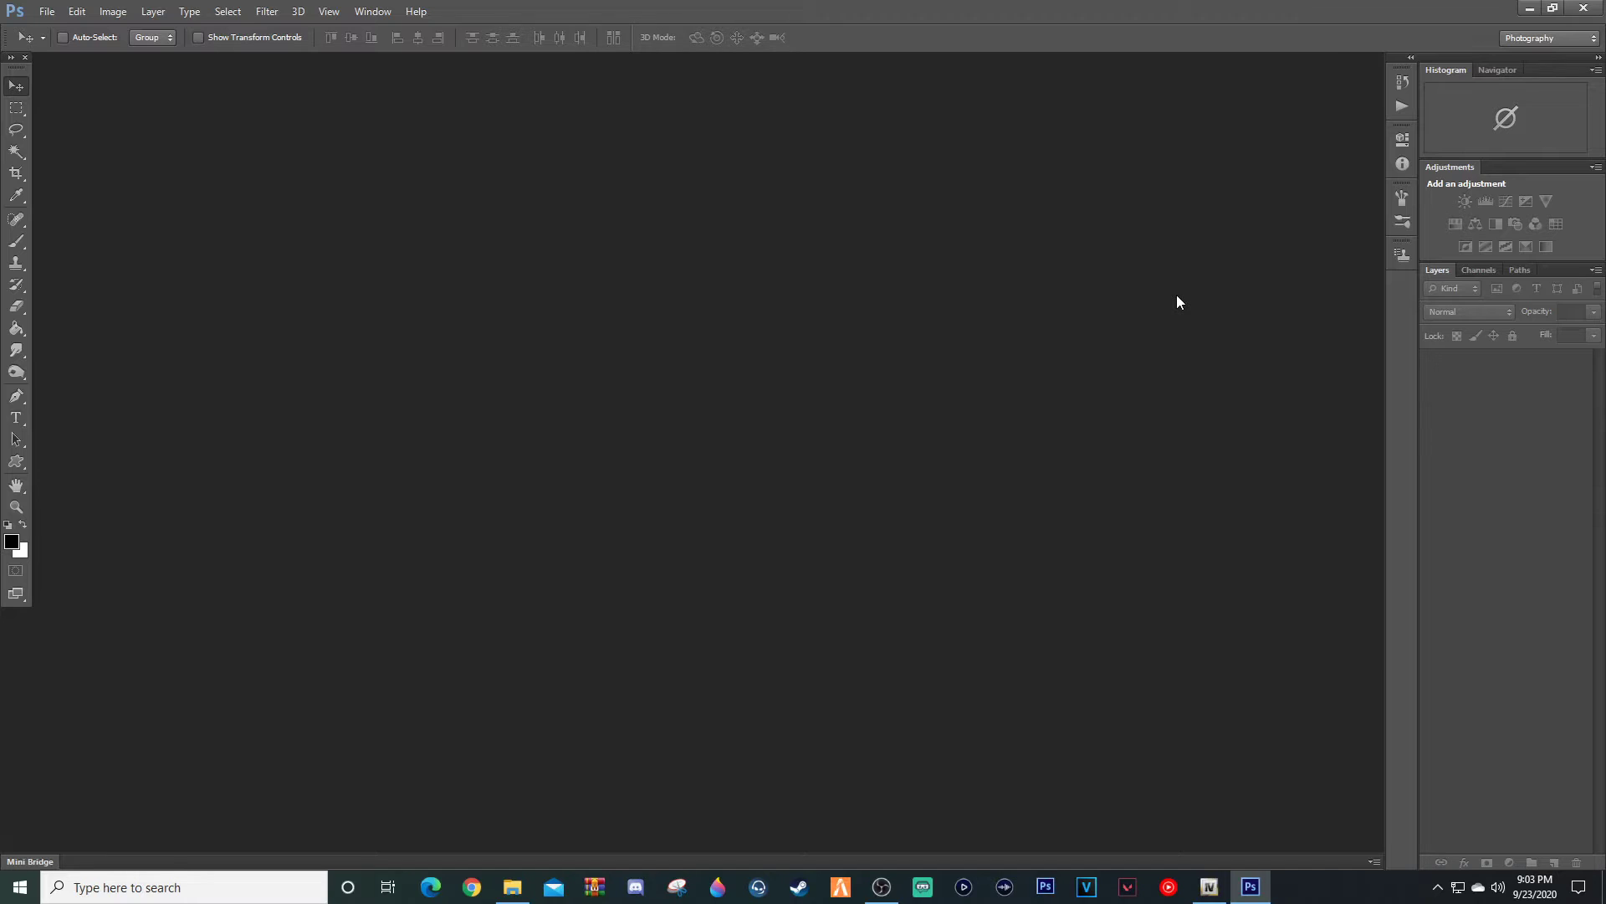
- Close Photoshop and open gt86.ytd from vehicles.rpf in OpenIV's texture editor
left_click(1587, 12)
left_click_drag(1171, 84, 83, 67)
left_click_drag(665, 143, 800, 113)
left_click(920, 426)
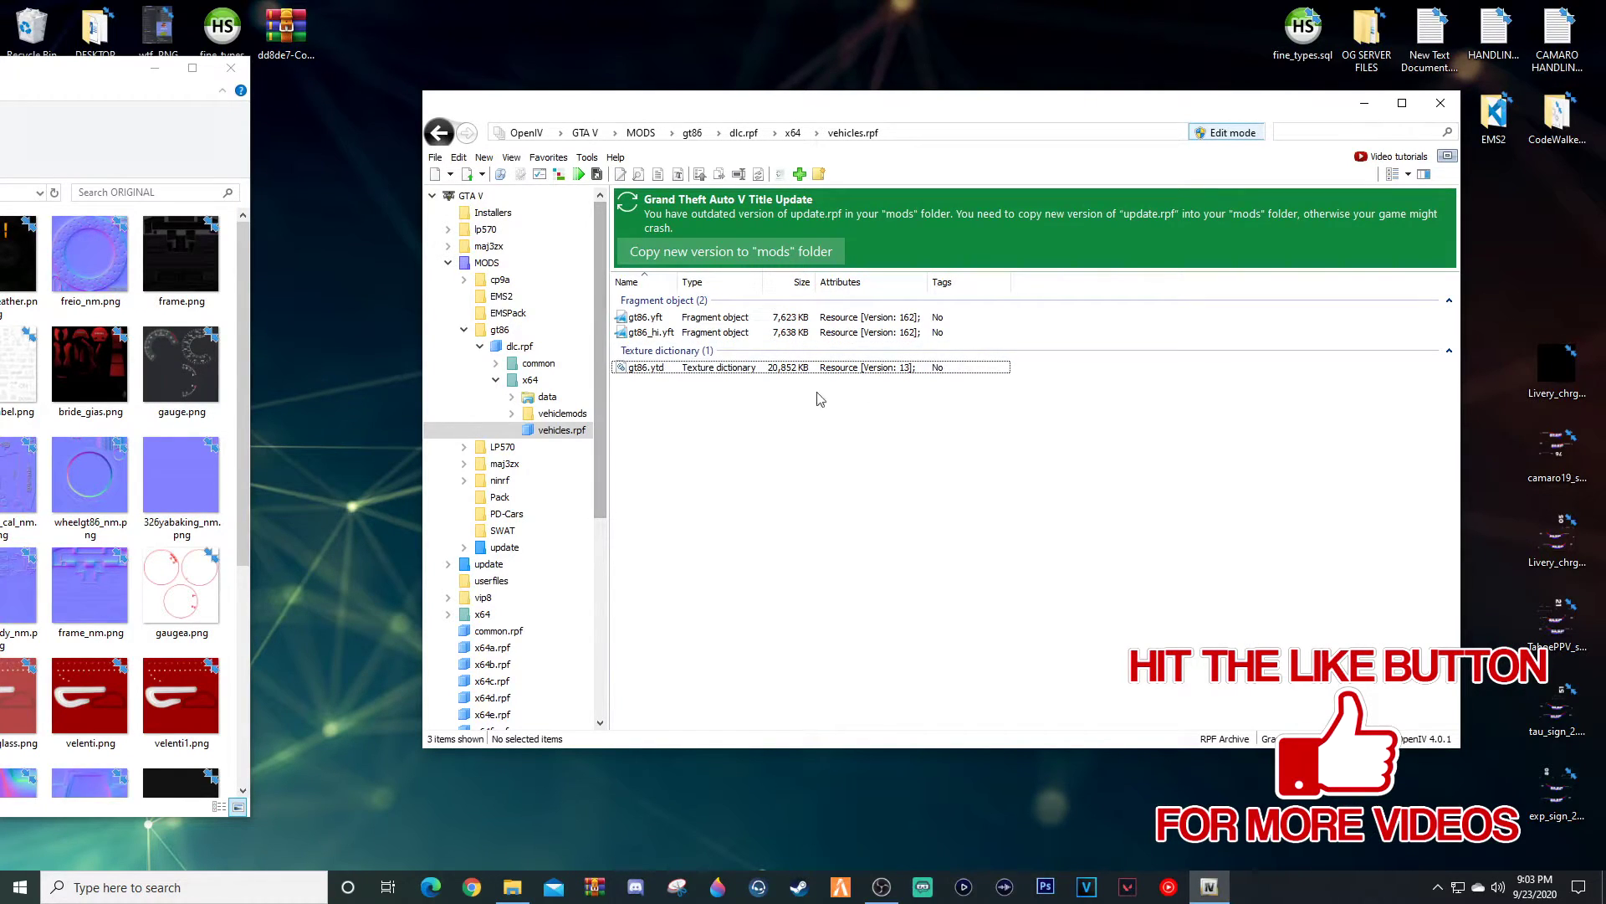
left_click(649, 367)
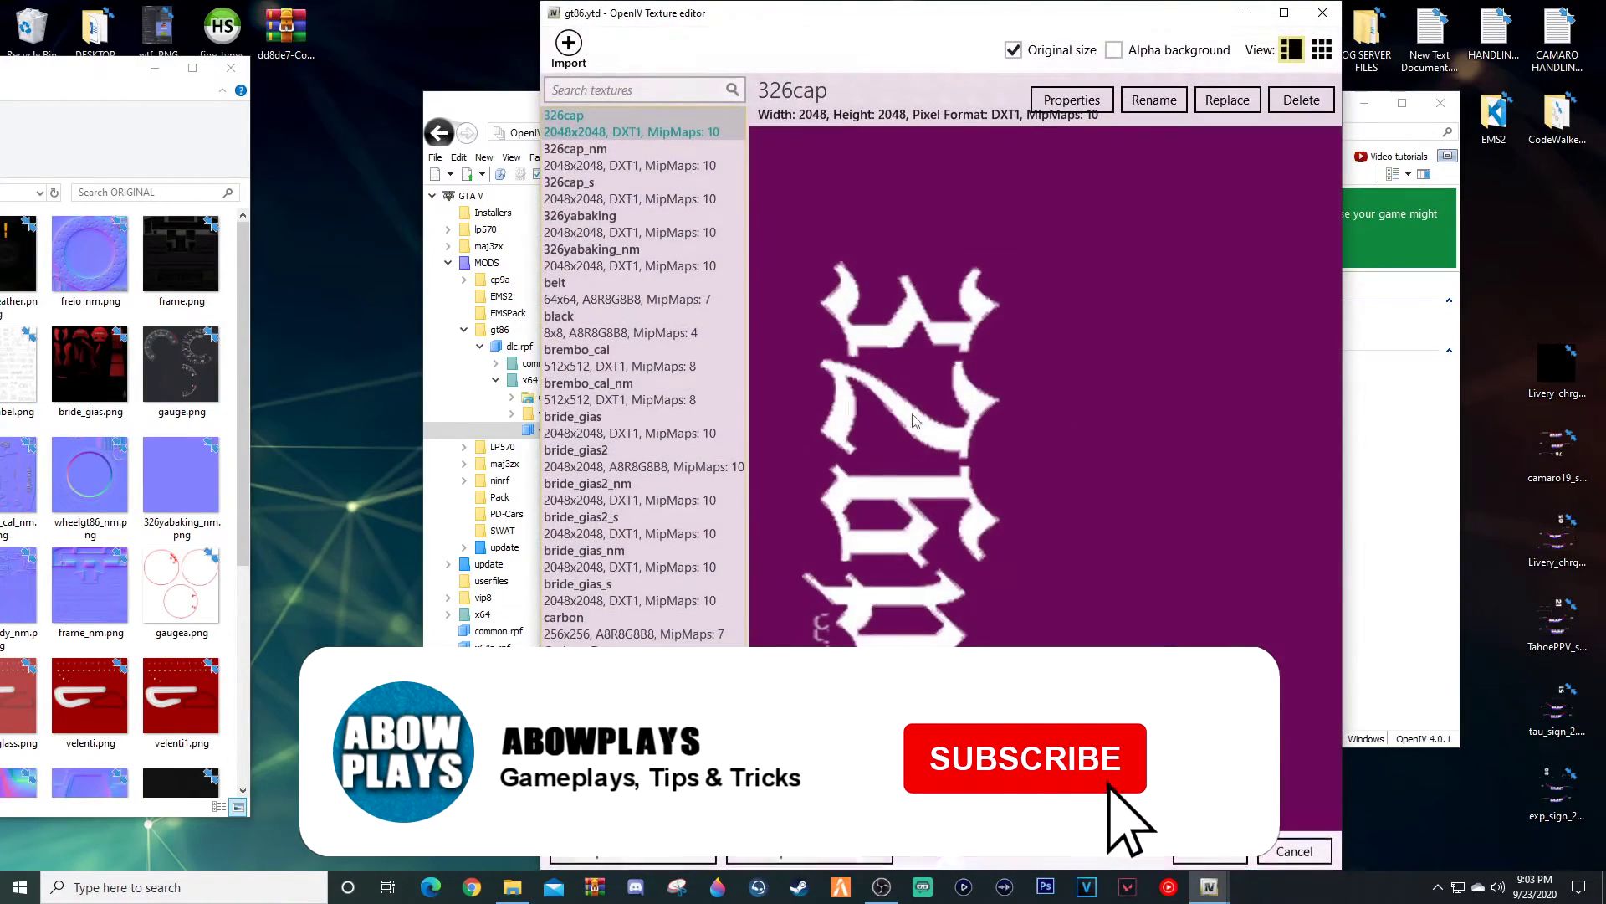
scroll(665, 355, "down", 5)
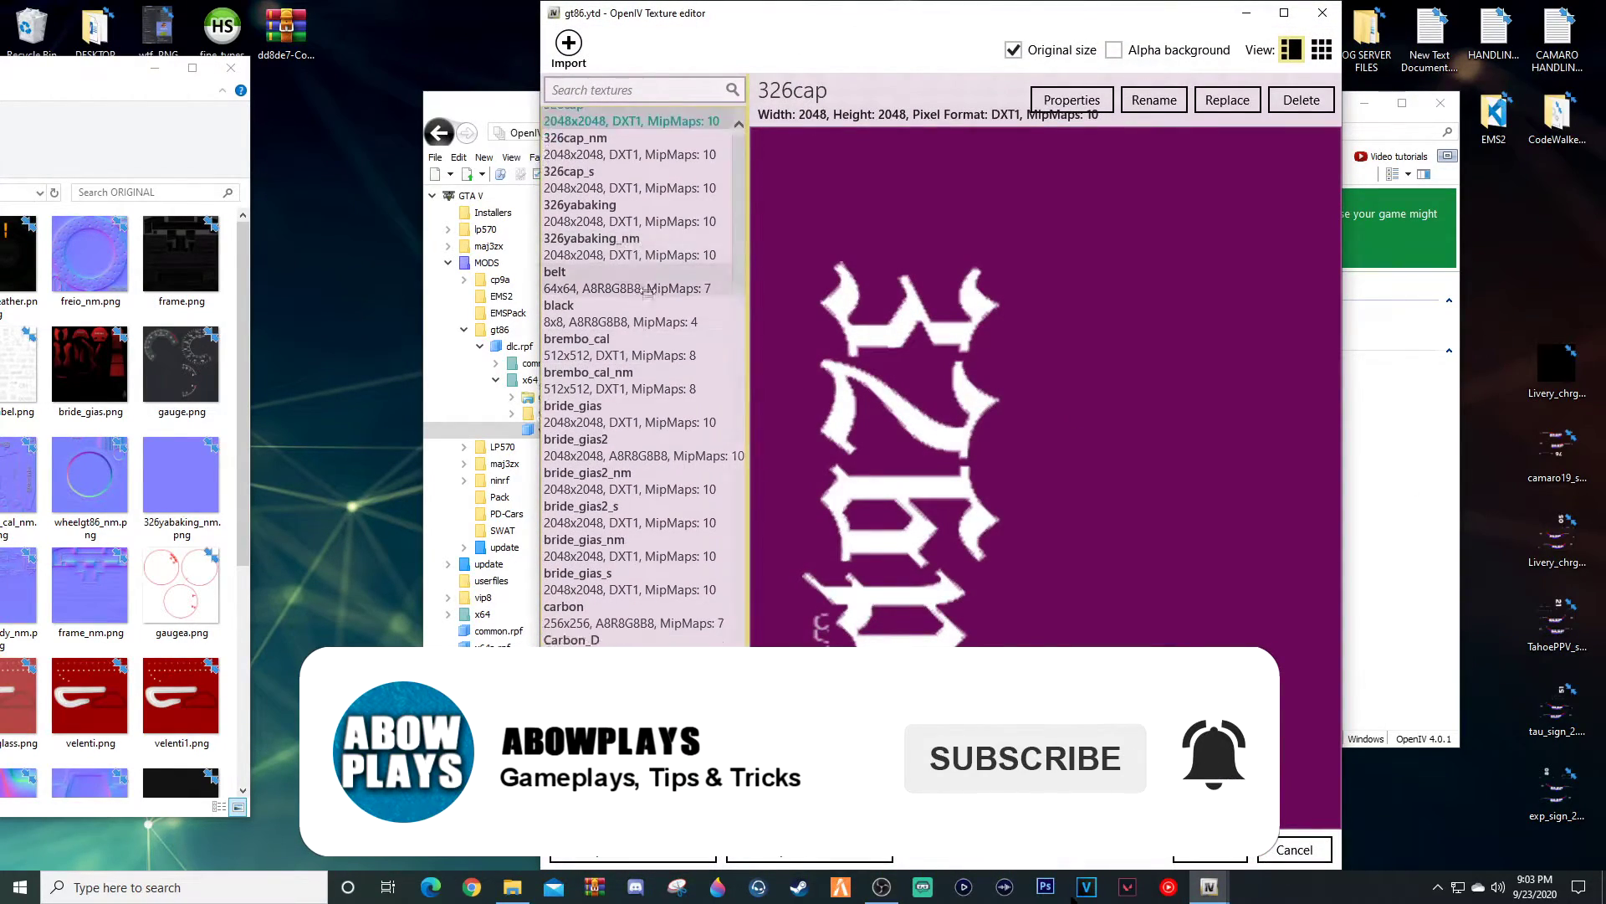
scroll(665, 355, "down", 8)
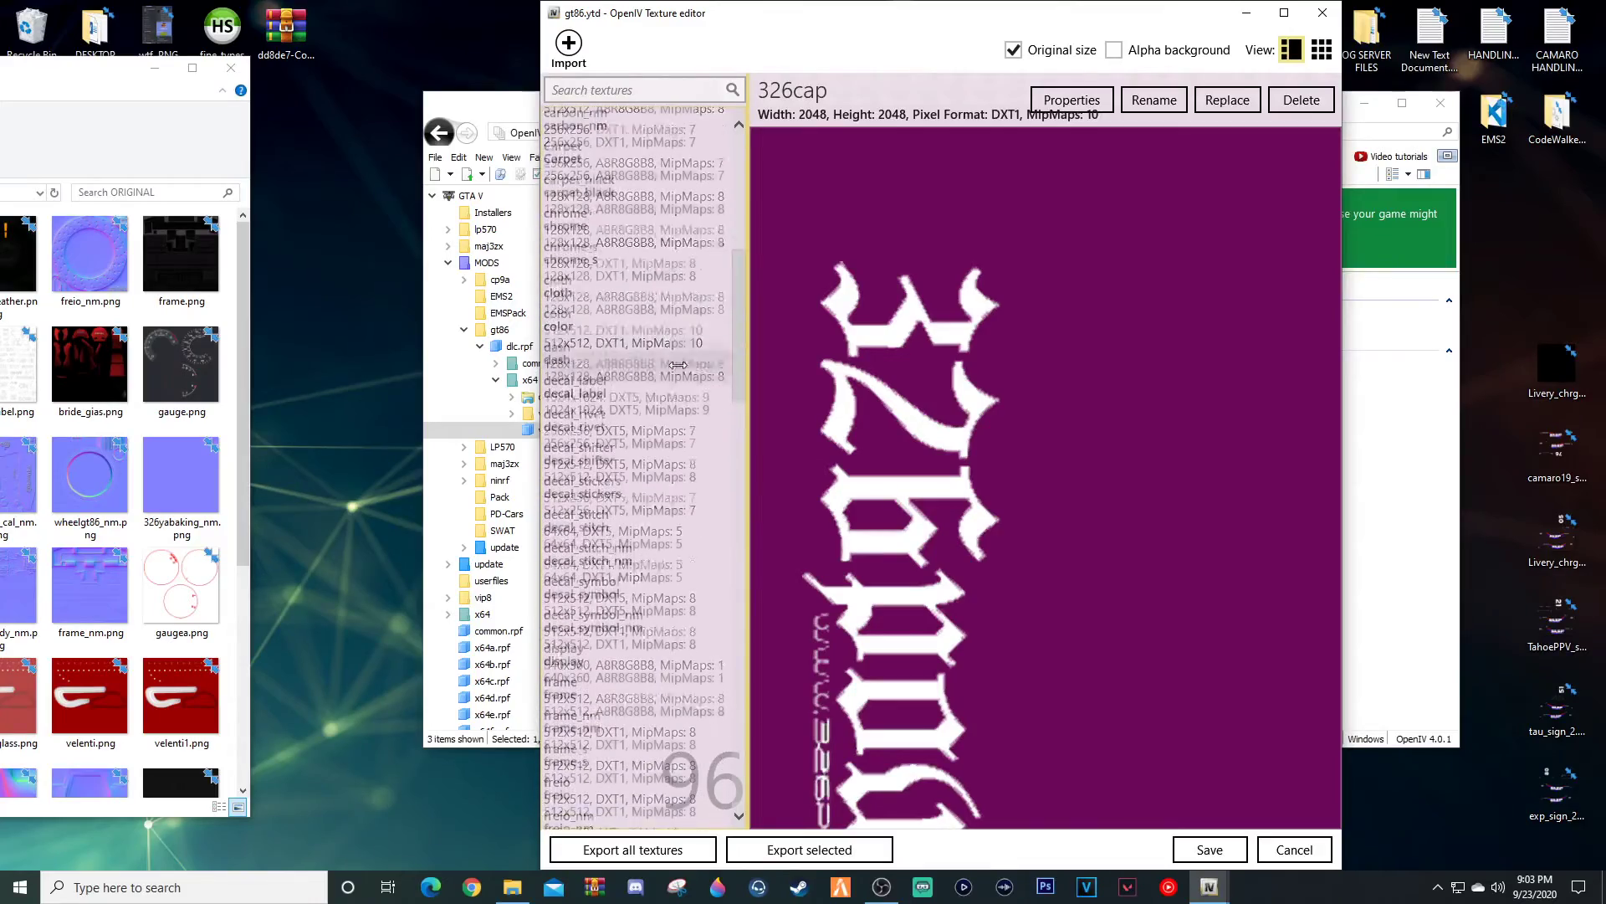
- Import all the PNG textures from the ORIGINAL folder into gt86.ytd with automatic compression and no generated MipMap levels
left_click_drag(122, 68, 1136, 96)
left_click(741, 261)
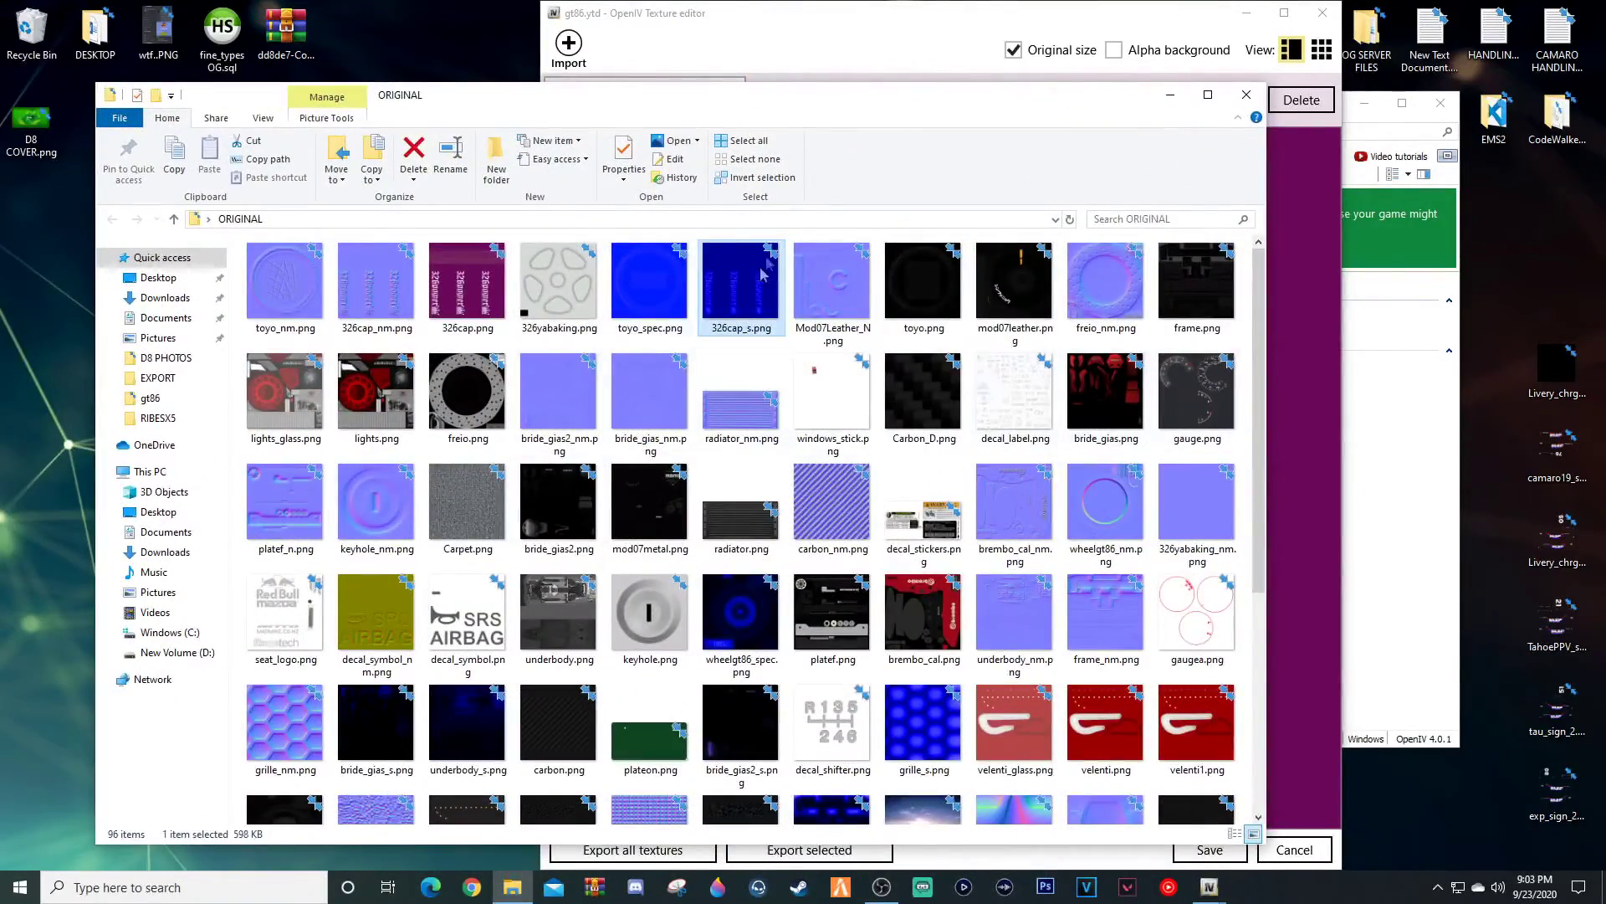
key("ctrl+a")
left_click_drag(861, 124, 813, 419)
left_click_drag(686, 592, 674, 264)
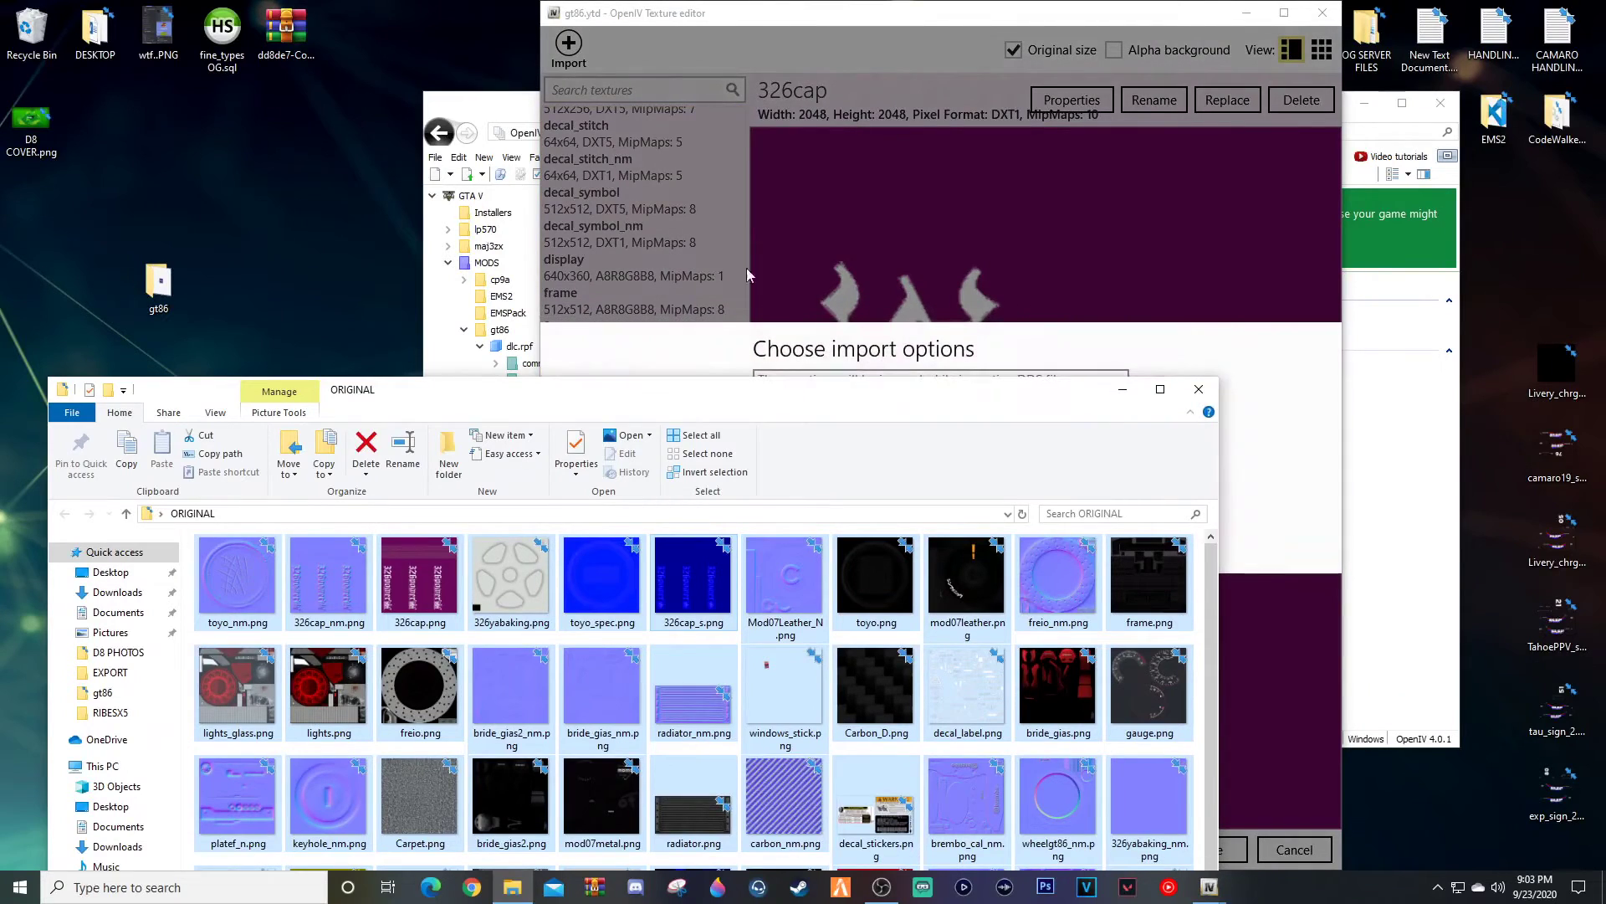
left_click(965, 19)
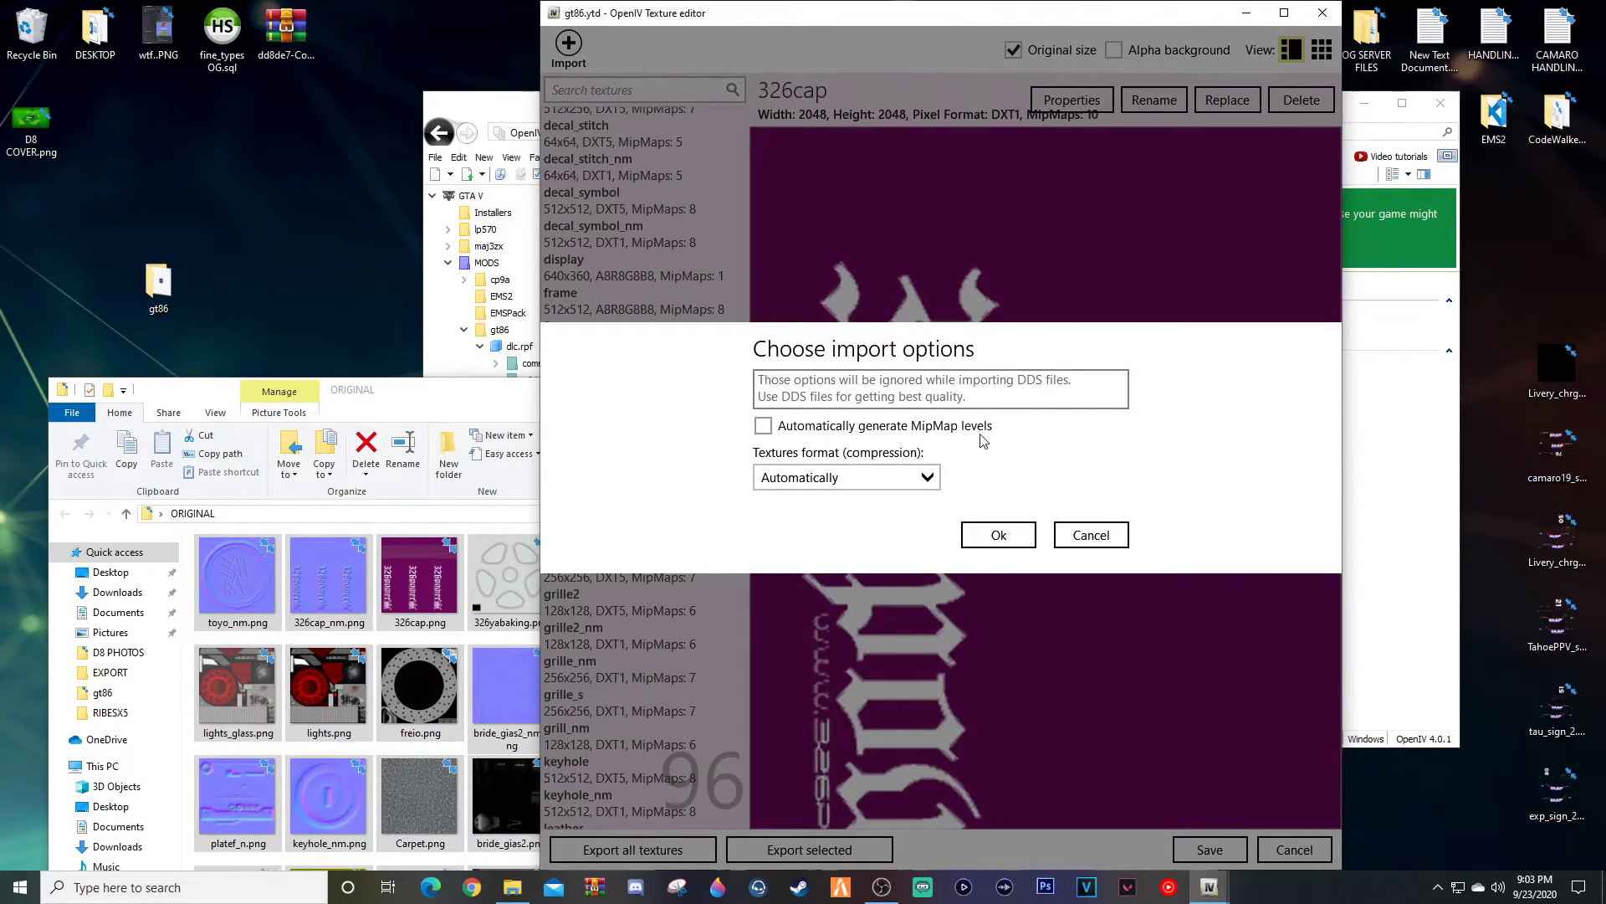
left_click(1004, 533)
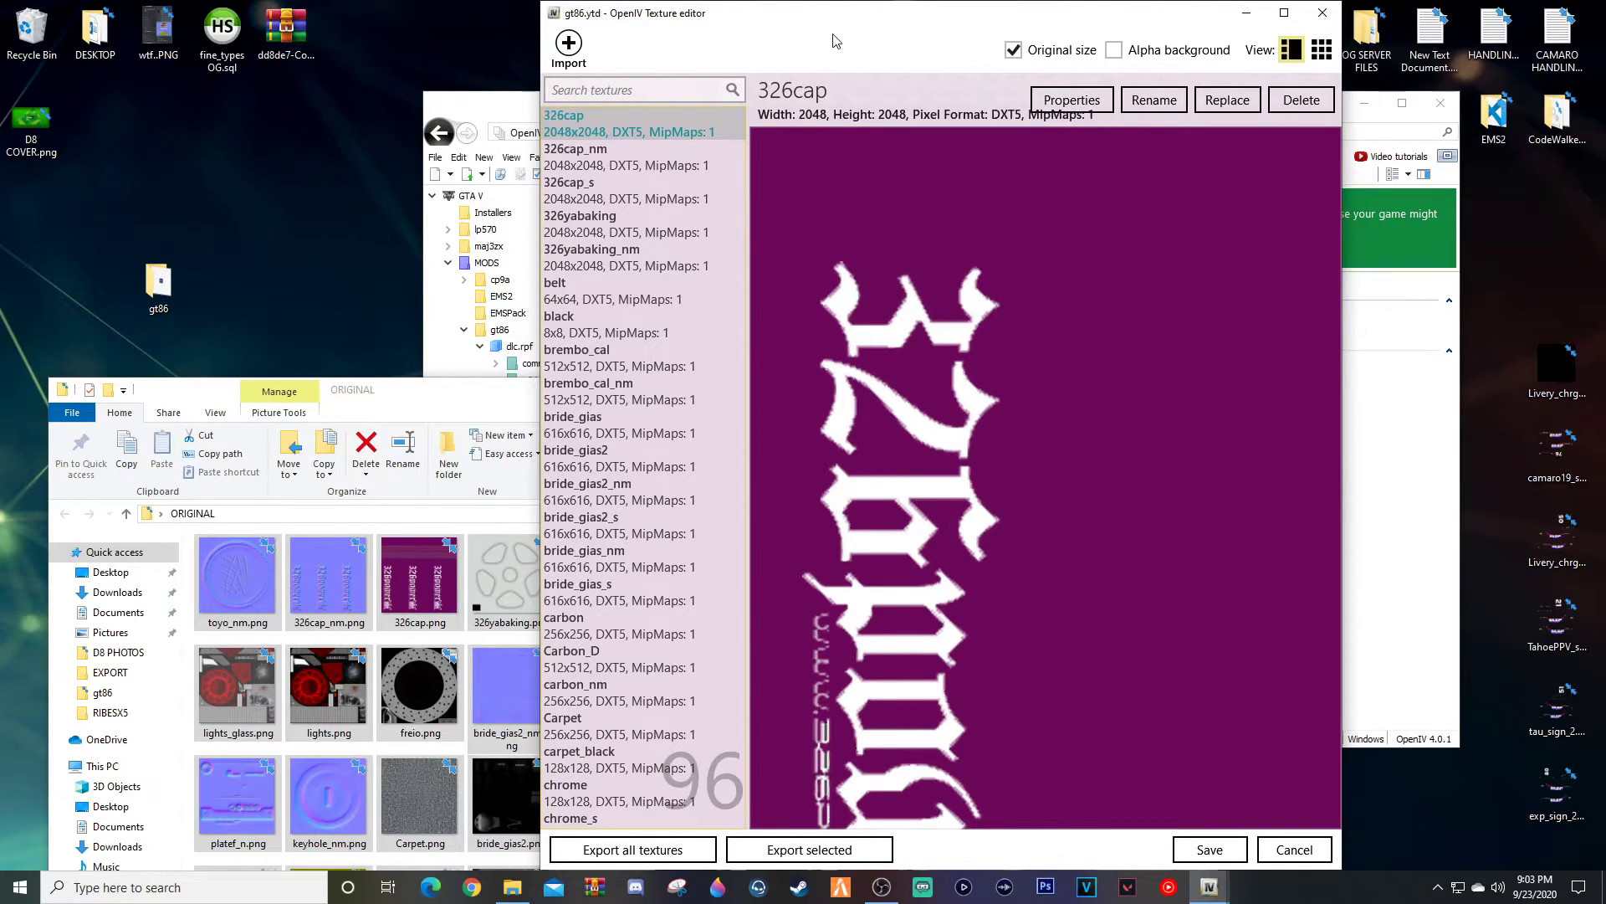
- Save the gt86.ytd texture dictionary and close the ORIGINAL folder window
left_click(1210, 847)
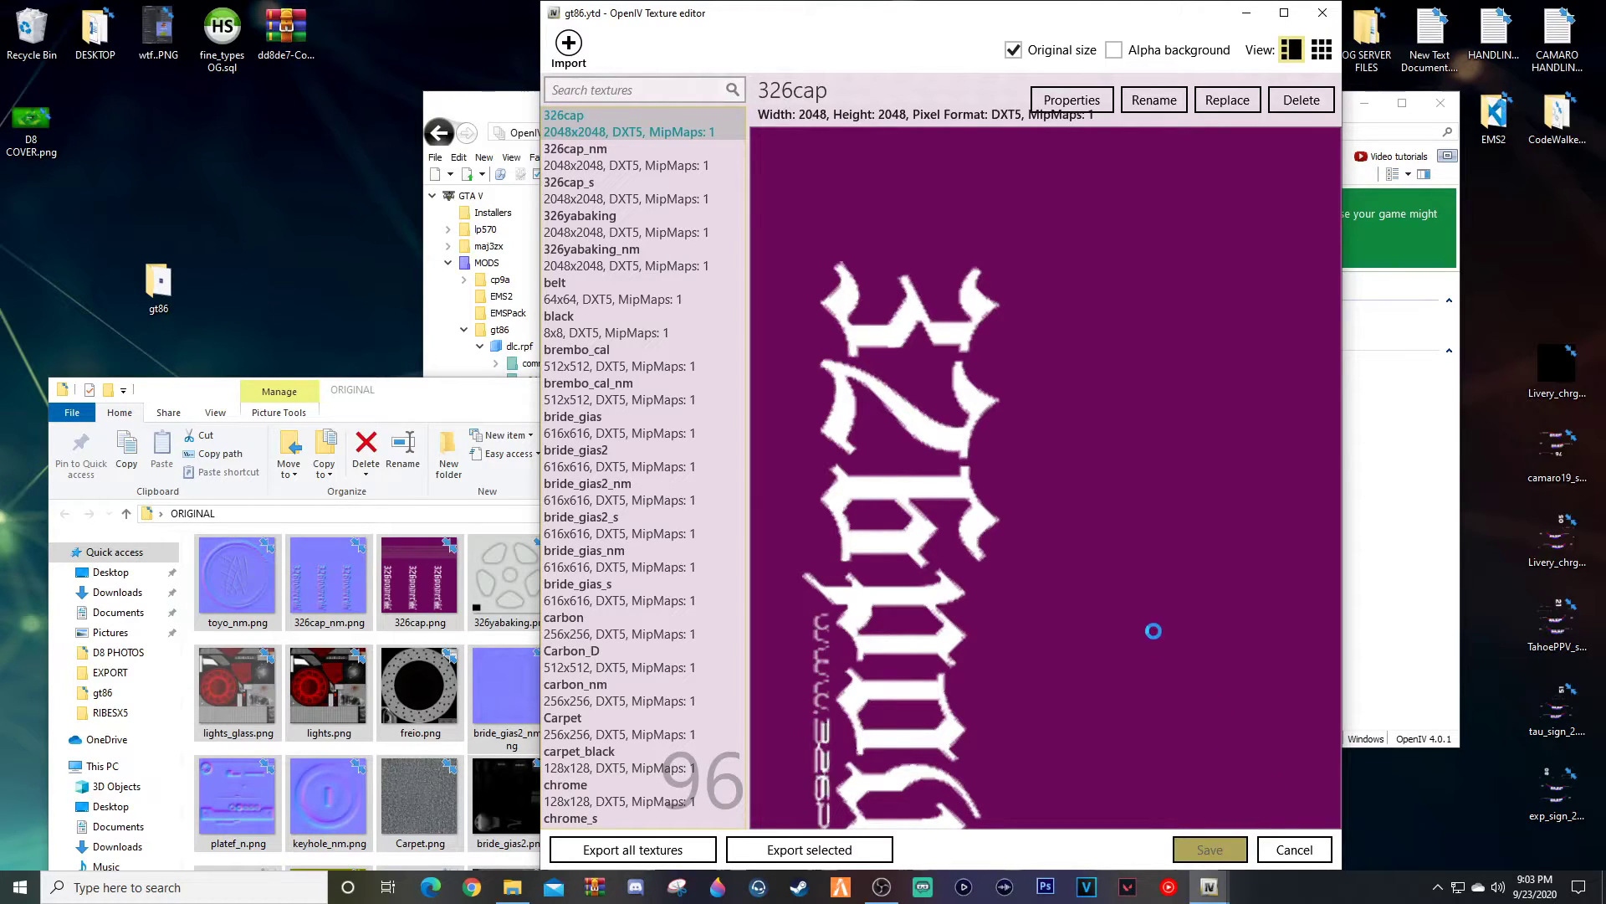
left_click(502, 404)
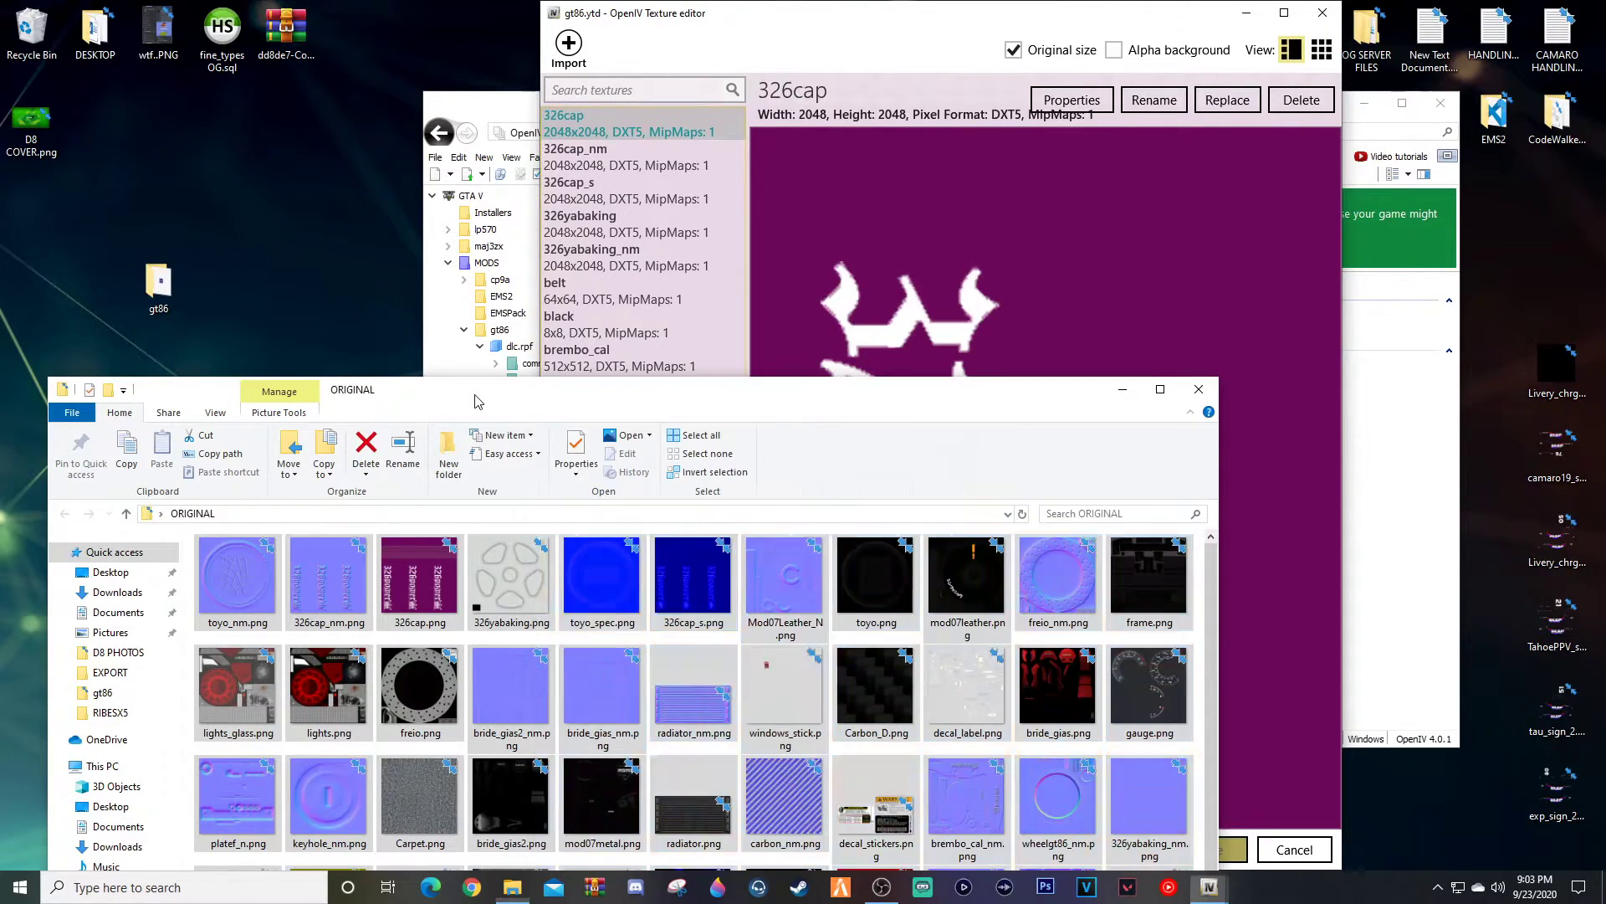
left_click(1215, 390)
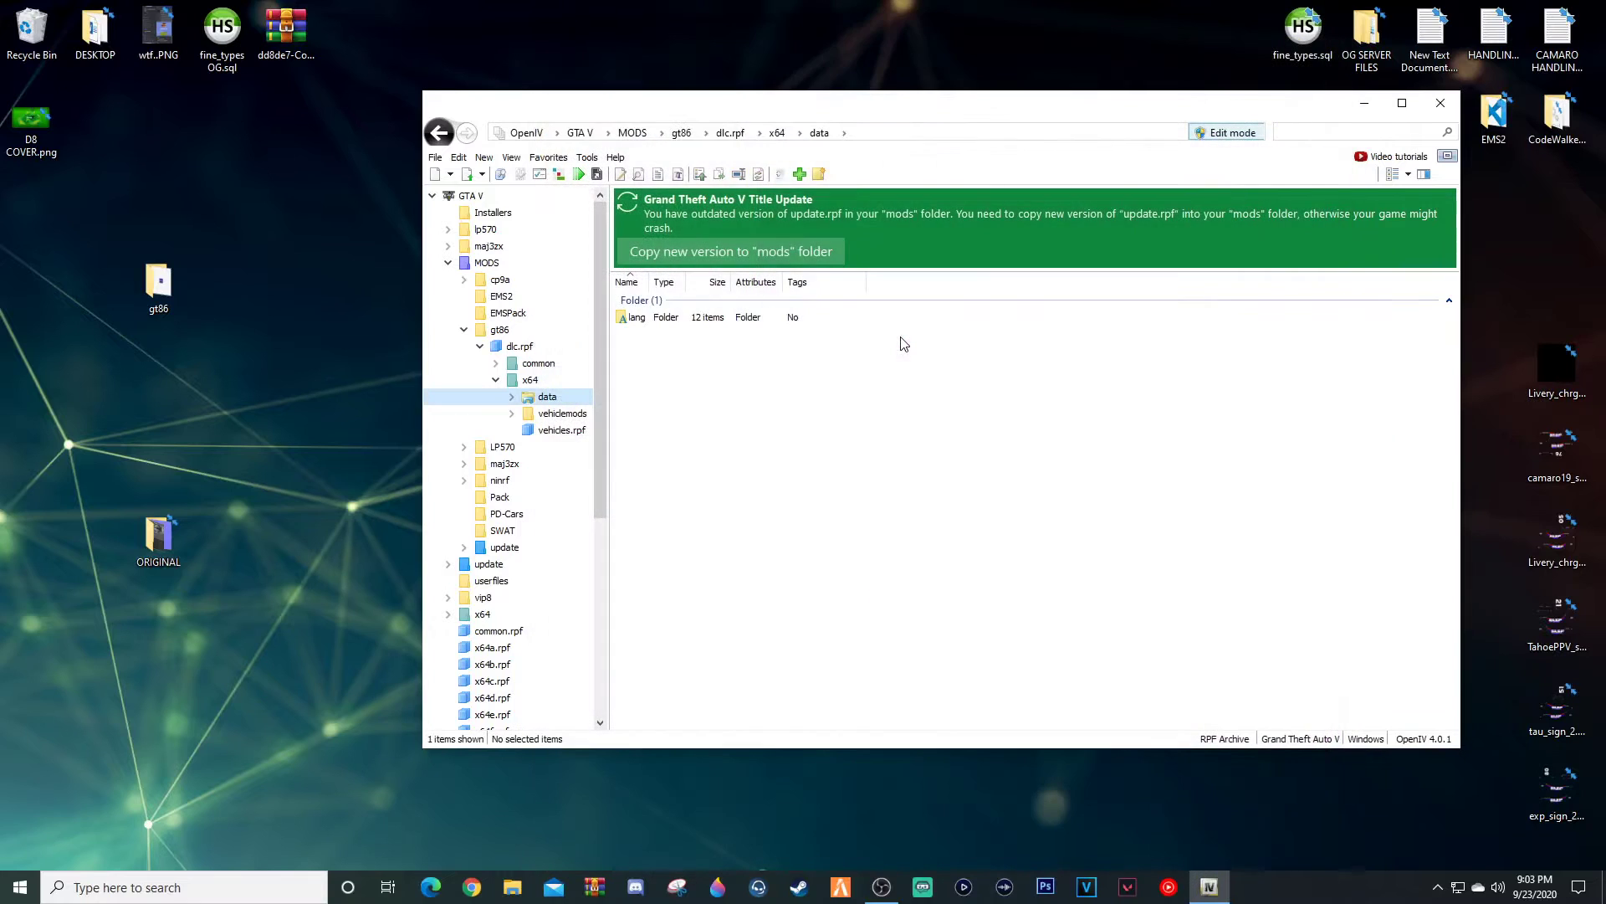
- Reopen vehicles.rpf in the gt86 archive and select gt86.yft, gt86_hi.yft and gt86.ytd
left_click(577, 432)
left_click(822, 423)
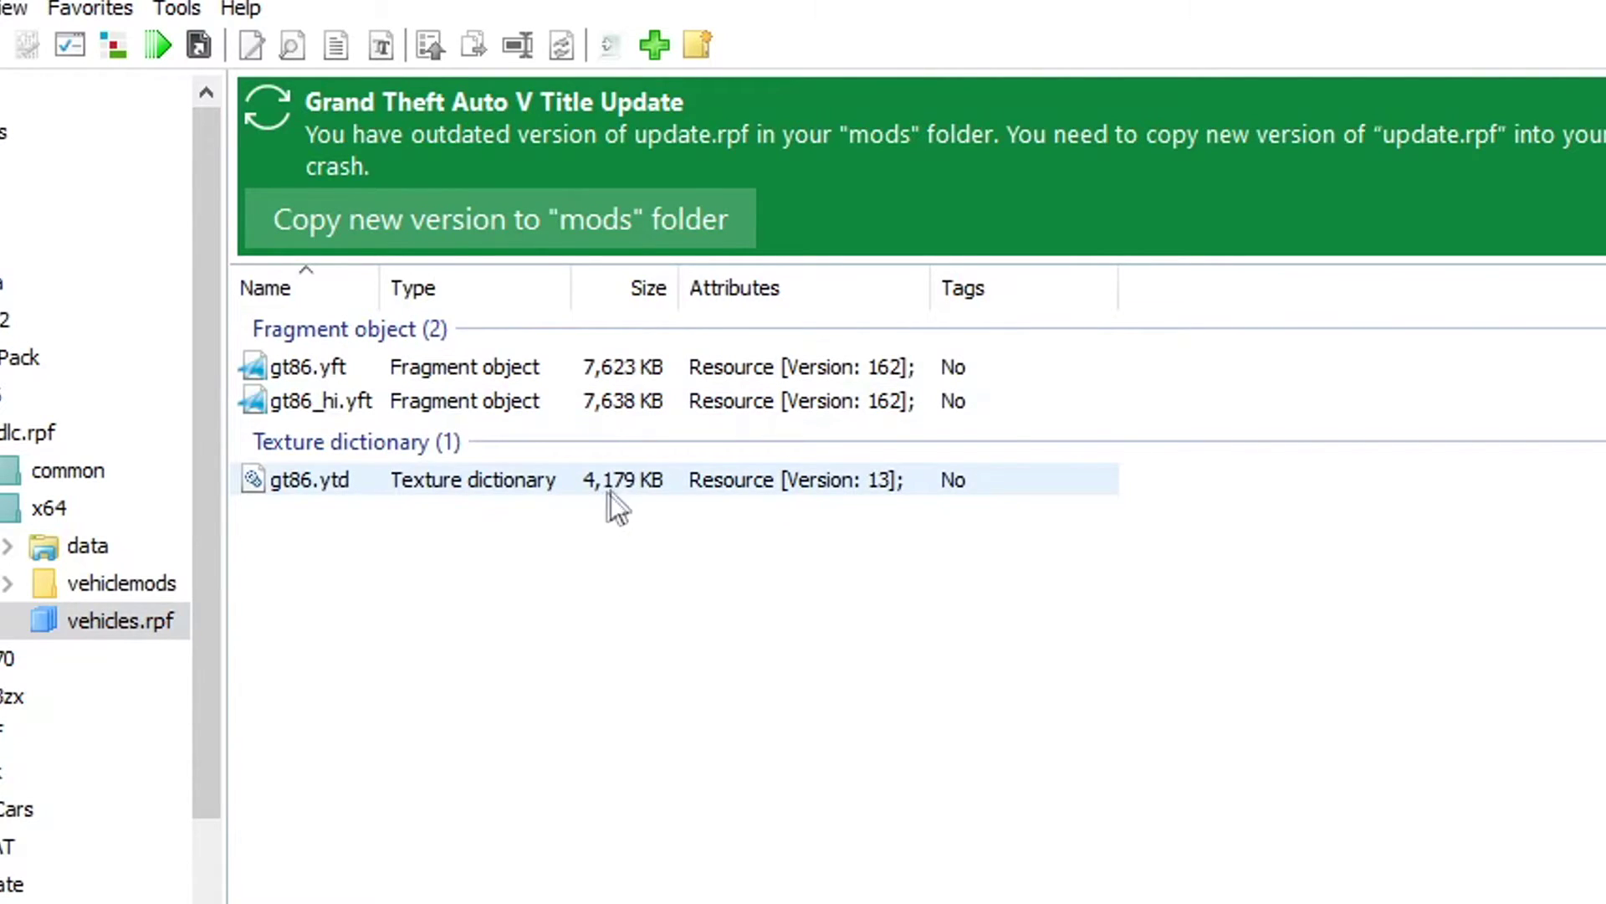
left_click(620, 490)
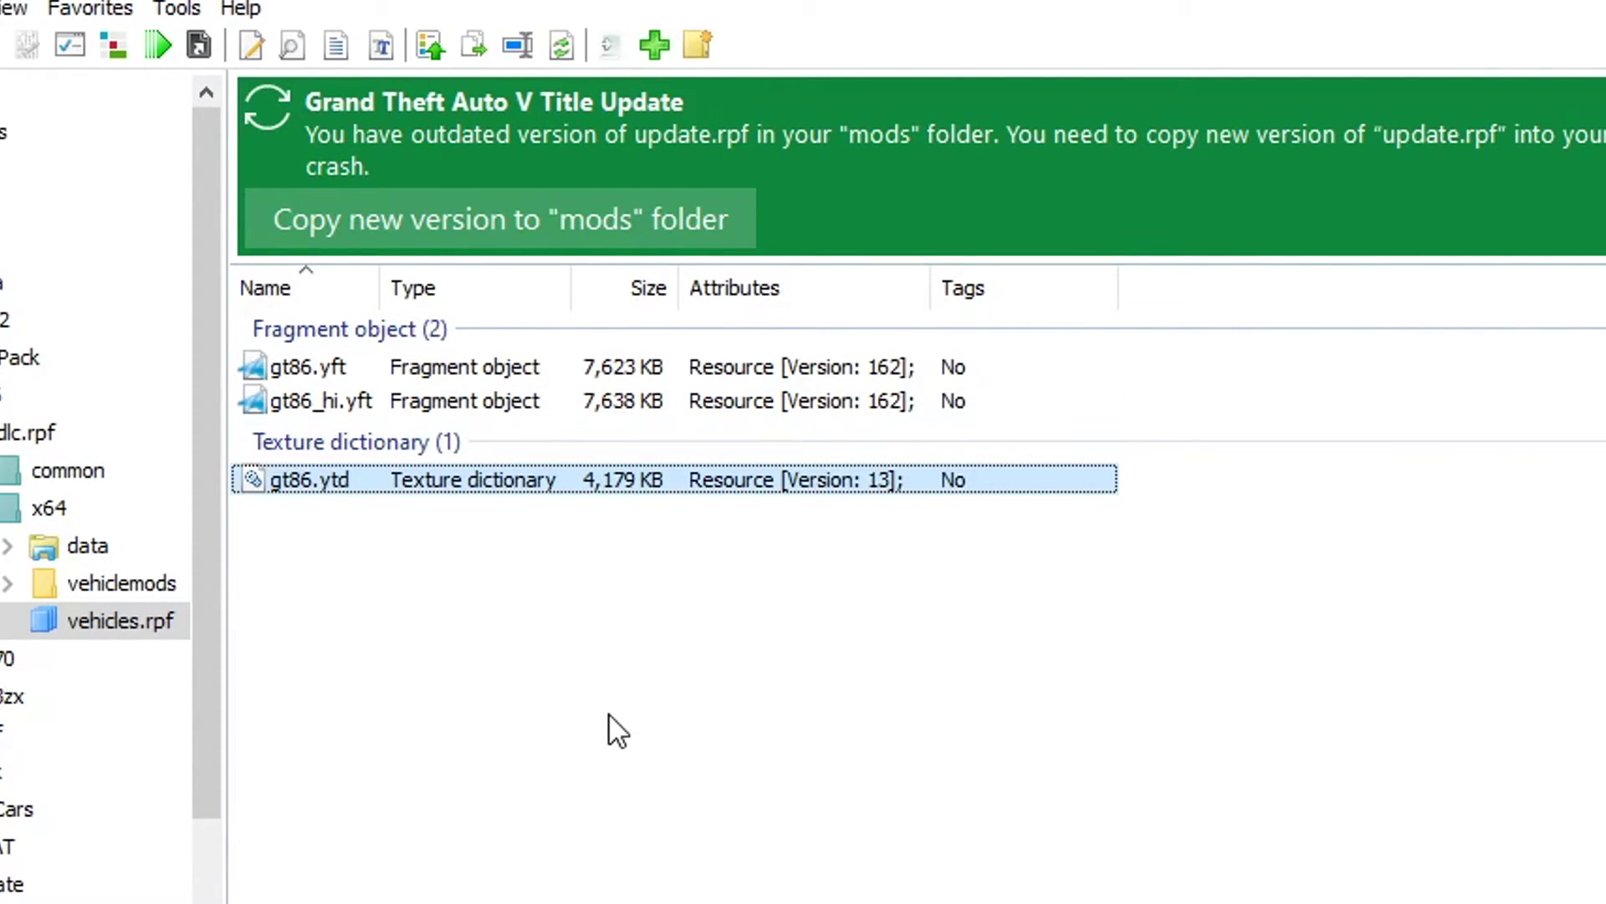
left_click_drag(920, 568, 452, 364)
left_click(1288, 640)
left_click_drag(508, 561, 557, 369)
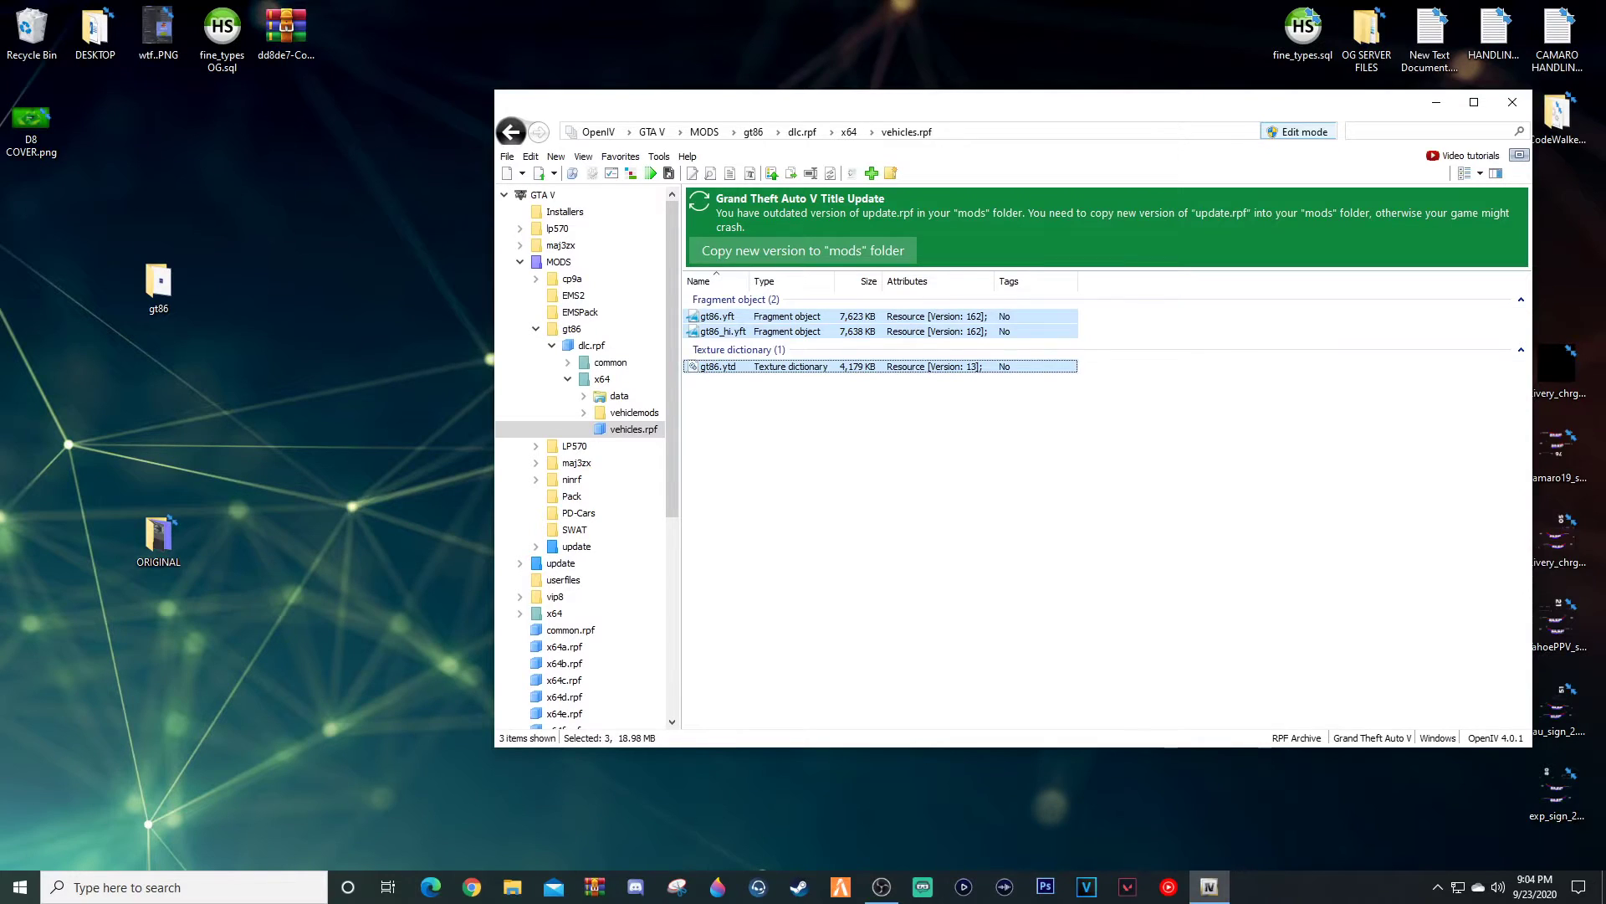
- In File Explorer, open the server's gt86 folder under resources\[cars]\abowpack\stream
key("alt+Tab")
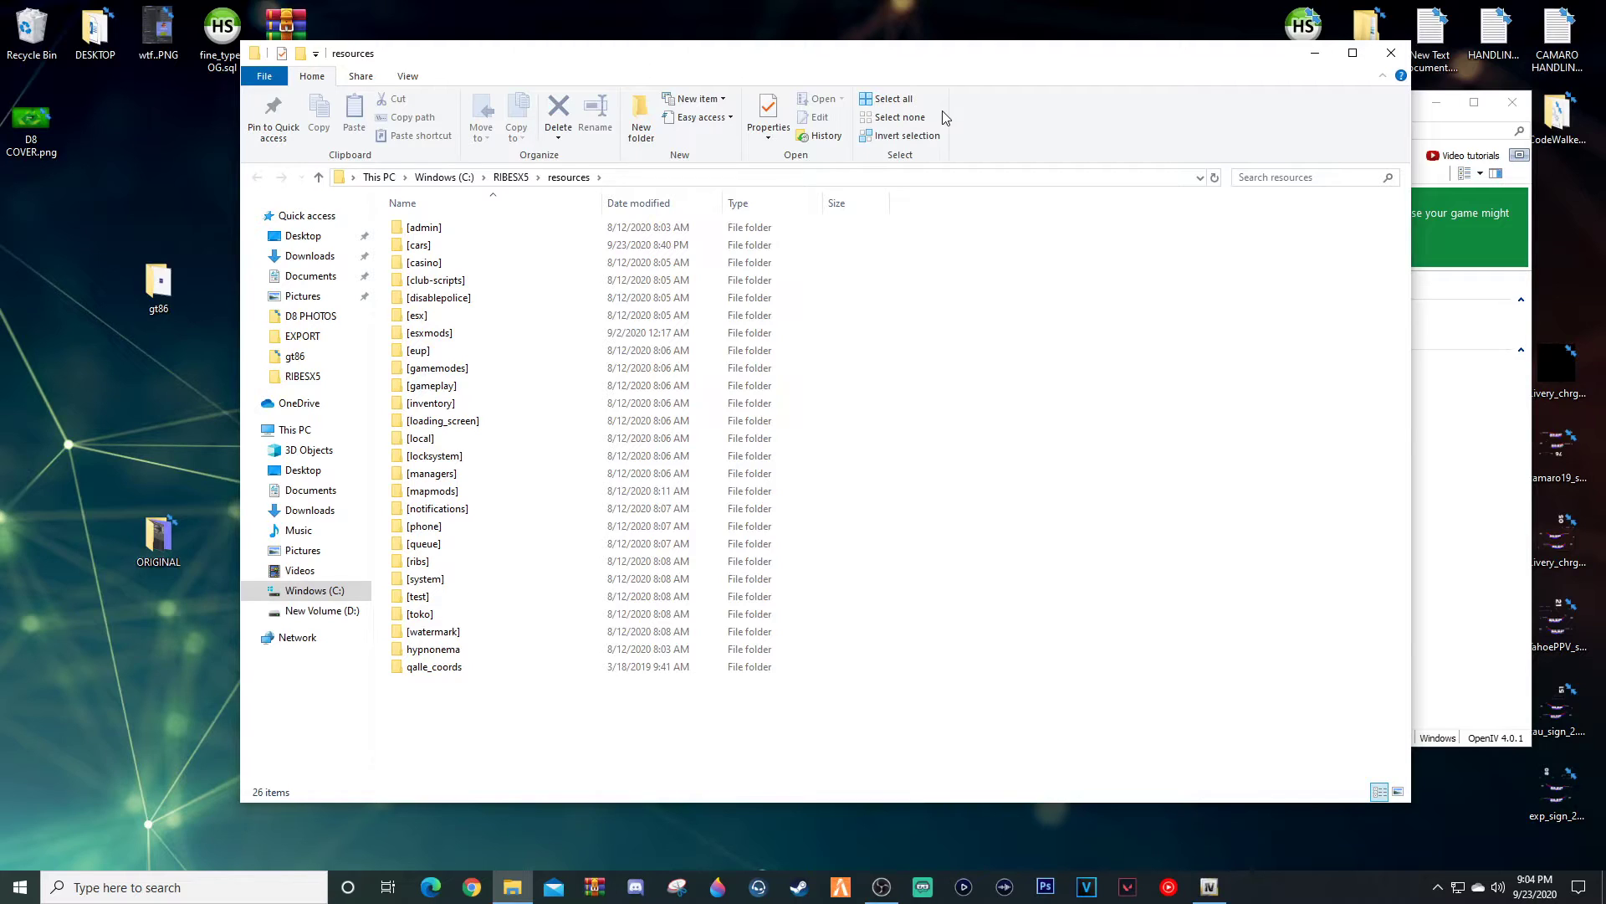
double_click(428, 245)
left_click(440, 247)
double_click(440, 247)
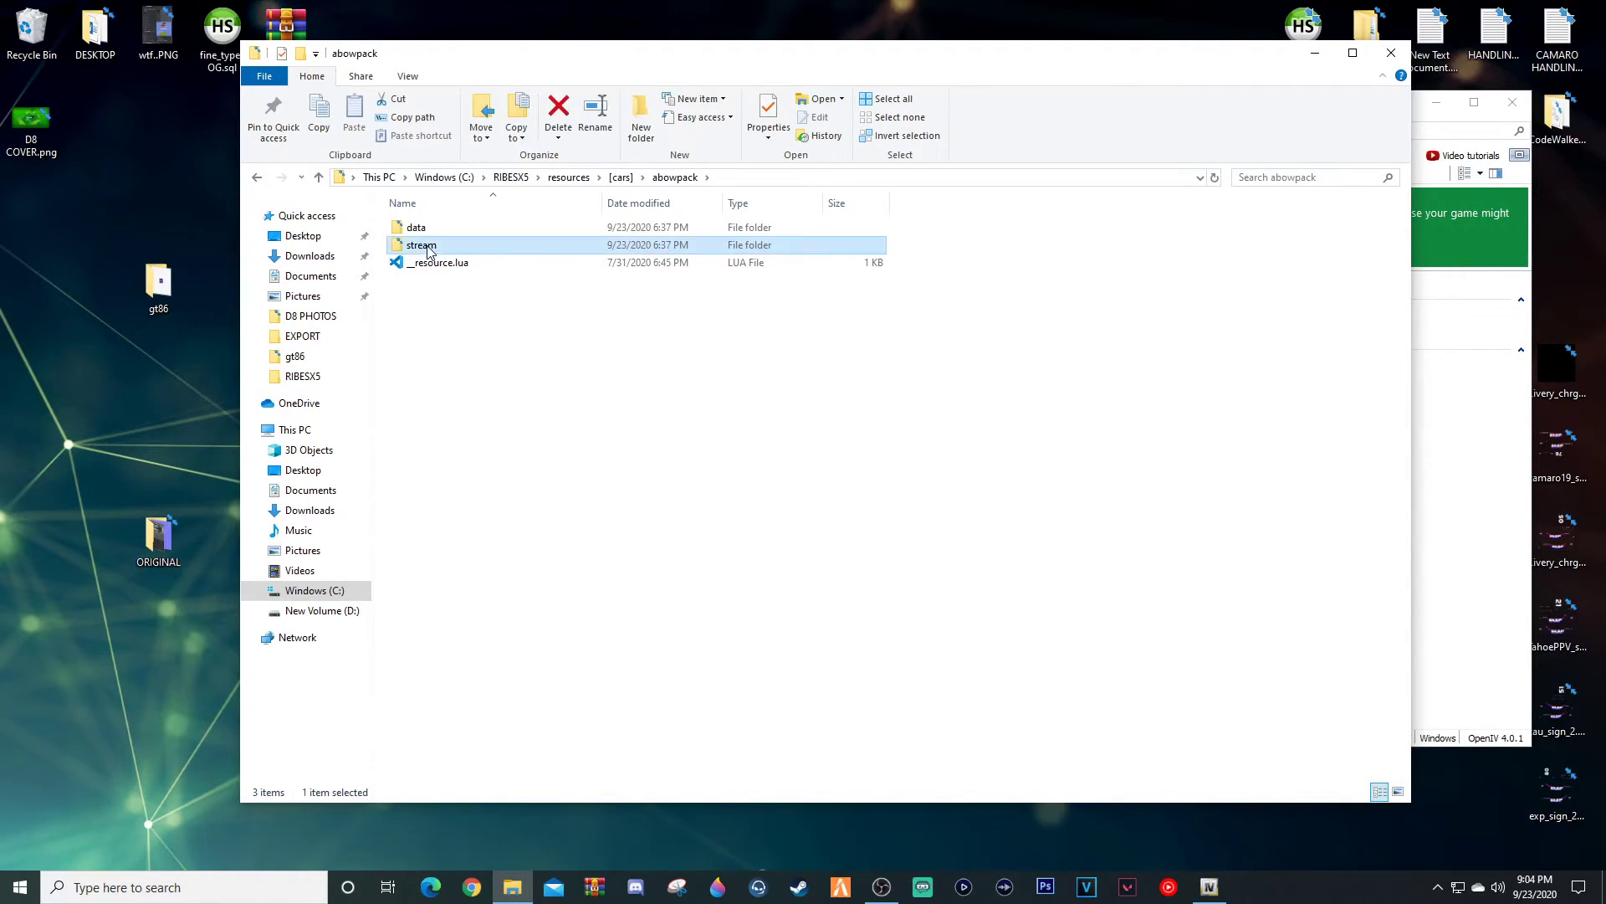
double_click(432, 248)
double_click(427, 233)
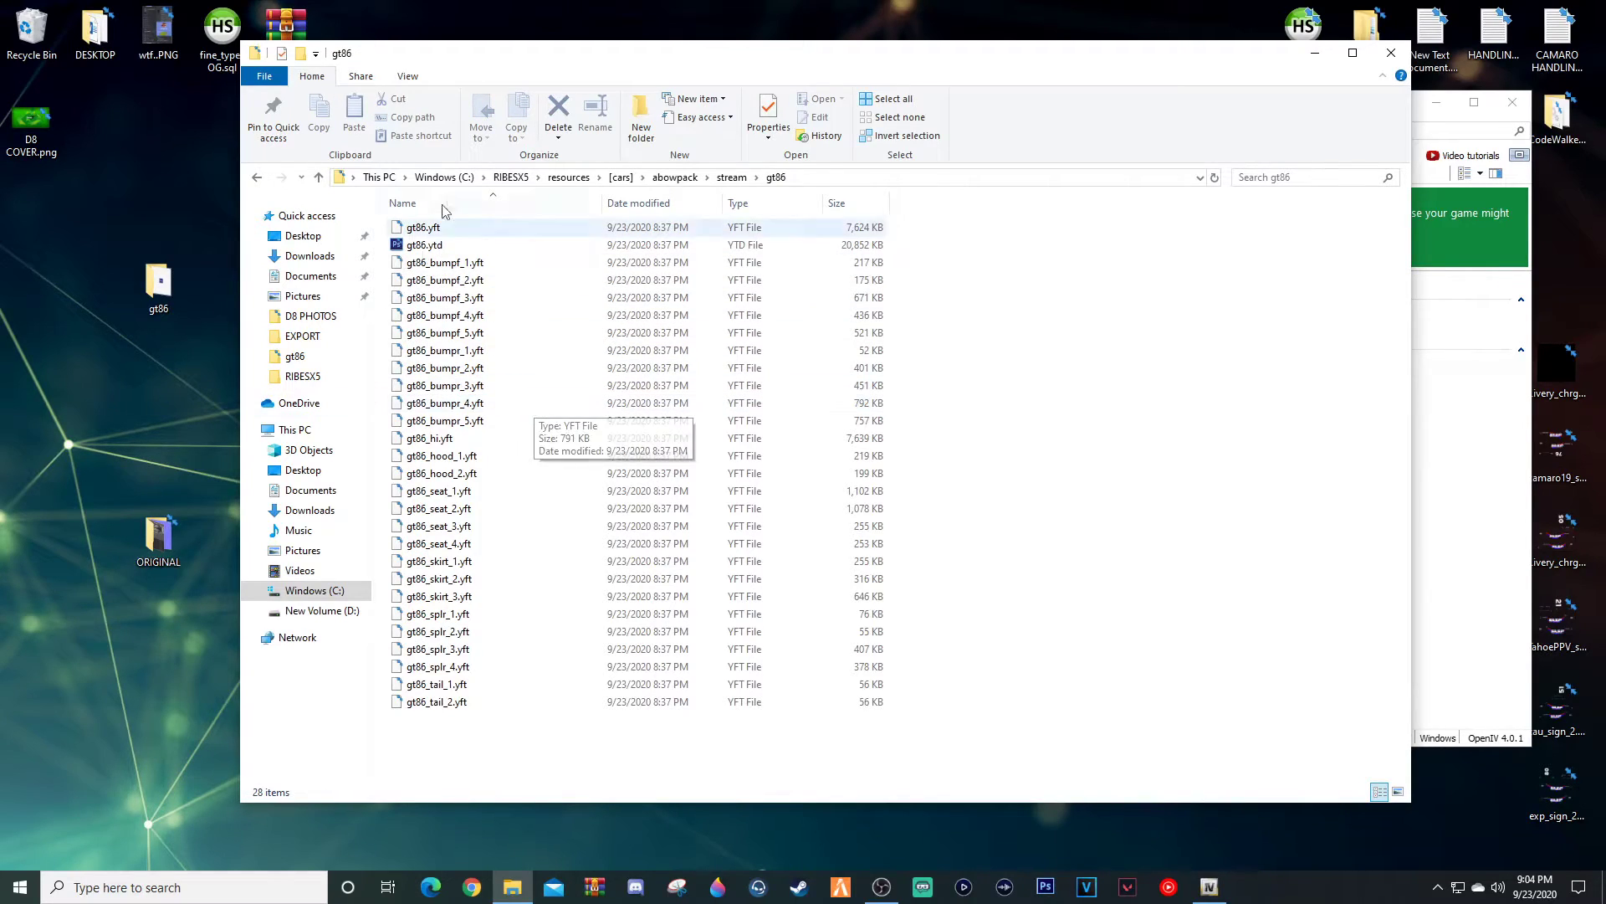
- Copy the three selected gt86 files from OpenIV into the server's gt86 stream folder, replacing the existing ones, and close both windows
left_click_drag(665, 67, 785, 471)
left_click(820, 410)
left_click_drag(820, 410, 791, 328)
left_click_drag(918, 459, 1230, 828)
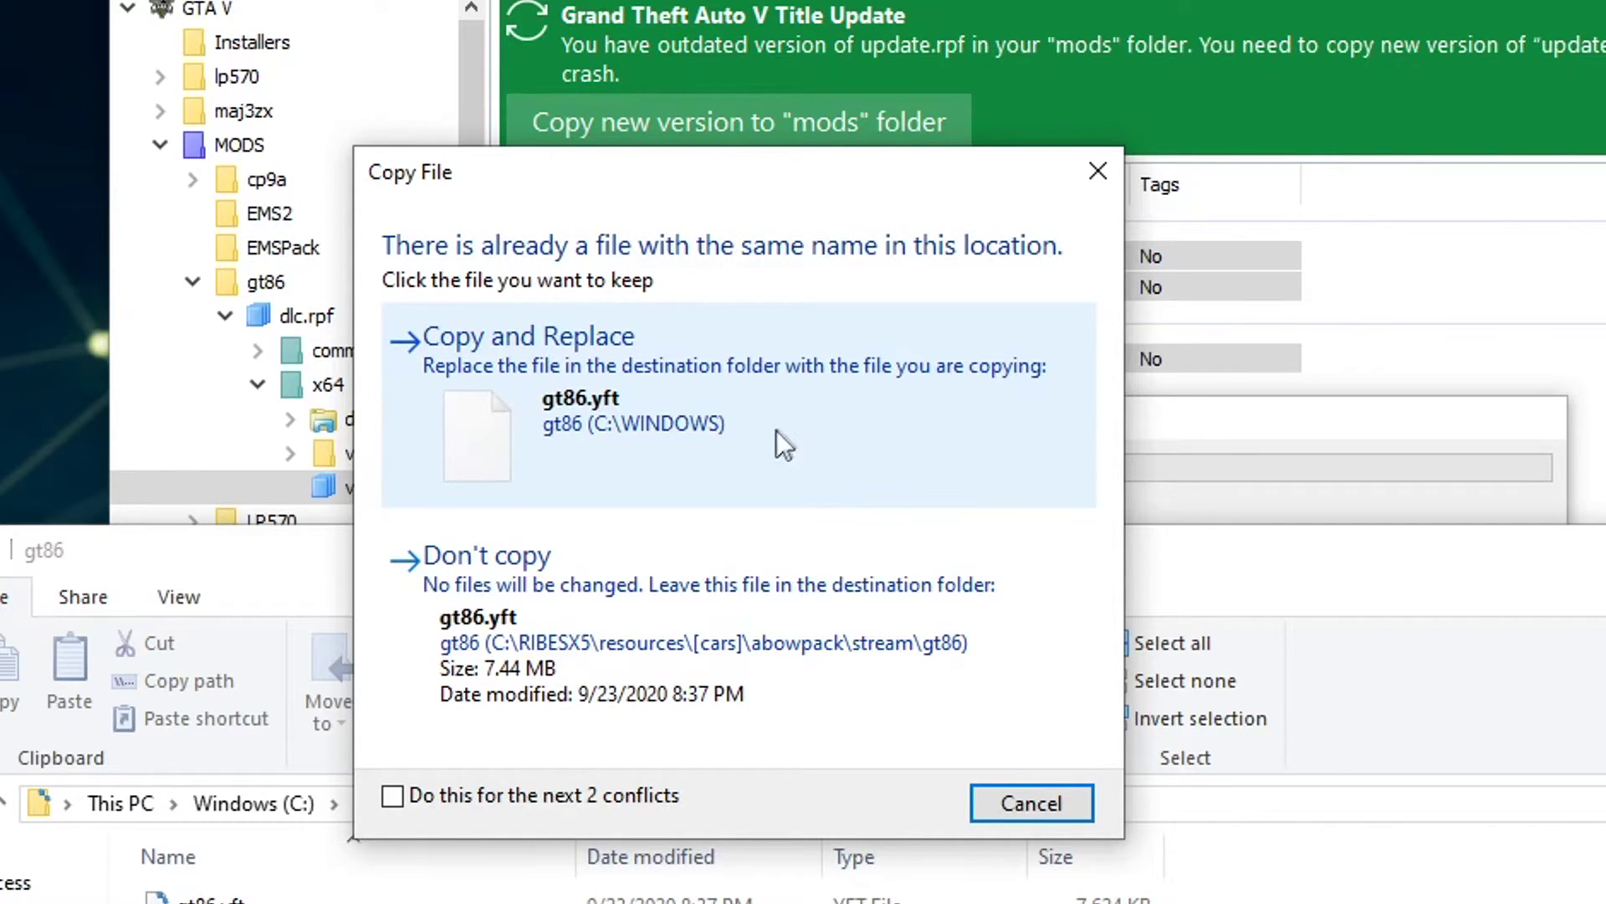
left_click(556, 410)
left_click(562, 415)
left_click(555, 384)
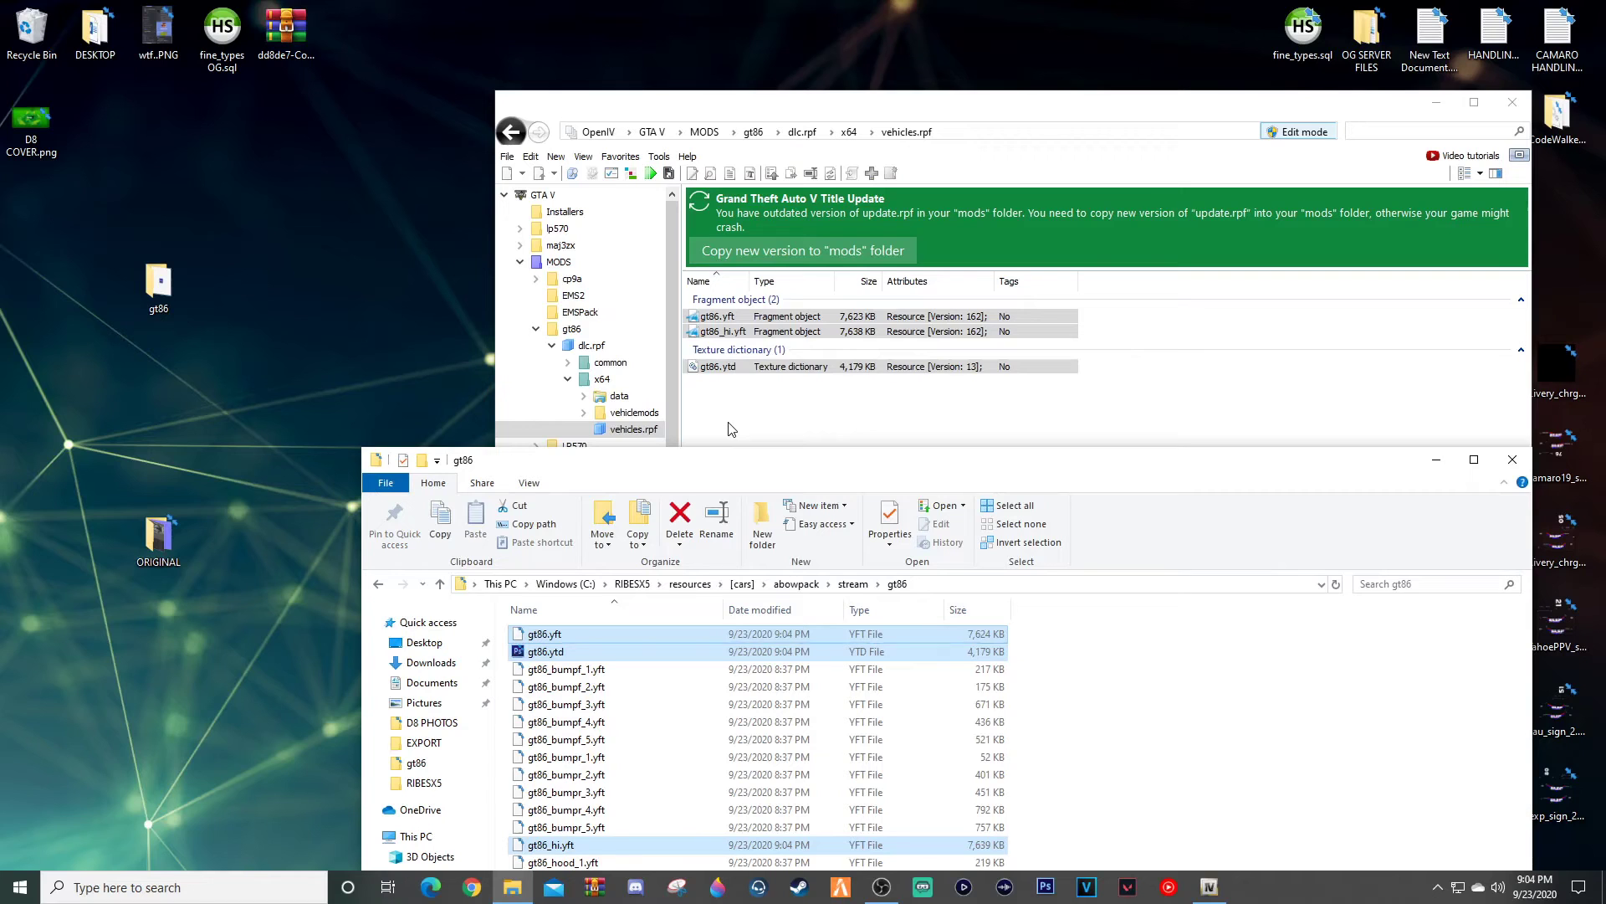
left_click(1512, 460)
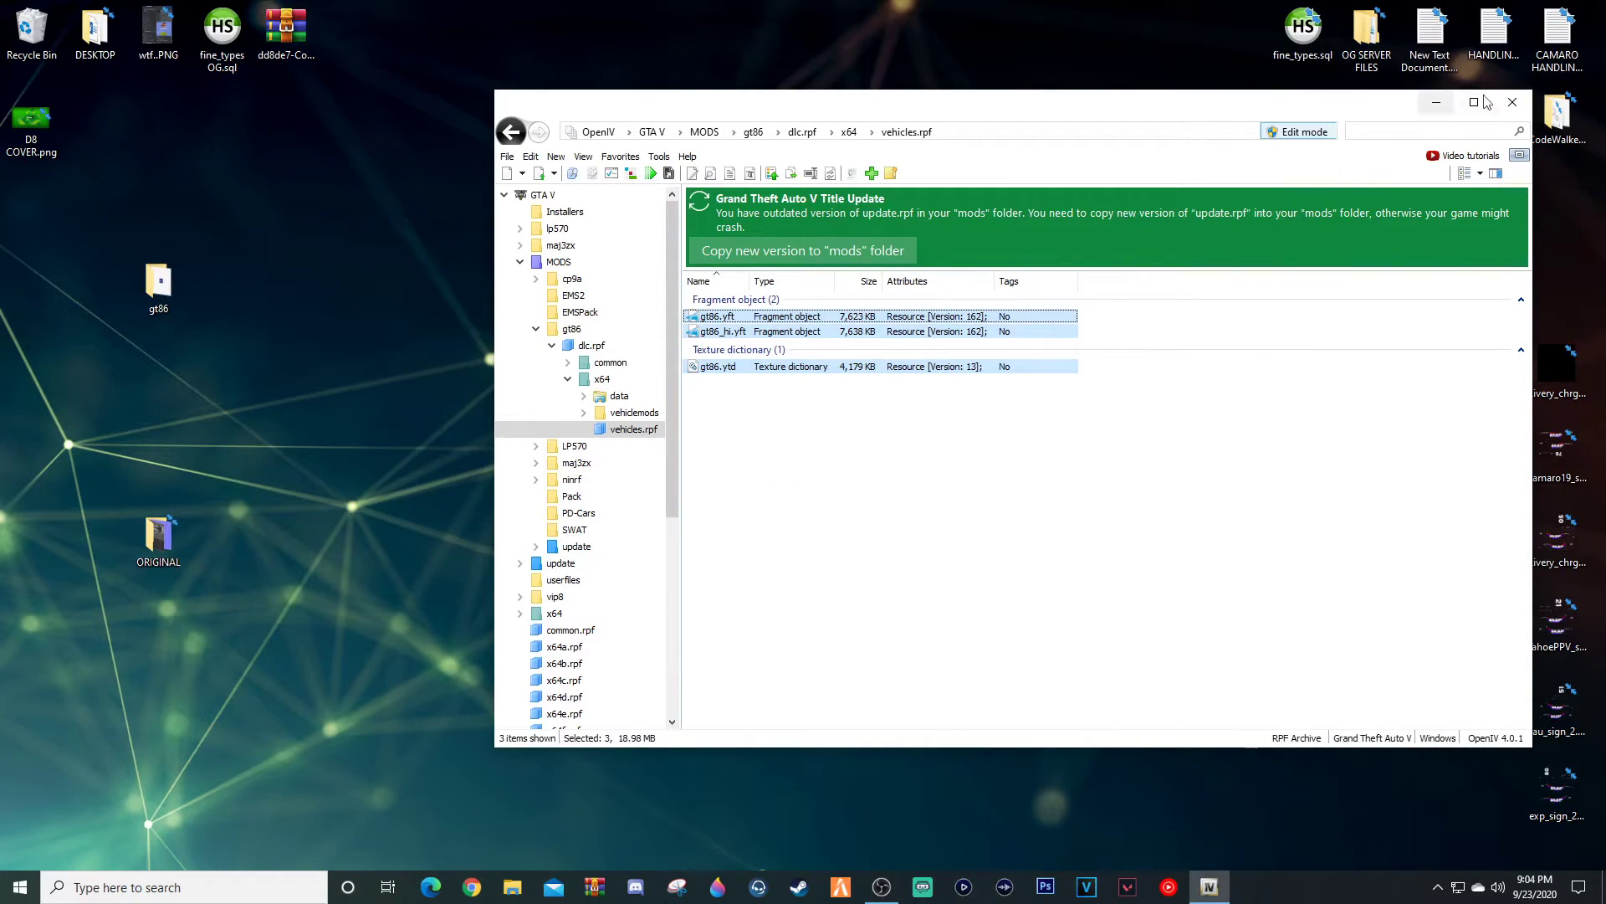
left_click(1512, 102)
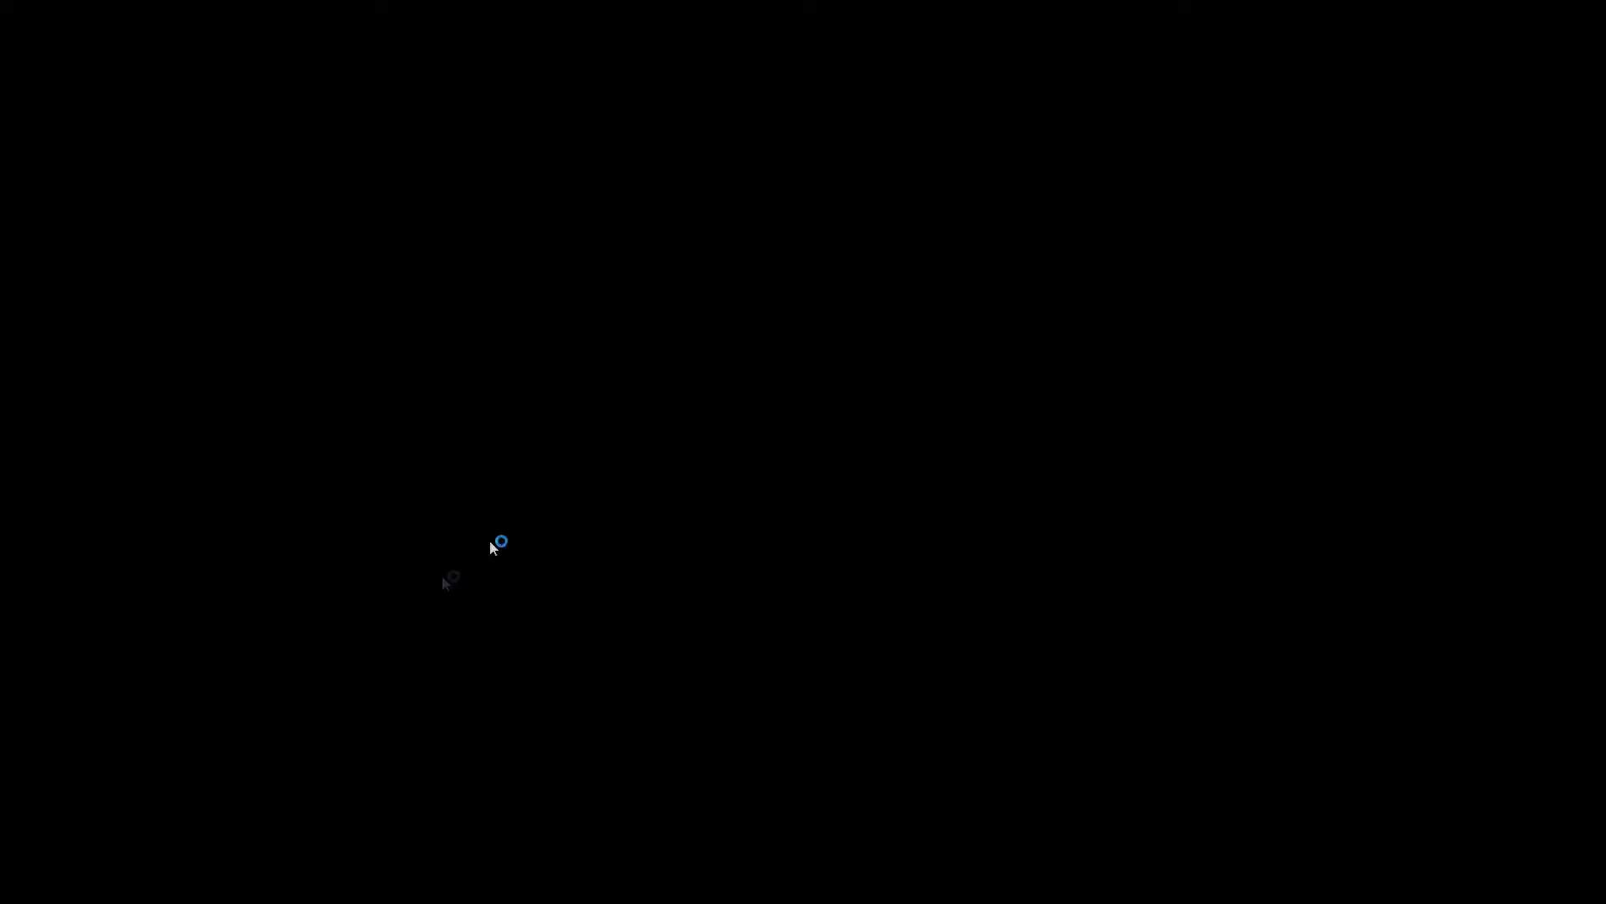
- Quit the running FiveM session with the console command quit and join the Project Rogue Role Play server from the relaunched client
key("F8")
type("quit")
key("Return")
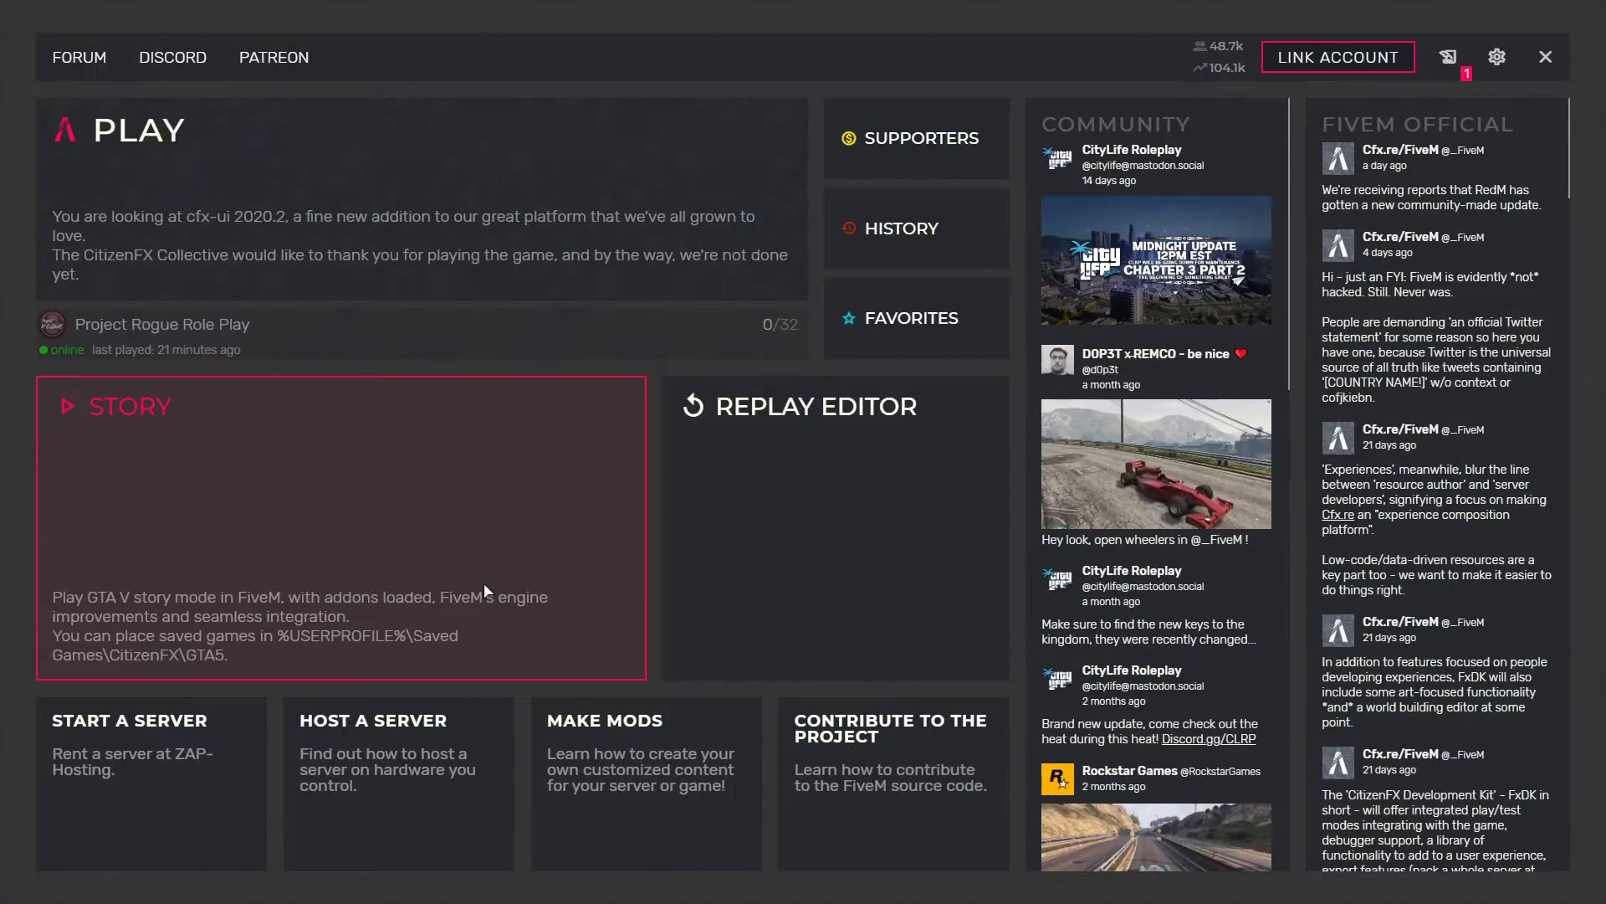
left_click(544, 343)
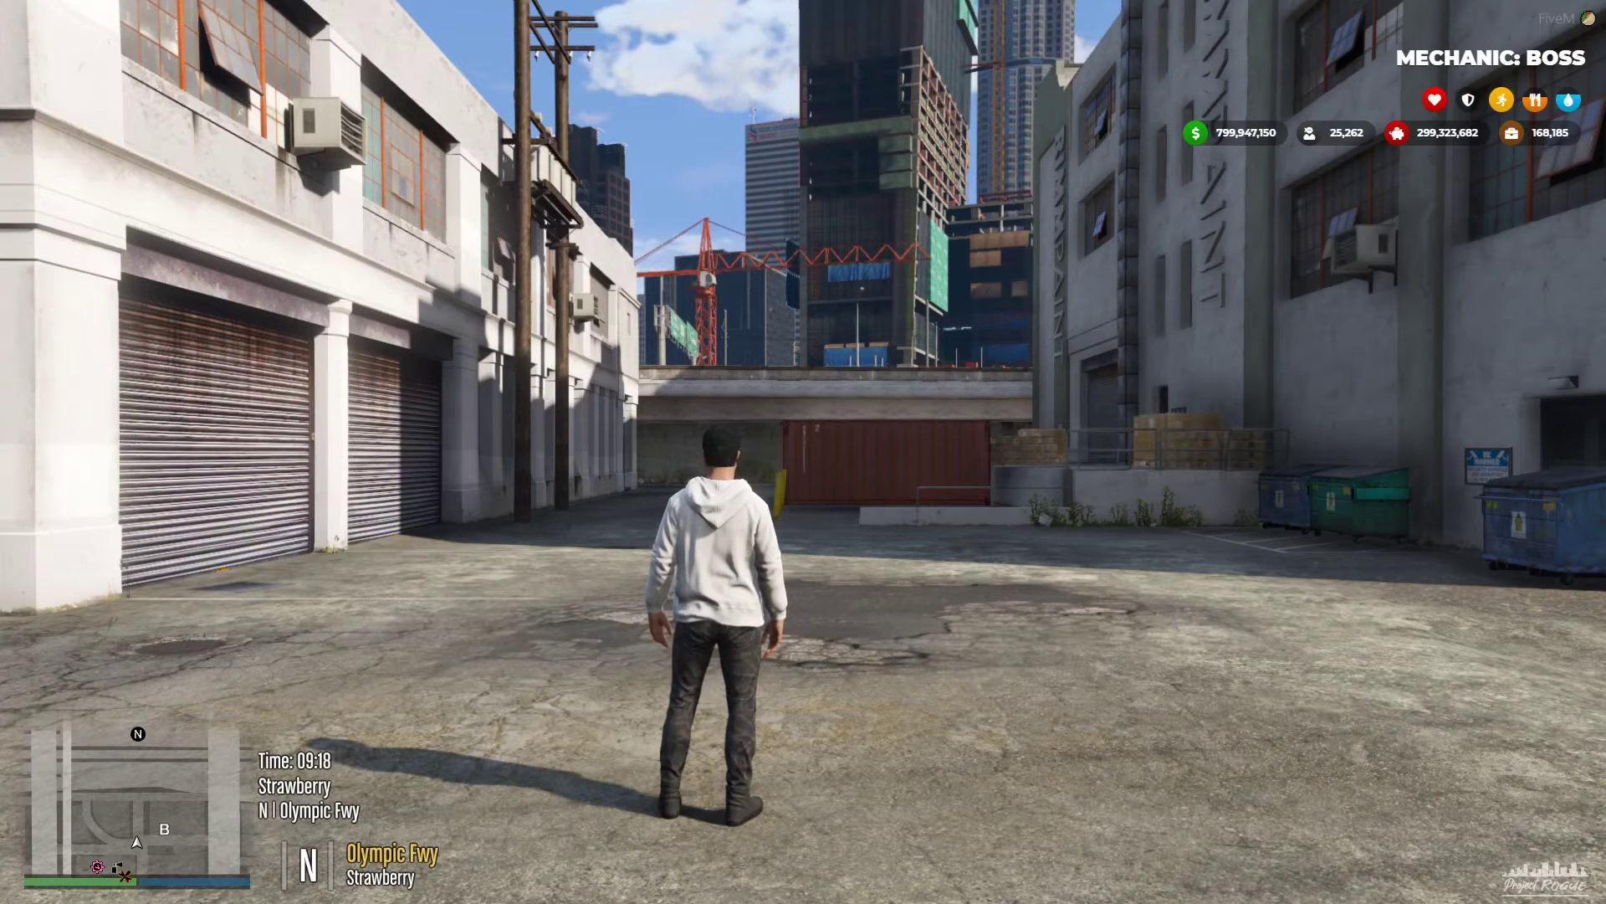
- Spawn the updated car with the chat command /car gt86 and park it inside the mechanic shop
type("t/car gt86")
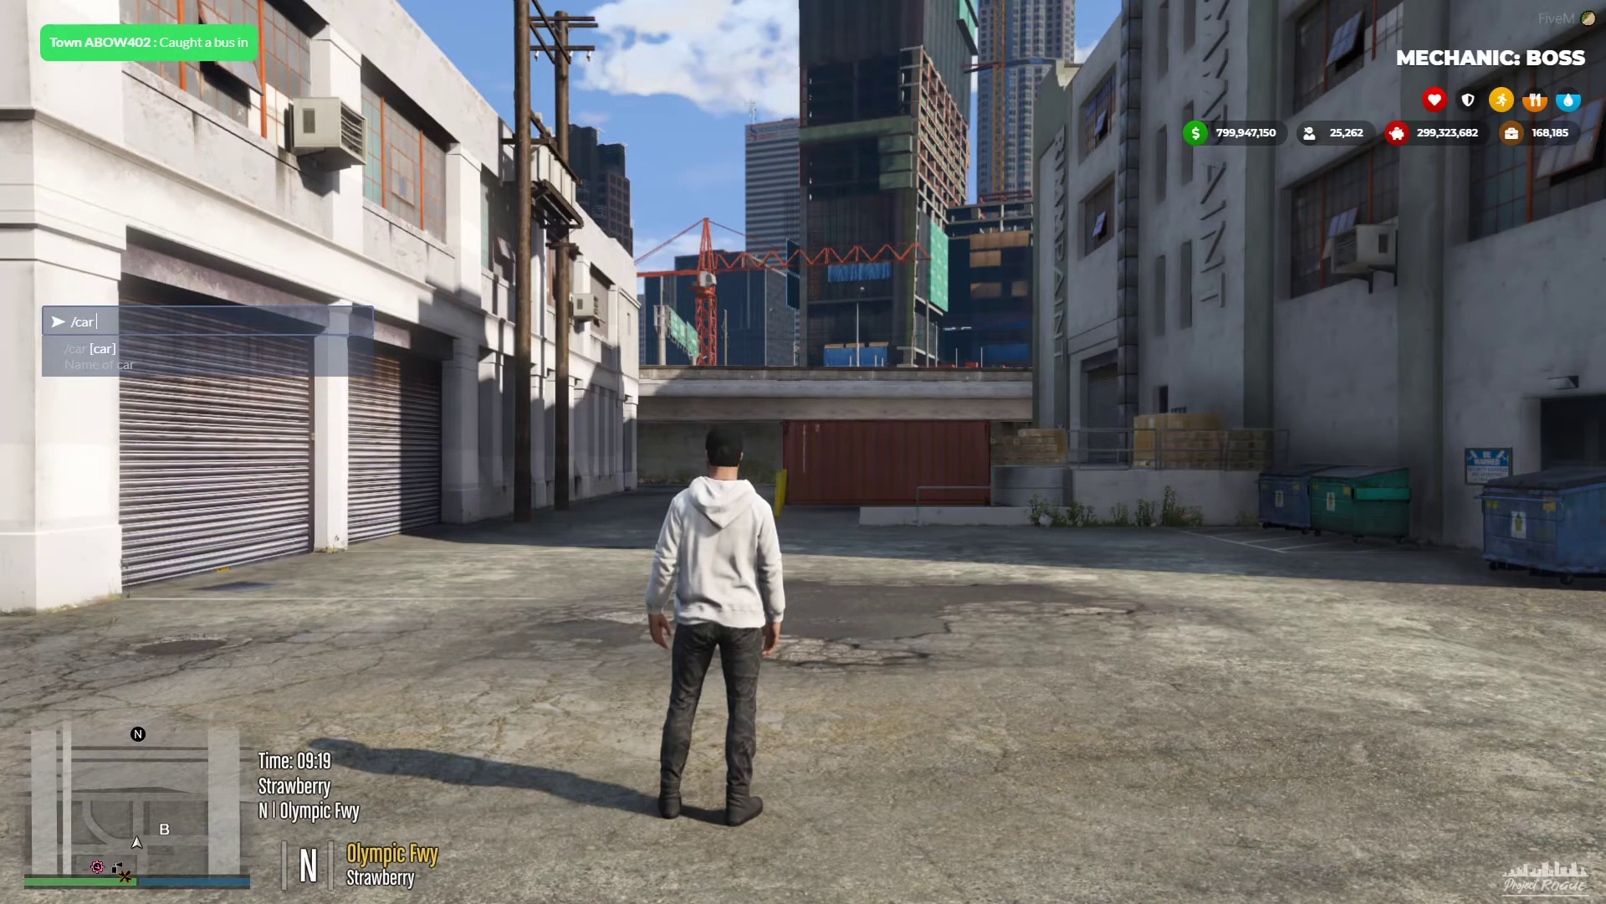
key("Return")
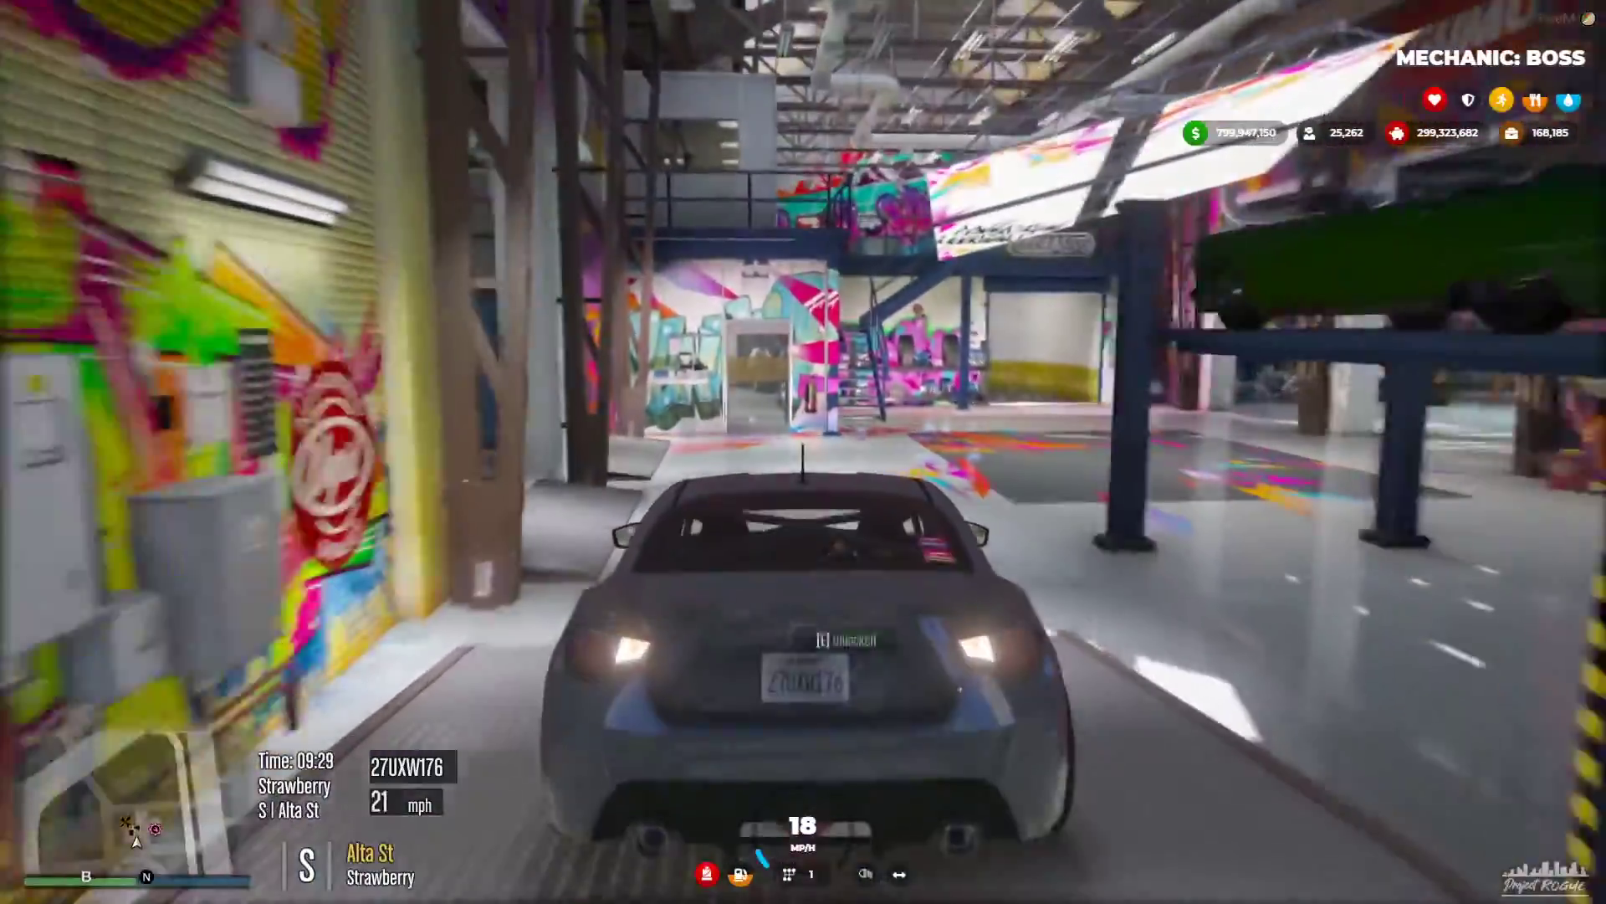
key("s")
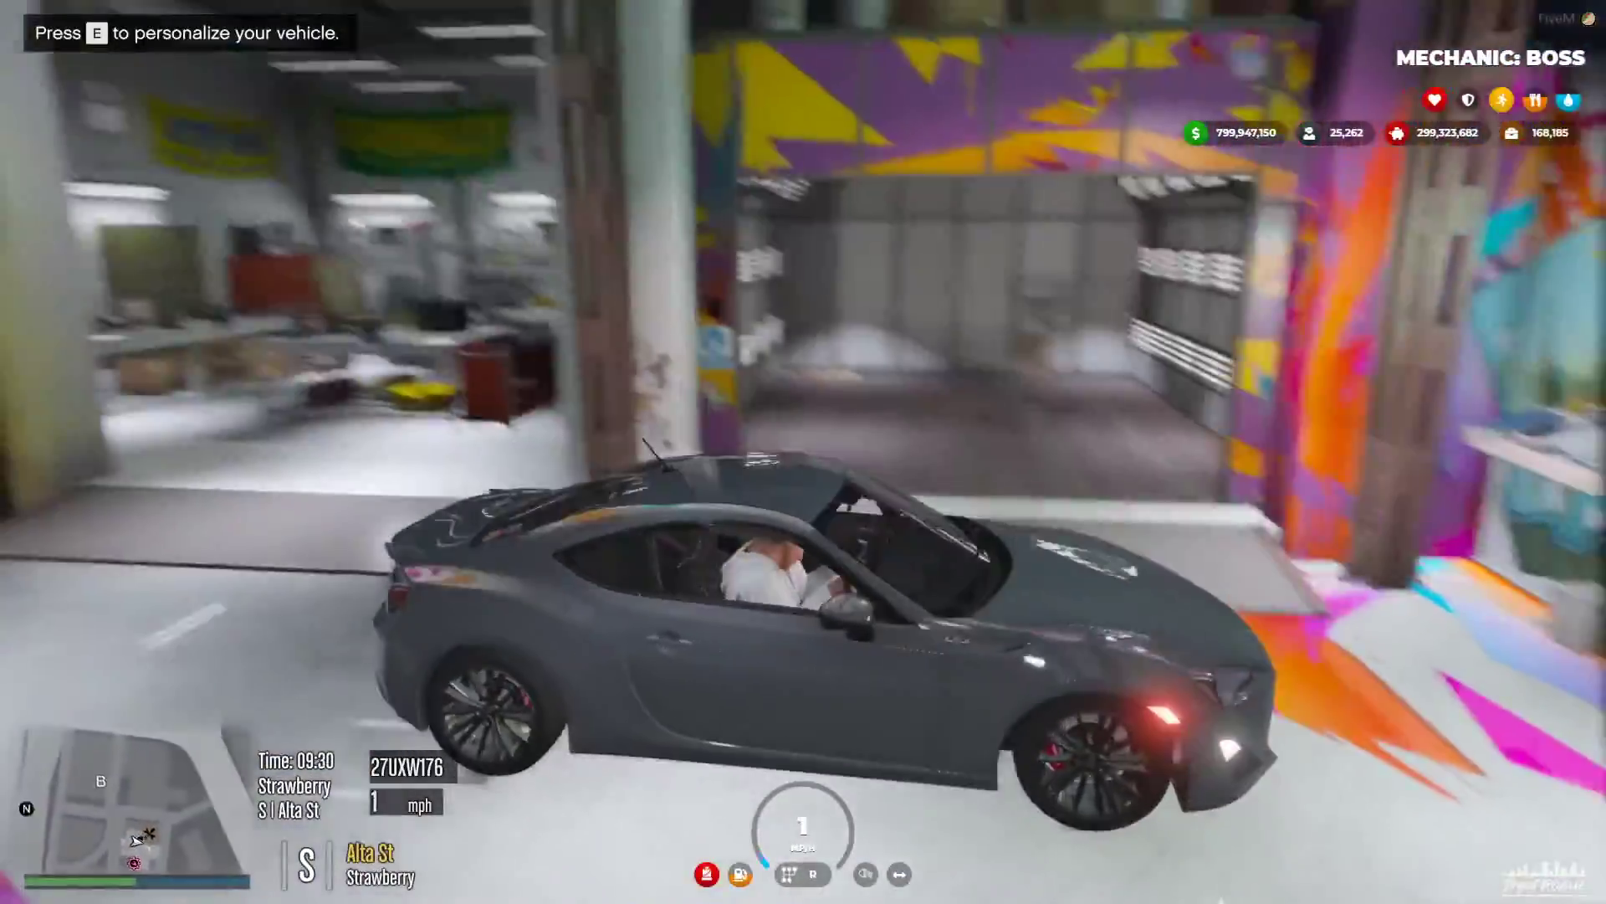
- Open the LS Customs vehicle options and go through Cosmetics and Respray to the Black shades for the primary colour
key("e")
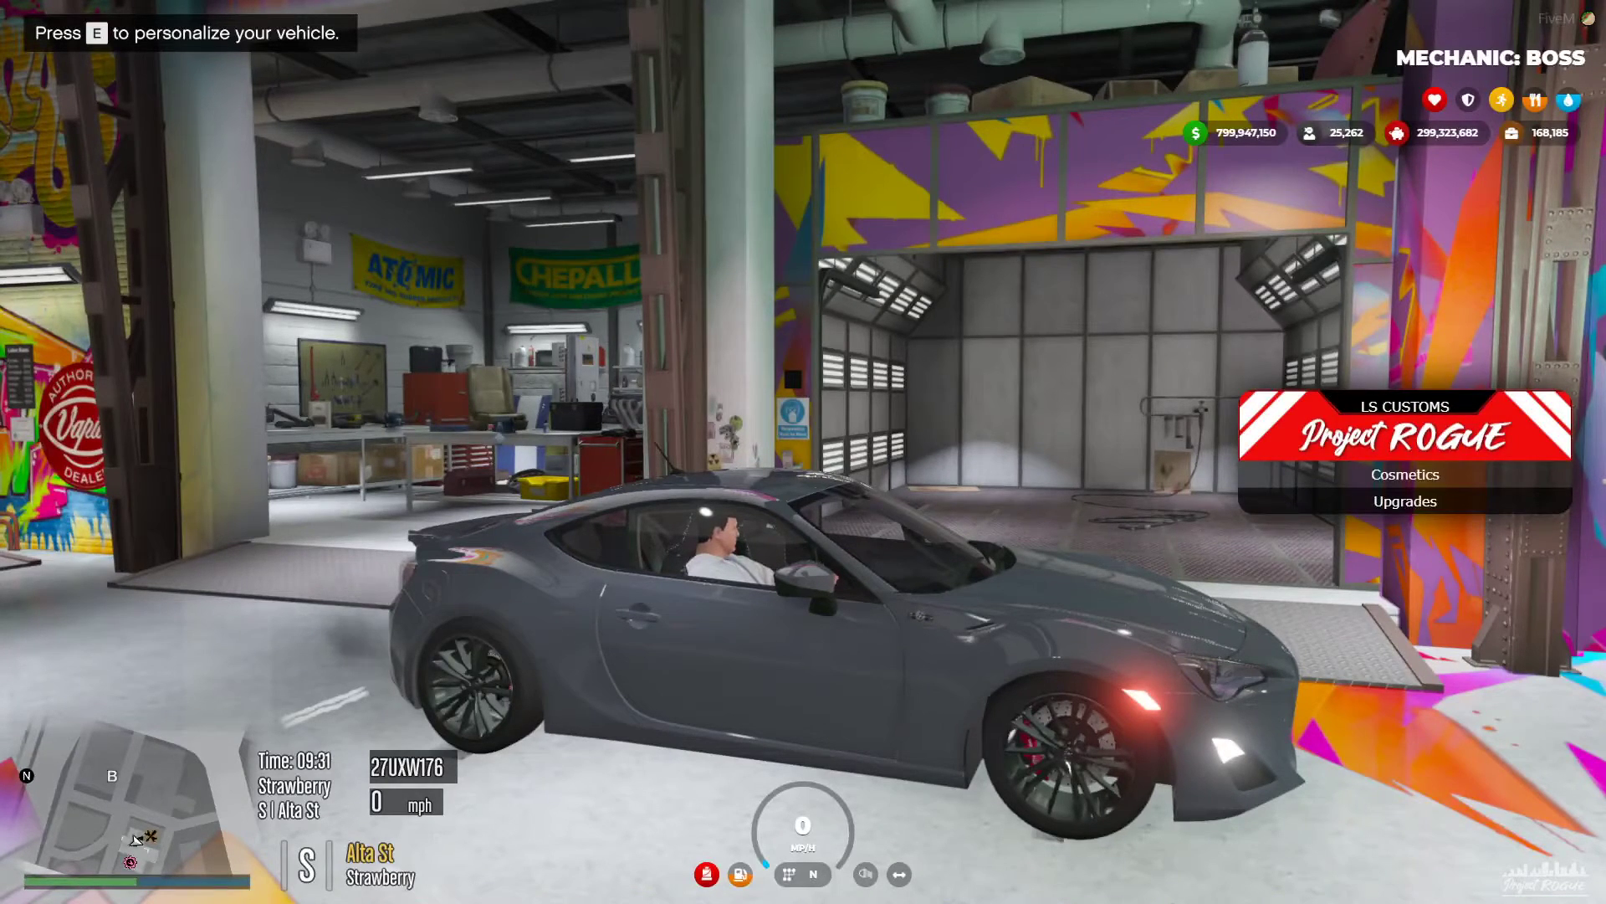
key("Down")
key("Down")
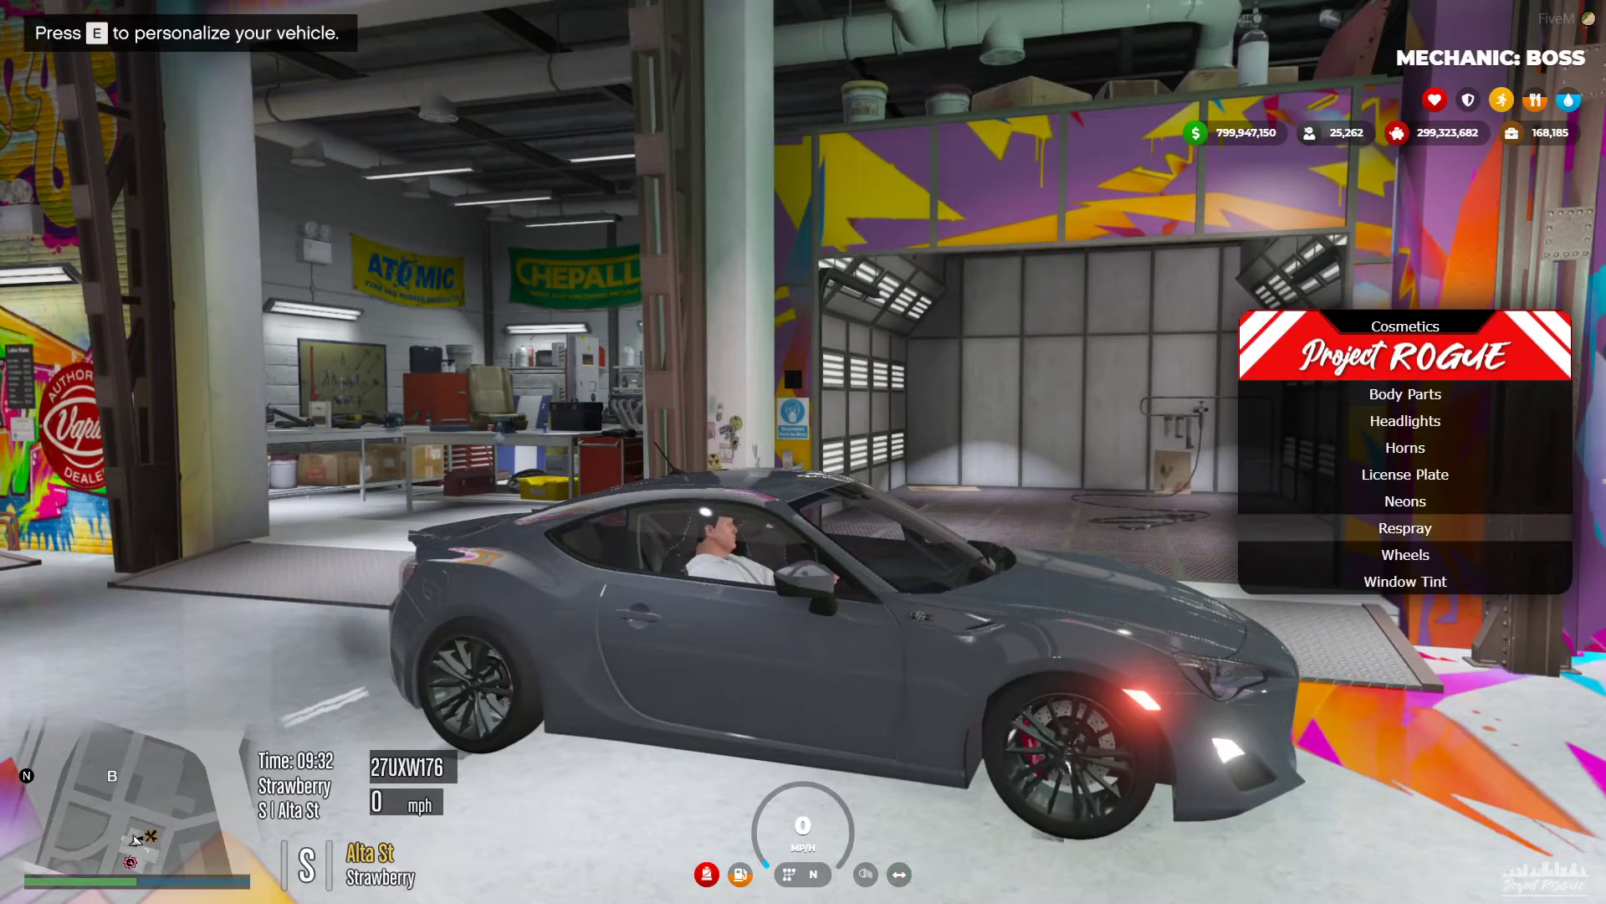
key("Return")
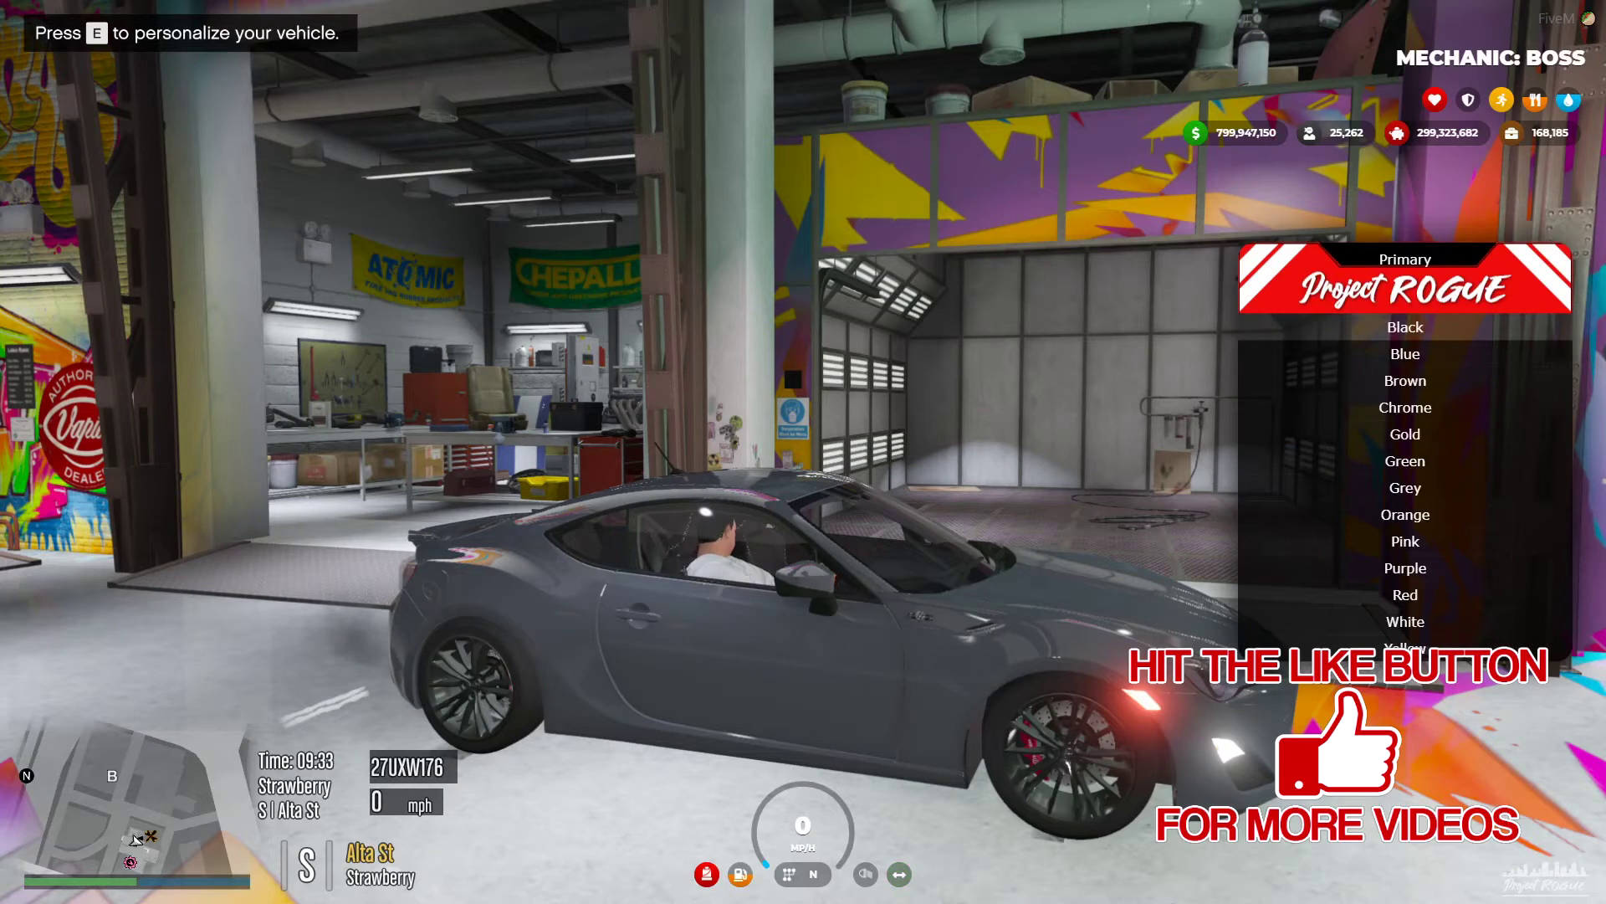
key("Return")
- Preview the black paint shades on the gt86 and buy one for $500 as its primary colour
key("Down")
key("Down")
key("Down")
key("Down")
key("Down")
key("Down")
key("Down")
key("Down")
key("Down")
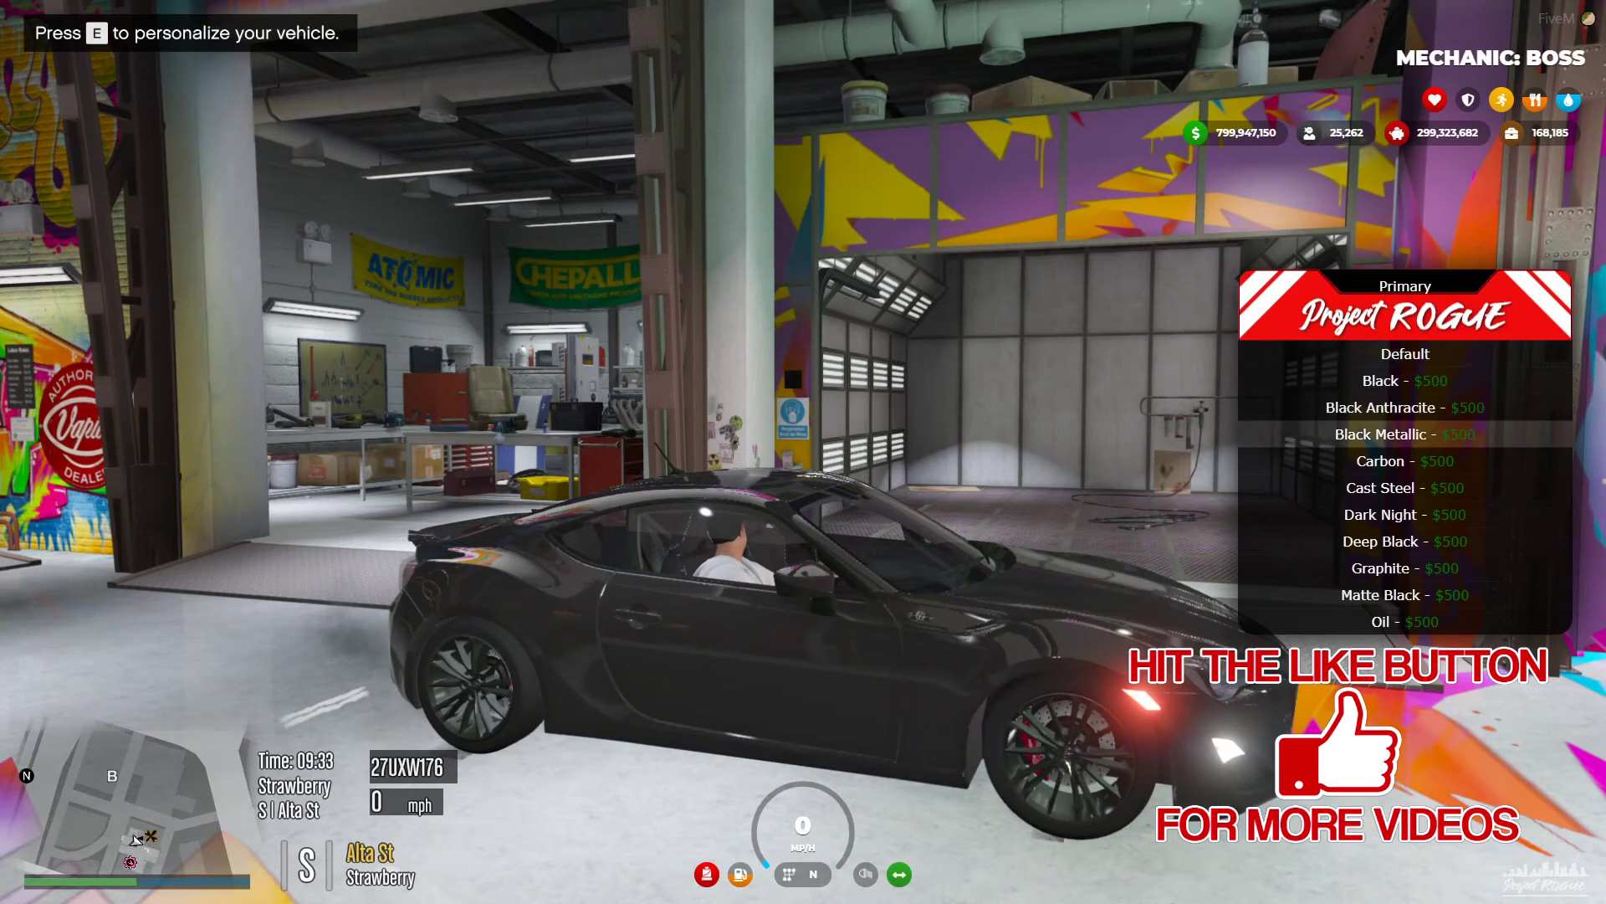
key("Up")
key("Up")
key("Up")
key("Up")
key("Up")
key("Up")
key("Up")
key("Up")
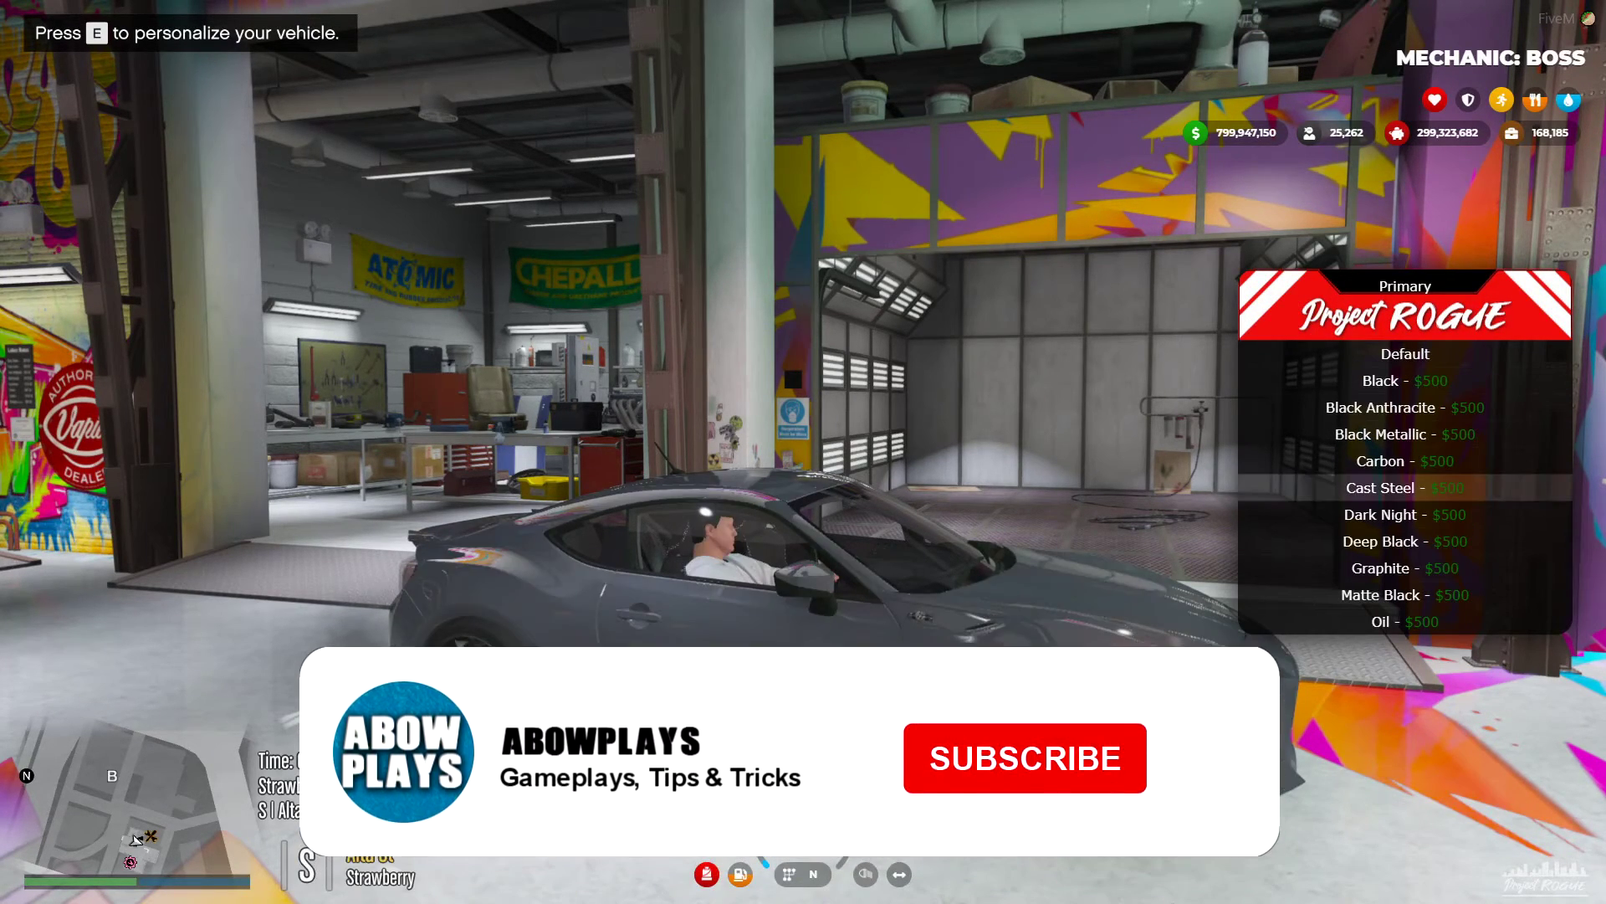
key("Return")
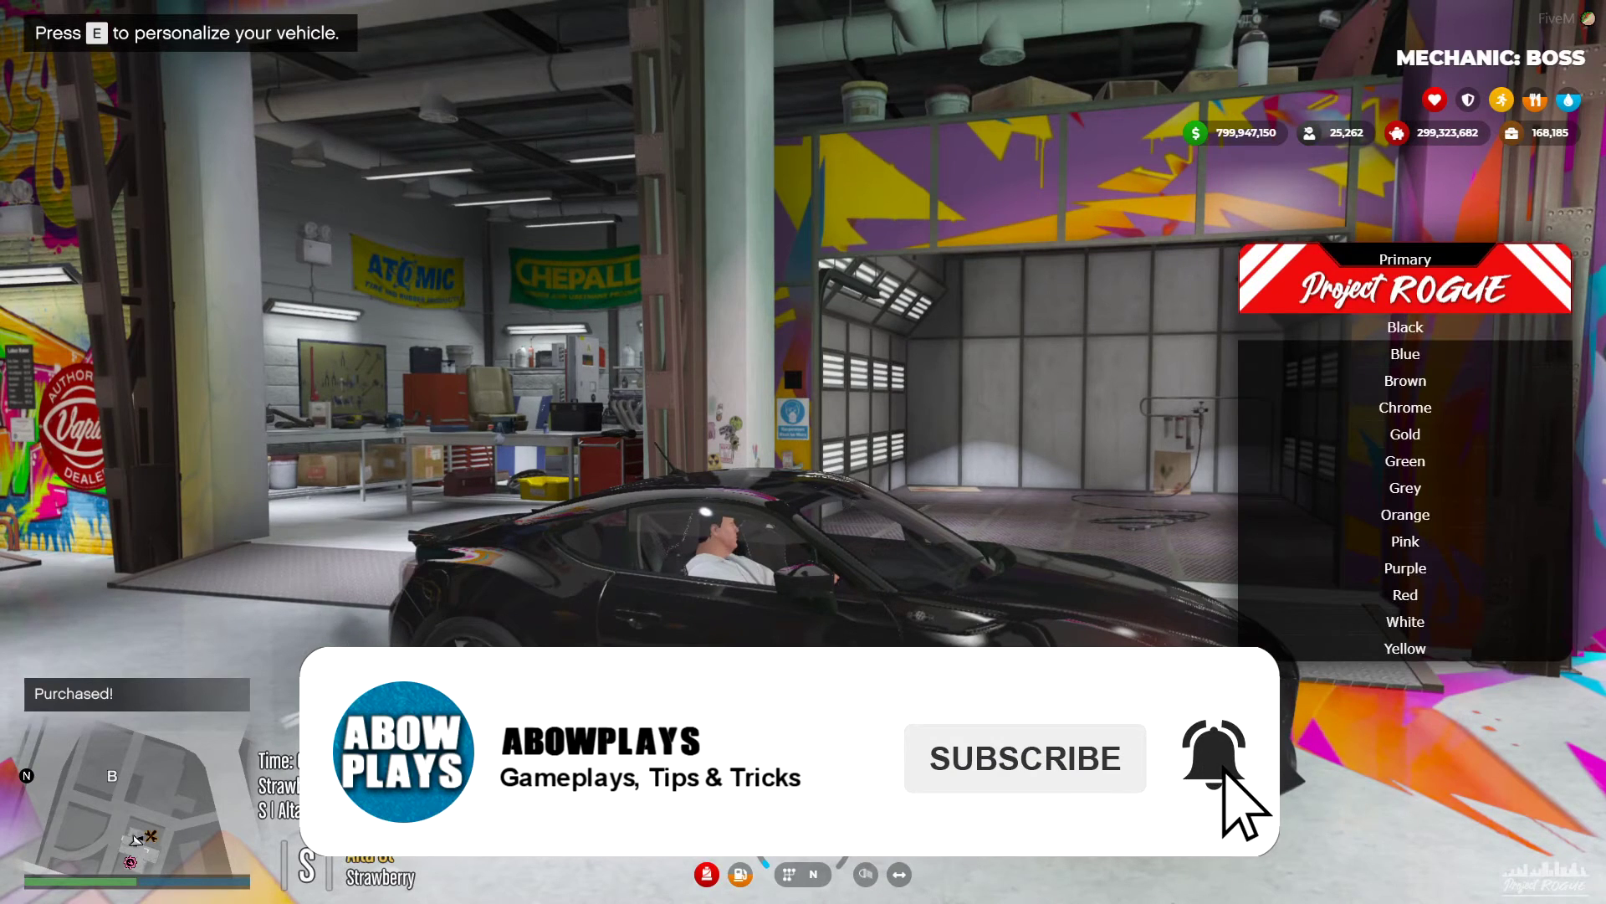
- Go back from the primary paint colours to the Cosmetics categories and highlight License Plate
key("BackSpace")
key("BackSpace")
key("Up")
key("Up")
key("Up")
key("Up")
key("Up")
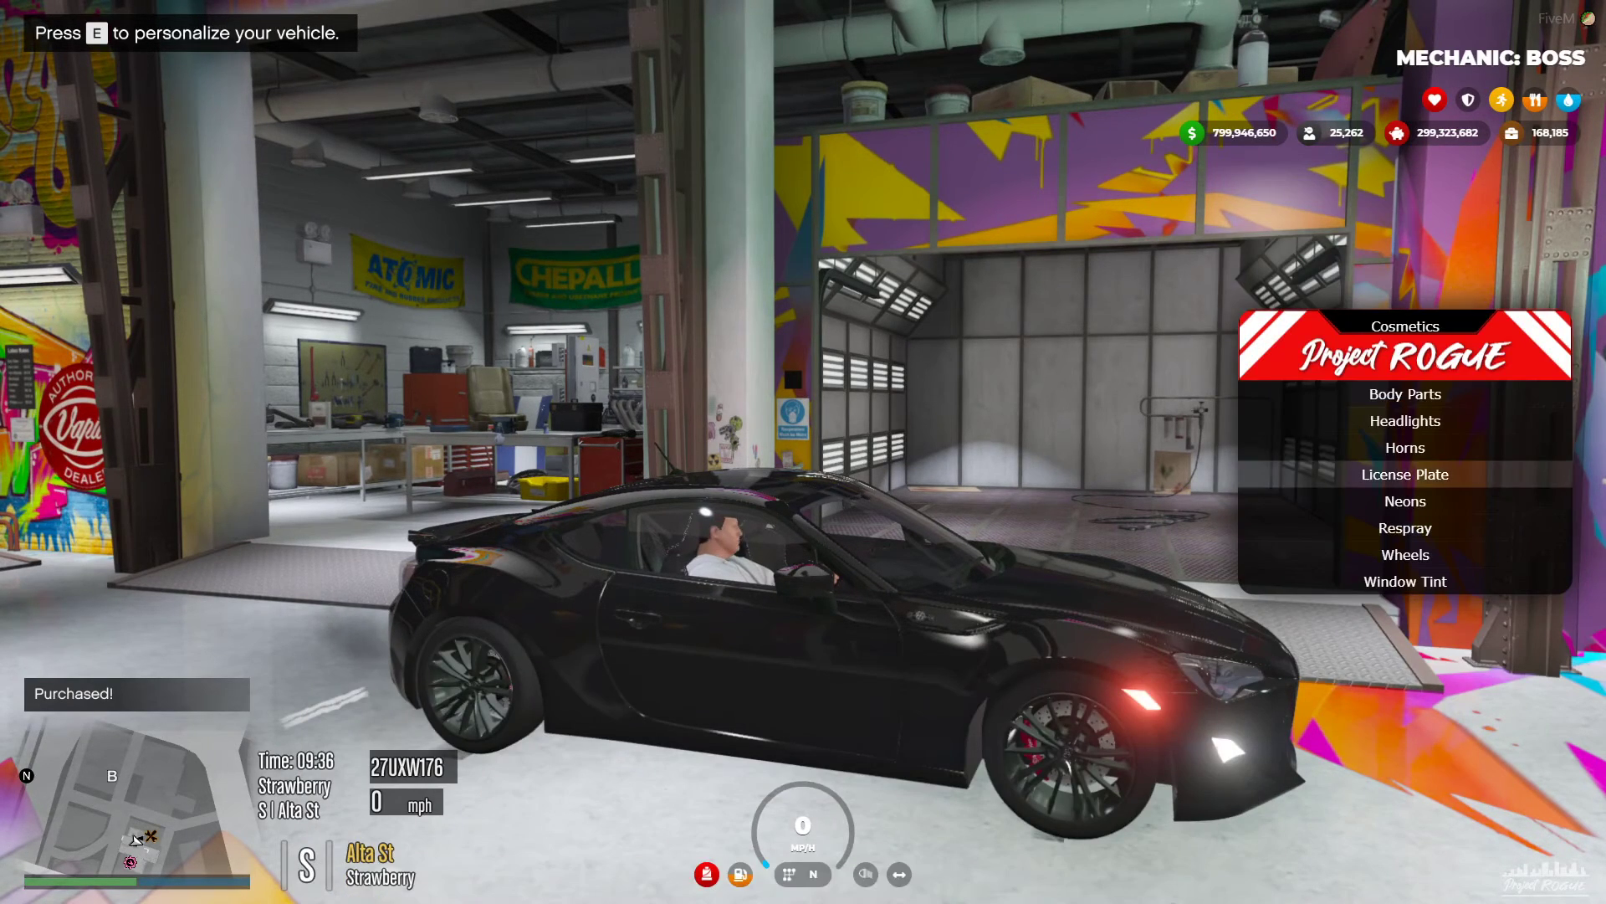